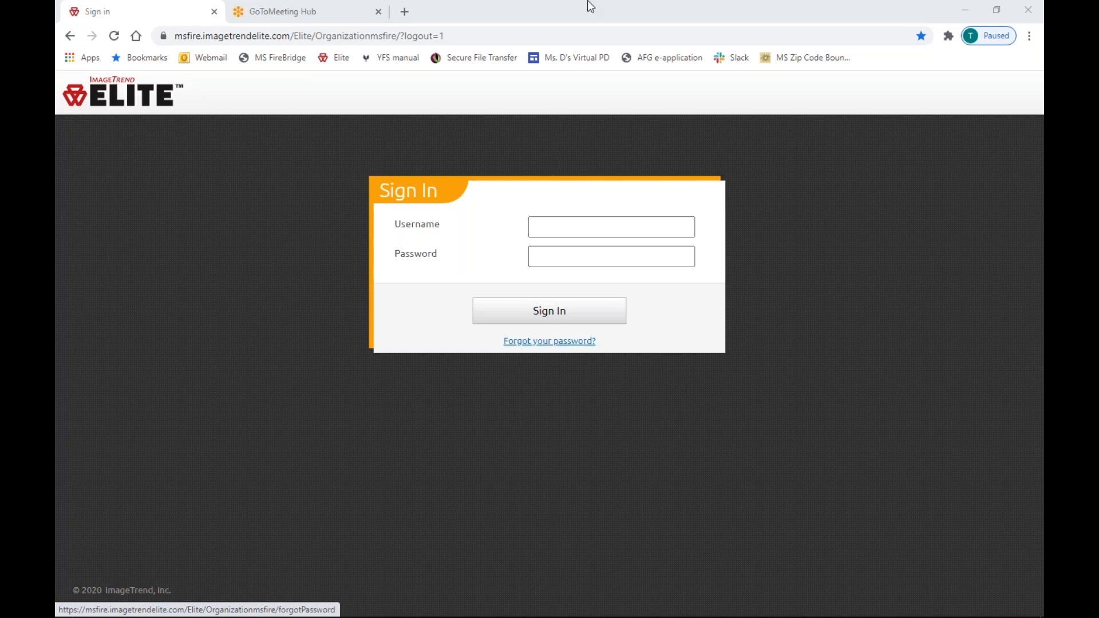
left_click_drag(396, 35, 148, 38)
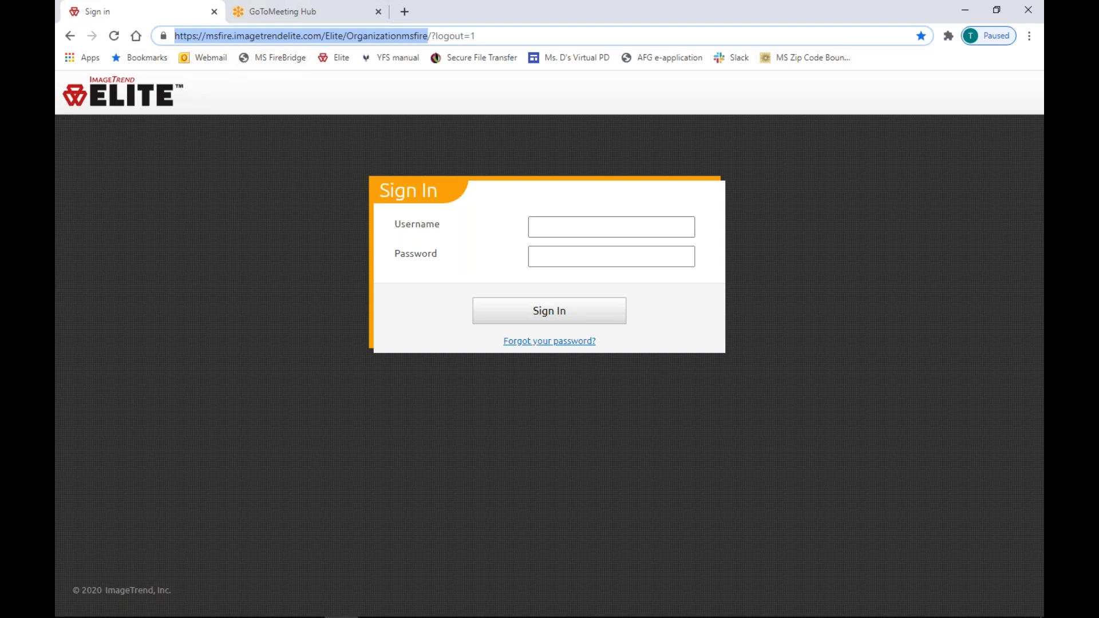
Leave the browser, then return to the Elite sign-in page's Username field.
key("alt+Tab")
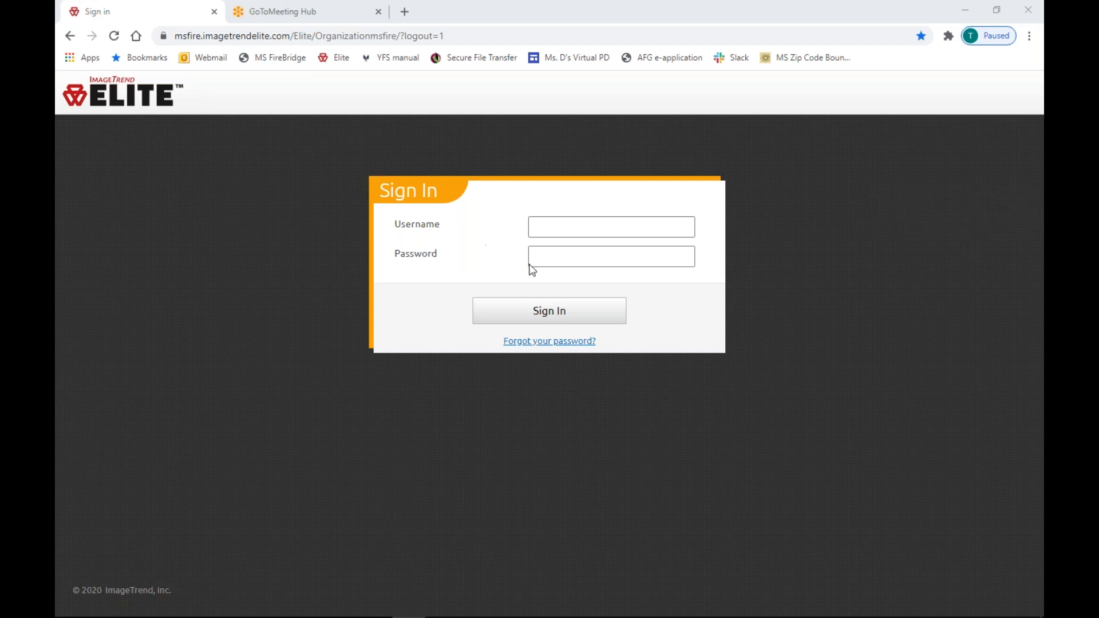
left_click(602, 225)
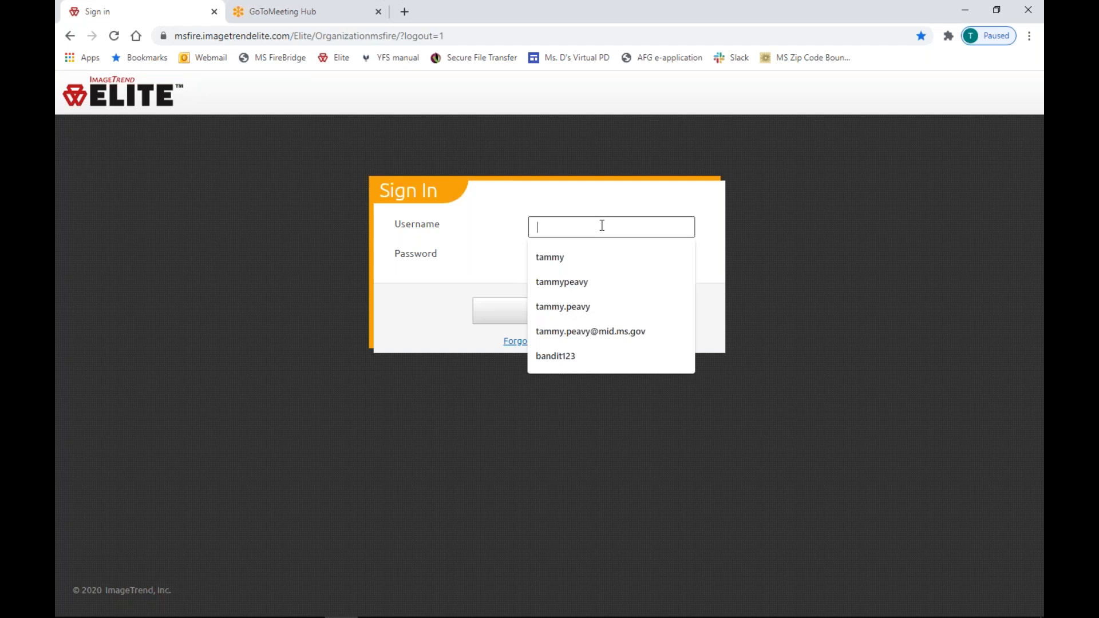
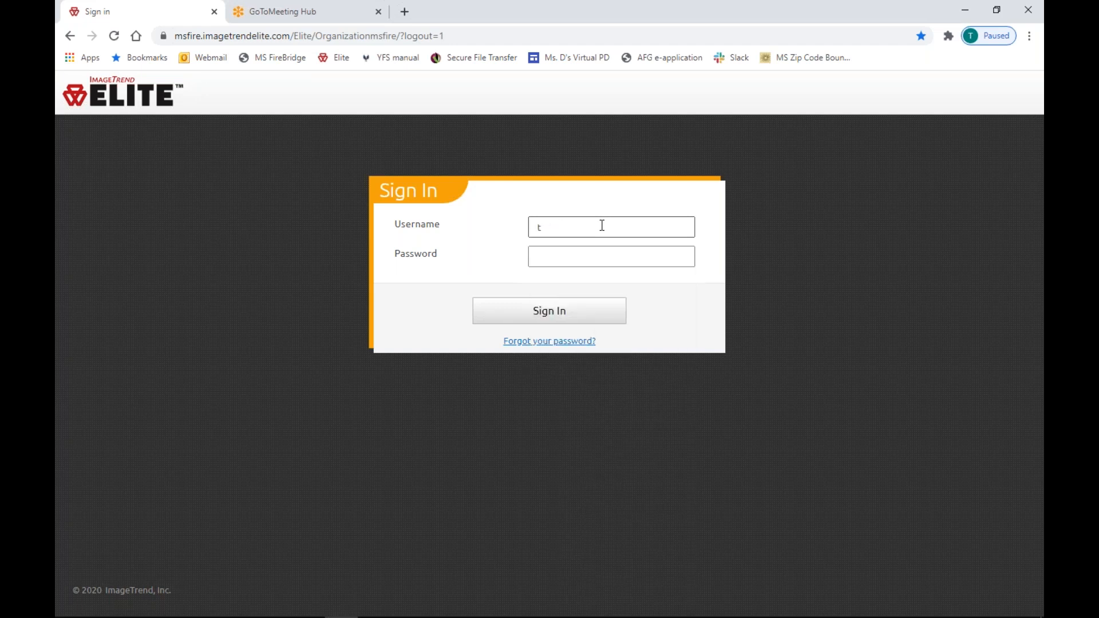
Sign in with the test account's username and password, then accept the data privacy statement.
type("user1")
key("Tab")
type("•••••••••")
key("Return")
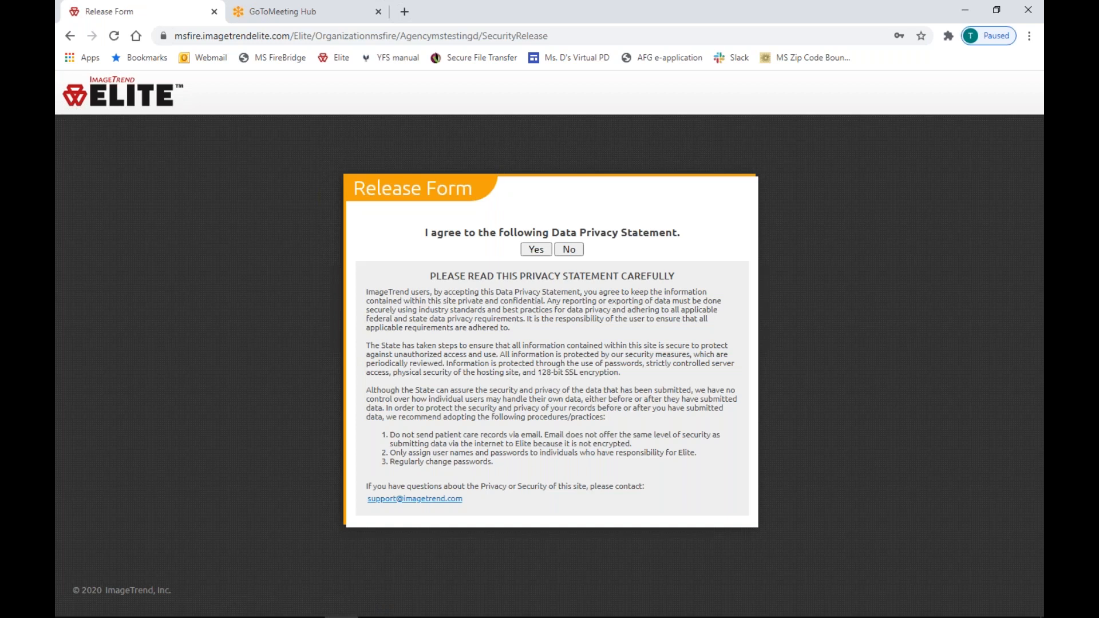
left_click(535, 250)
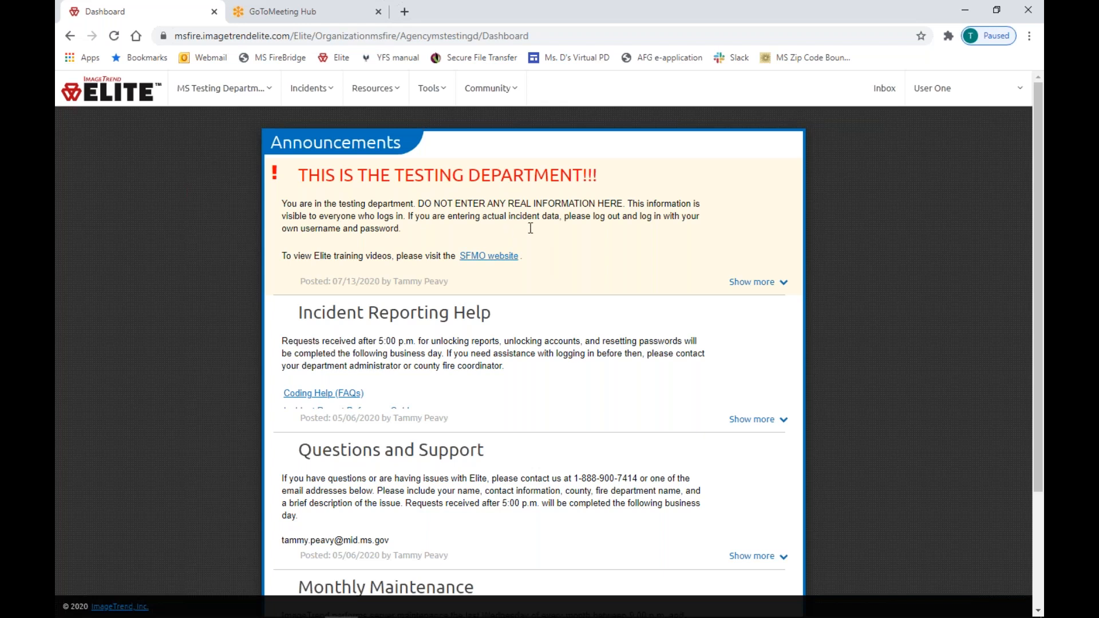
left_click_drag(308, 175, 573, 175)
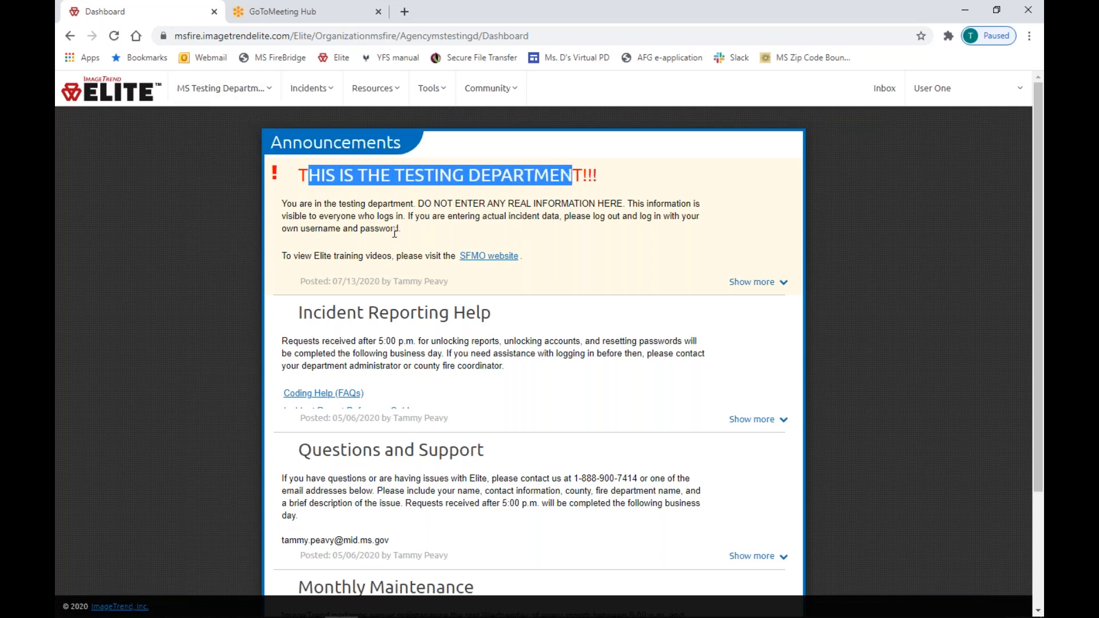
left_click_drag(302, 312, 480, 313)
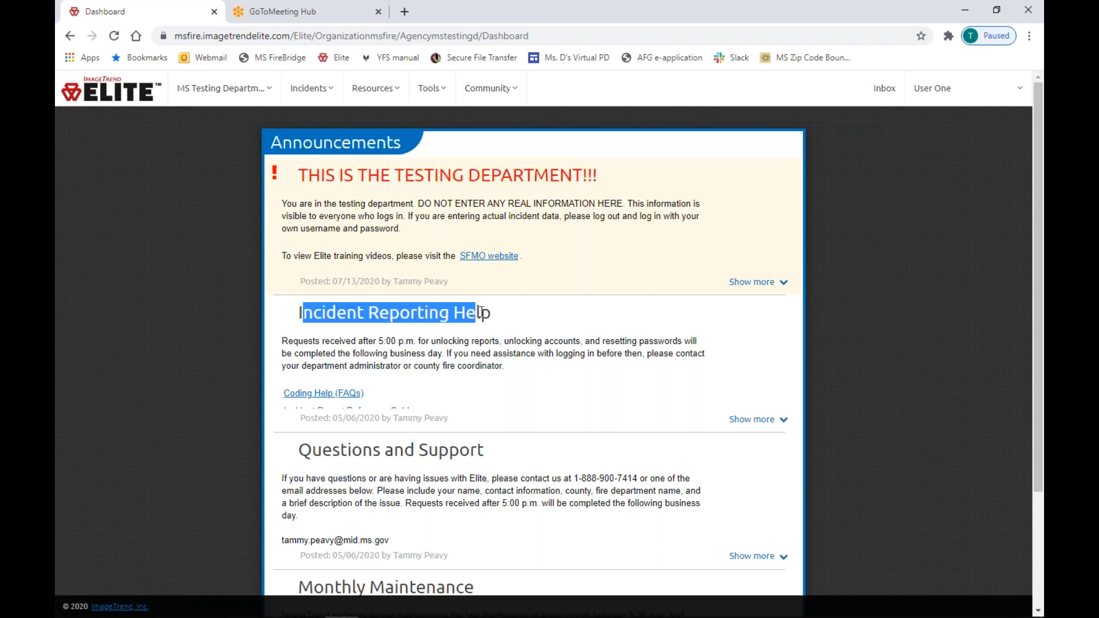
left_click(553, 320)
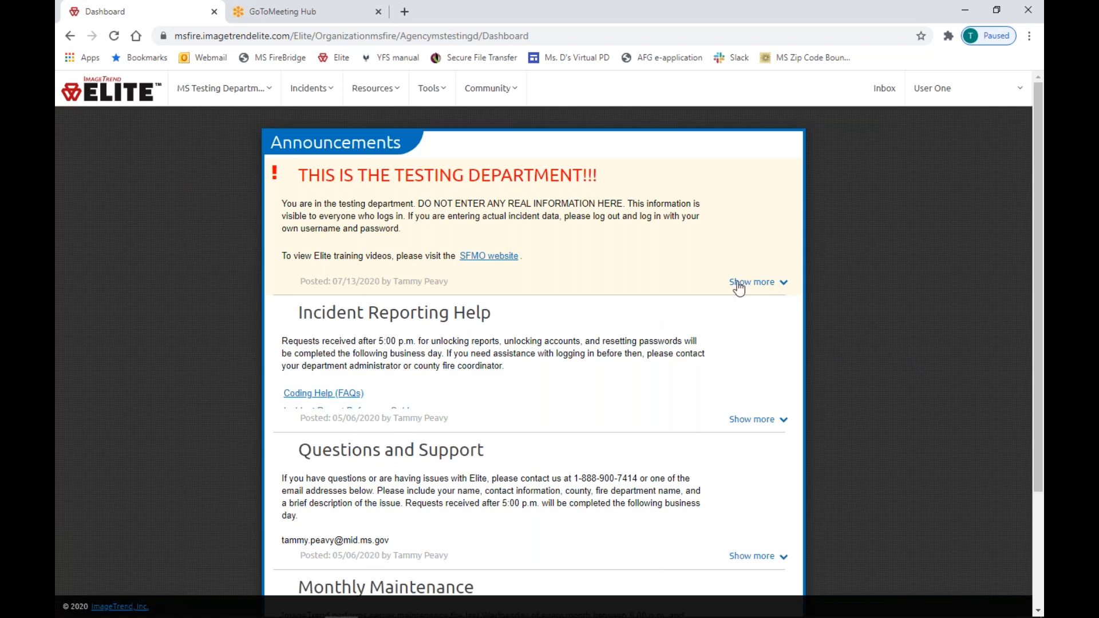
Expand Incident Reporting Help and read through its reference guide and NFIRSGrams list.
left_click(770, 421)
scroll(484, 414, "down", 8)
scroll(484, 414, "up", 7)
left_click_drag(303, 243, 497, 249)
left_click(497, 250)
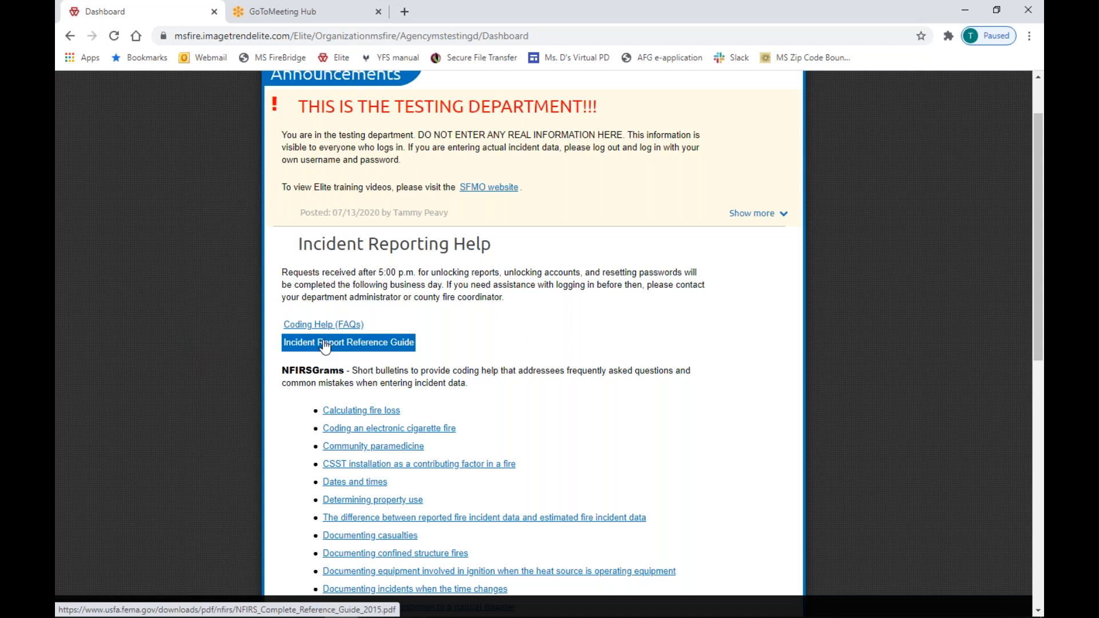
scroll(367, 349, "down", 3)
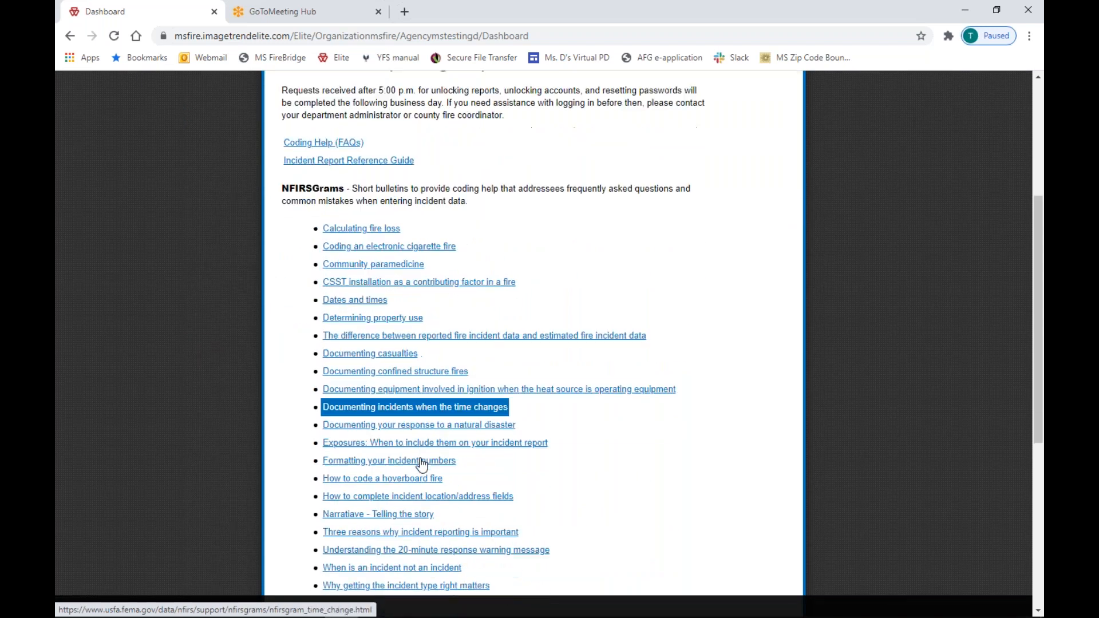
scroll(422, 470, "down", 2)
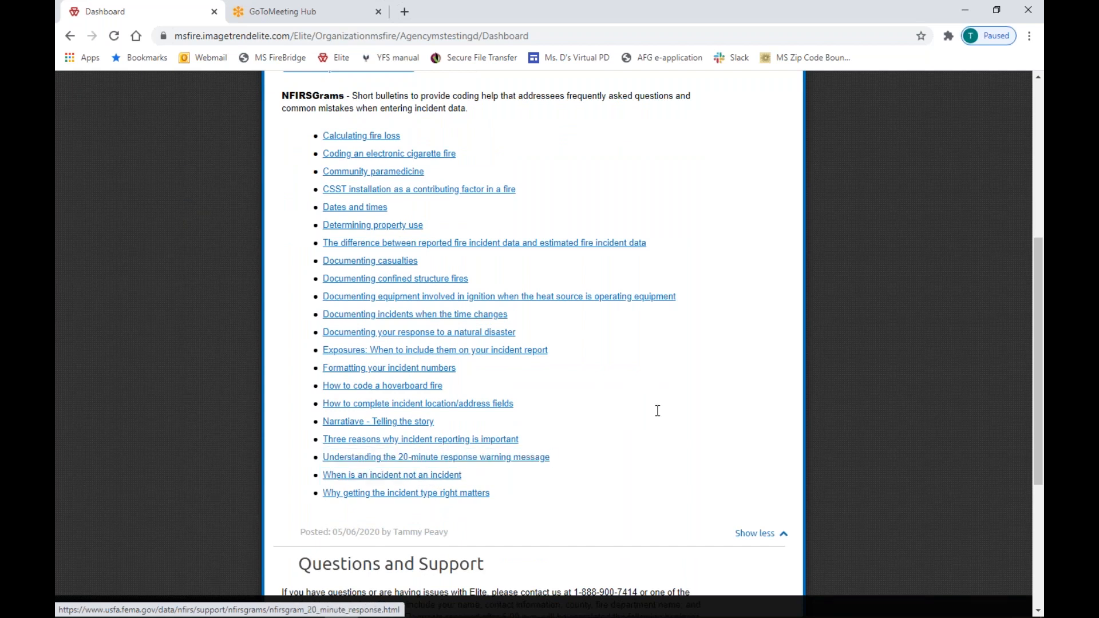
scroll(658, 410, "up", 6)
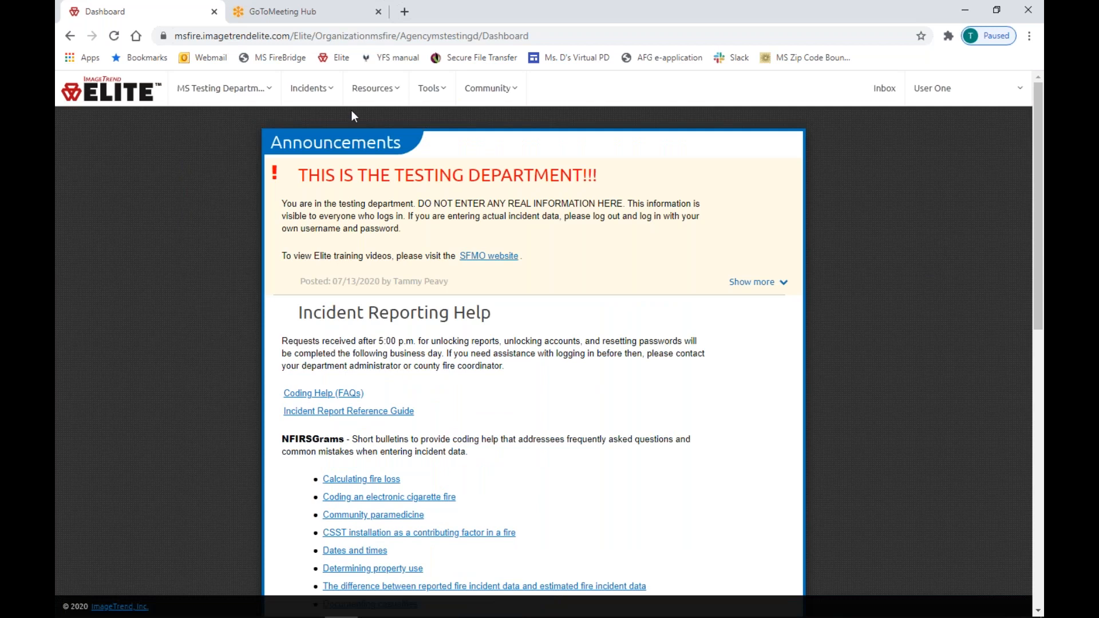
Browse the Resources menu categories, then highlight the testing department heading.
left_click(375, 91)
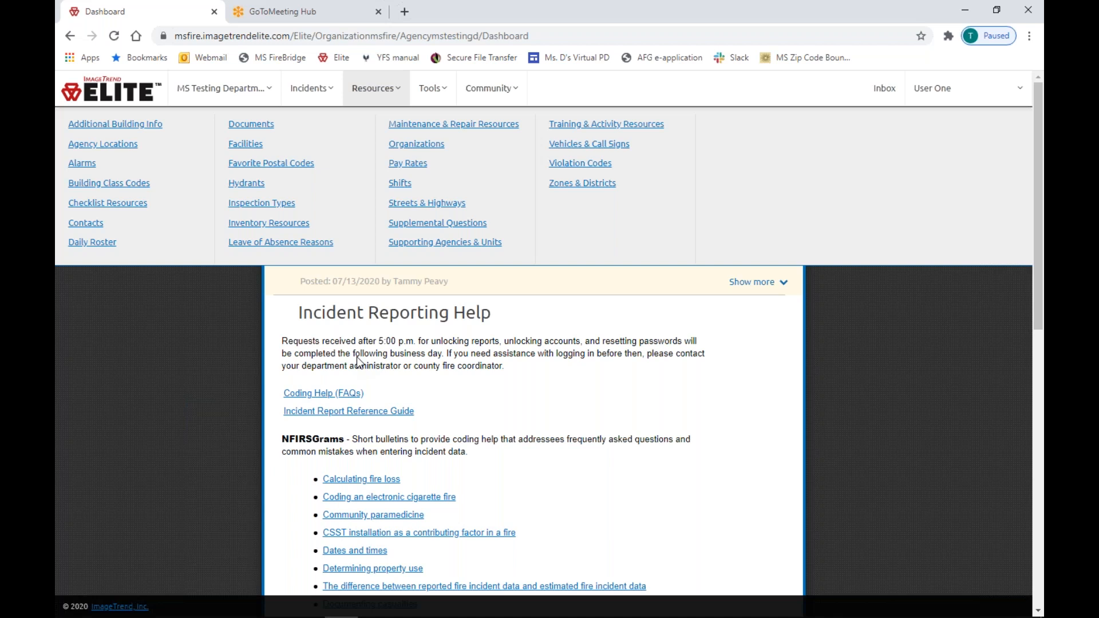
scroll(571, 343, "down", 3)
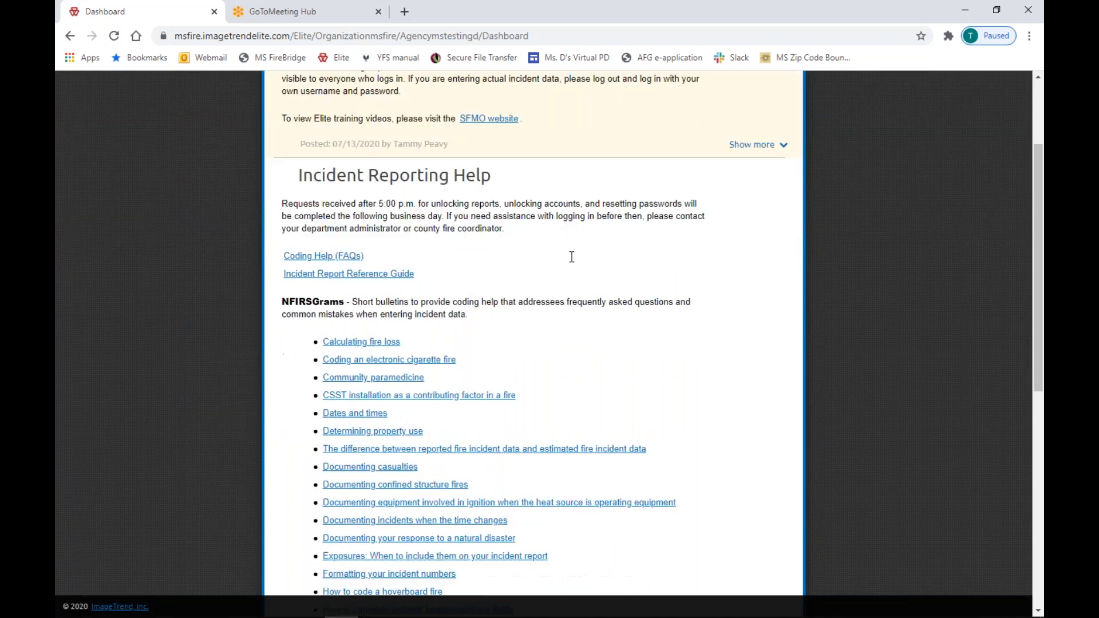
scroll(567, 282, "up", 3)
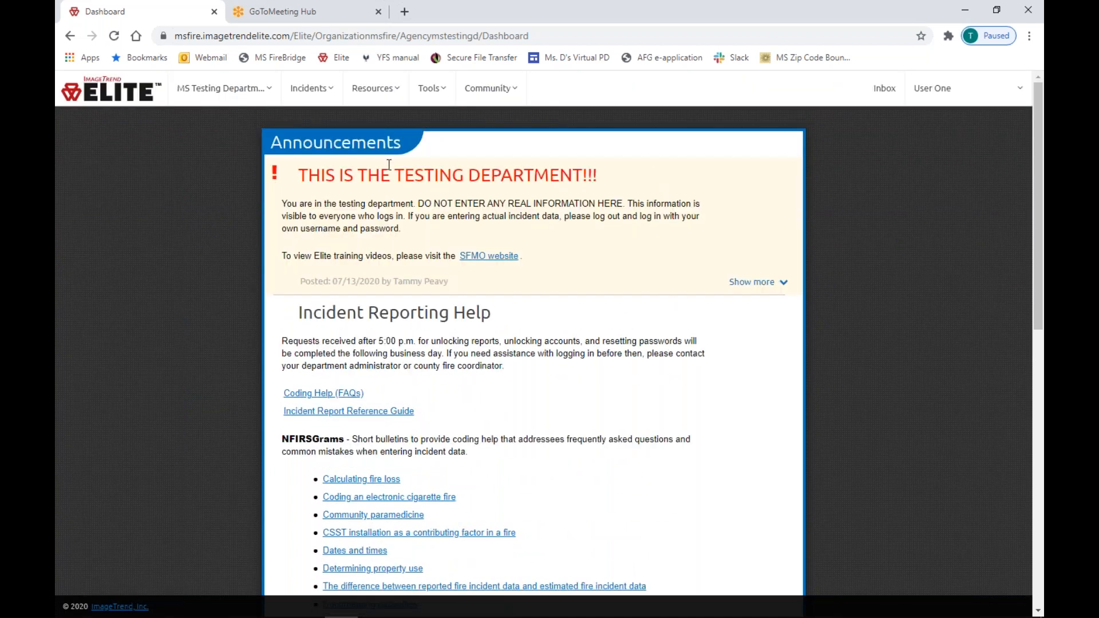
triple_click(617, 179)
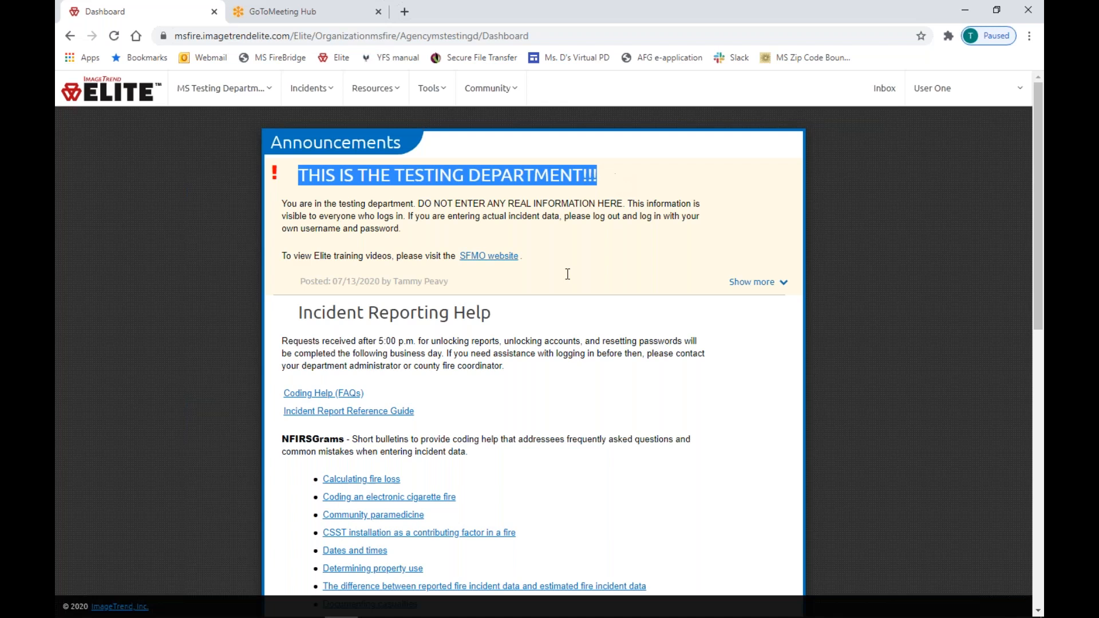
left_click(491, 261)
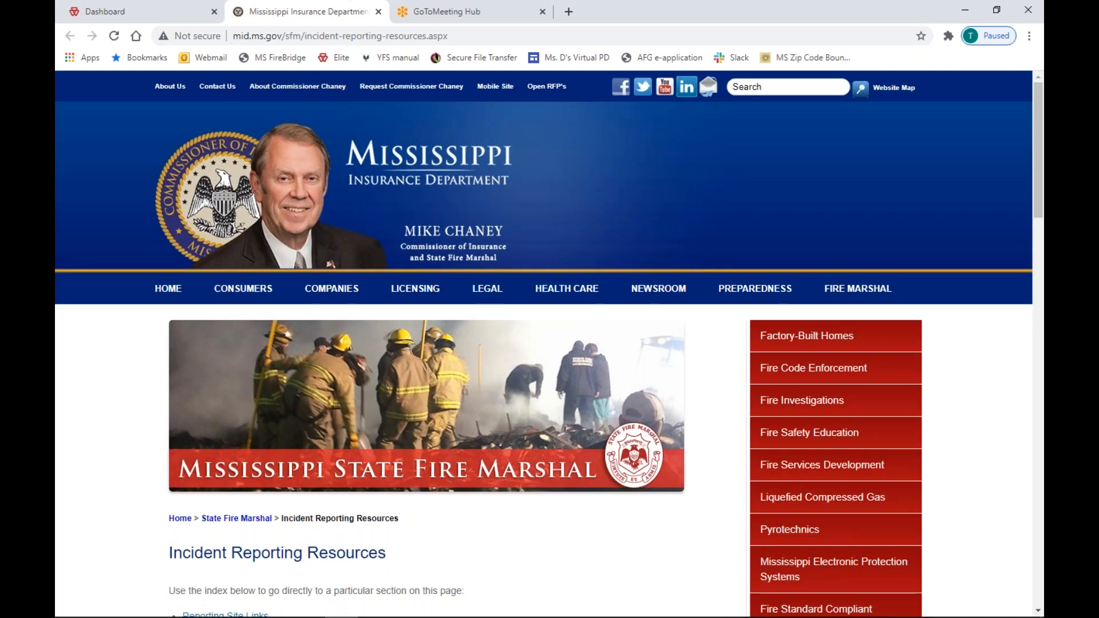
scroll(399, 234, "down", 8)
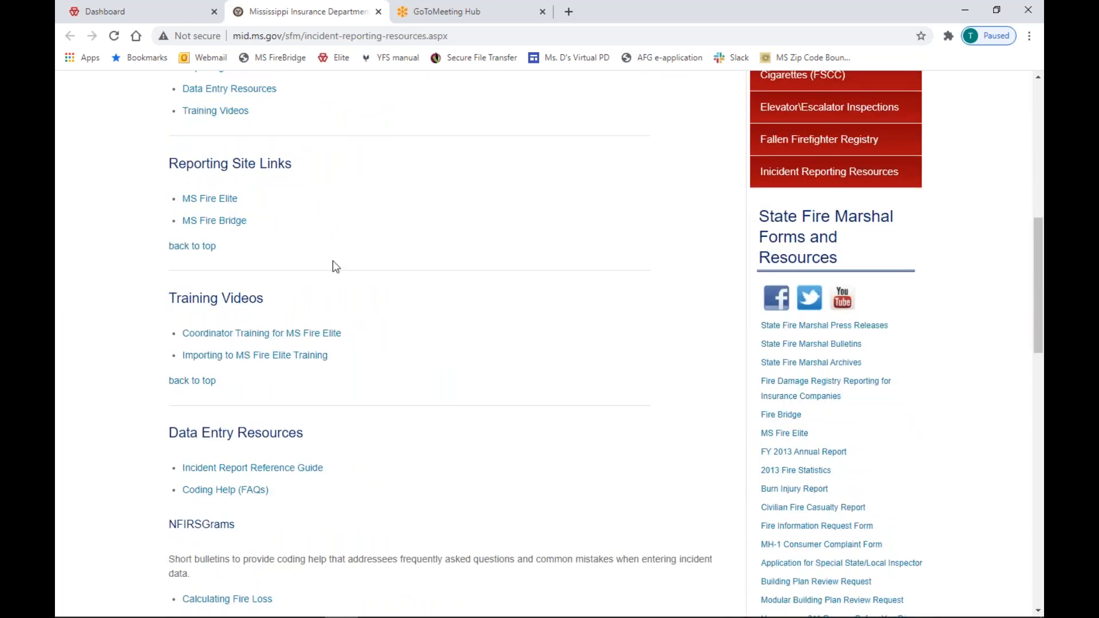
left_click_drag(170, 297, 263, 298)
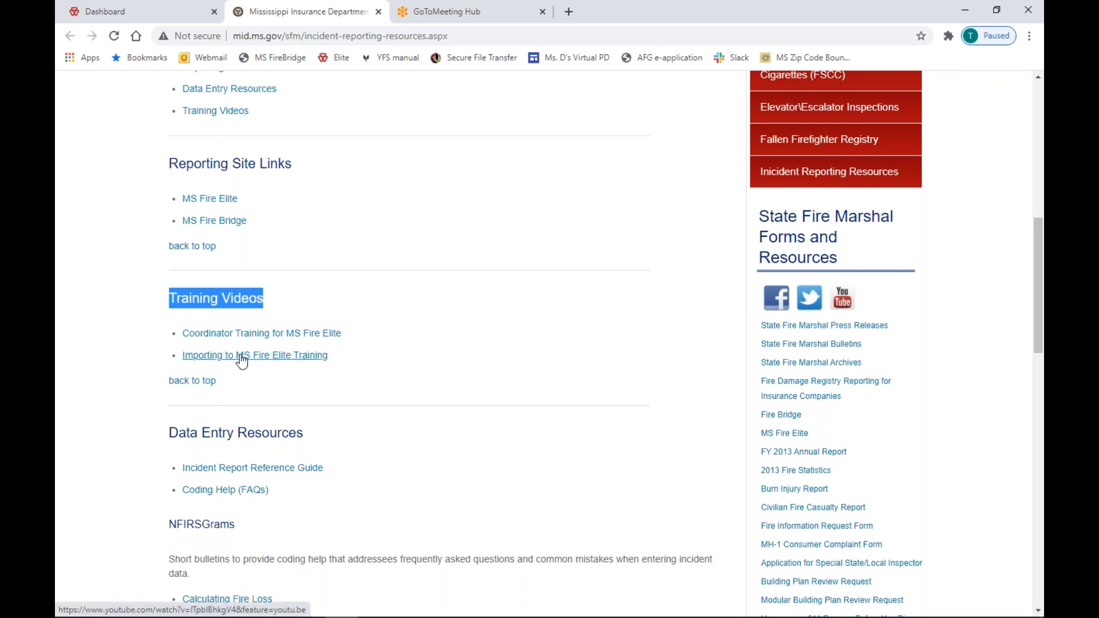
scroll(333, 344, "down", 1)
scroll(335, 350, "down", 7)
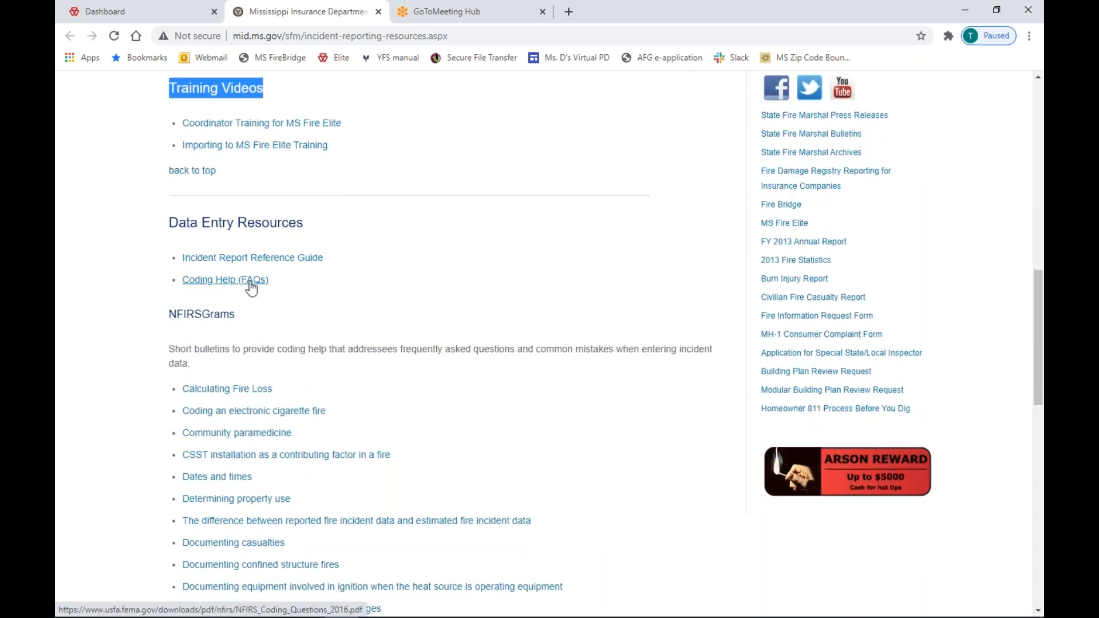
scroll(256, 294, "down", 5)
scroll(258, 295, "up", 16)
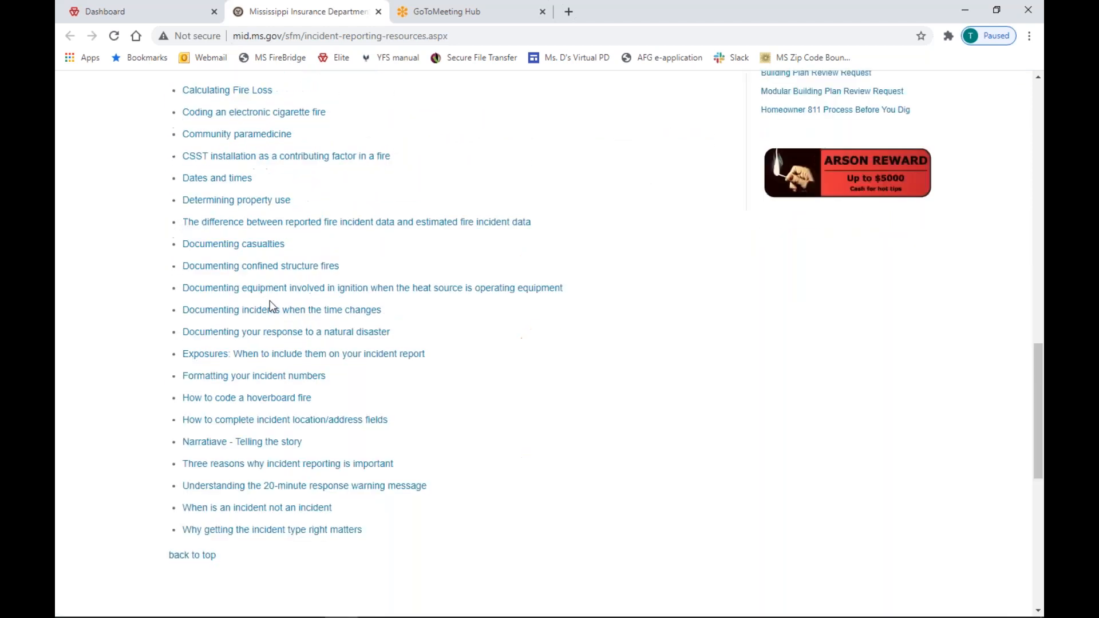
scroll(273, 298, "up", 3)
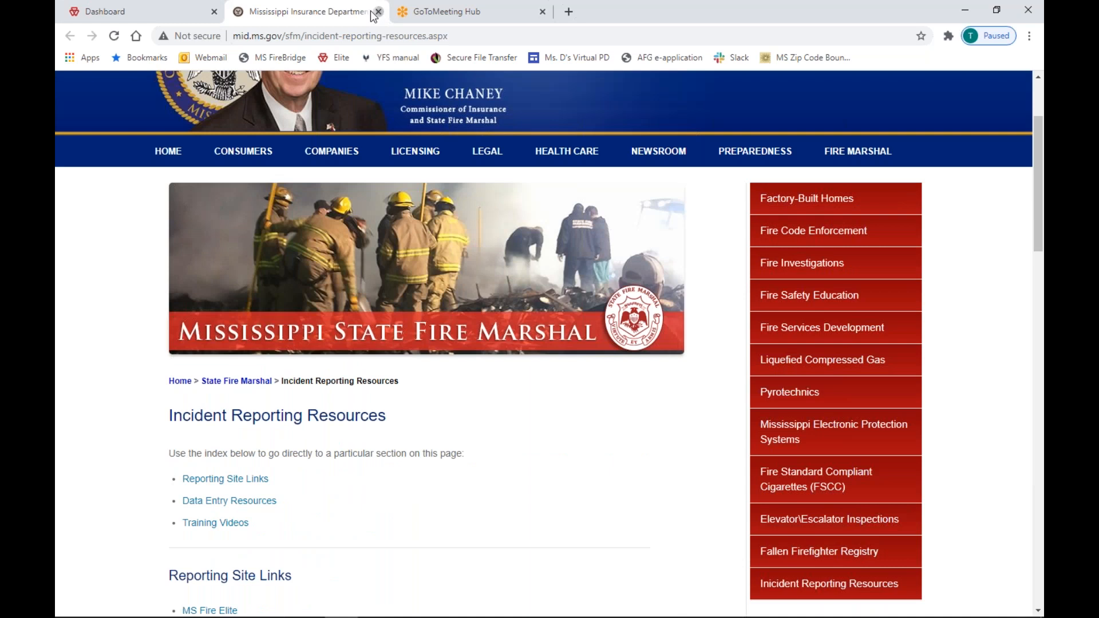
left_click(378, 12)
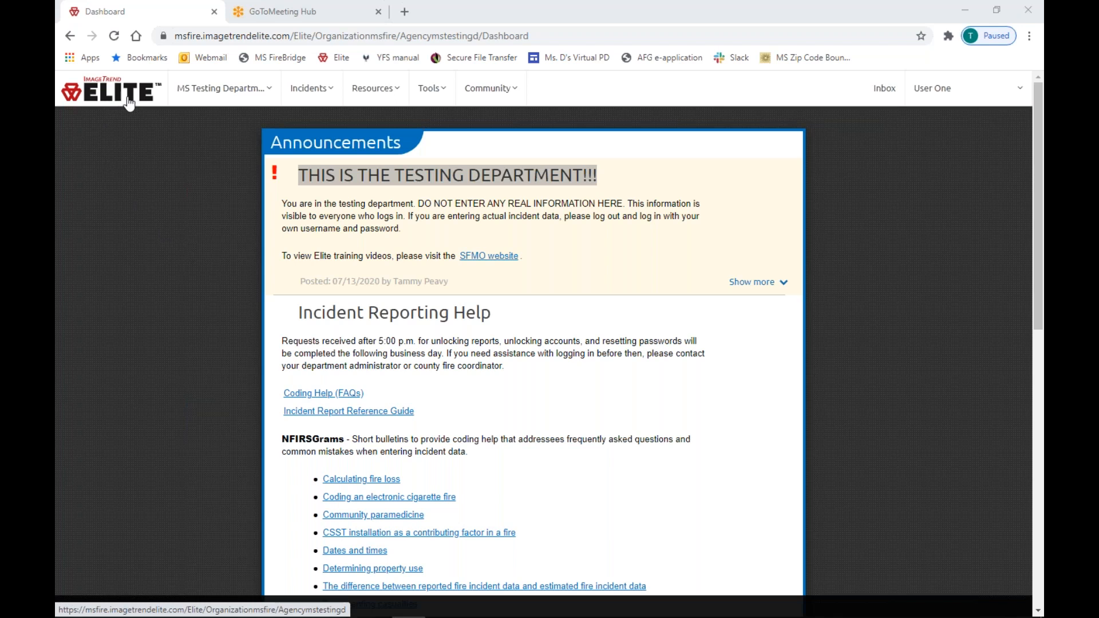
Return to the agency home page and show the MS Testing Department administration options.
left_click(96, 86)
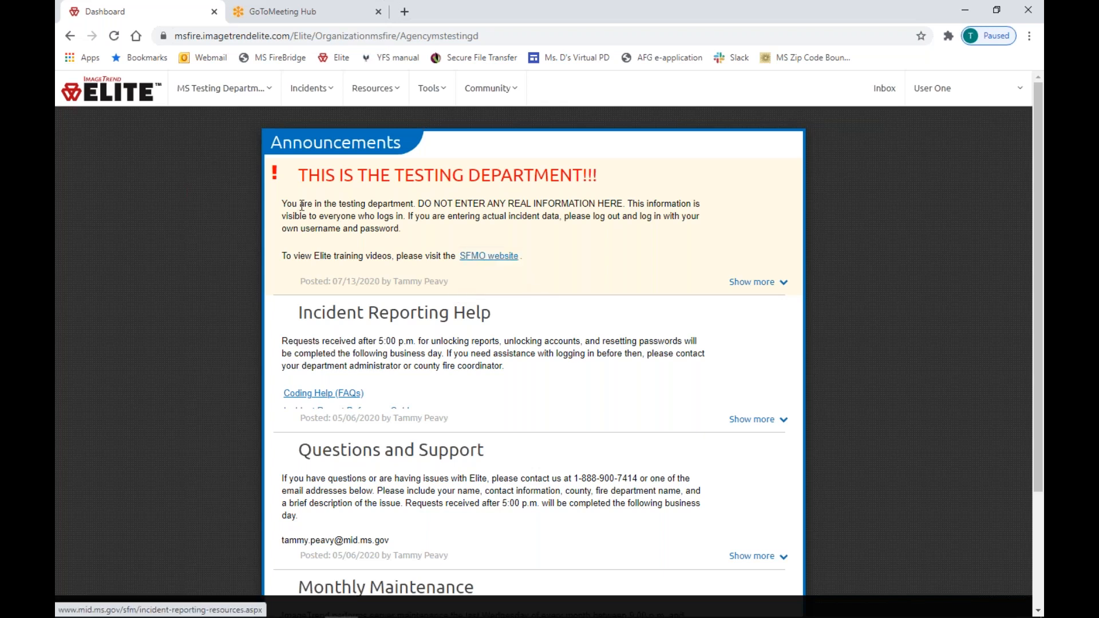
left_click(213, 90)
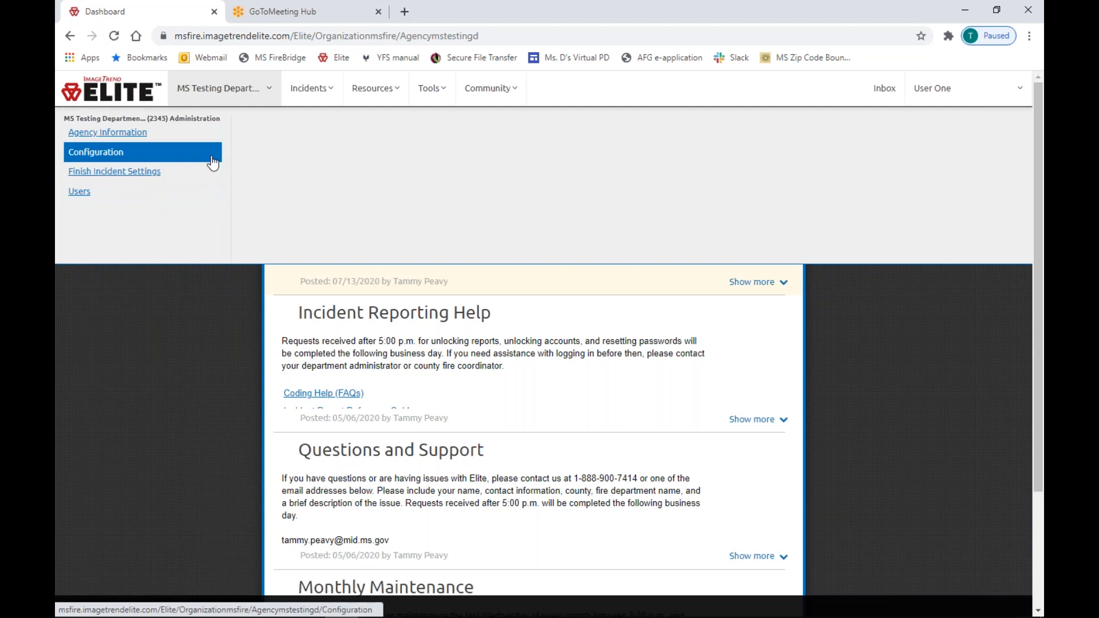
Browse the Incidents, Resources, Tools and Community menus, then launch Help/University.
left_click(314, 93)
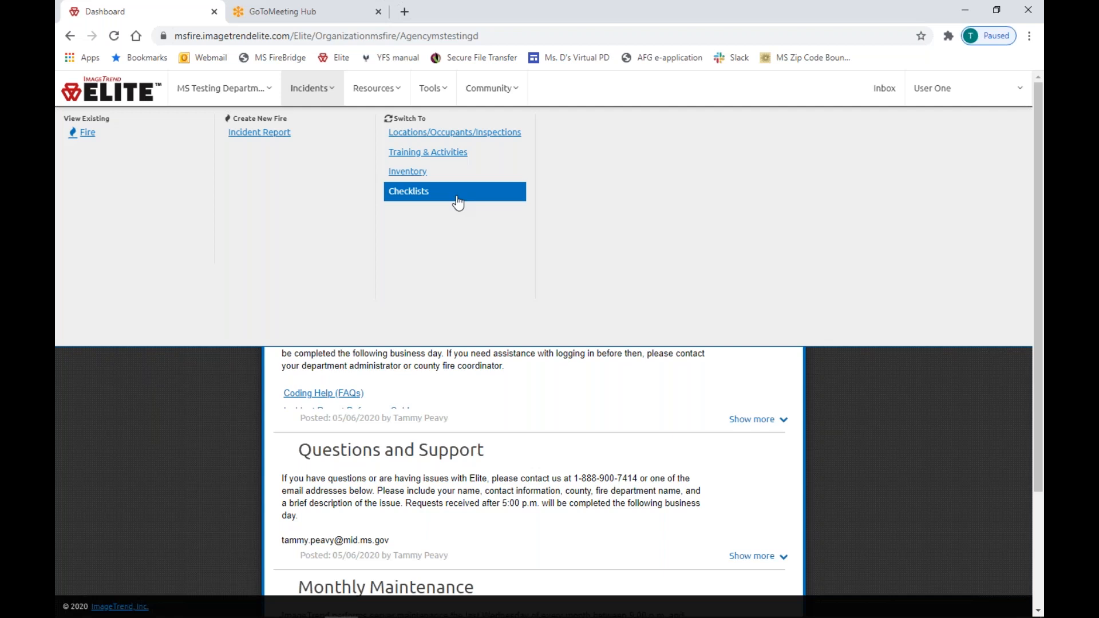
left_click(391, 88)
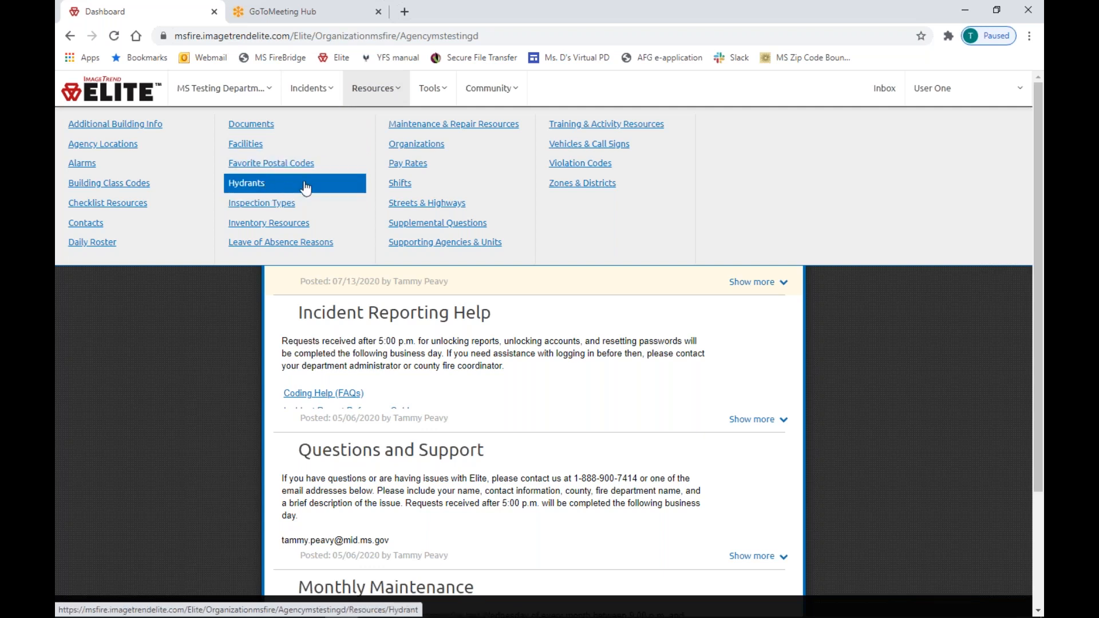
mouse_move(437, 87)
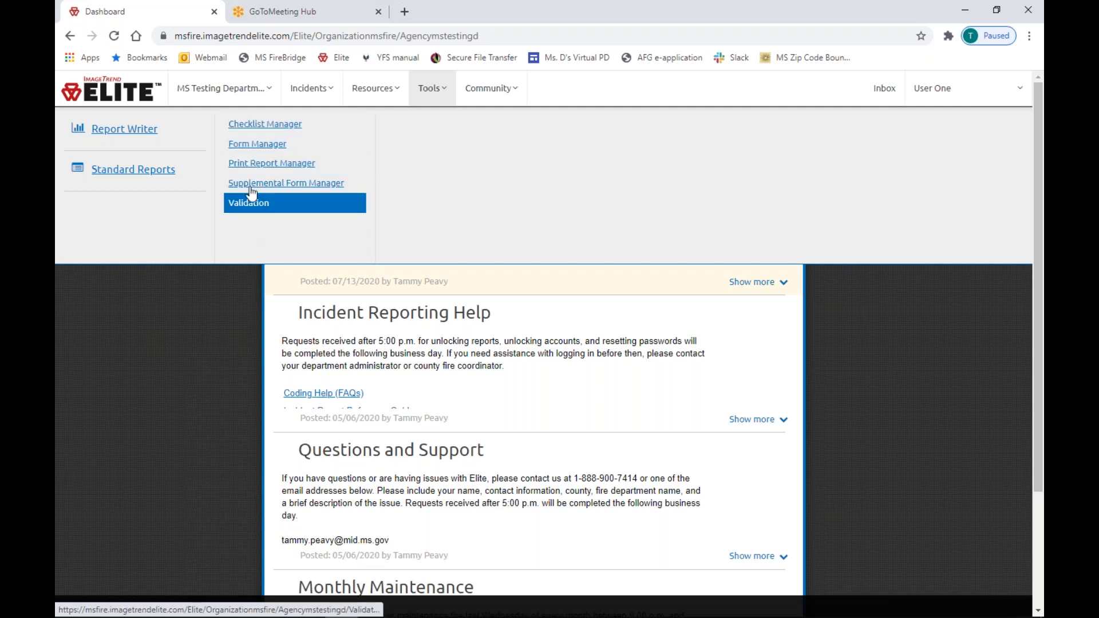
left_click(374, 87)
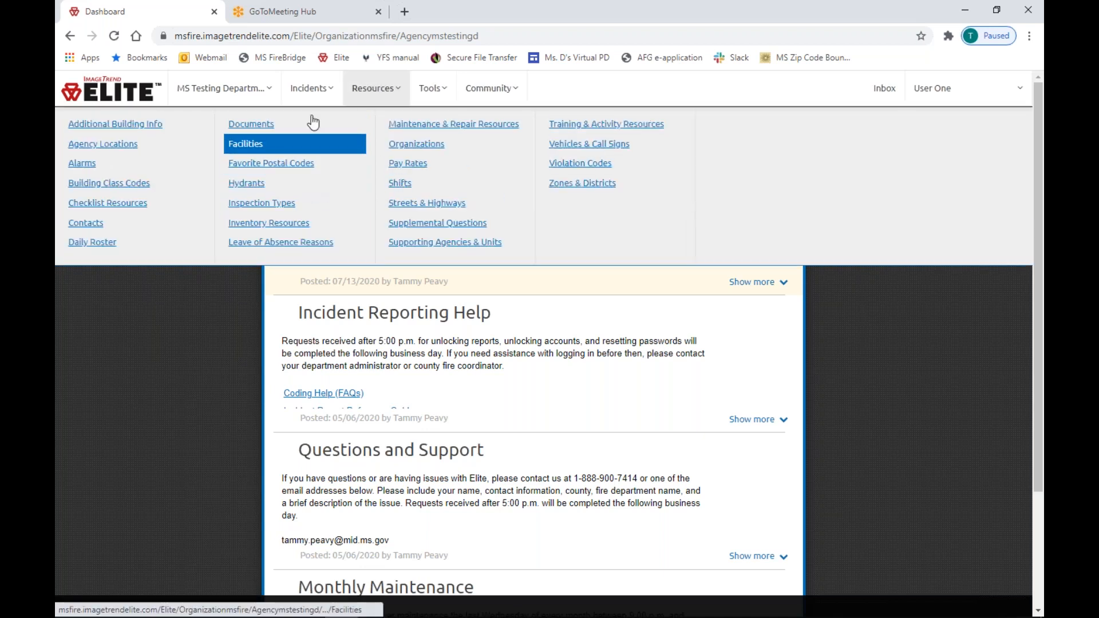
left_click(490, 92)
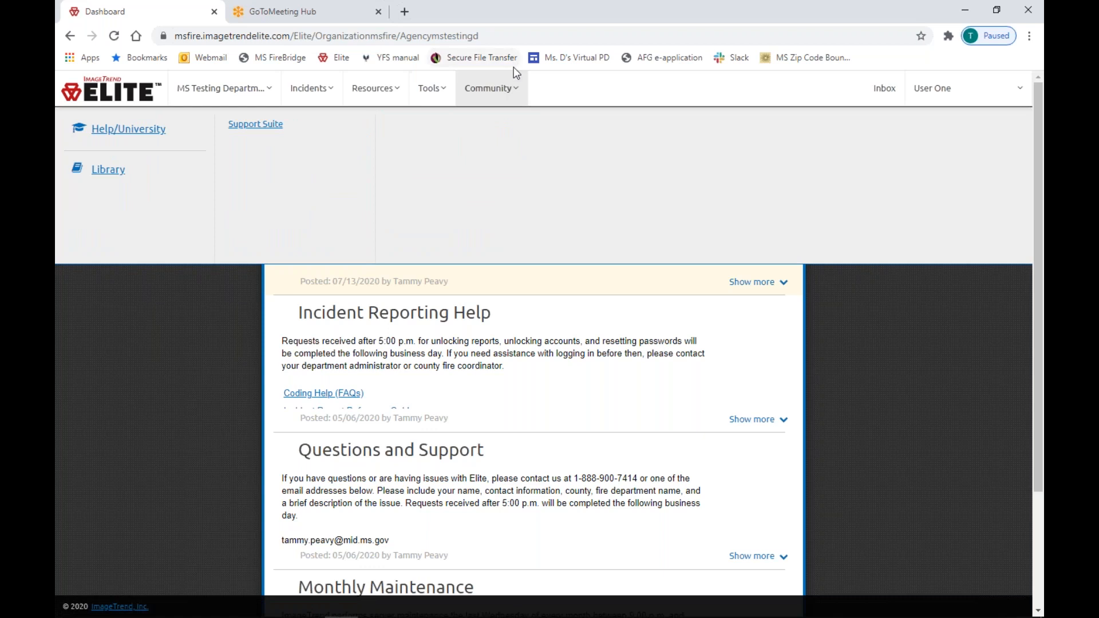
left_click(134, 130)
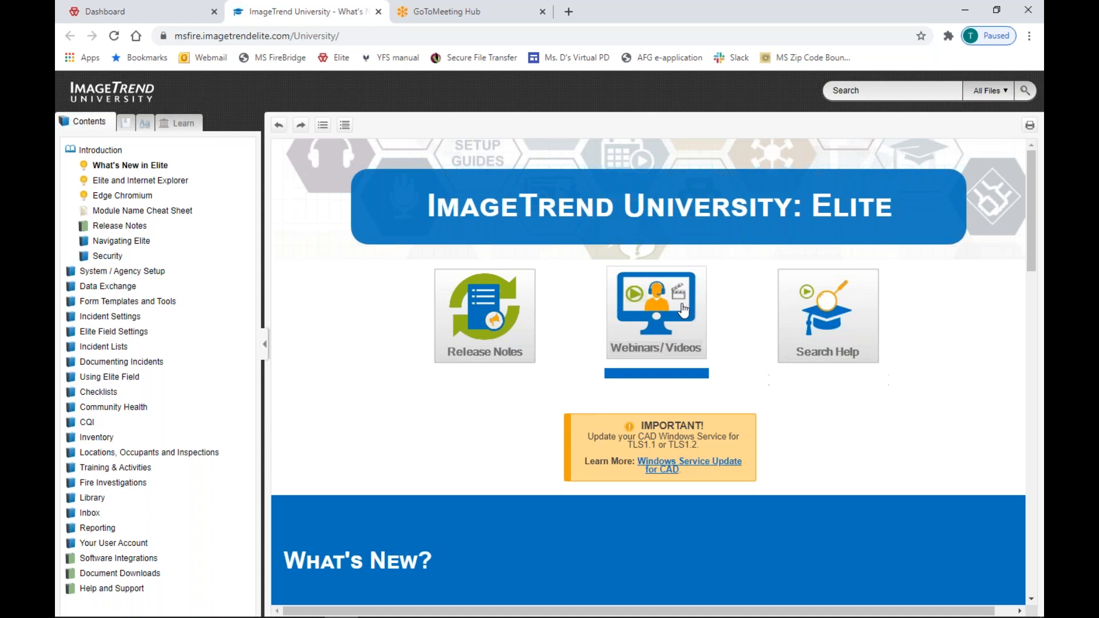
In Webinars/Videos, expand Training & Activities and select 'Training and Activities: A Short Overview'.
left_click(657, 312)
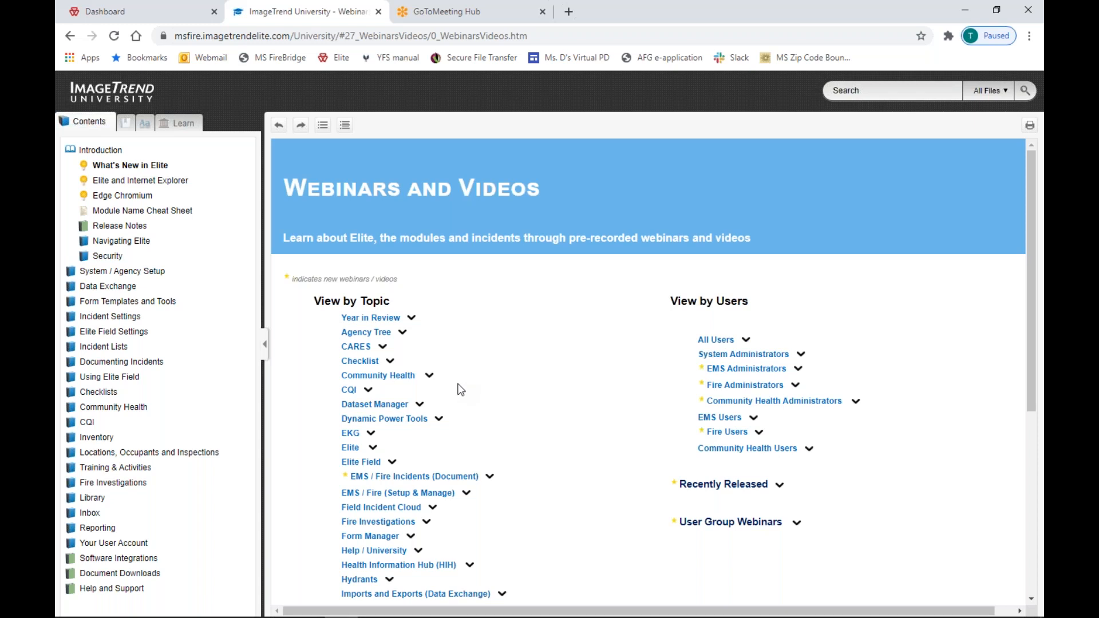
scroll(490, 360, "down", 3)
scroll(493, 373, "down", 3)
left_click(404, 508)
scroll(536, 518, "down", 4)
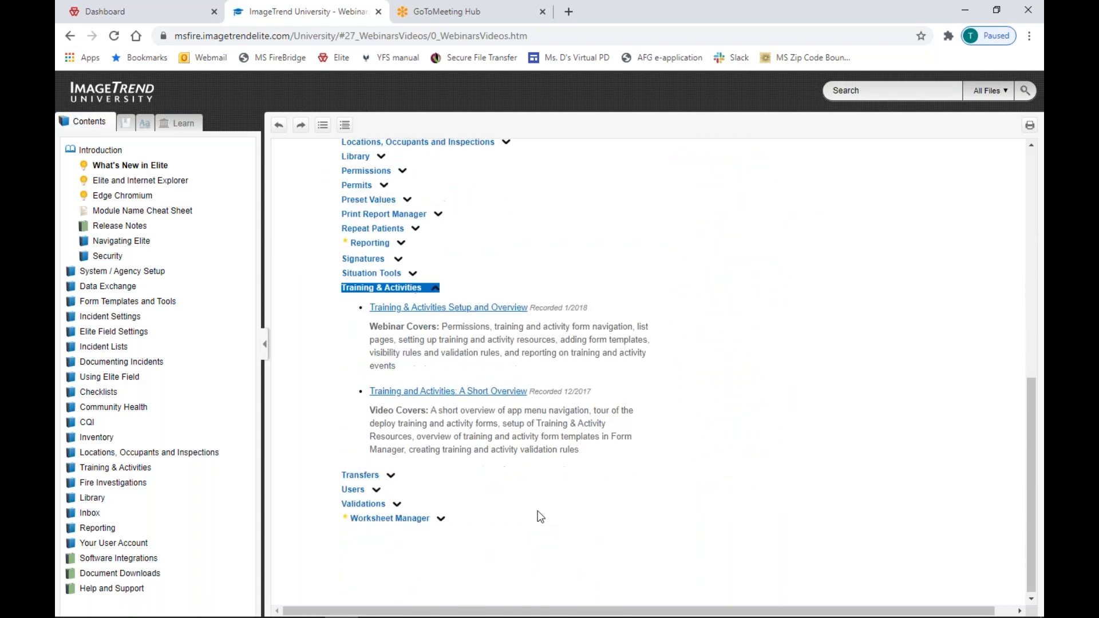
left_click(524, 391)
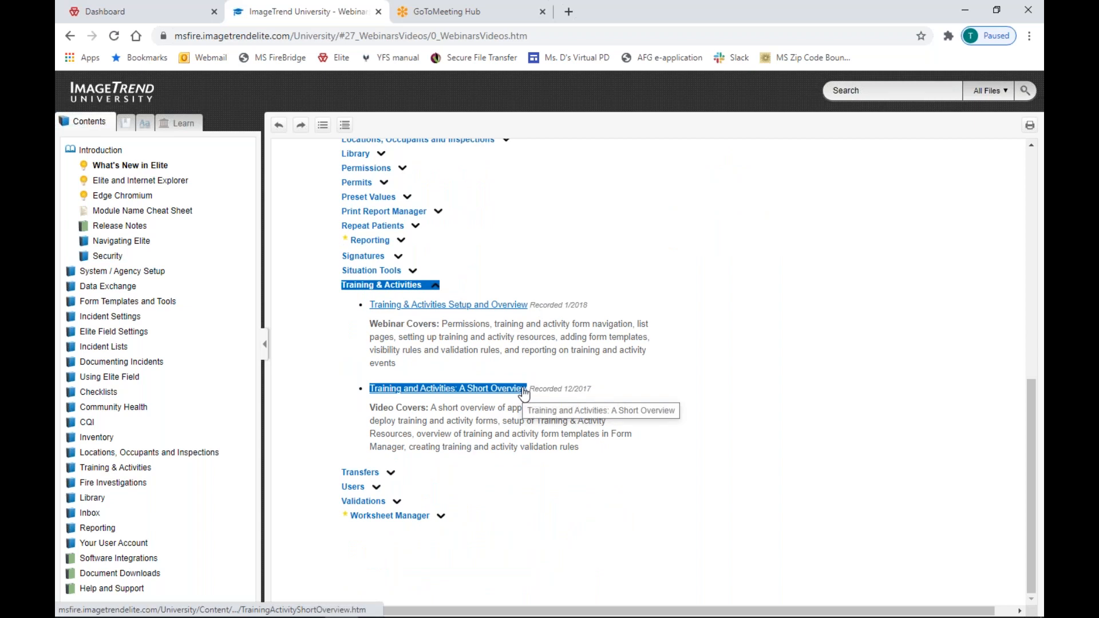
left_click(569, 12)
Load imagetrend.com, open Elite Webinars for EMS and Fire, and expand Implementing the Checklist Module.
type("i")
key("Return")
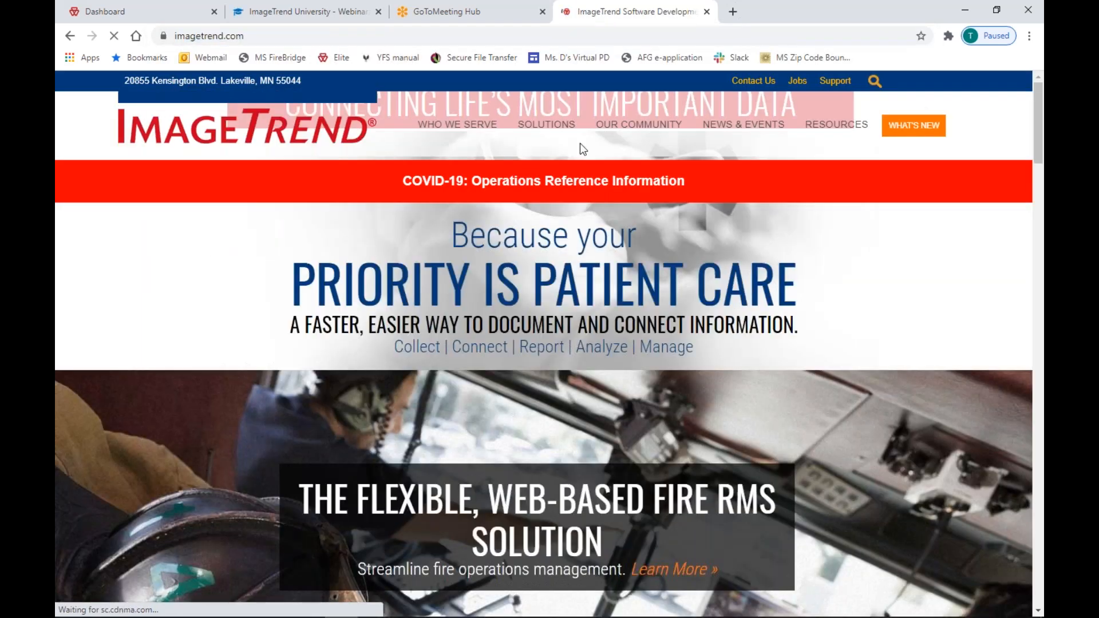
mouse_move(836, 124)
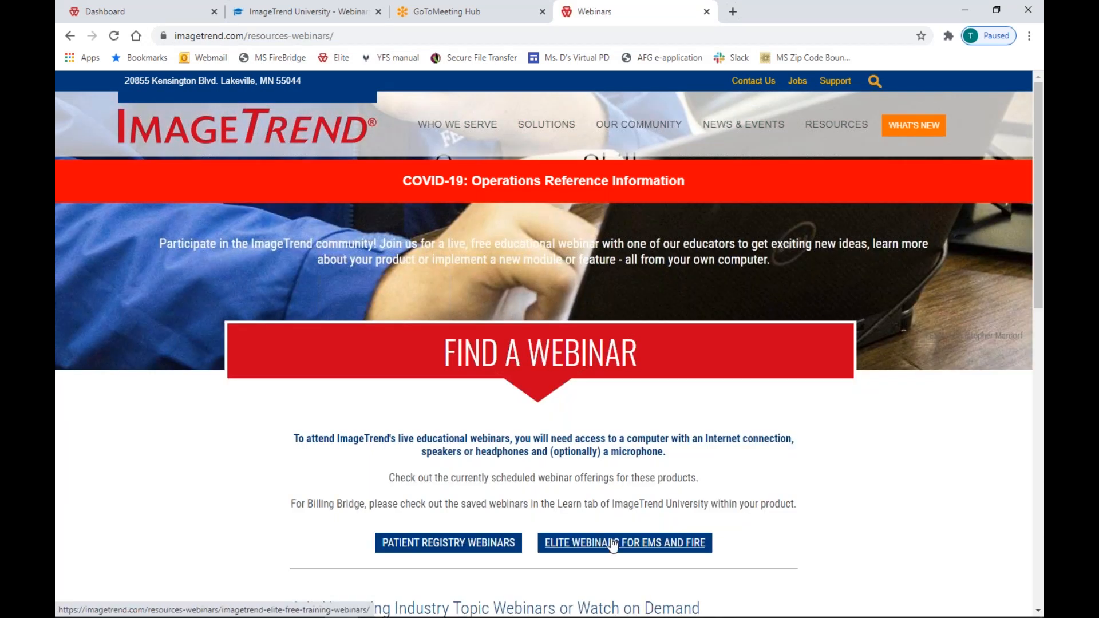
left_click(613, 543)
scroll(625, 532, "down", 8)
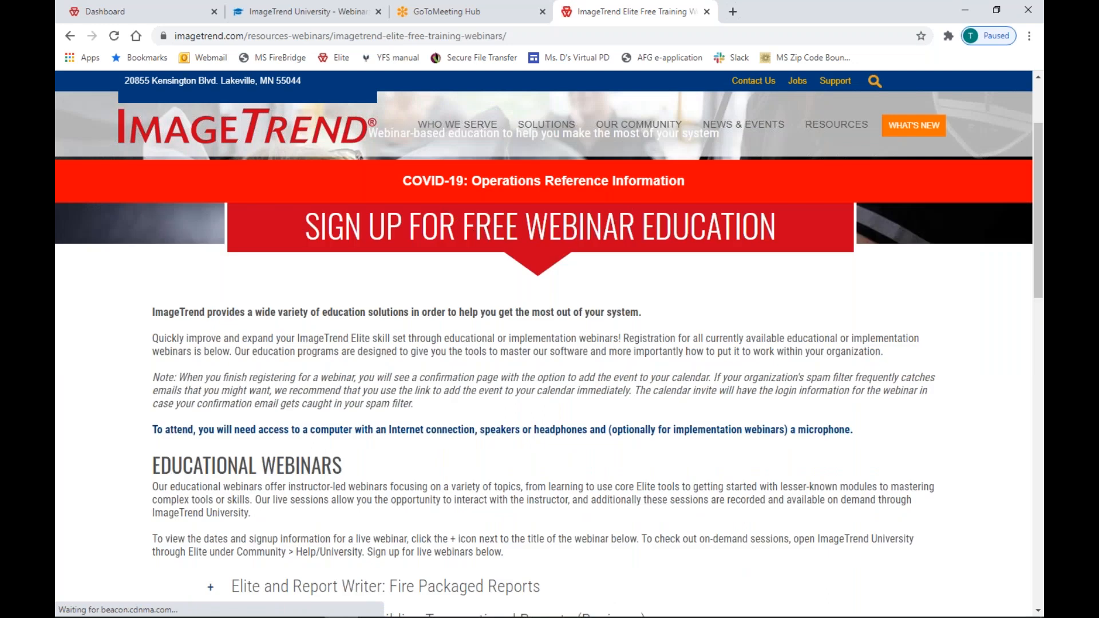
scroll(318, 406, "up", 1)
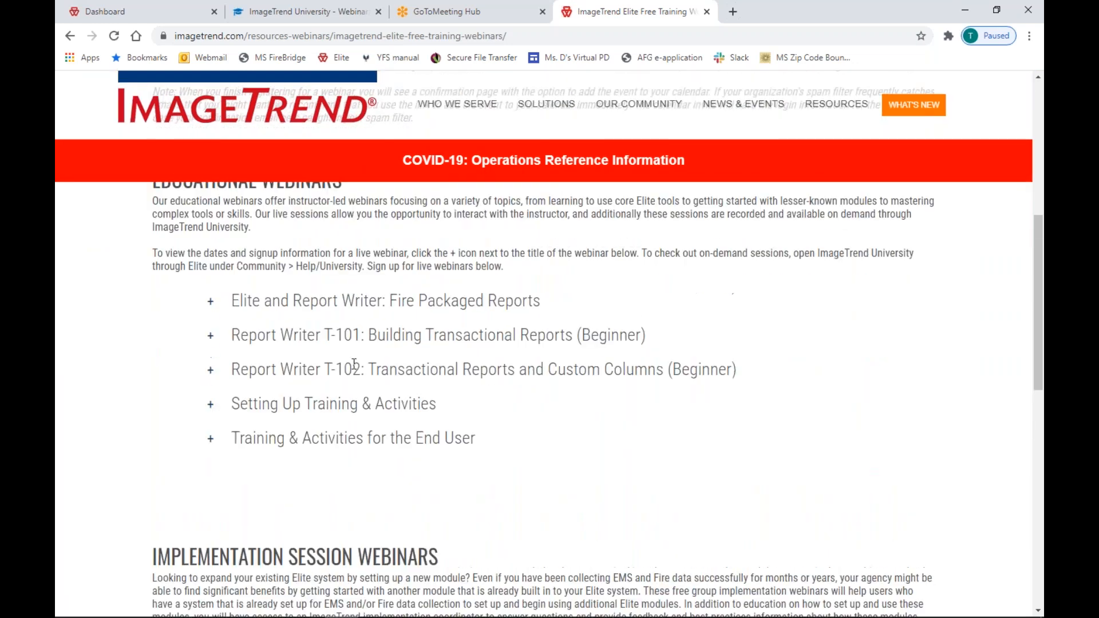
scroll(383, 430, "down", 7)
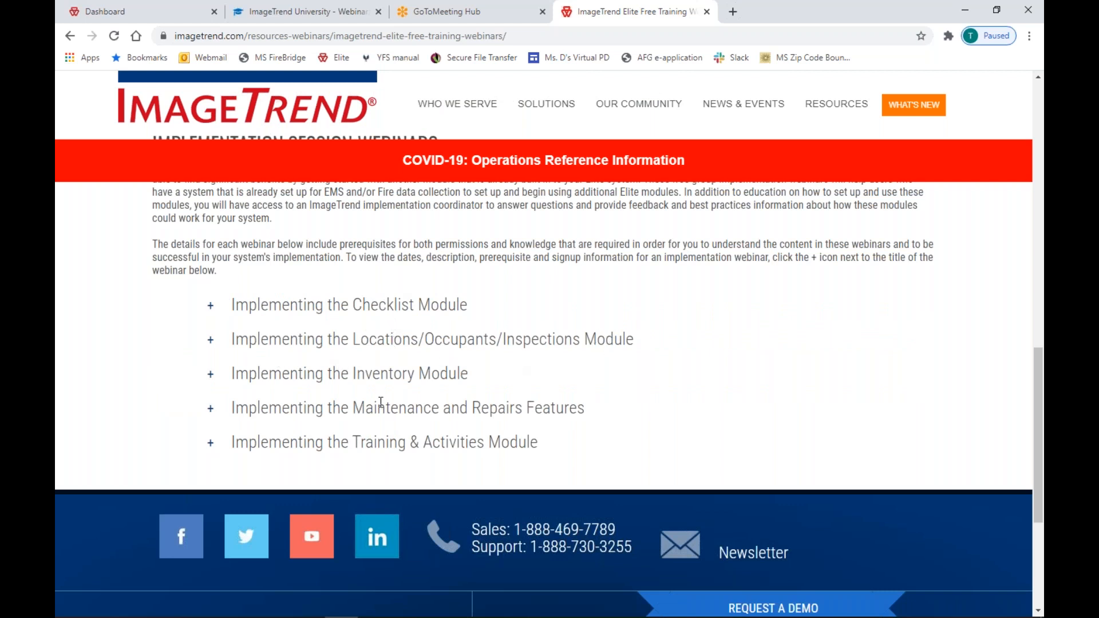
left_click(218, 319)
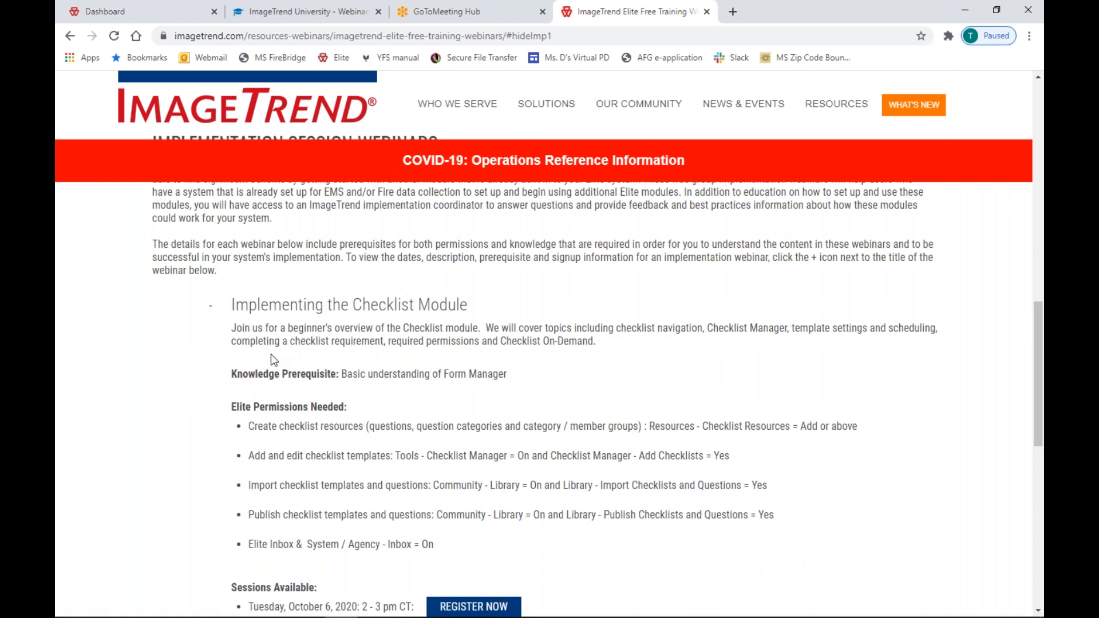
Highlight the checklist webinar's first session date and time, then switch back to the Elite Dashboard.
scroll(270, 352, "down", 3)
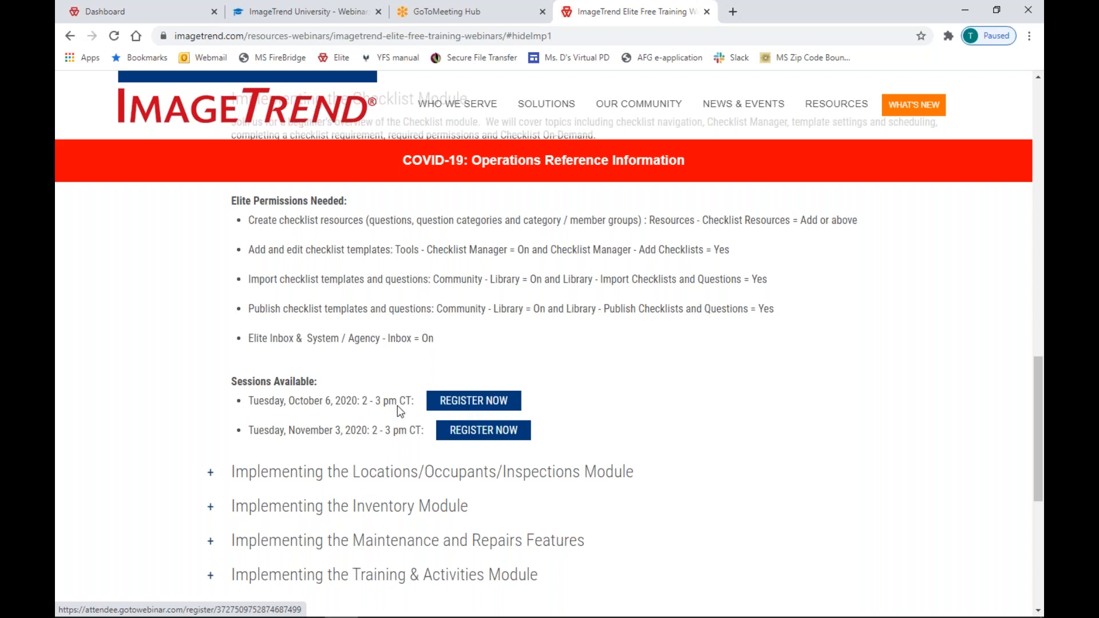
left_click_drag(264, 400, 383, 401)
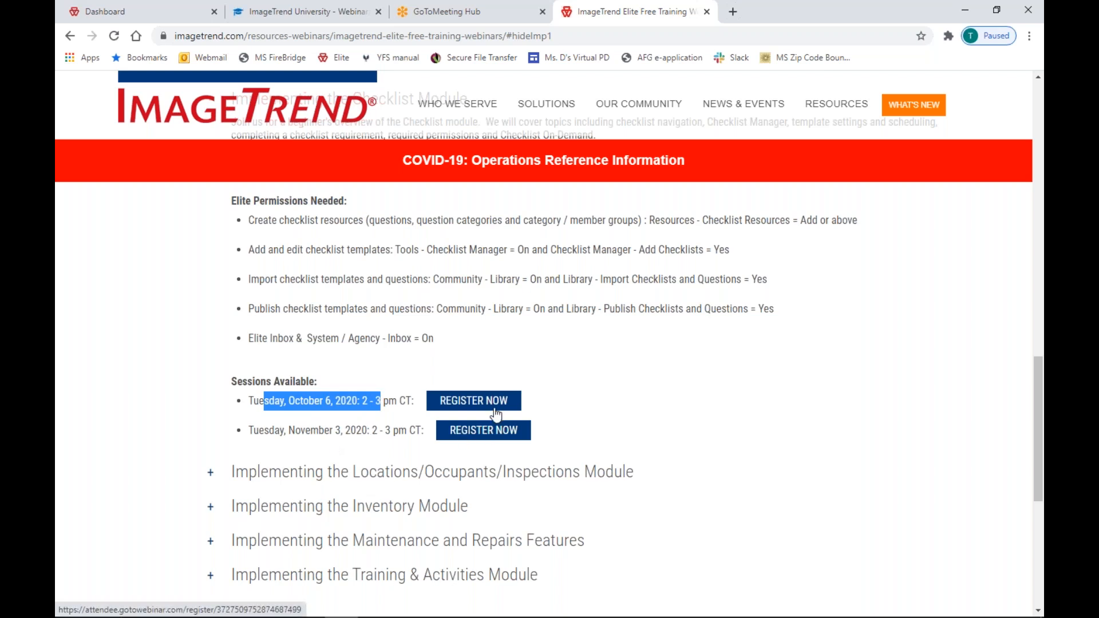
left_click(172, 11)
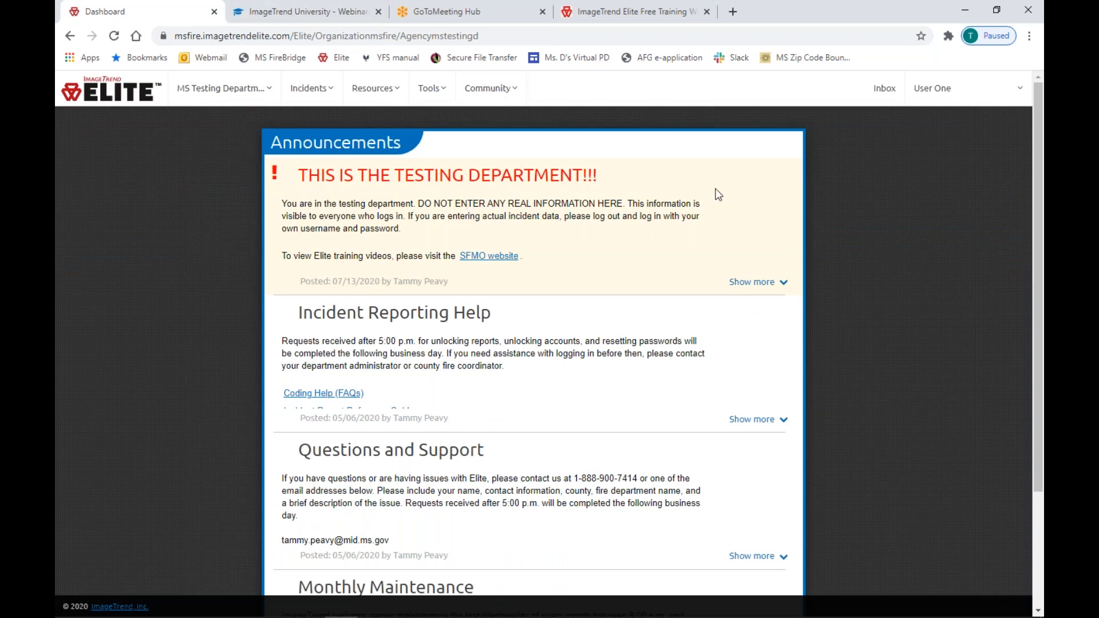
Show the Incidents menu with its view fires and new fire report options.
left_click(308, 101)
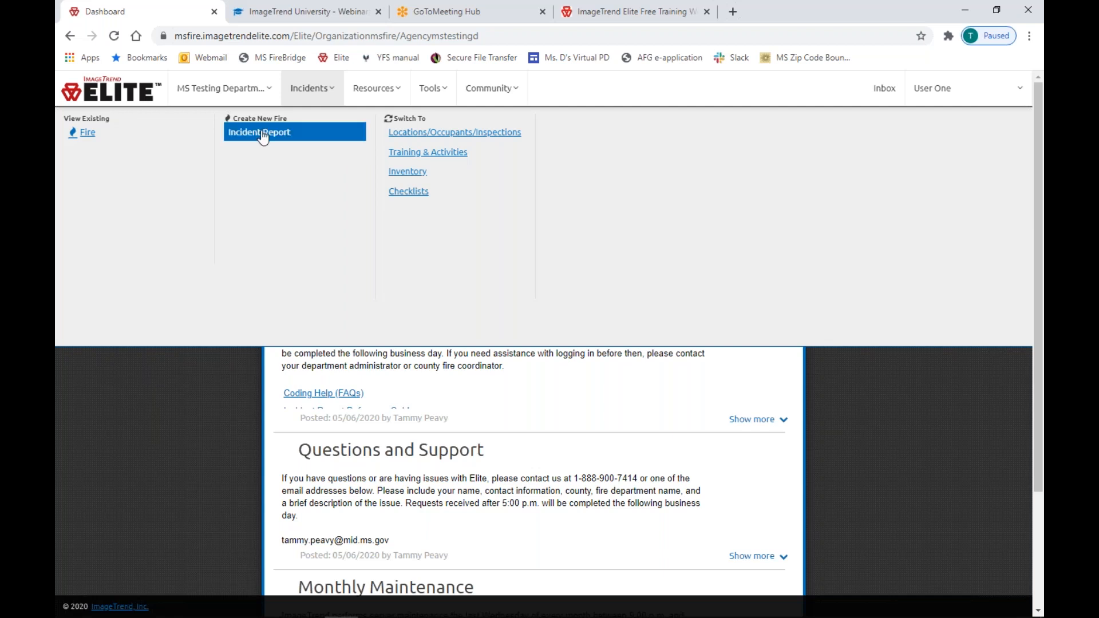
Create a new fire Incident Report, opening its Details form numbered 20435.
left_click(262, 133)
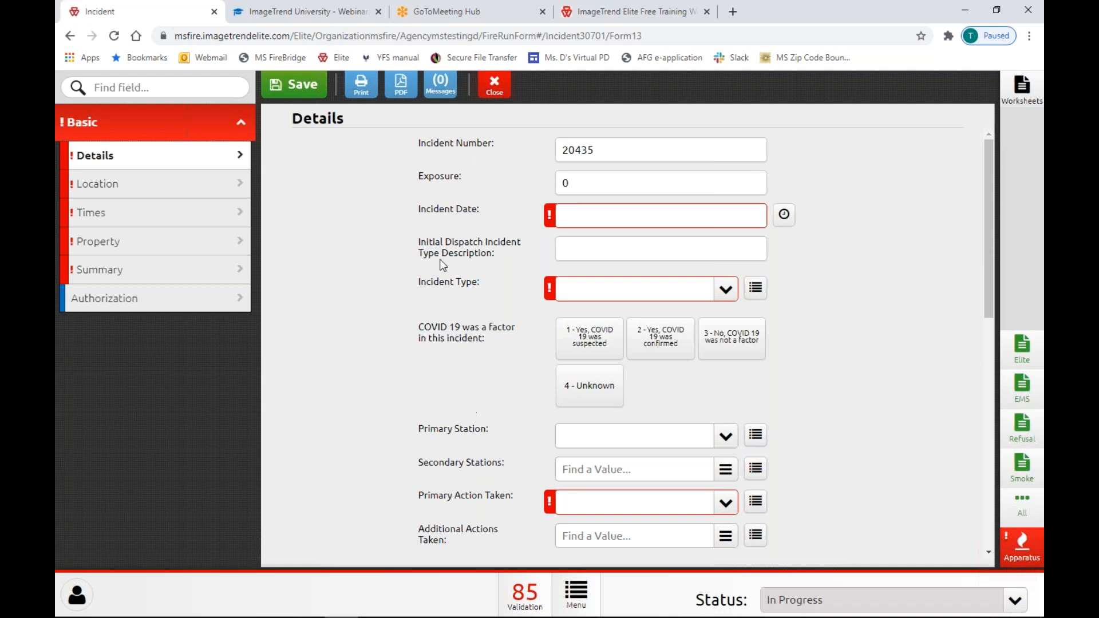
Fill the Incident Date using the date picker, landing on 10/01/2020.
left_click_drag(629, 151, 543, 155)
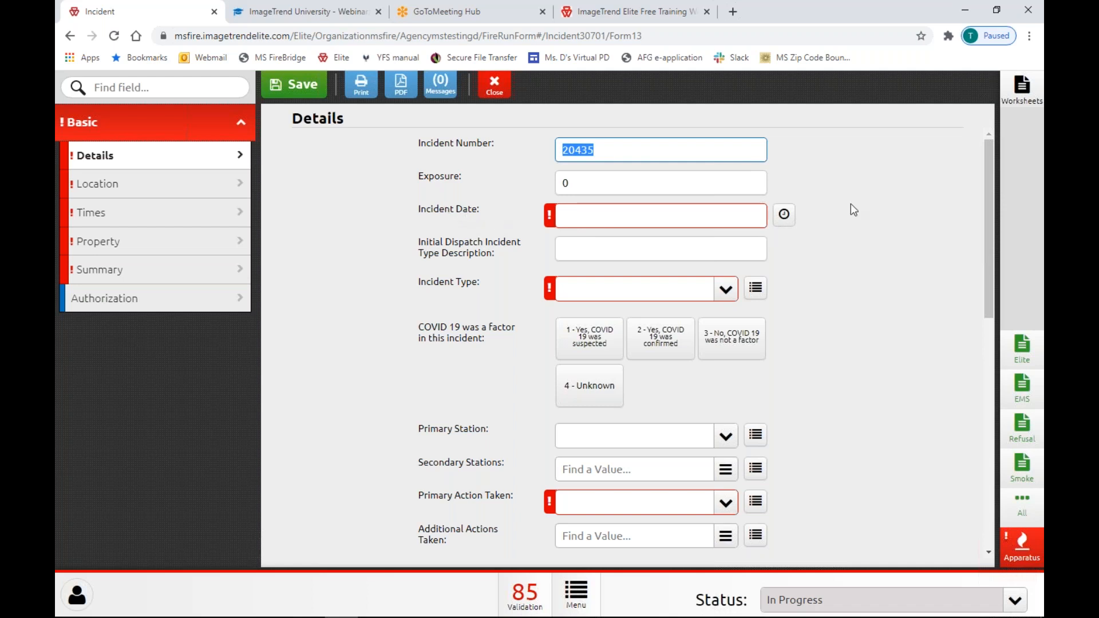
left_click(785, 218)
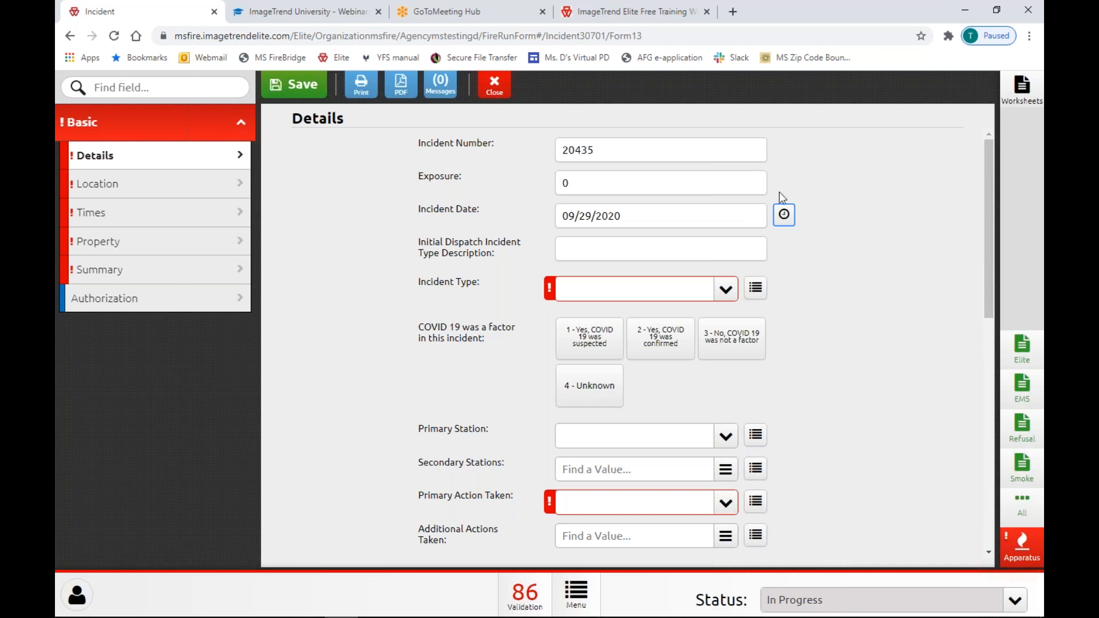
left_click(591, 218)
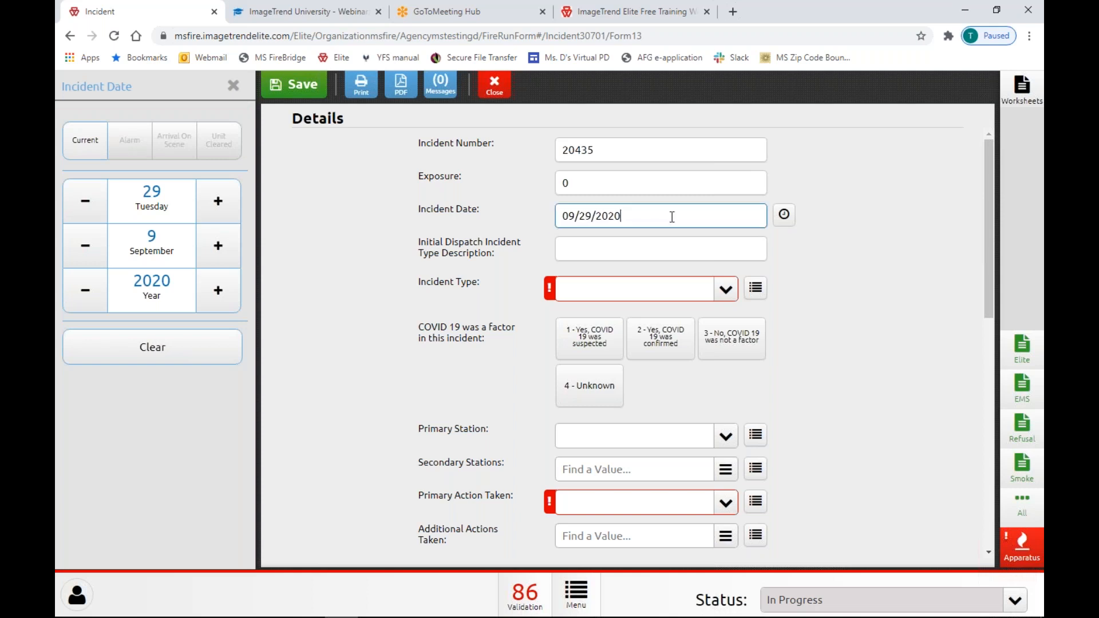
left_click(217, 205)
left_click(216, 206)
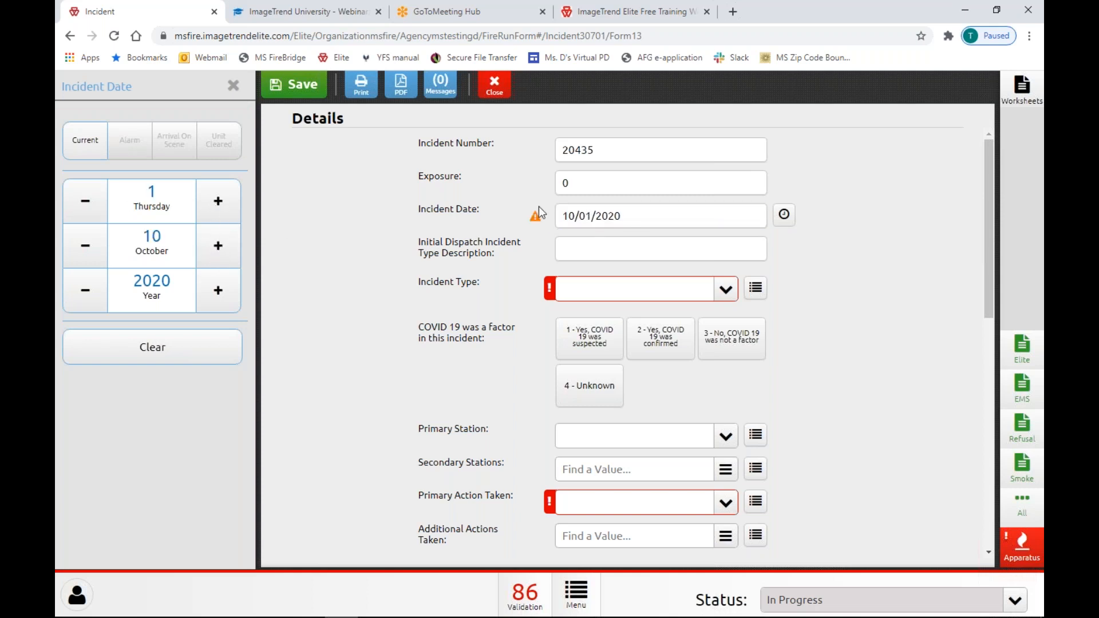
left_click(527, 221)
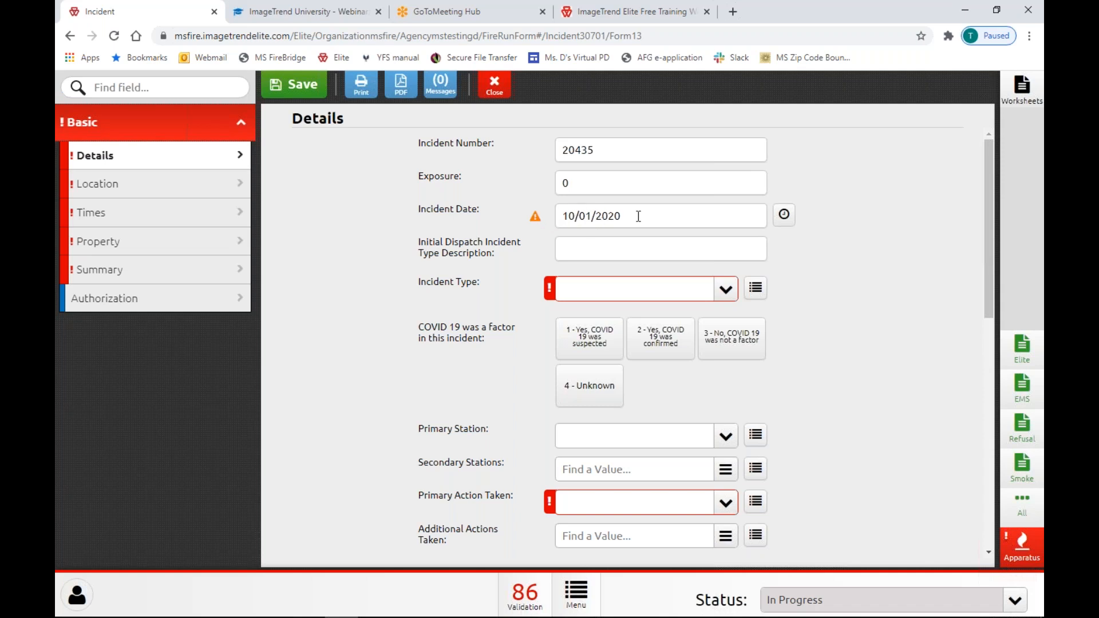
Replace the Incident Date with a typed 09/29/2020.
left_click(563, 223)
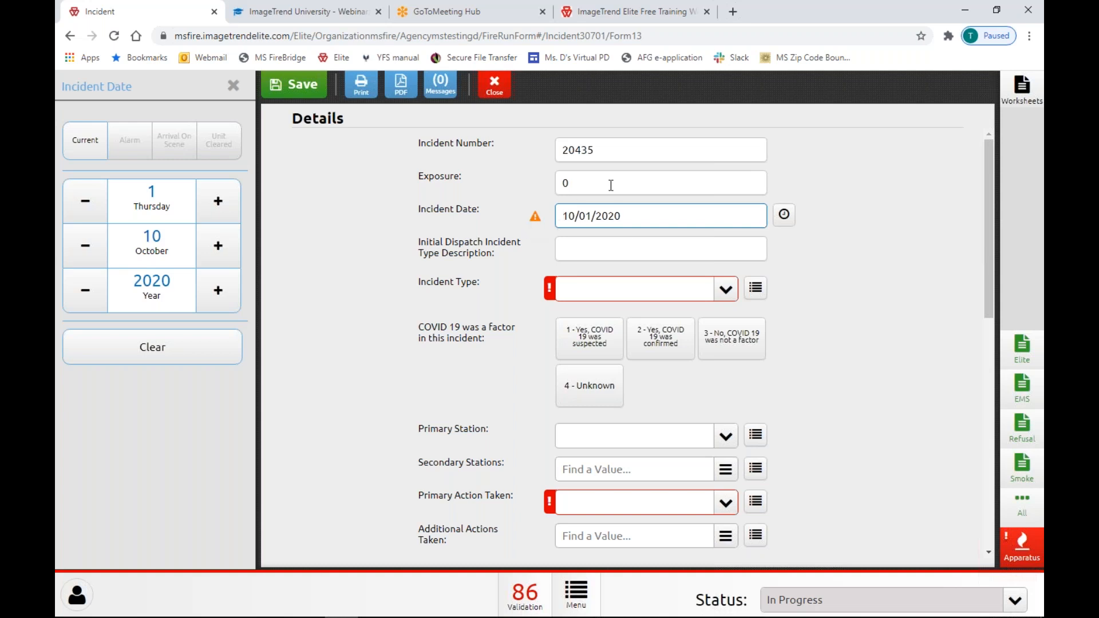
key("ctrl+a")
key("BackSpace")
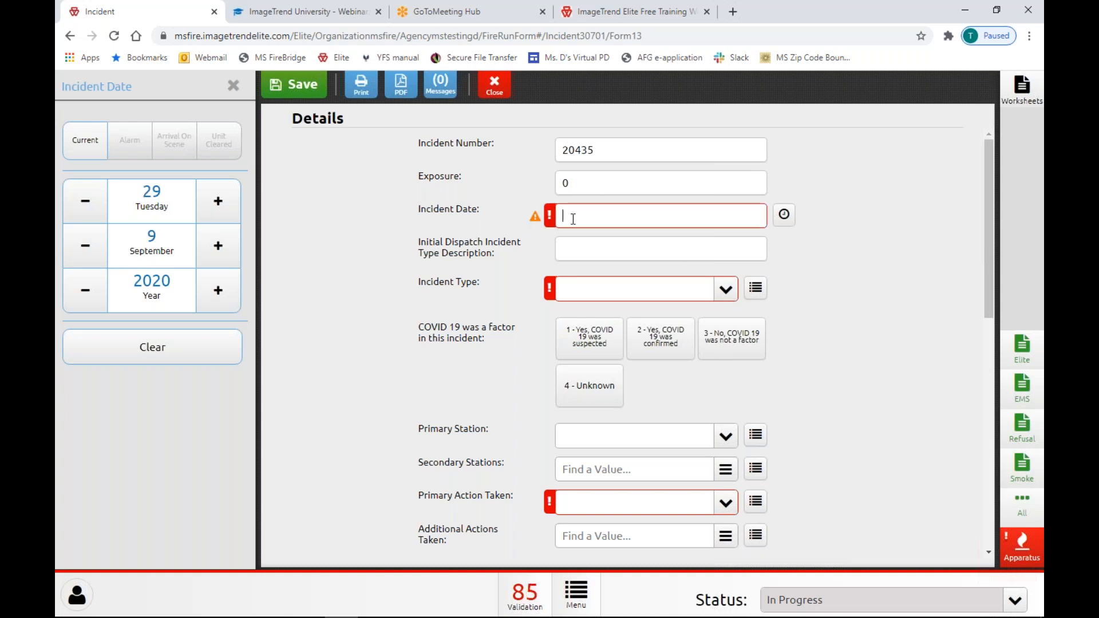
type("09/29/2020")
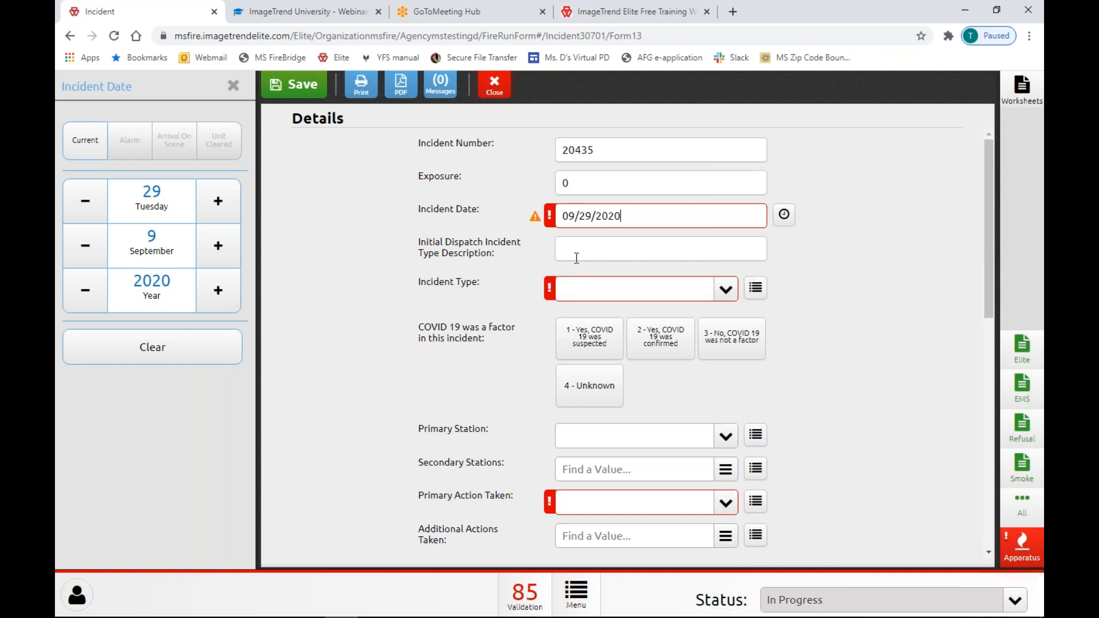
left_click(465, 243)
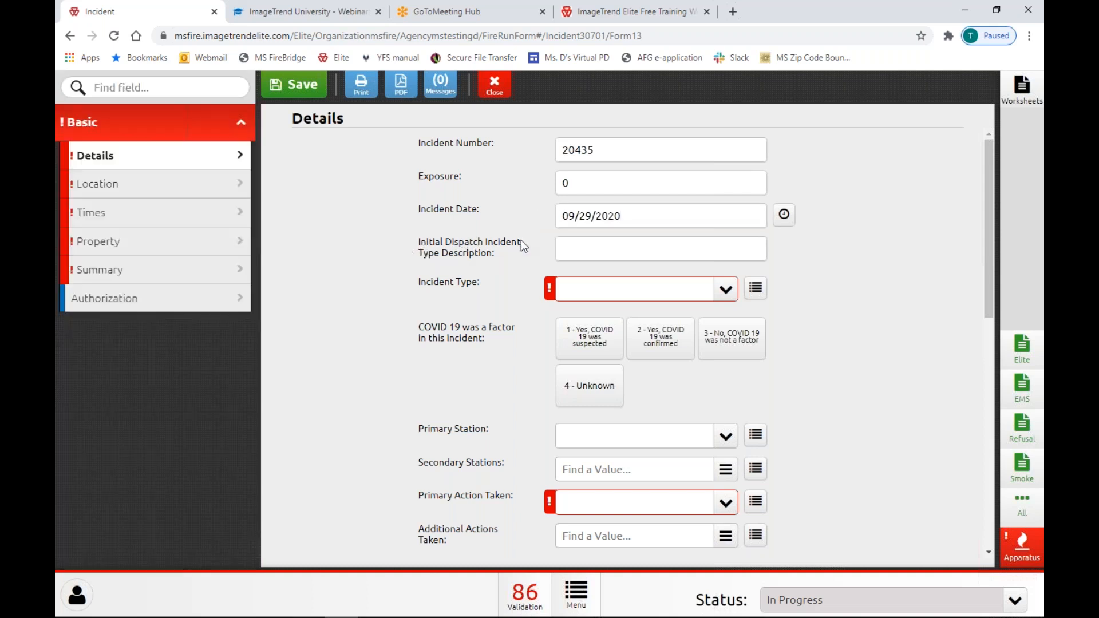
Enter 'Car fire' as the Initial Dispatch Incident Type Description.
left_click(582, 251)
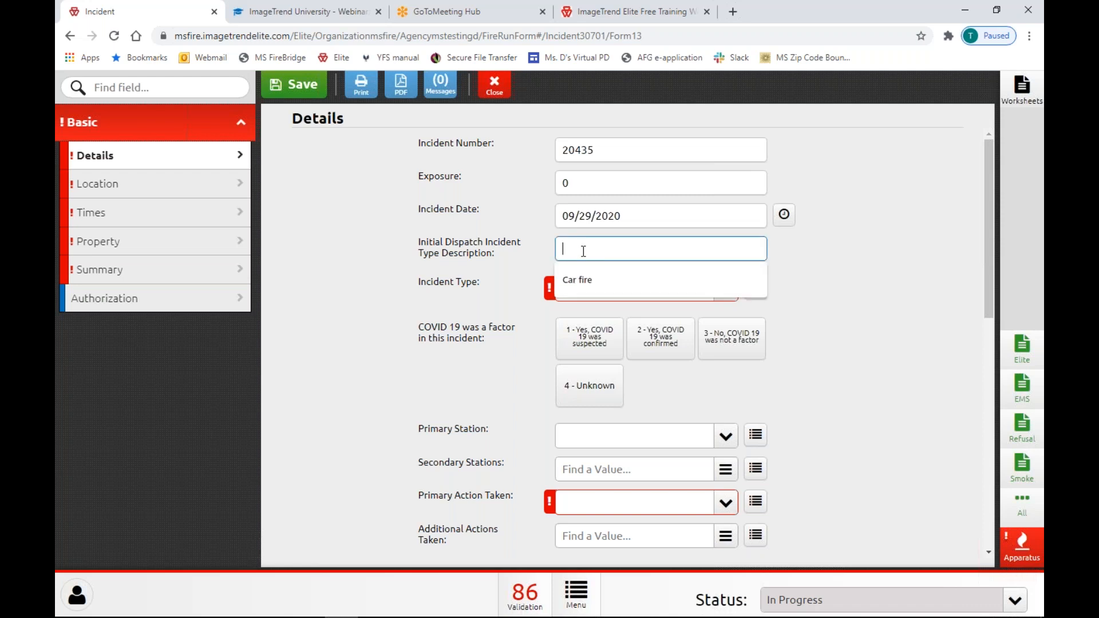
key("Down")
key("Return")
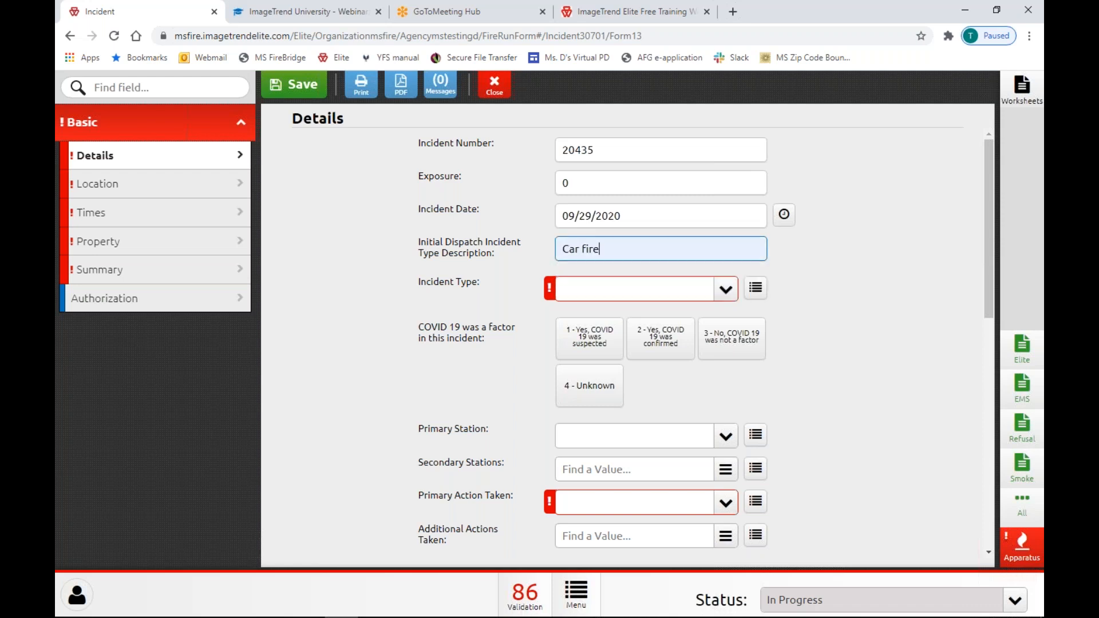
Search 'steam' and set the incident type to 652-Steam, vapor, fog or dust.
left_click(610, 291)
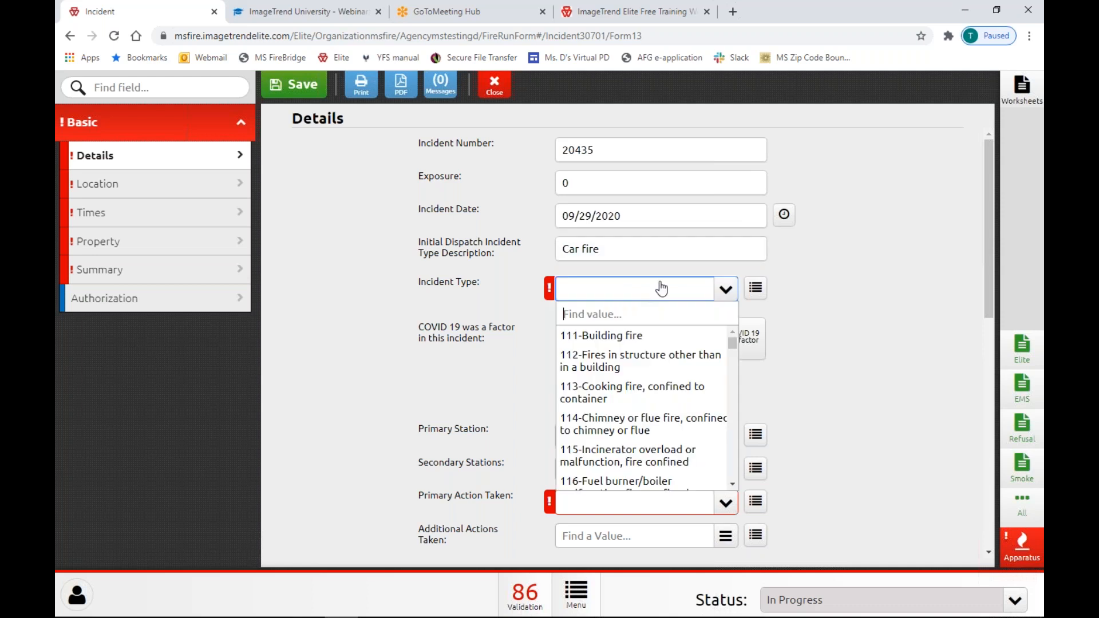
type("steatn")
key("BackSpace")
key("BackSpace")
type("m")
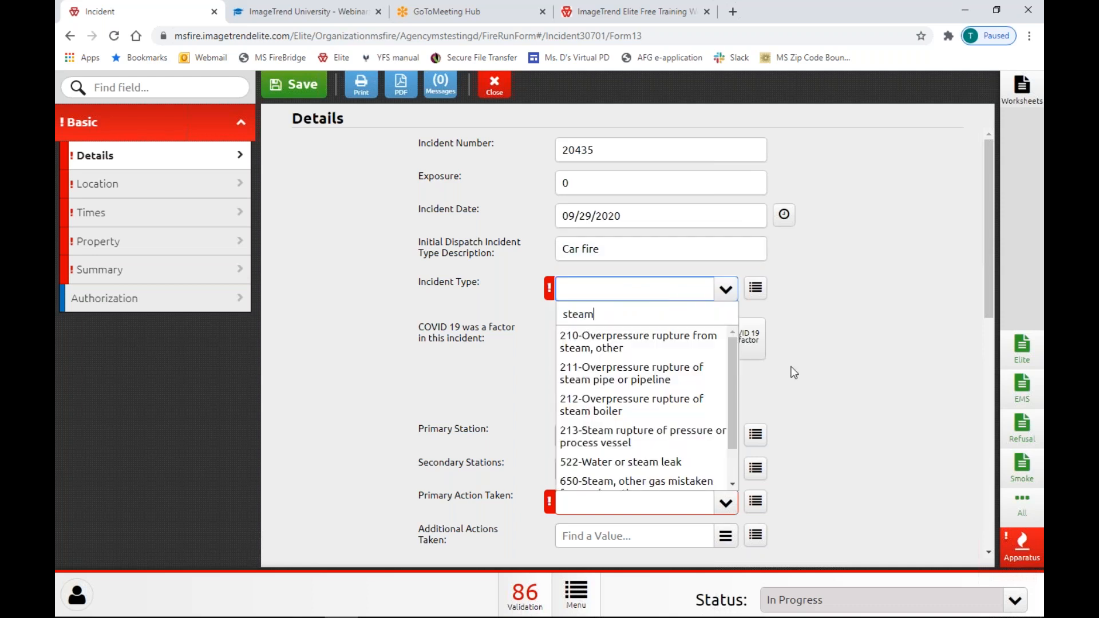
scroll(664, 412, "down", 1)
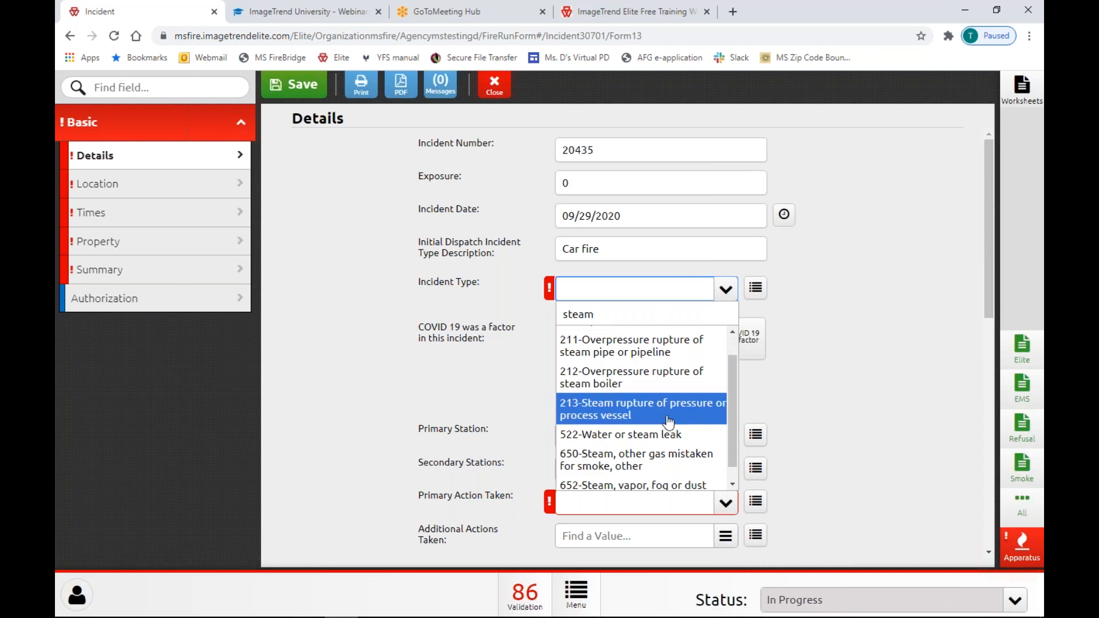
left_click(640, 489)
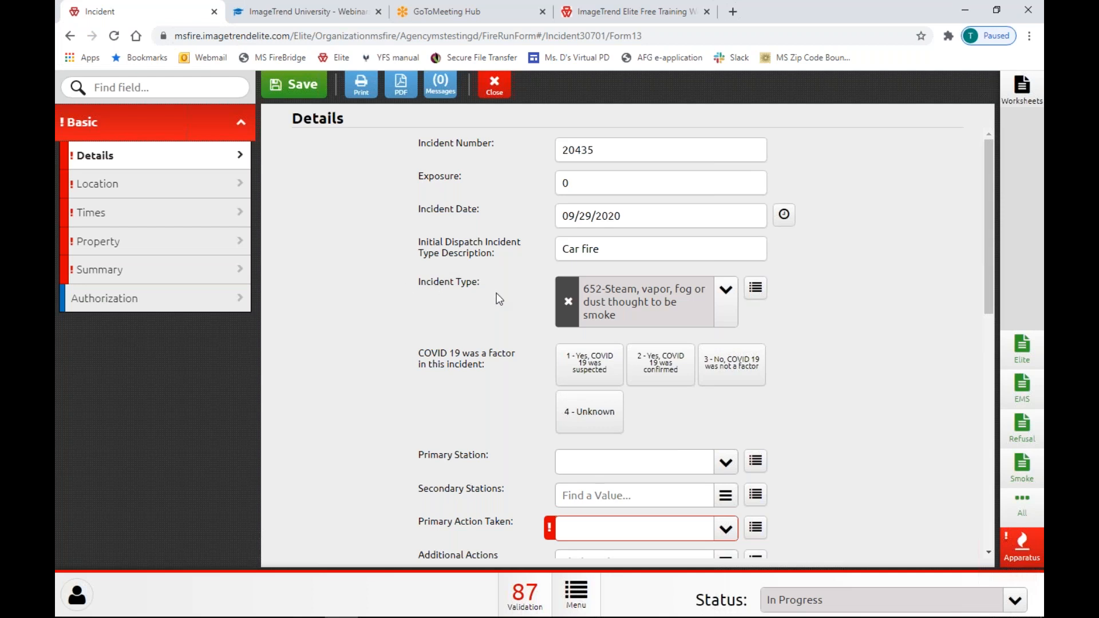
Change the incident type to 321-EMS call and open the category browser.
left_click(726, 292)
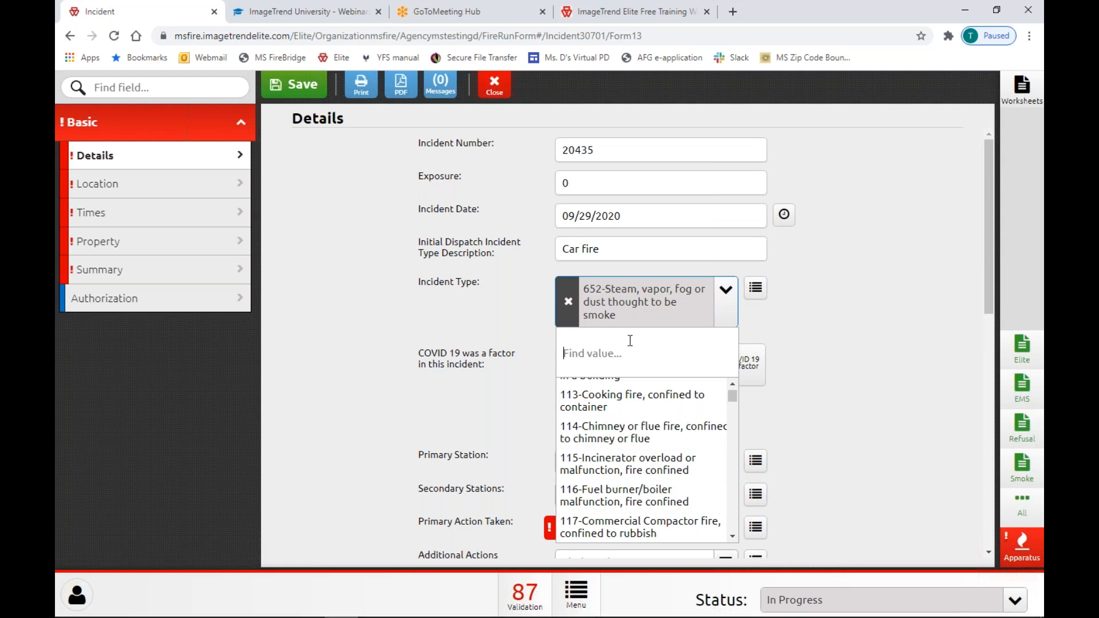
type("ems")
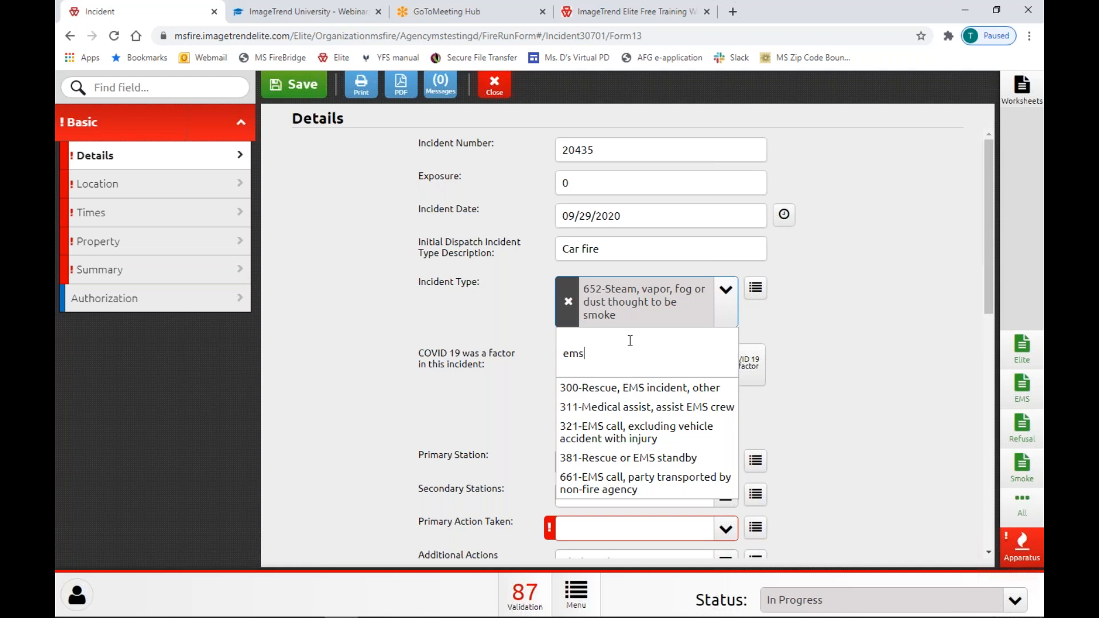
left_click(659, 433)
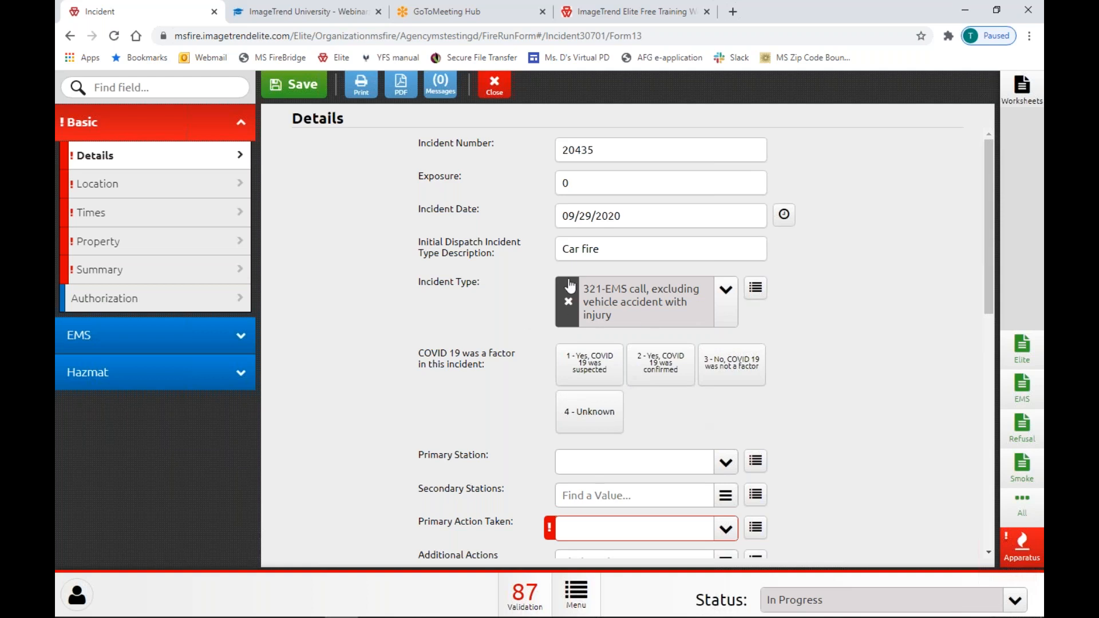
left_click(755, 292)
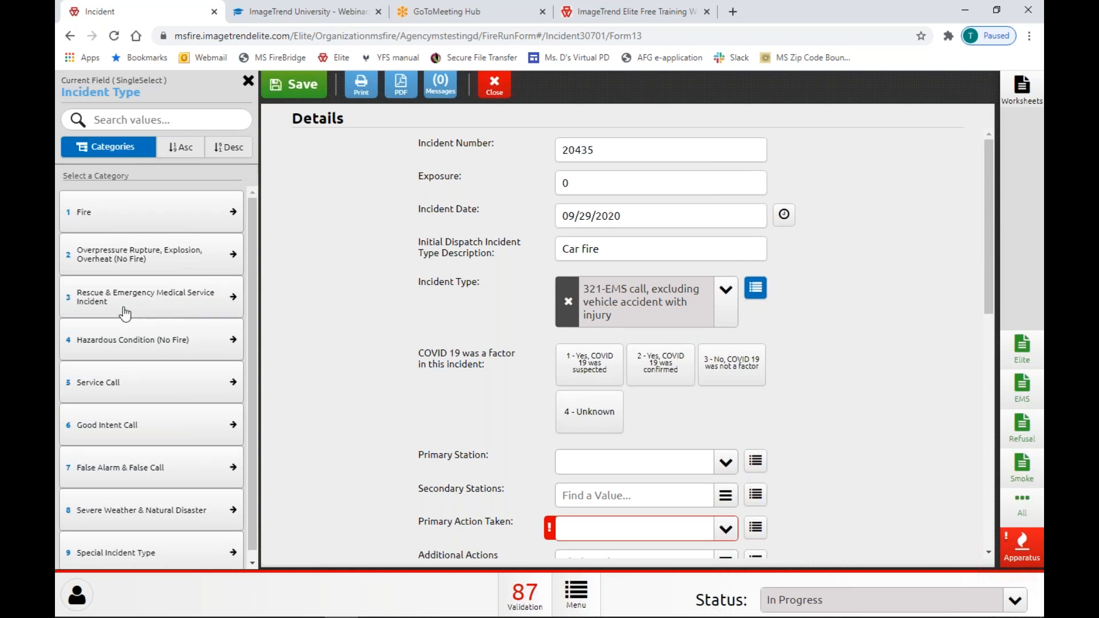
Pick Fire > Structure Fire > 111 Building fire in the incident type browser.
left_click(172, 228)
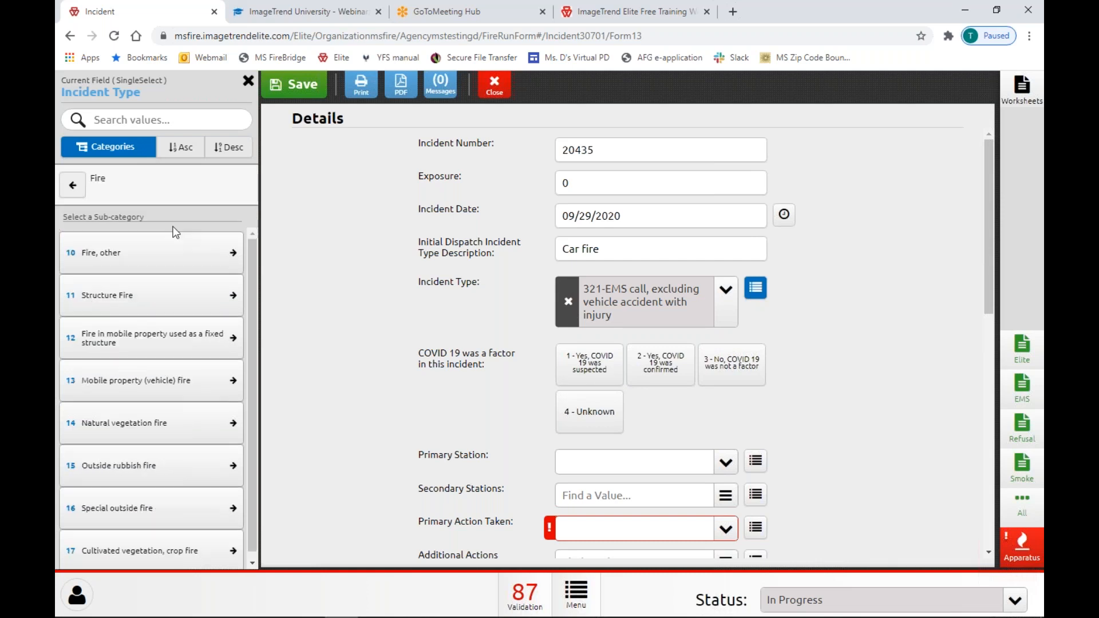
left_click(160, 299)
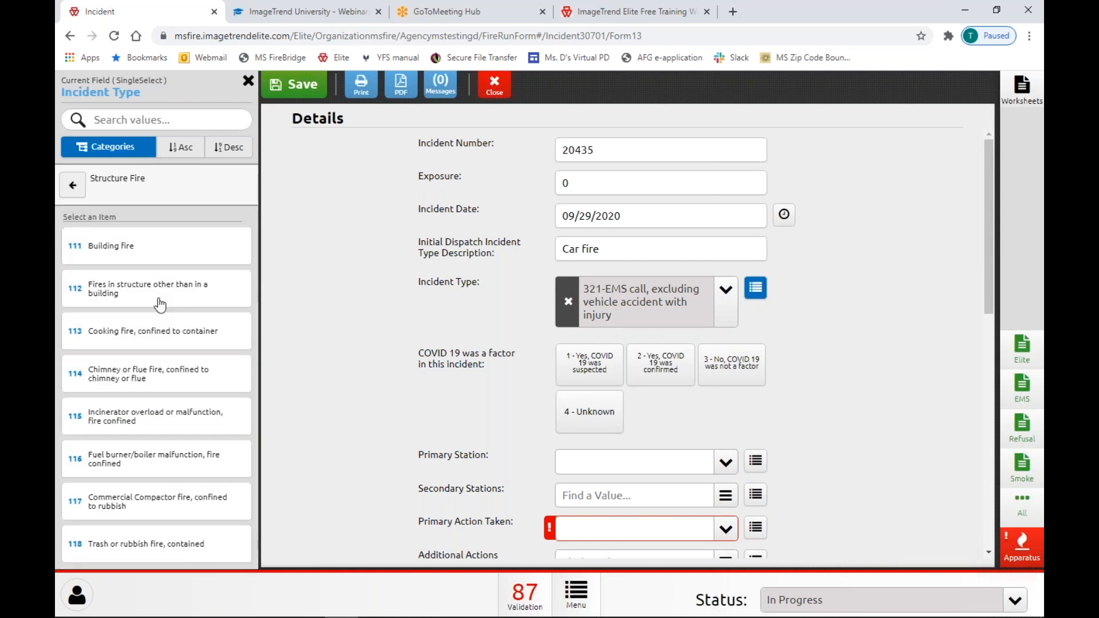
left_click(198, 259)
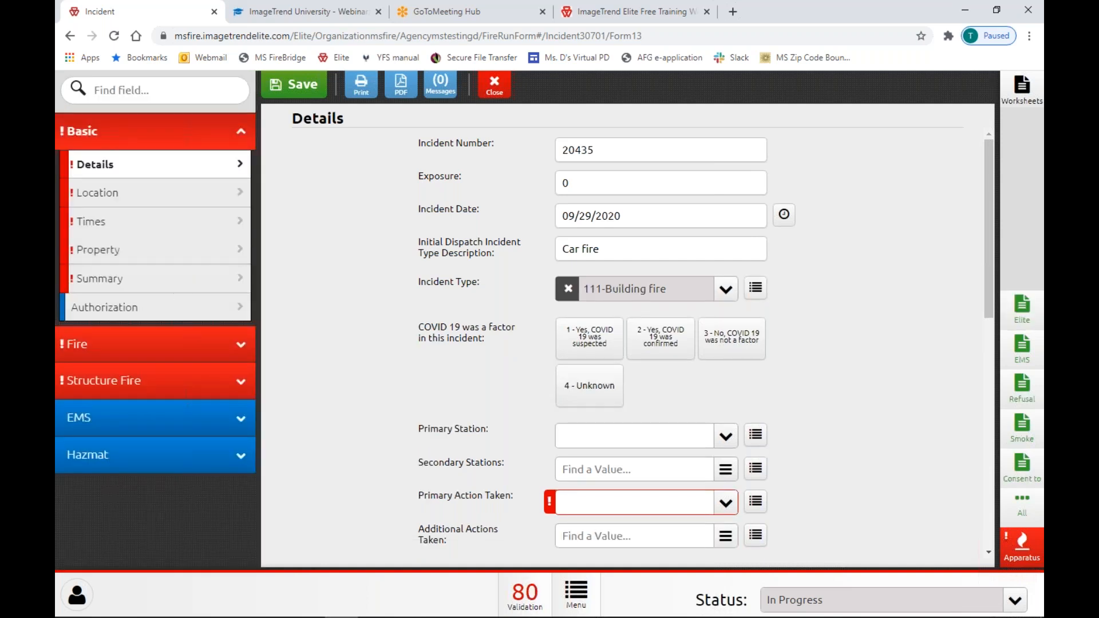
Set the COVID 19 factor to Unknown after trying suspected and confirmed.
left_click(592, 344)
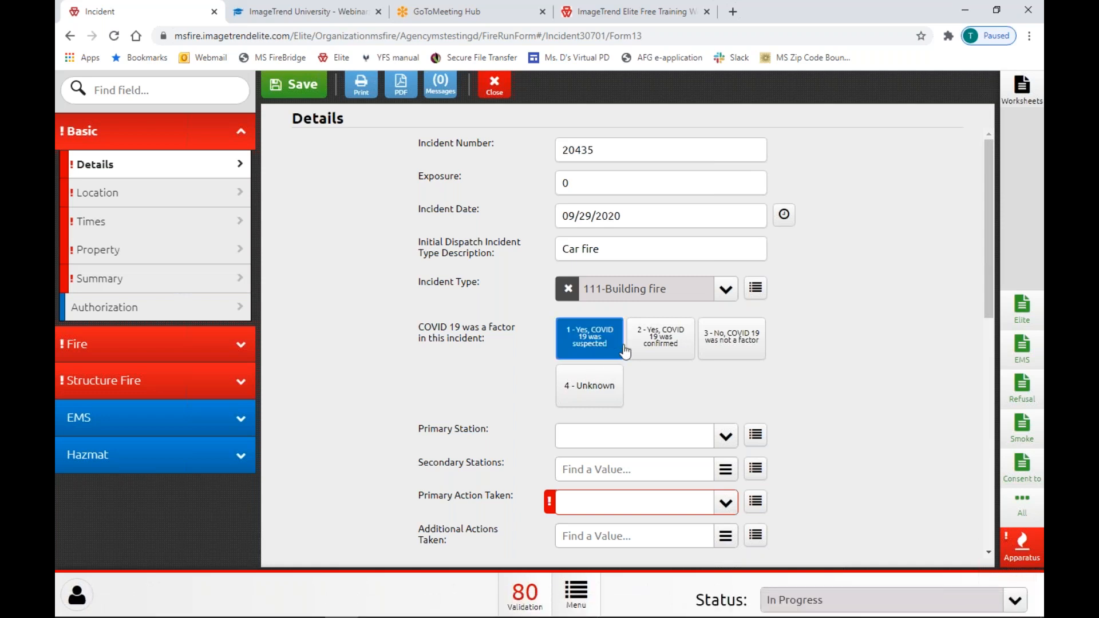
left_click(687, 342)
left_click(606, 381)
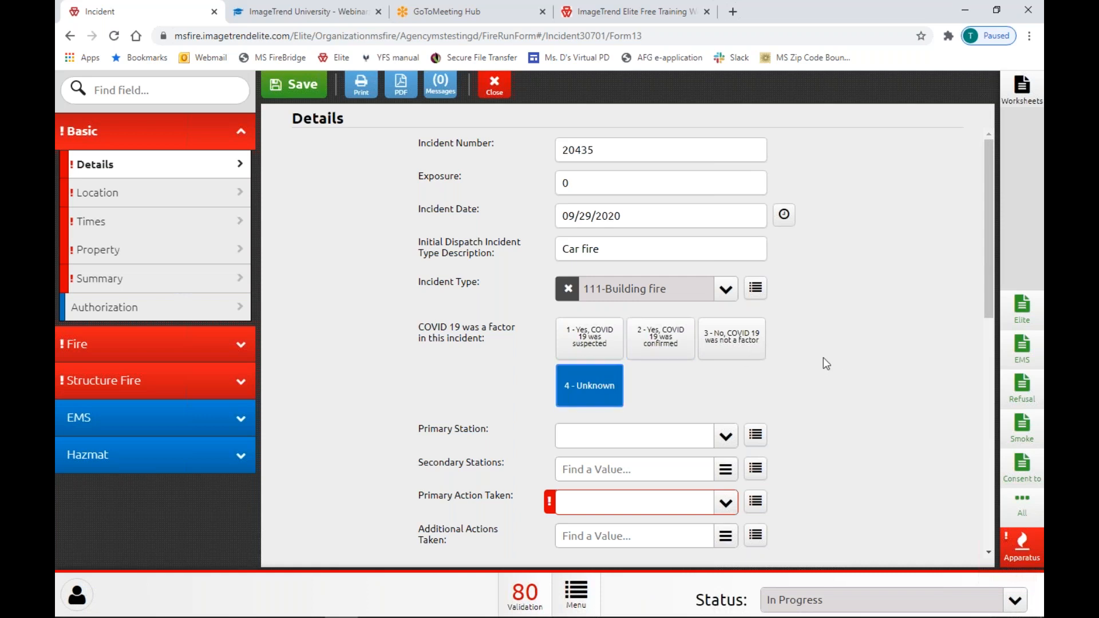
Set Primary Action Taken to 11-Extinguishment by fire service personnel.
scroll(636, 384, "down", 3)
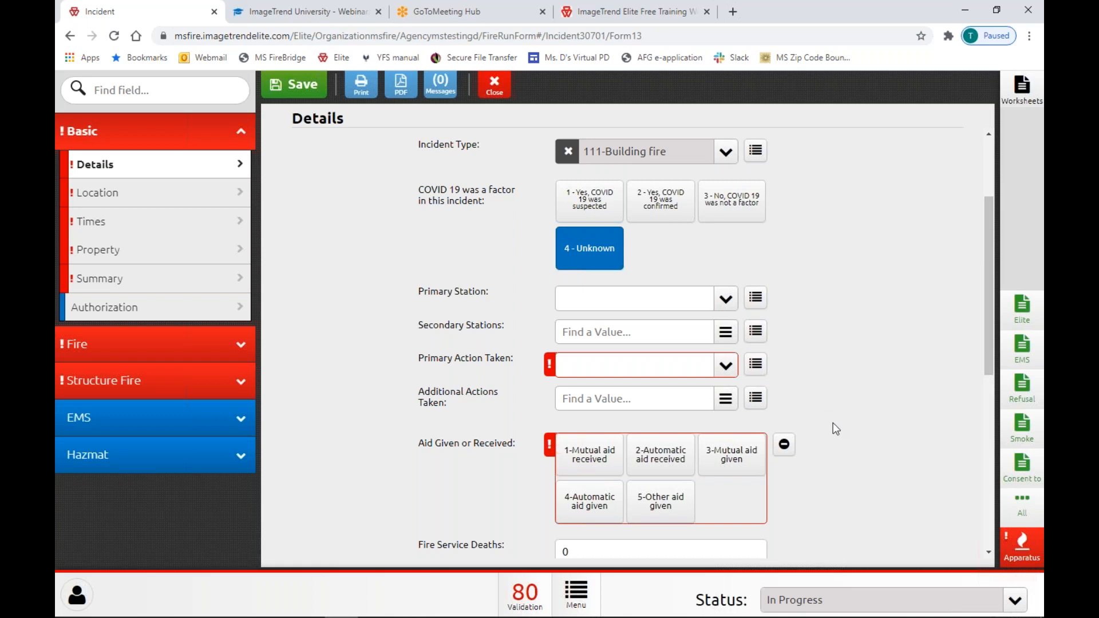
left_click(726, 367)
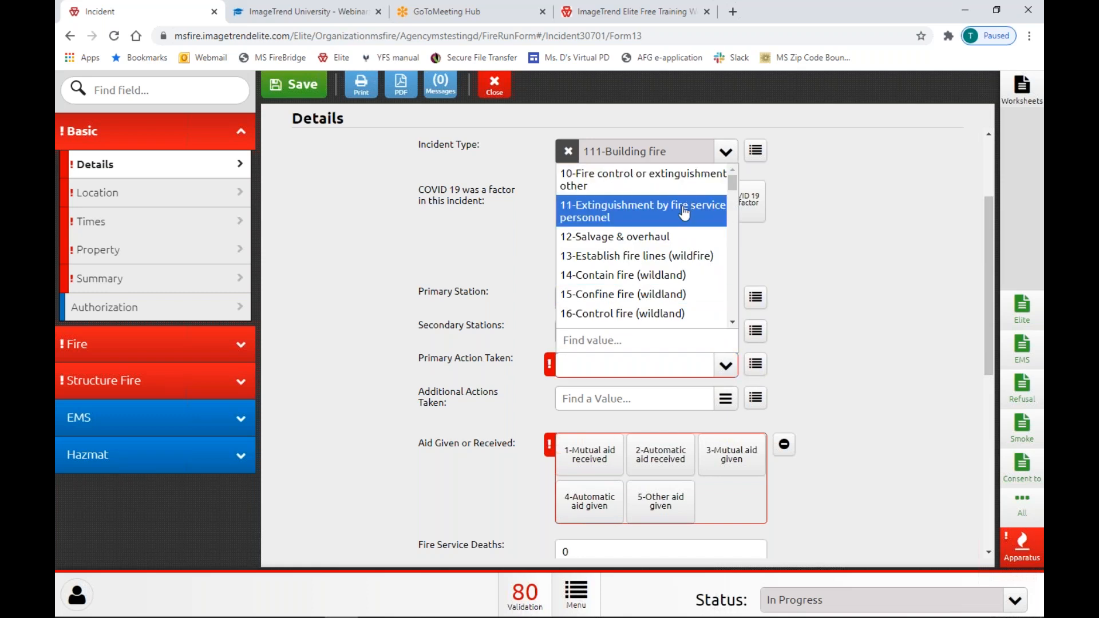
left_click(686, 205)
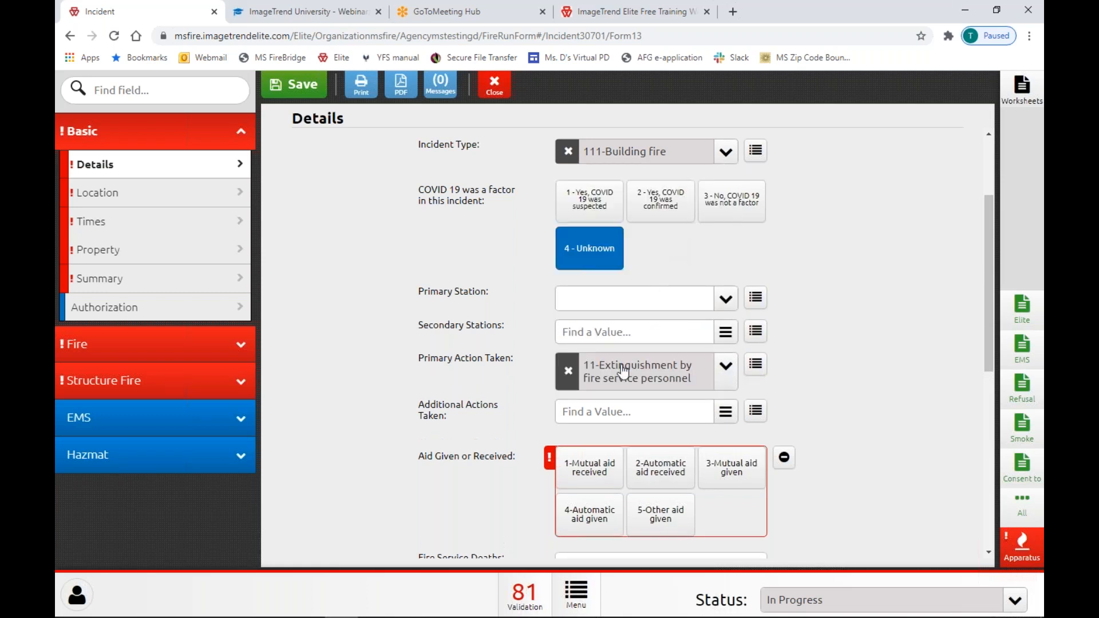
Add additional actions 12-Salvage & overhaul, 13, 14, 15 and 16-Control fire.
left_click(725, 414)
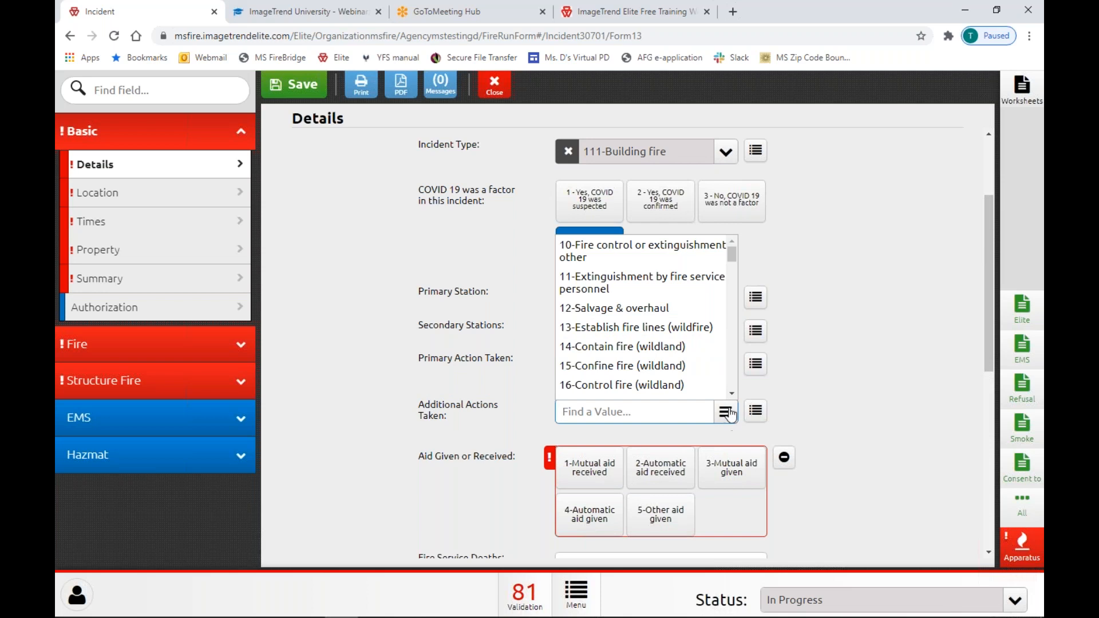
left_click(672, 309)
left_click(676, 328)
left_click(677, 346)
left_click(677, 366)
left_click(679, 385)
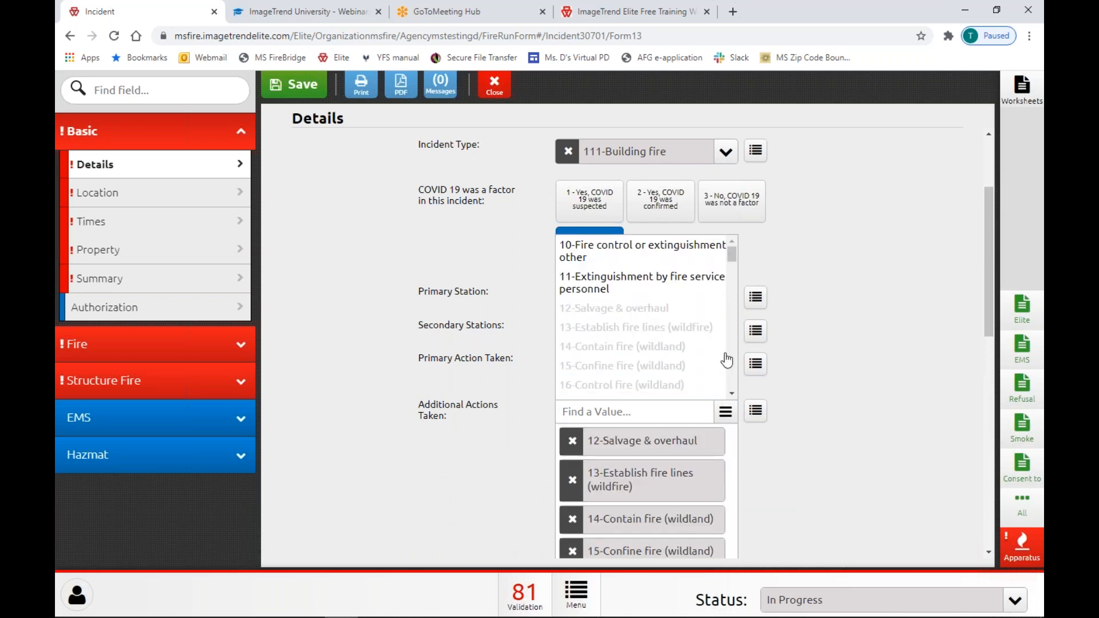
Add 24-Recover body, 30-Emergency medical services and 34-Transport person as additional actions.
scroll(775, 353, "down", 3)
scroll(676, 175, "down", 2)
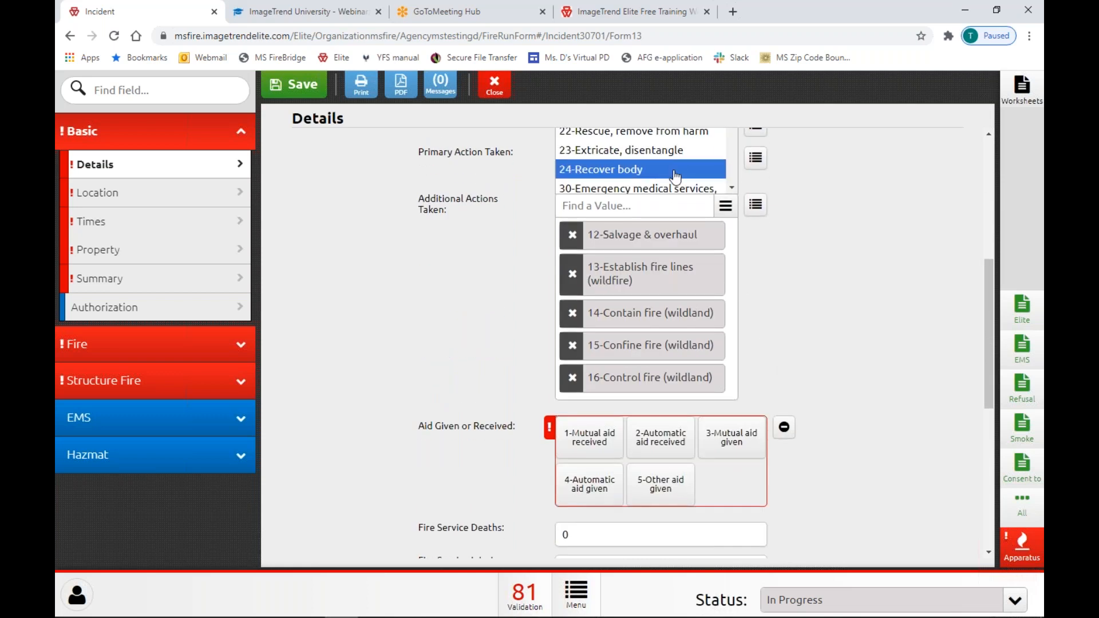
left_click(676, 175)
left_click(674, 189)
scroll(674, 178, "down", 2)
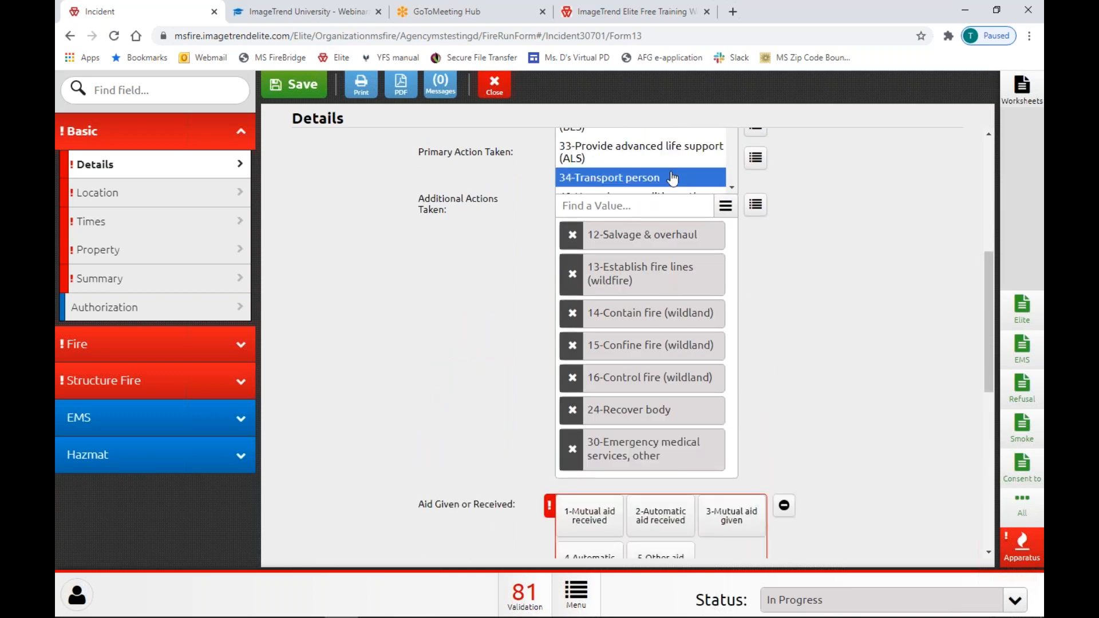
left_click(673, 178)
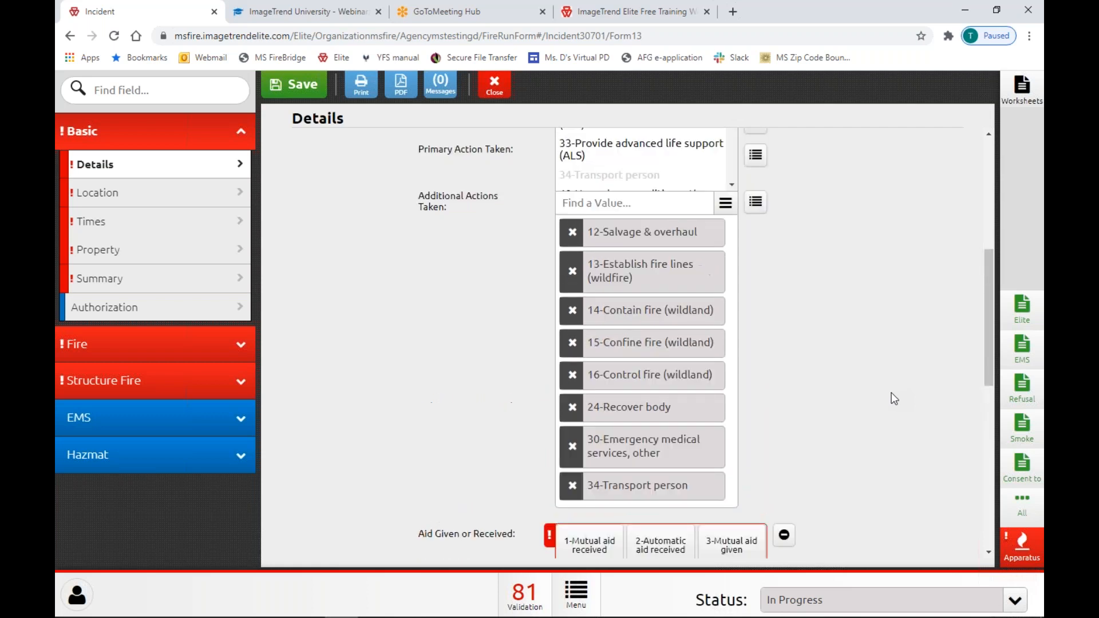
scroll(891, 399, "up", 1)
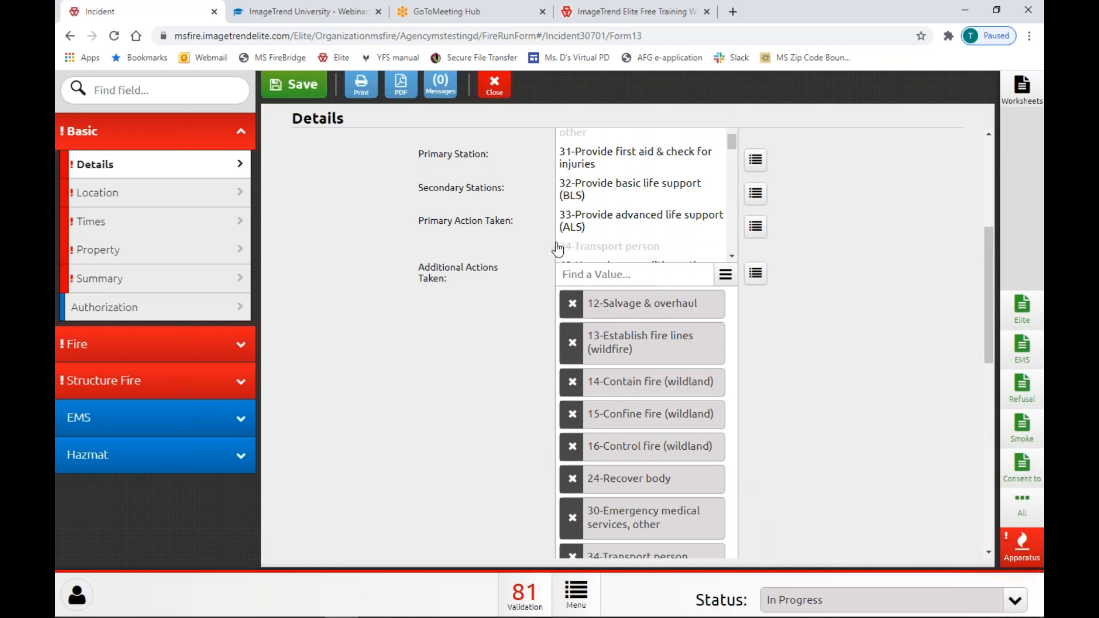
left_click(469, 211)
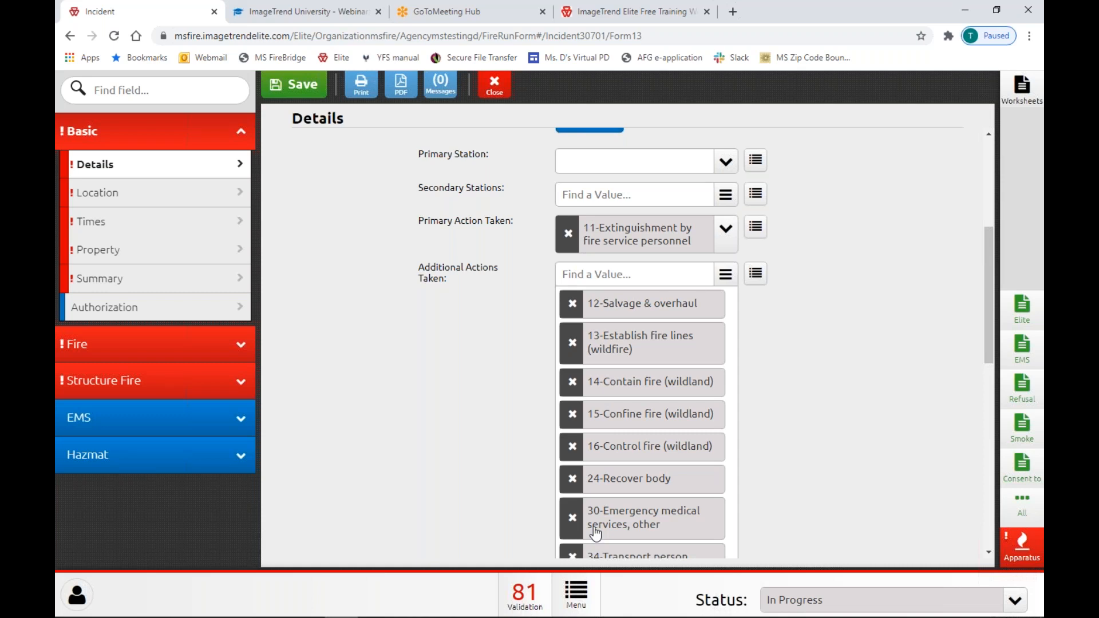
left_click(756, 275)
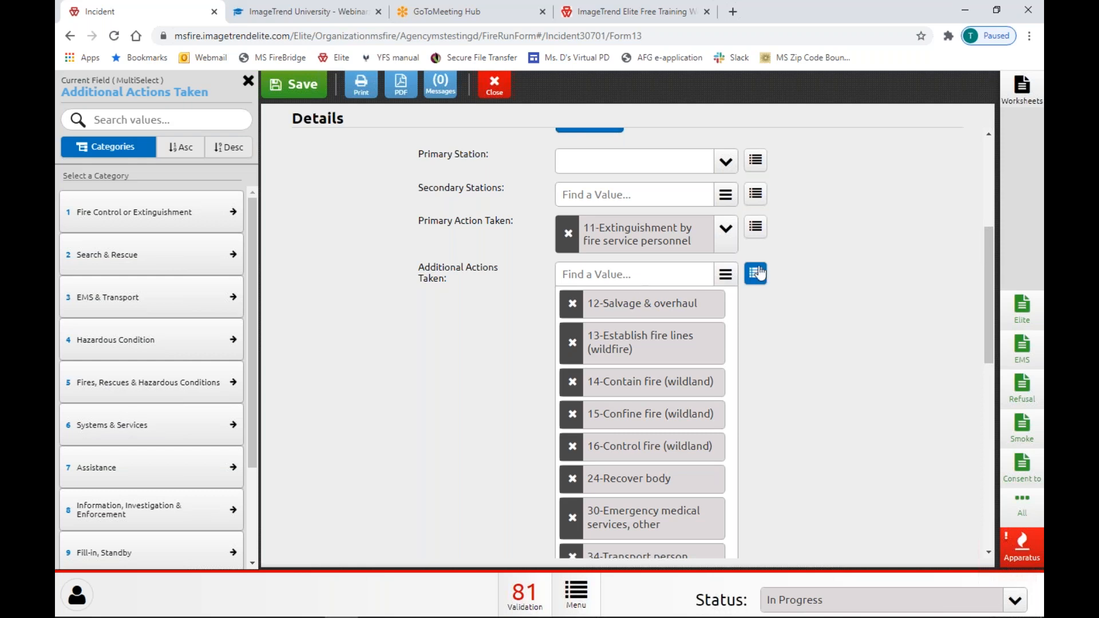
Add stations 2 (2), 3 (3) and 4 (4) as Secondary Stations.
left_click(727, 244)
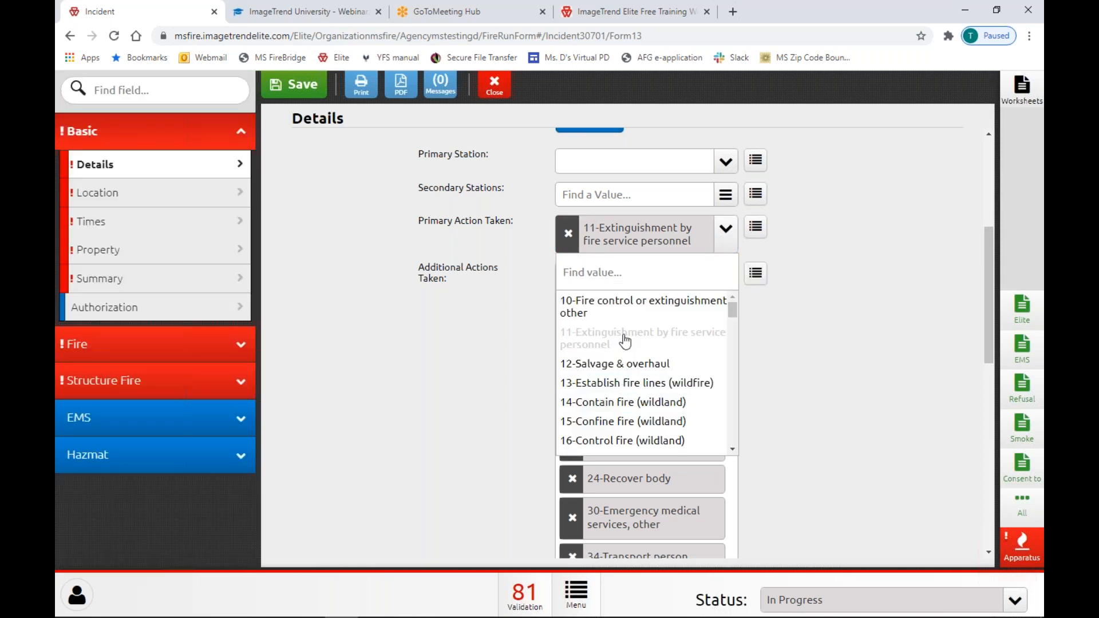
left_click(823, 347)
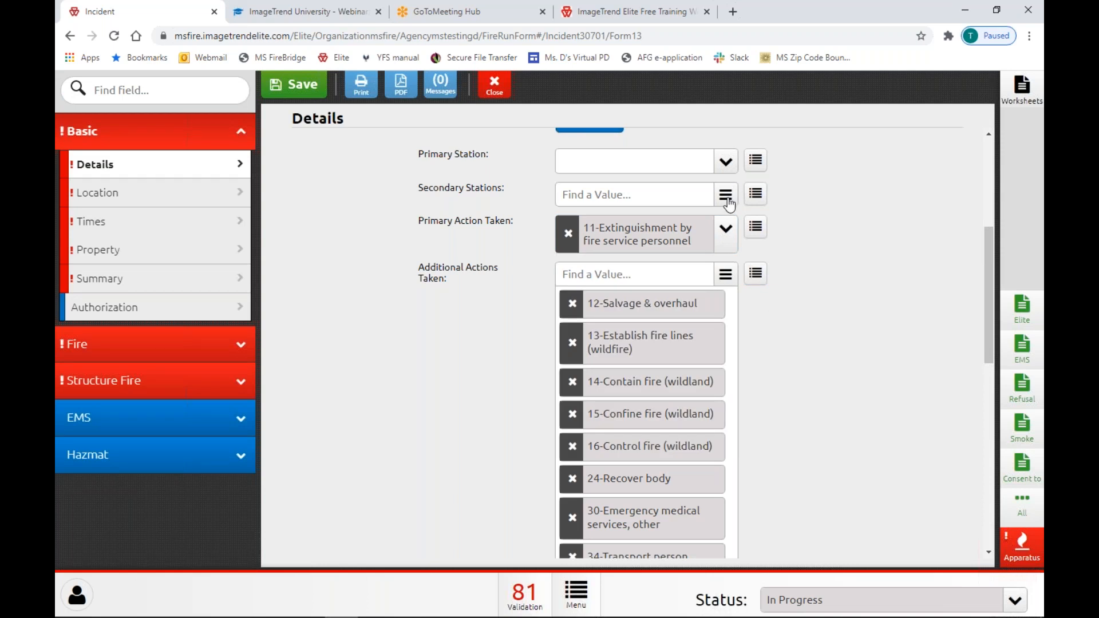
left_click(726, 196)
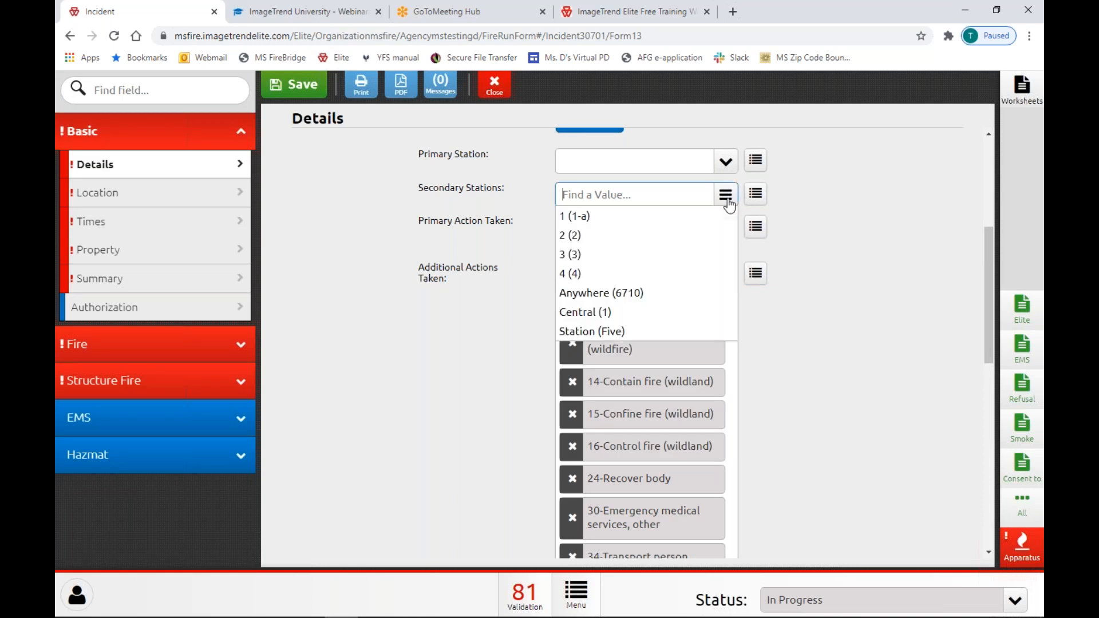
left_click(608, 236)
left_click(601, 255)
left_click(601, 274)
left_click(878, 336)
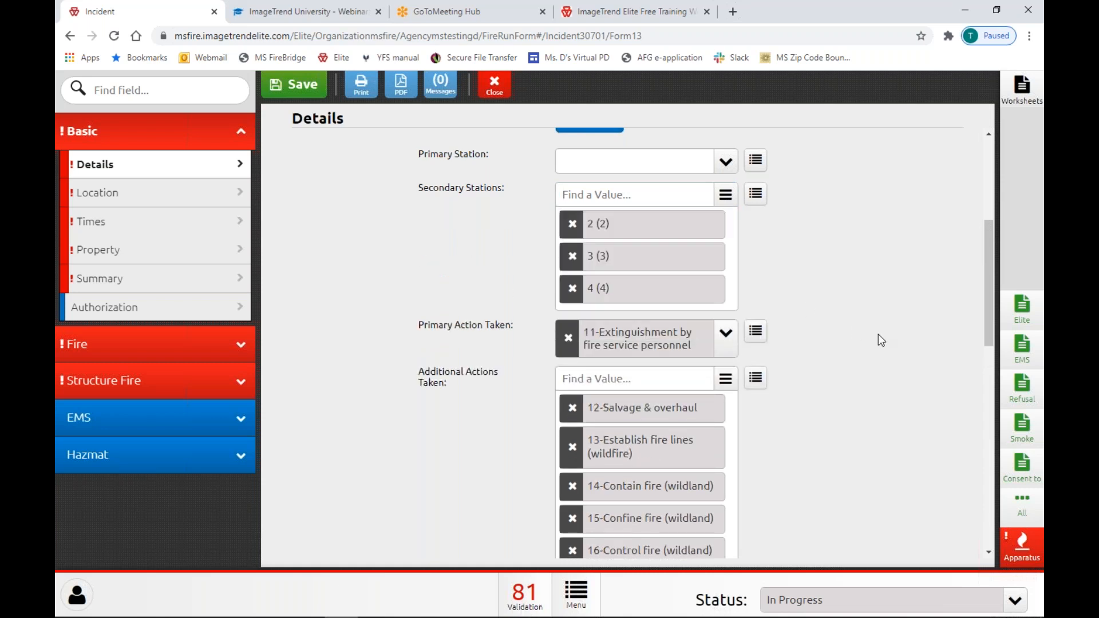
scroll(878, 340, "down", 10)
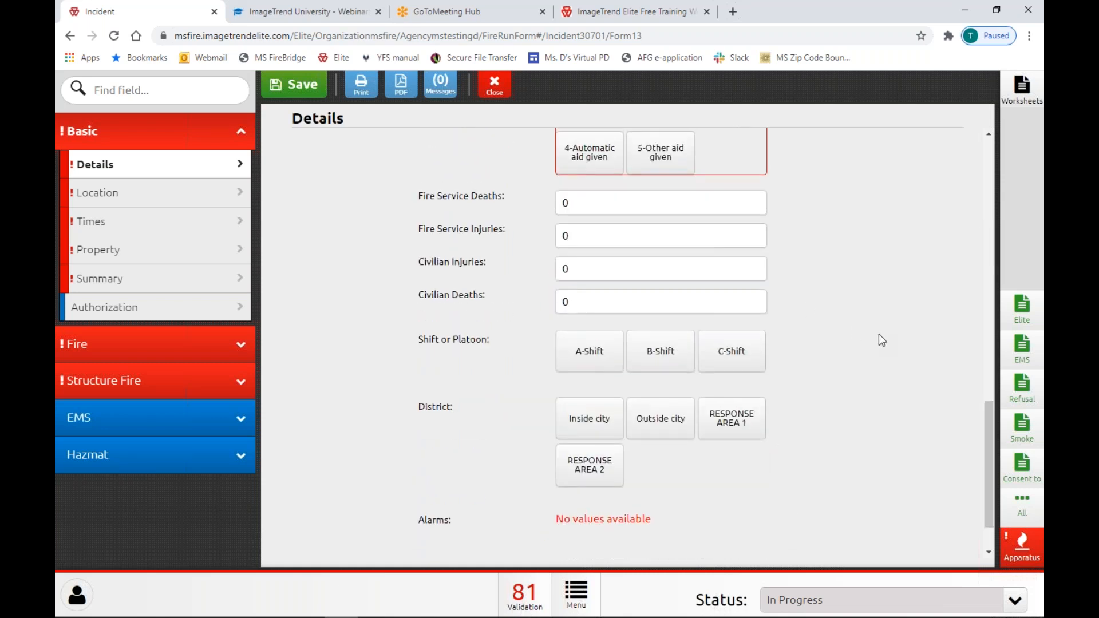
scroll(878, 340, "up", 4)
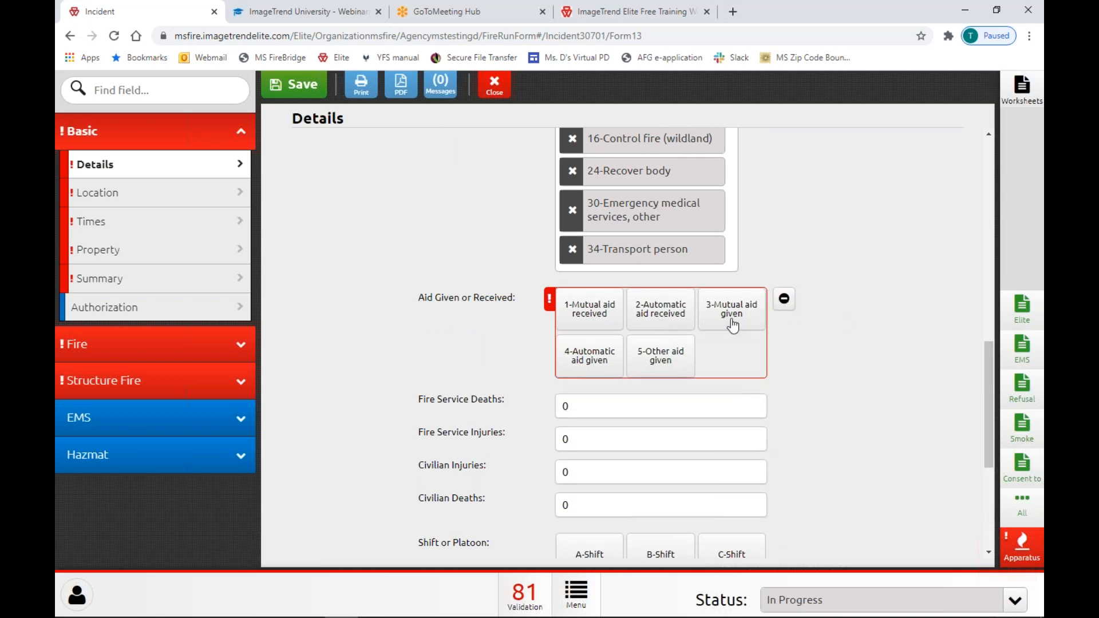
Toggle Aid Given or Received to None and back, then set 4-Automatic aid given.
left_click(784, 299)
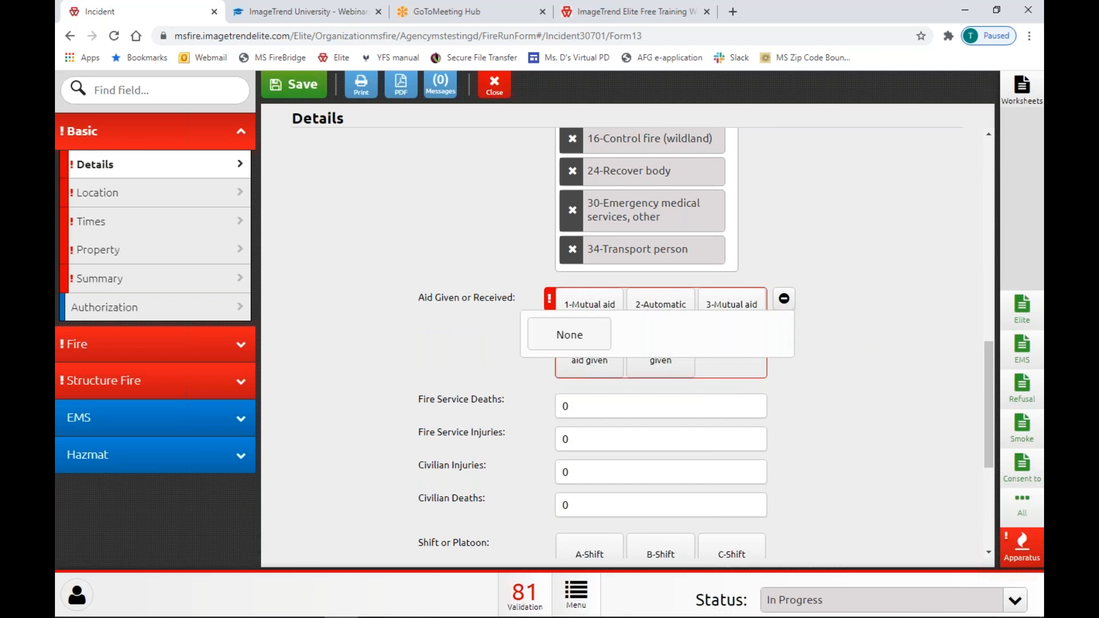
left_click(576, 340)
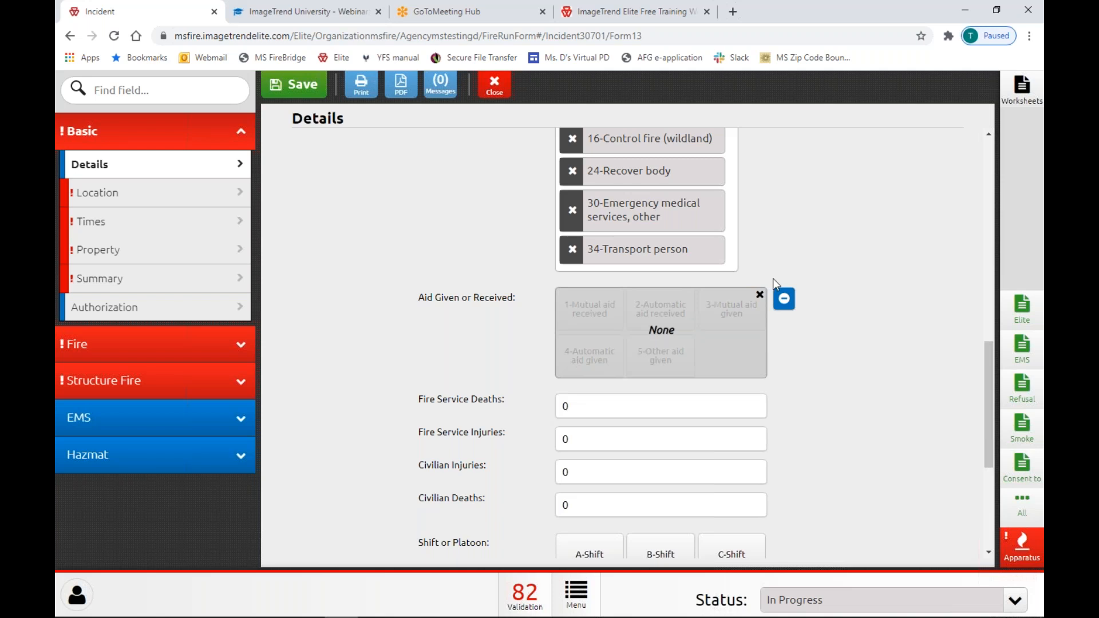
left_click(760, 296)
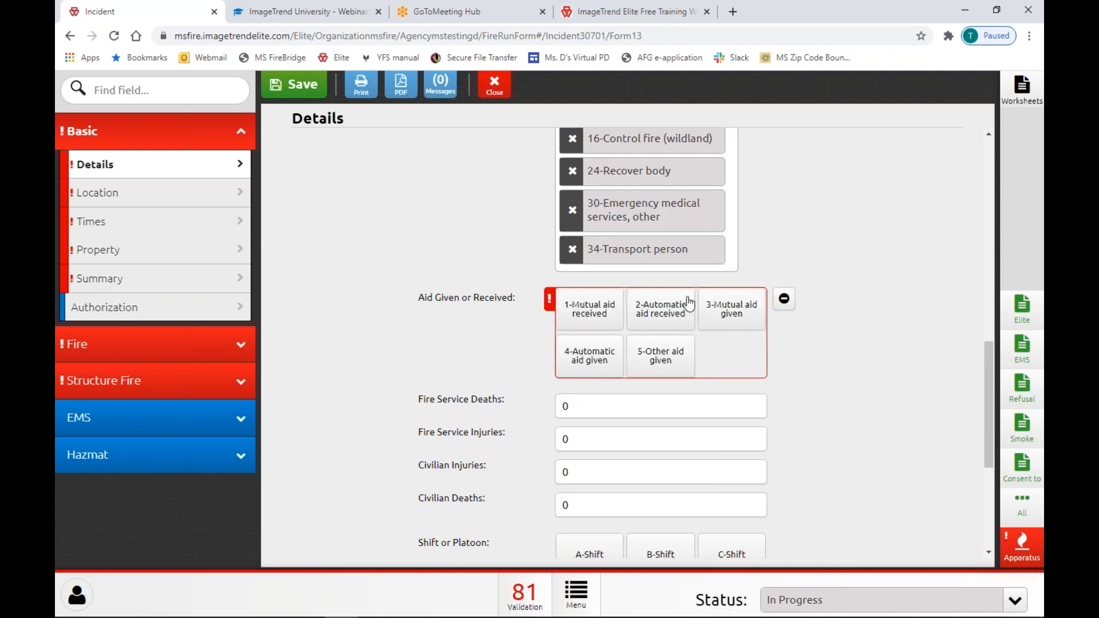
left_click(784, 298)
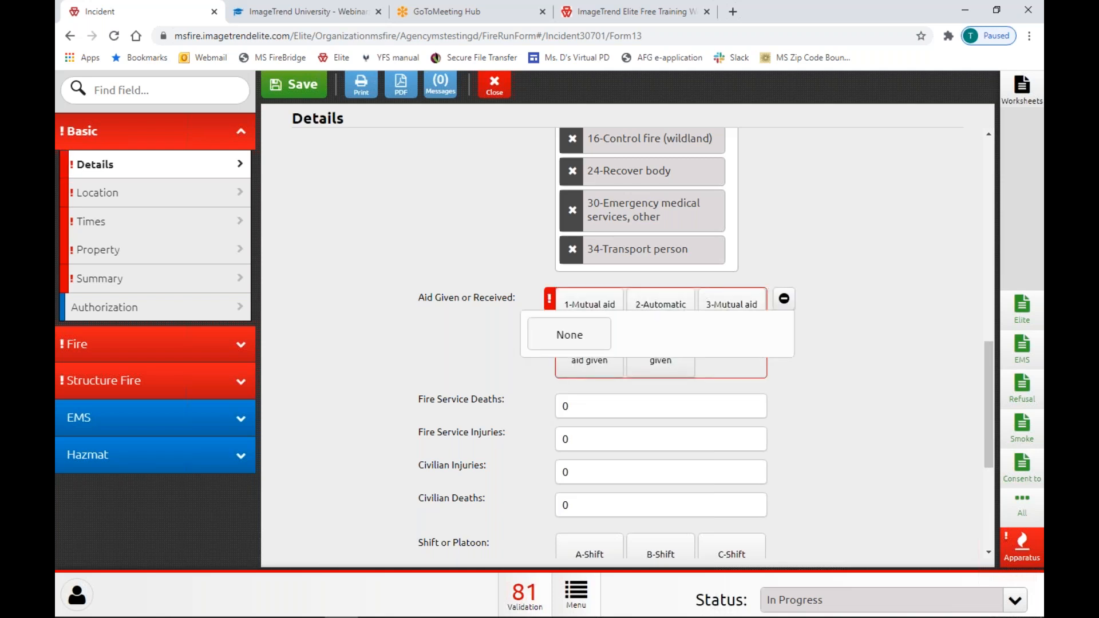
left_click(577, 341)
left_click(783, 298)
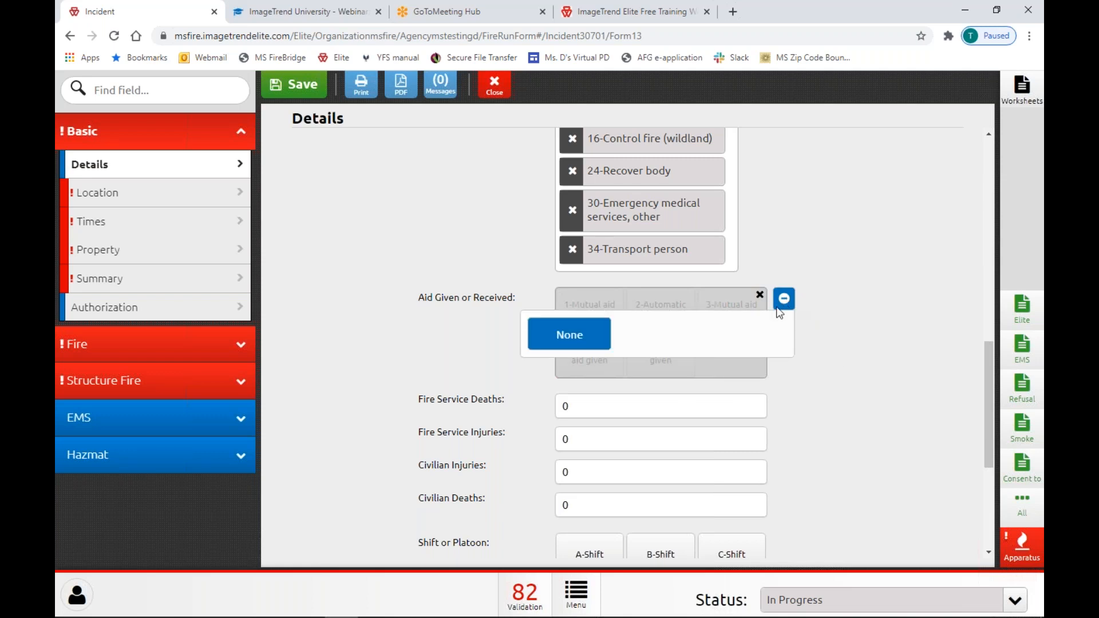
left_click(581, 343)
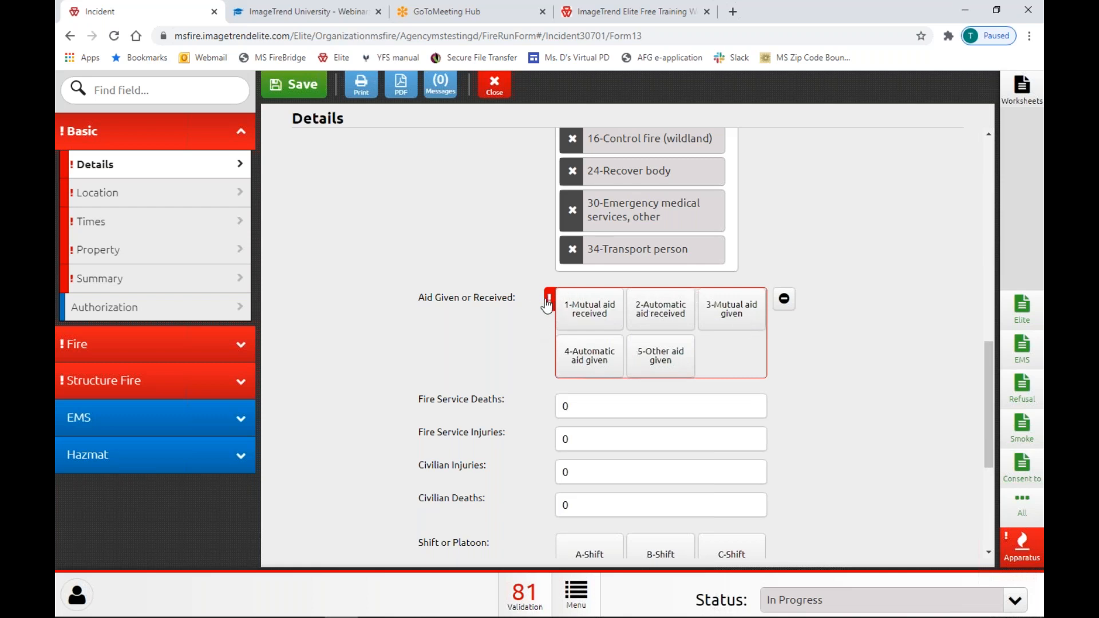
mouse_move(555, 315)
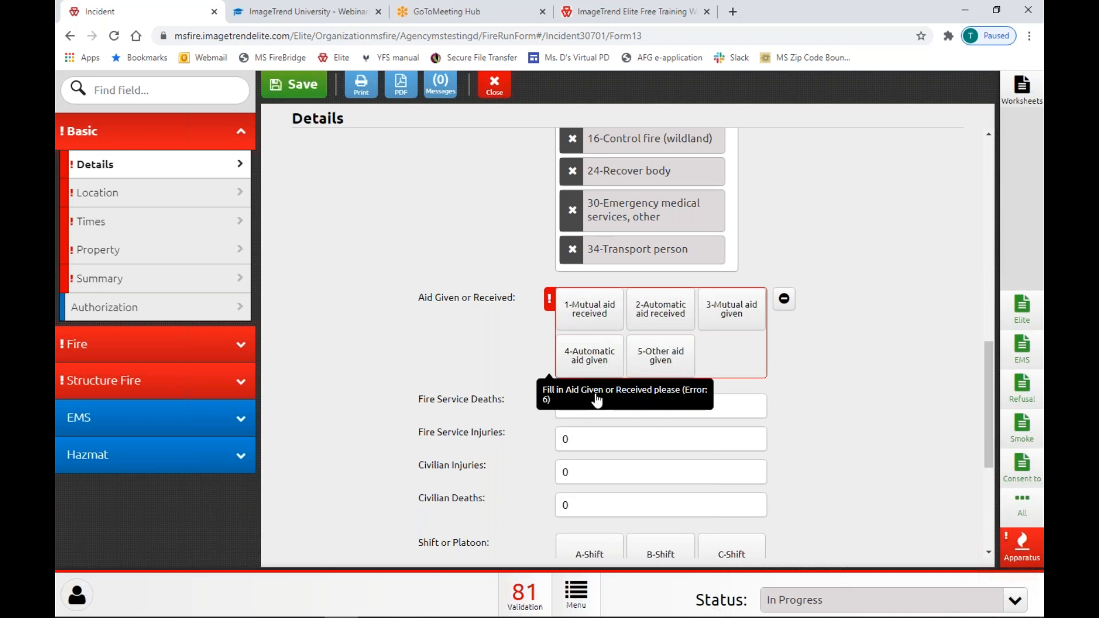
left_click(610, 350)
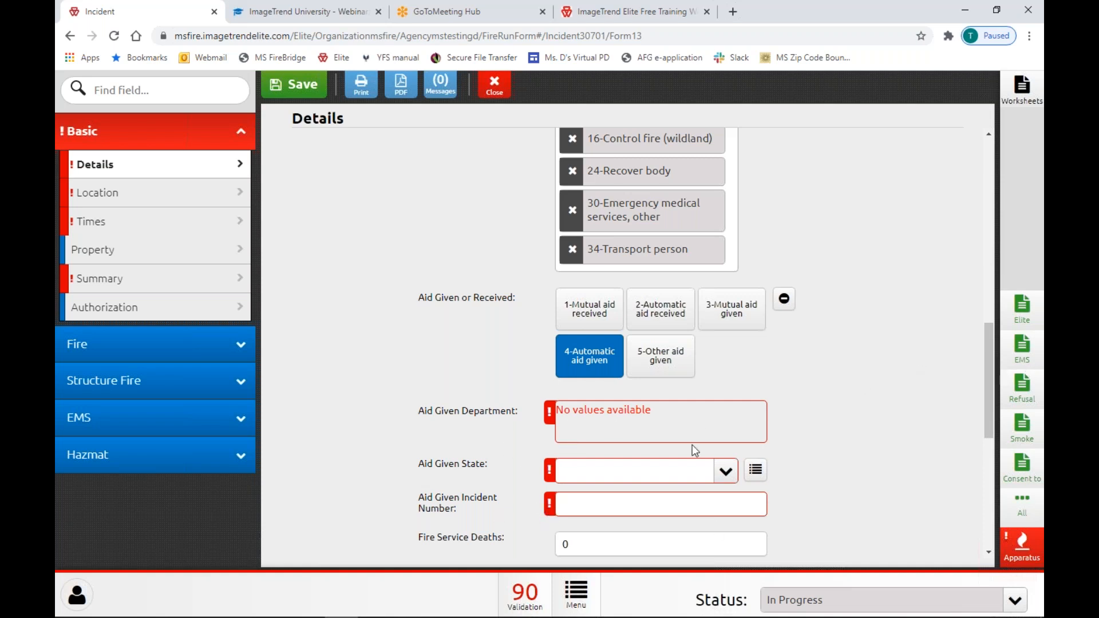
View the Incident Date picker at Tuesday 29 September 2020, then close it.
scroll(692, 444, "up", 3)
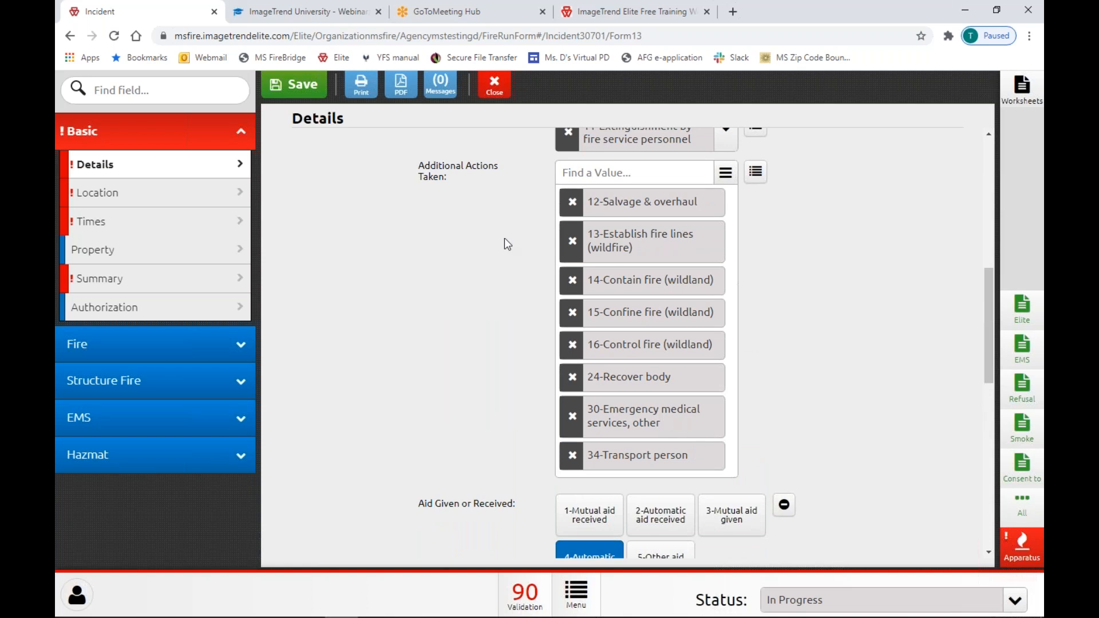
scroll(511, 317, "up", 10)
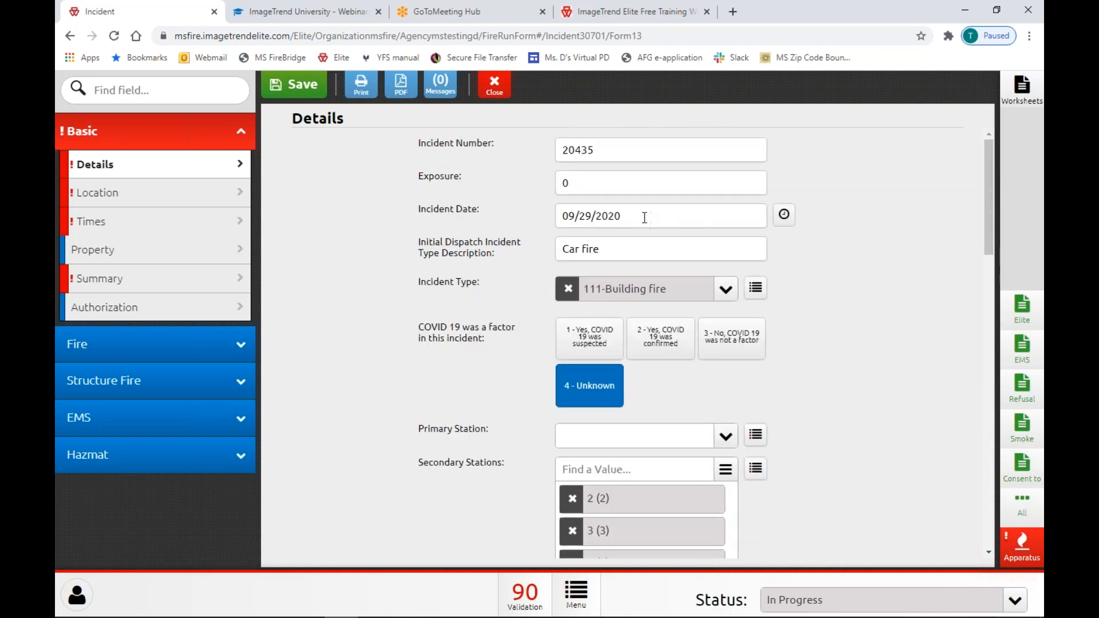
left_click(602, 215)
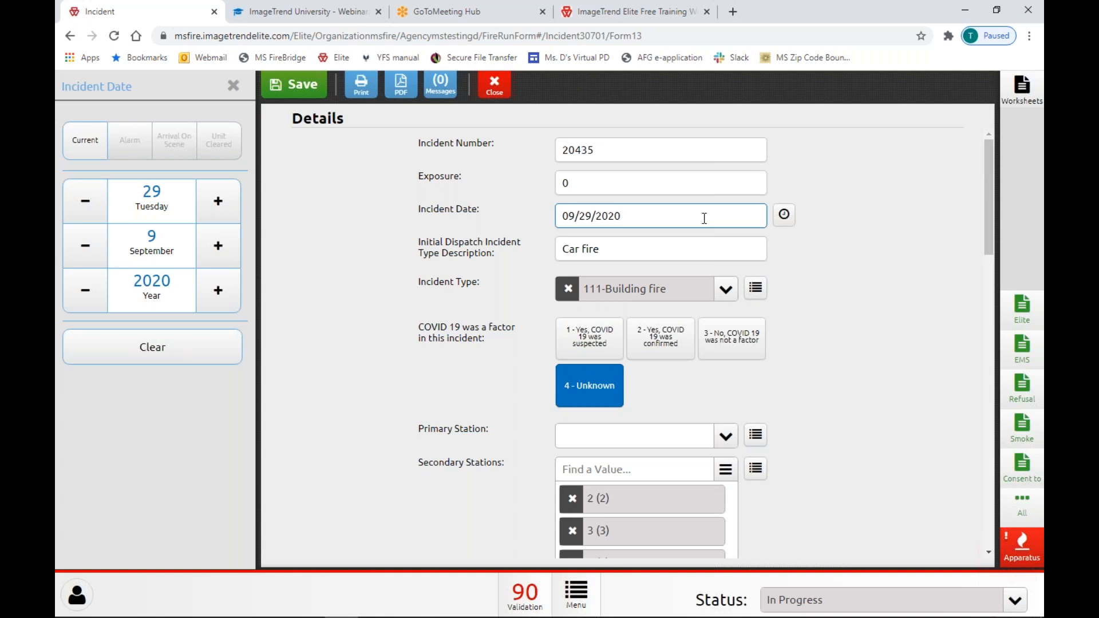
scroll(790, 404, "down", 10)
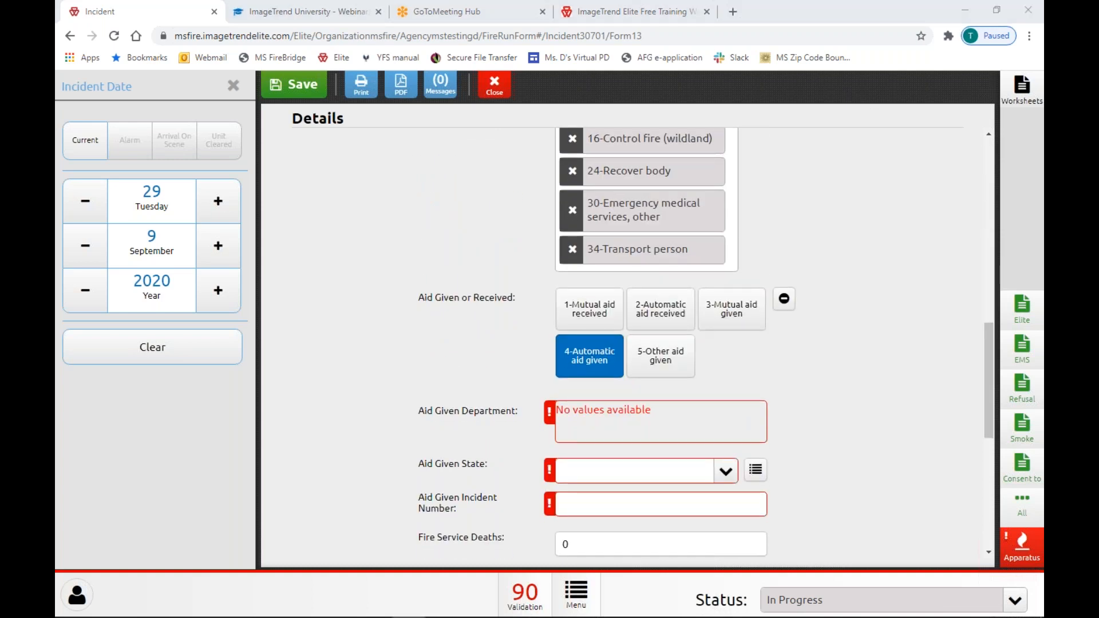
scroll(802, 281, "down", 7)
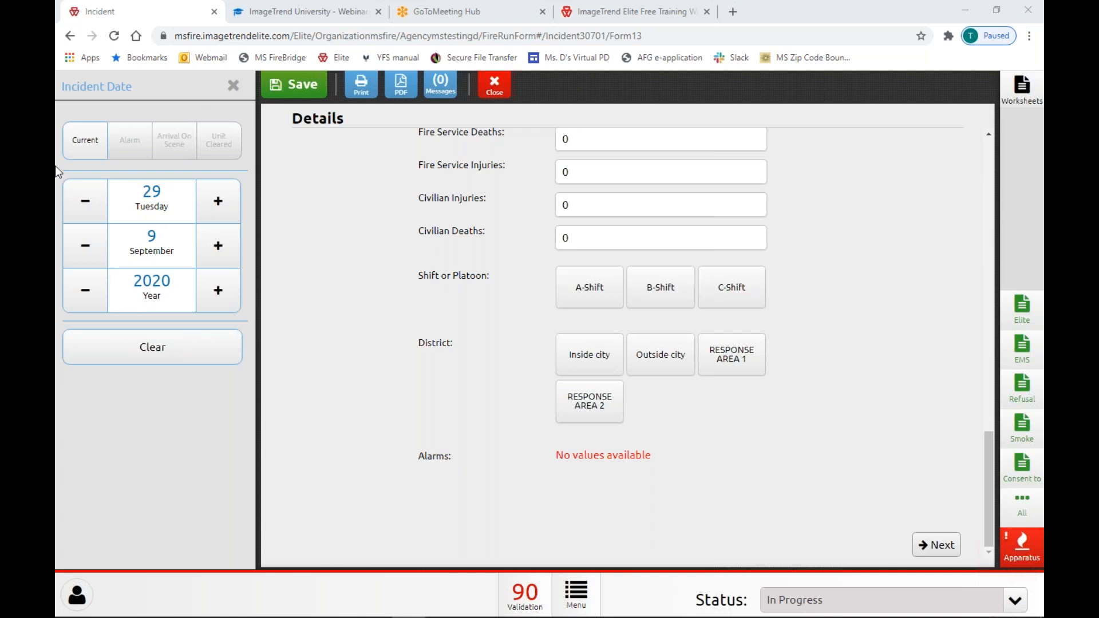
left_click(236, 86)
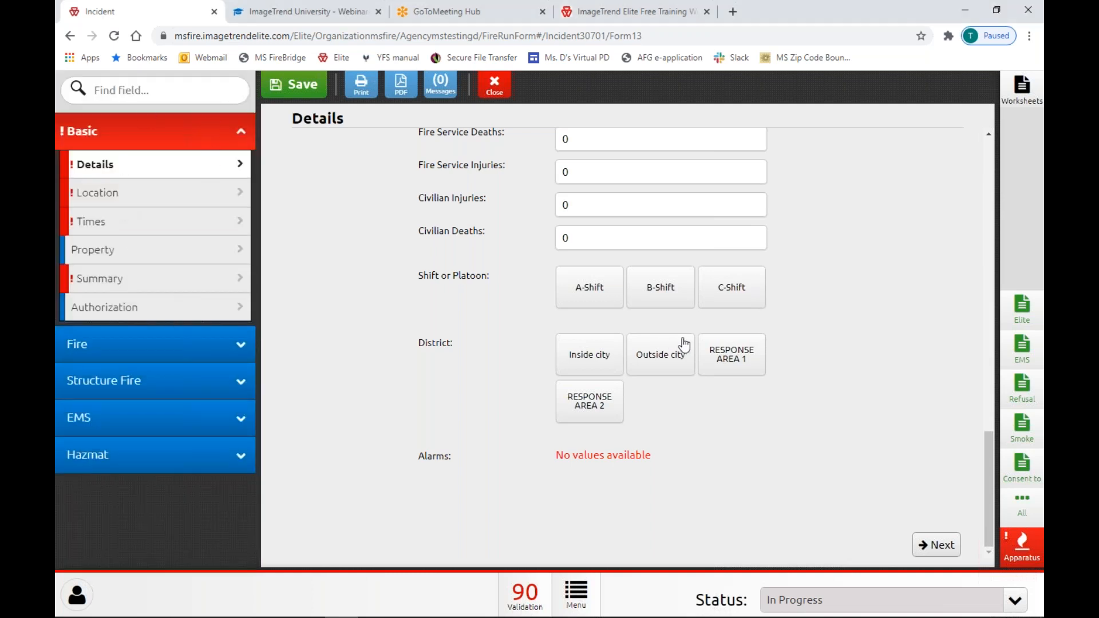
Switch Aid Given or Received from 4-Automatic aid given to None.
scroll(682, 346, "up", 15)
scroll(691, 341, "up", 5)
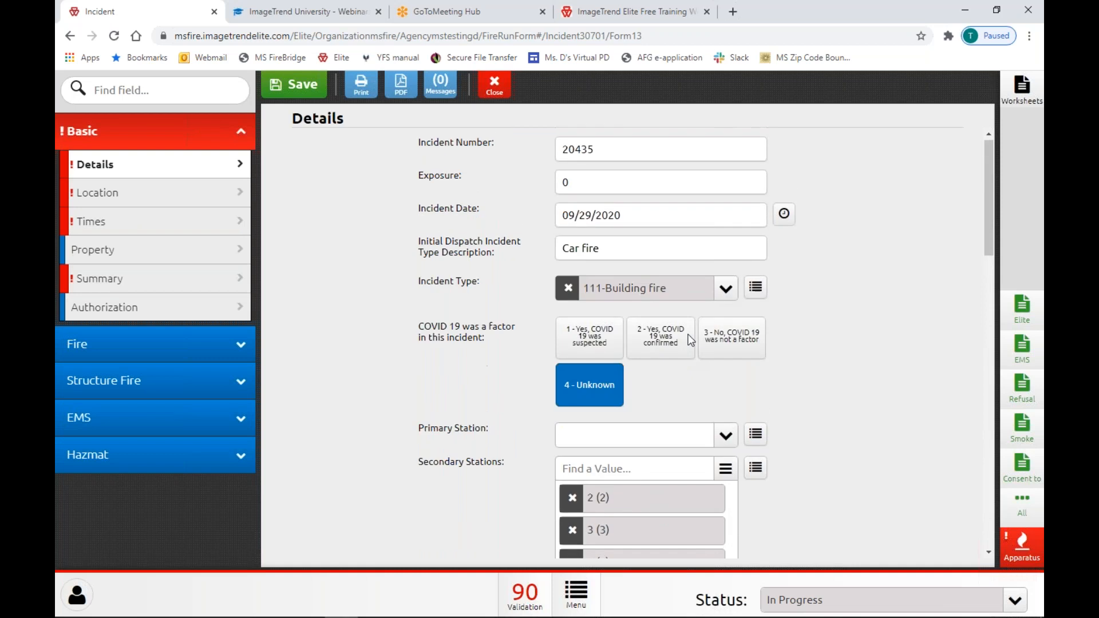
left_click(699, 292)
left_click(699, 289)
scroll(826, 365, "down", 6)
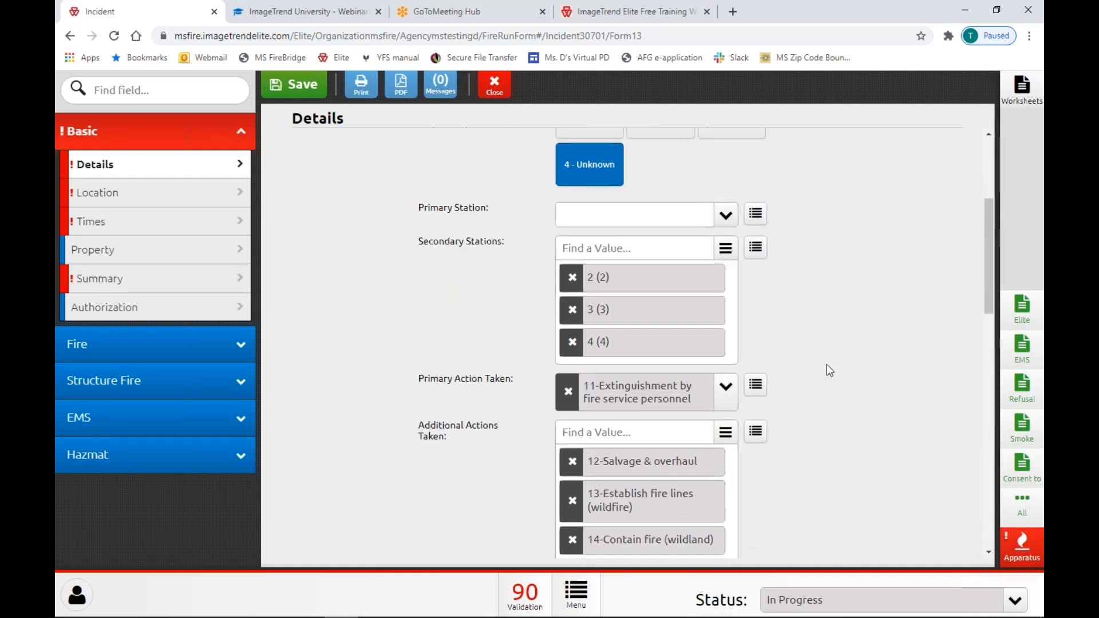
scroll(827, 364, "down", 6)
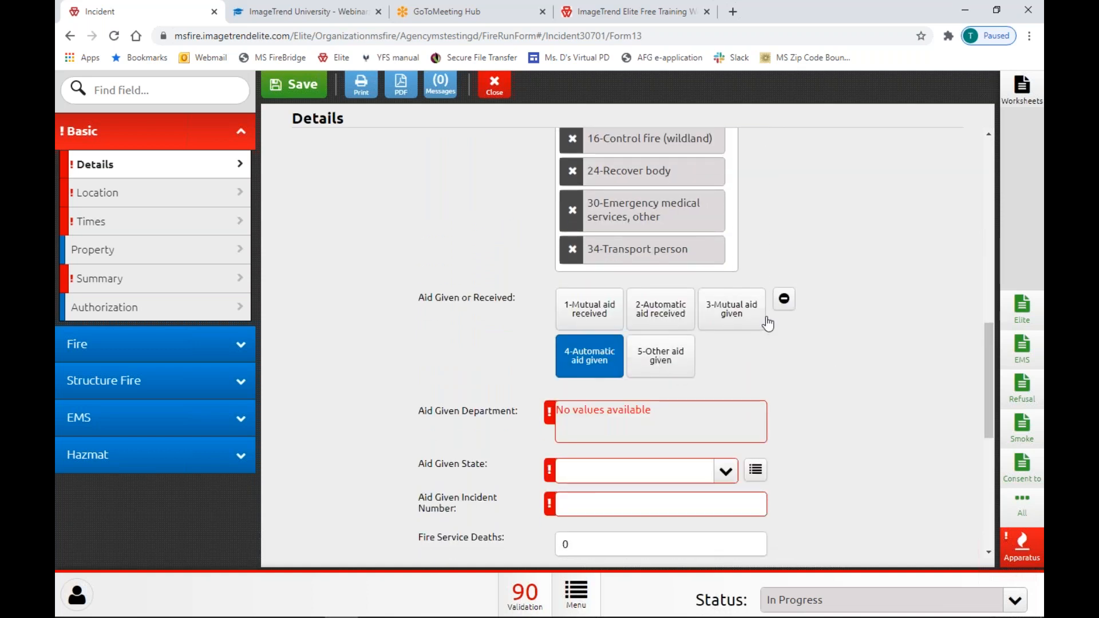
left_click(784, 298)
left_click(570, 335)
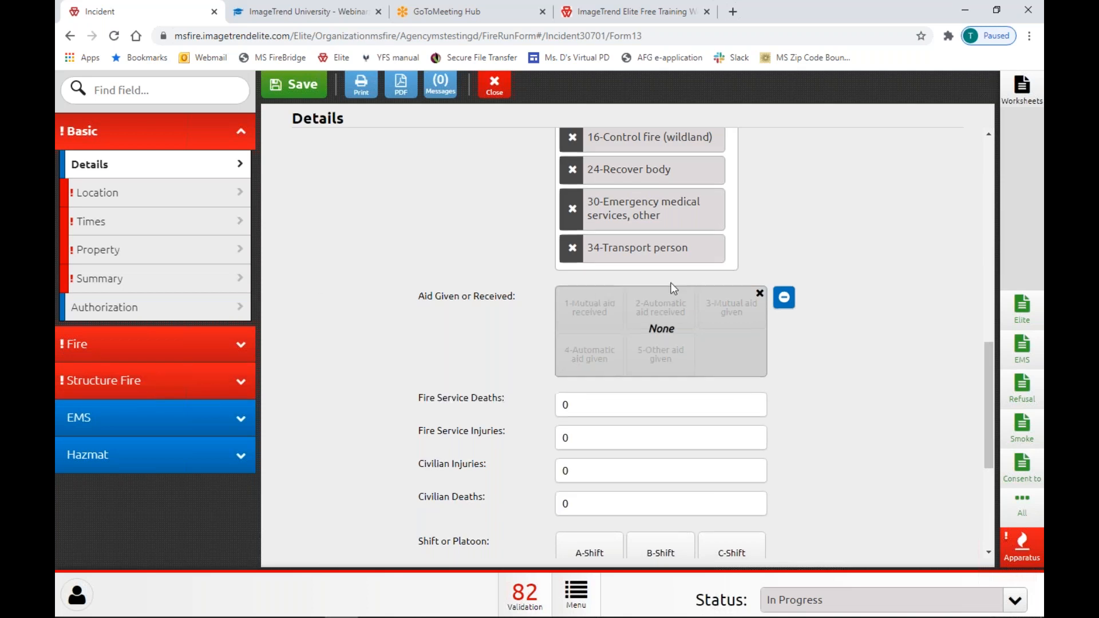
scroll(718, 259, "down", 2)
scroll(718, 258, "down", 2)
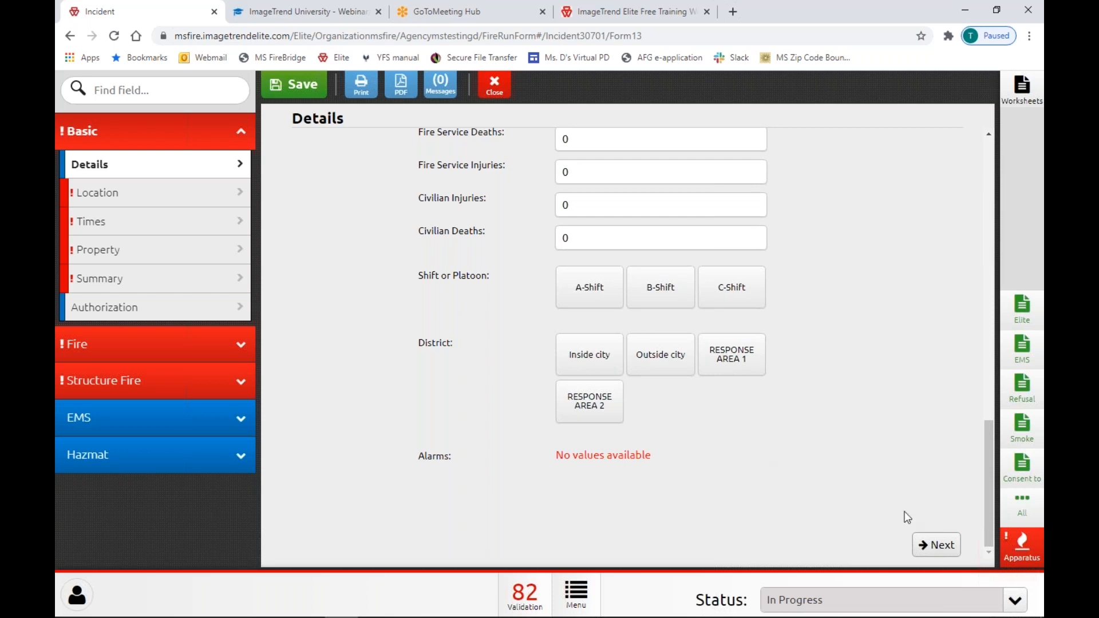
left_click(938, 544)
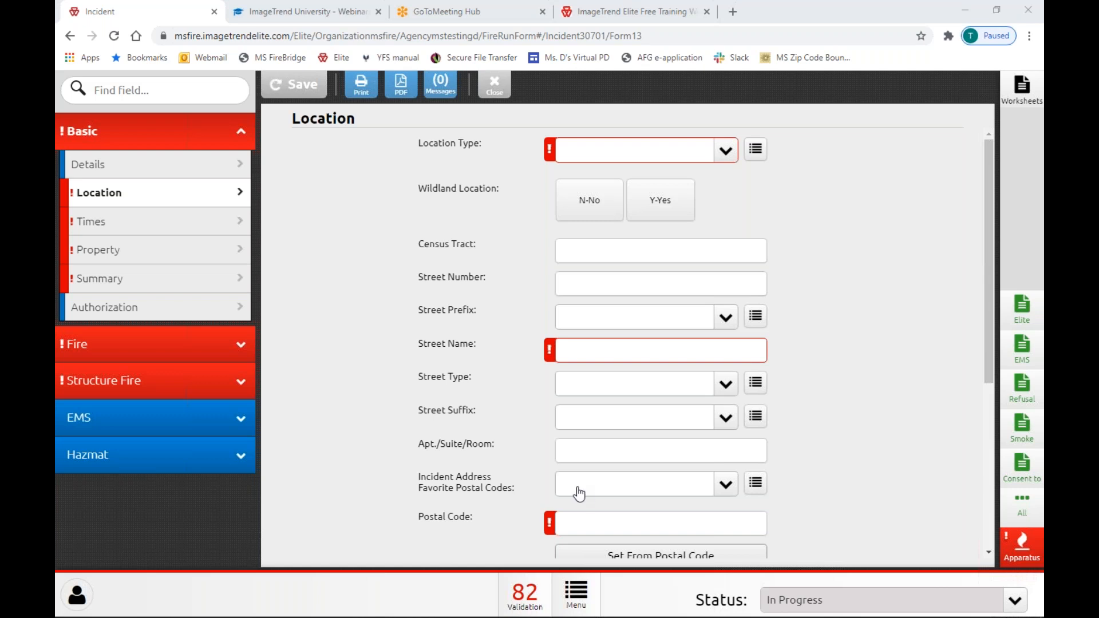
Open the Times section and stamp Arrival Date Time as 09/29/2020 19:02:51.
left_click(191, 234)
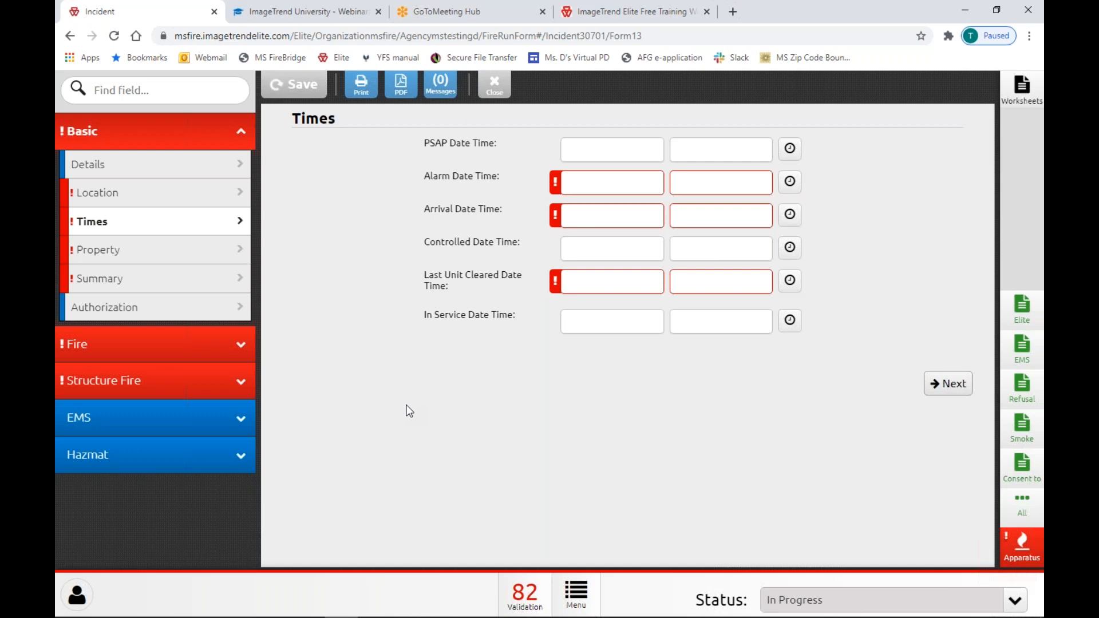
left_click(790, 217)
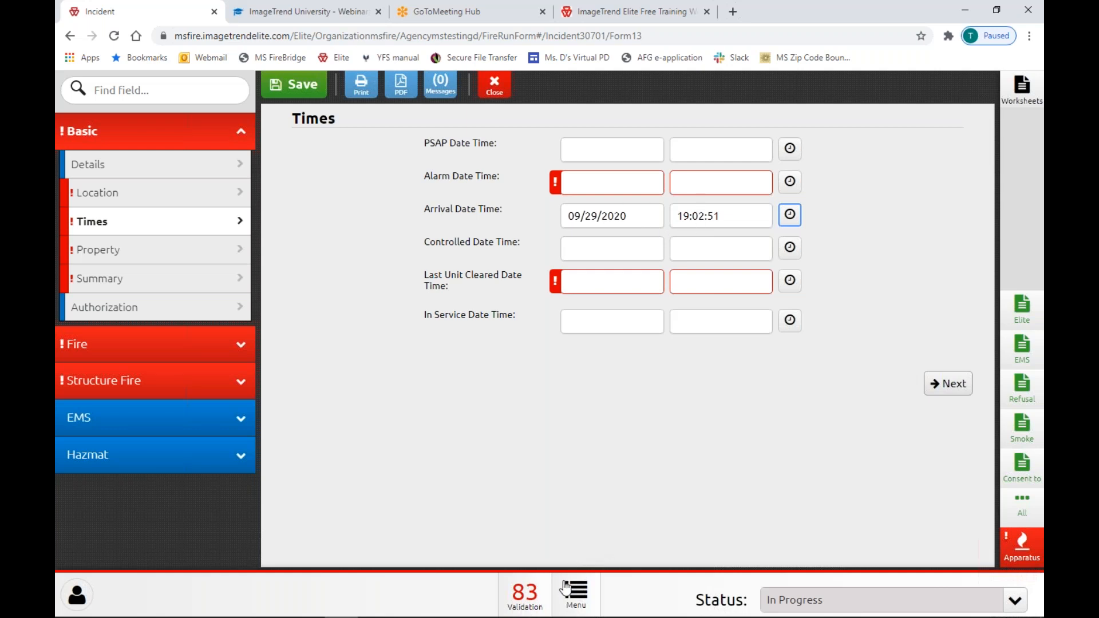
Stamp Alarm 19:03:02, Arrival 19:03:12 and Last Unit Cleared 19:03:15 so Times errors clear.
left_click(790, 281)
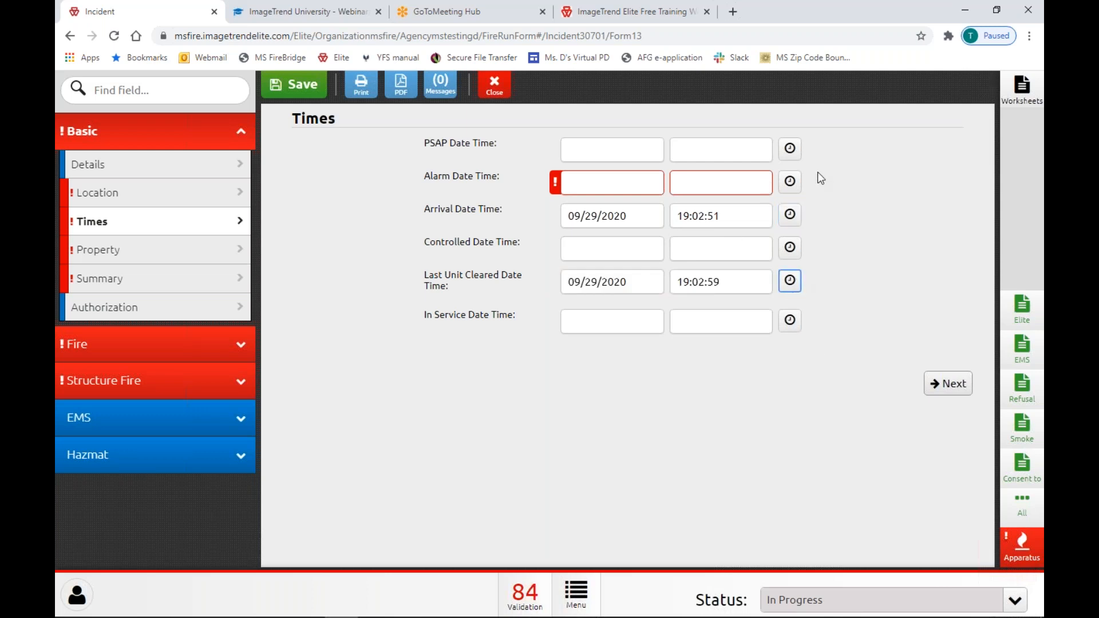
left_click(790, 182)
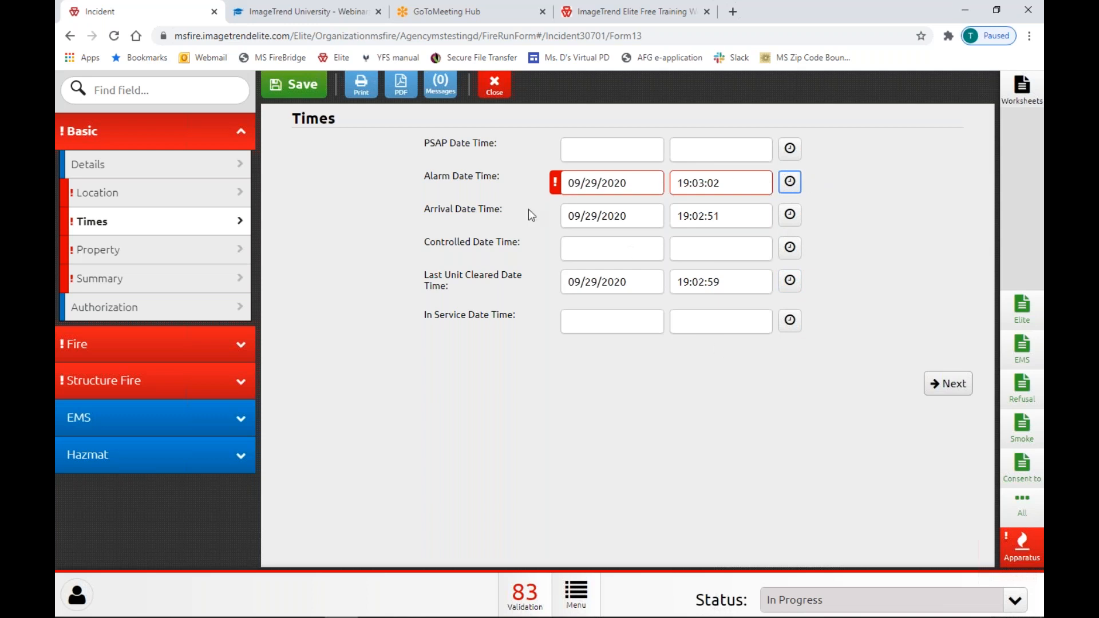
mouse_move(556, 186)
left_click(798, 214)
left_click(801, 215)
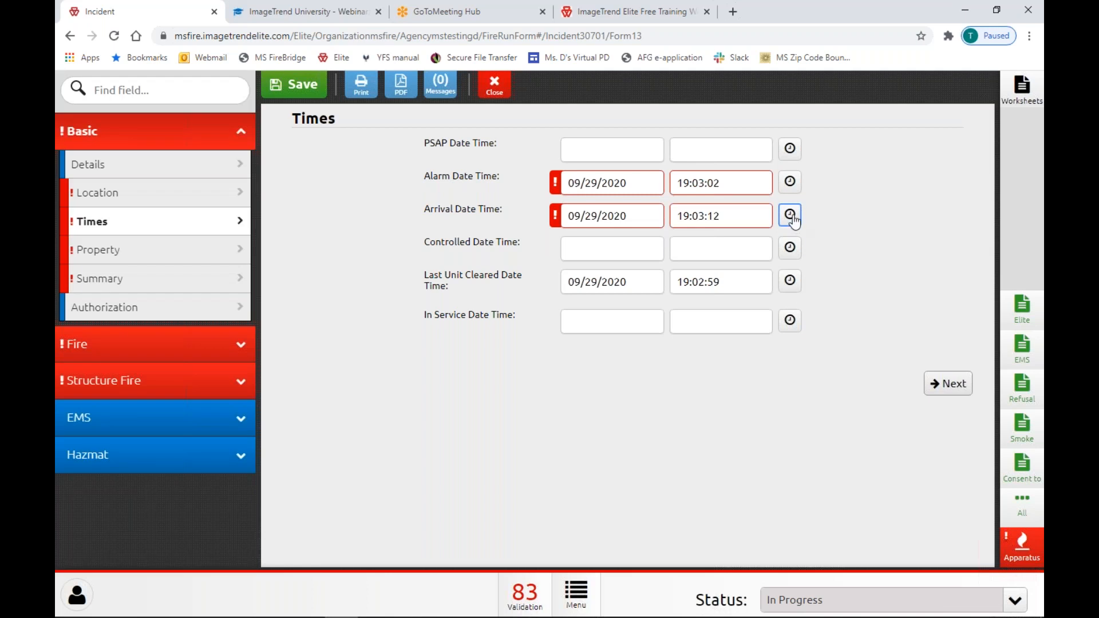
left_click(790, 282)
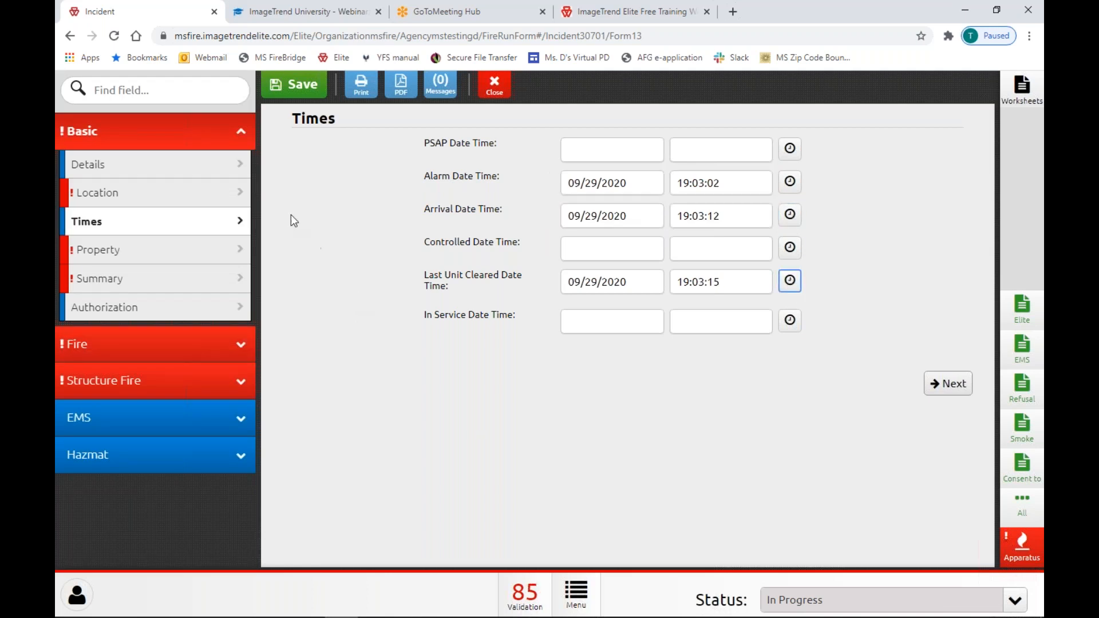
left_click(955, 388)
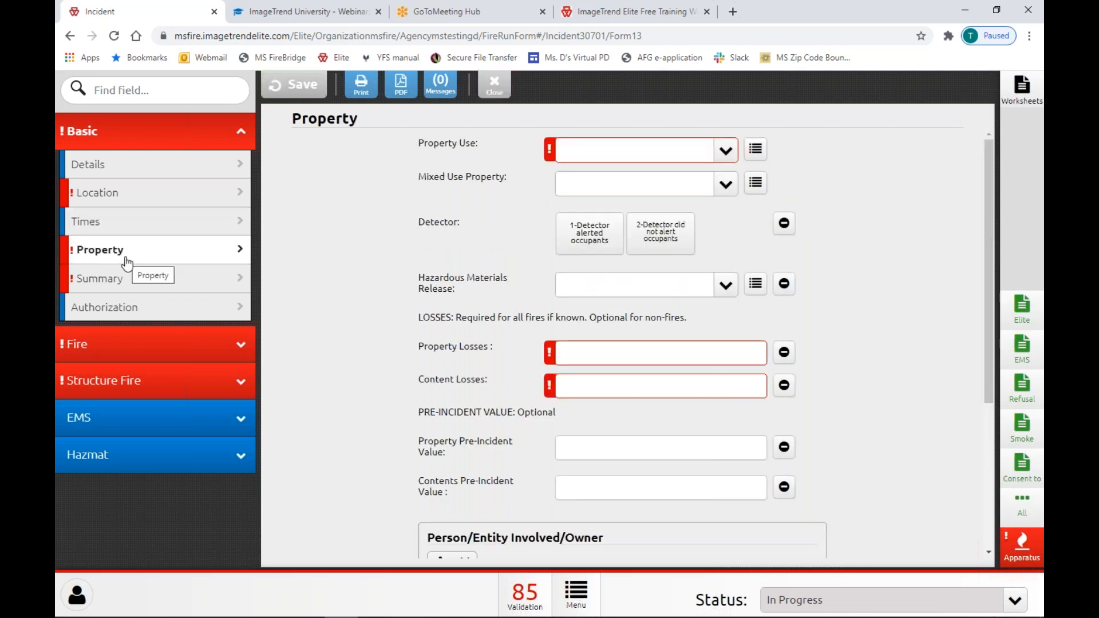
Go to the Summary section and click into the empty, required Primary Narrative box.
left_click(156, 291)
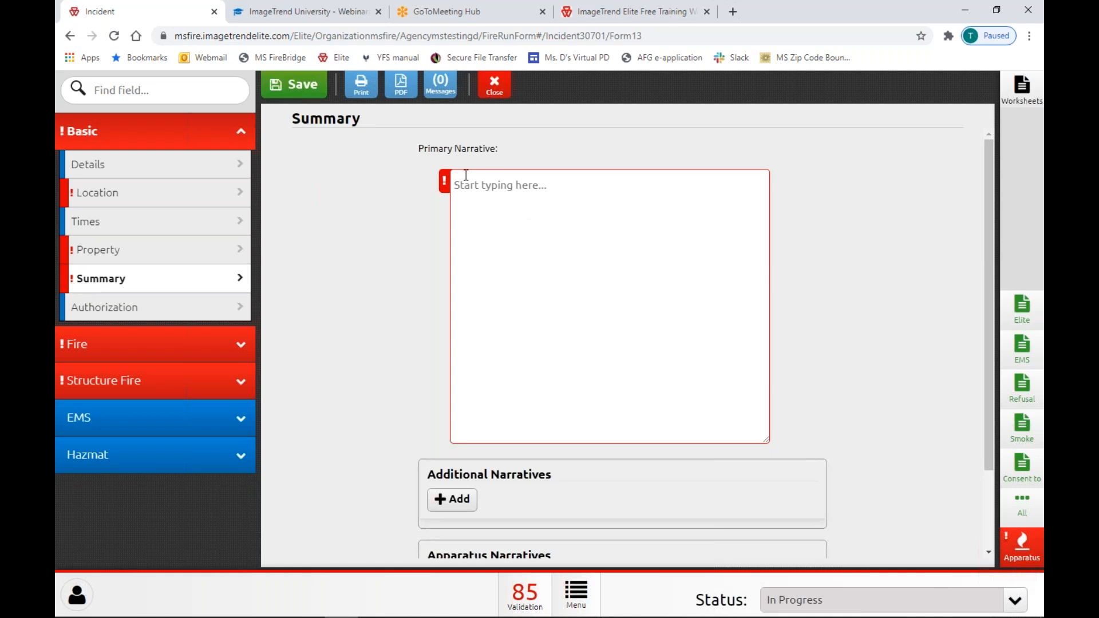
mouse_move(444, 185)
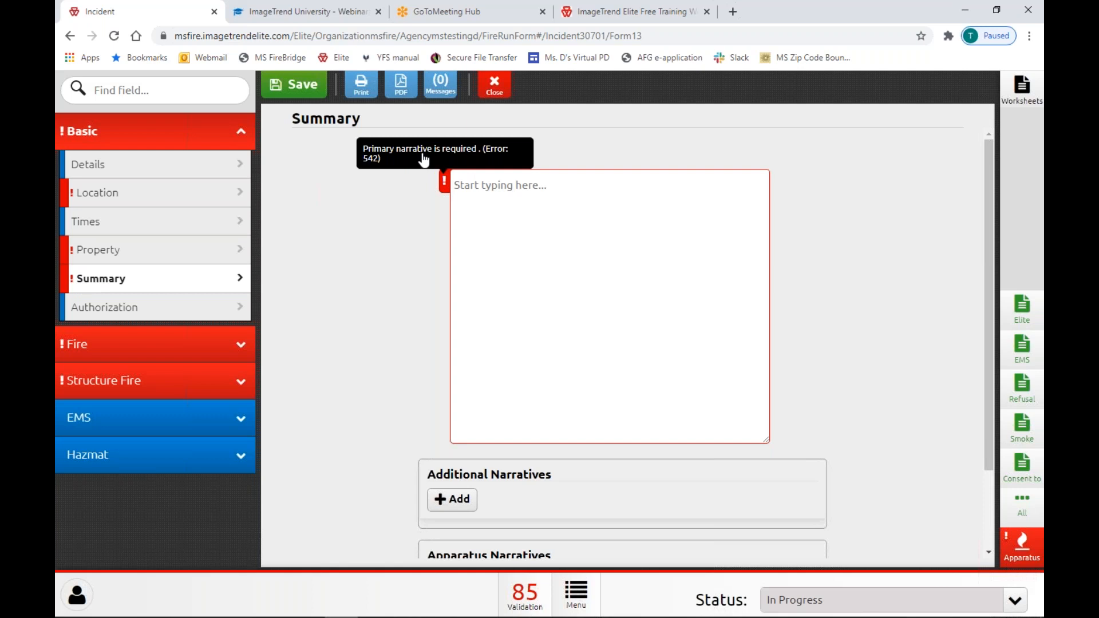
left_click(634, 270)
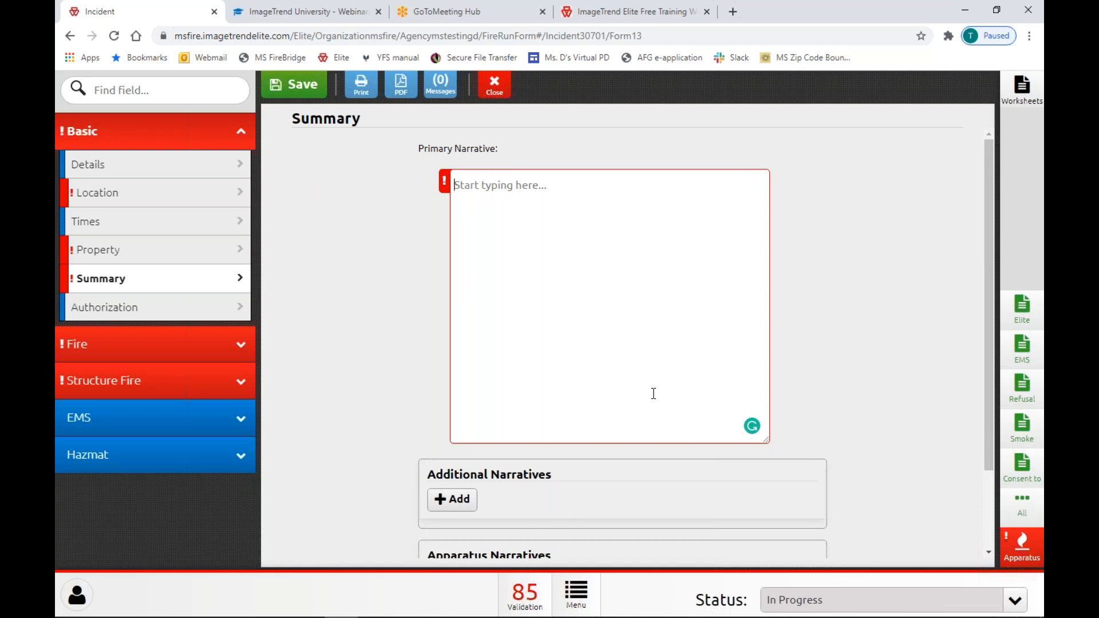
scroll(653, 393, "down", 2)
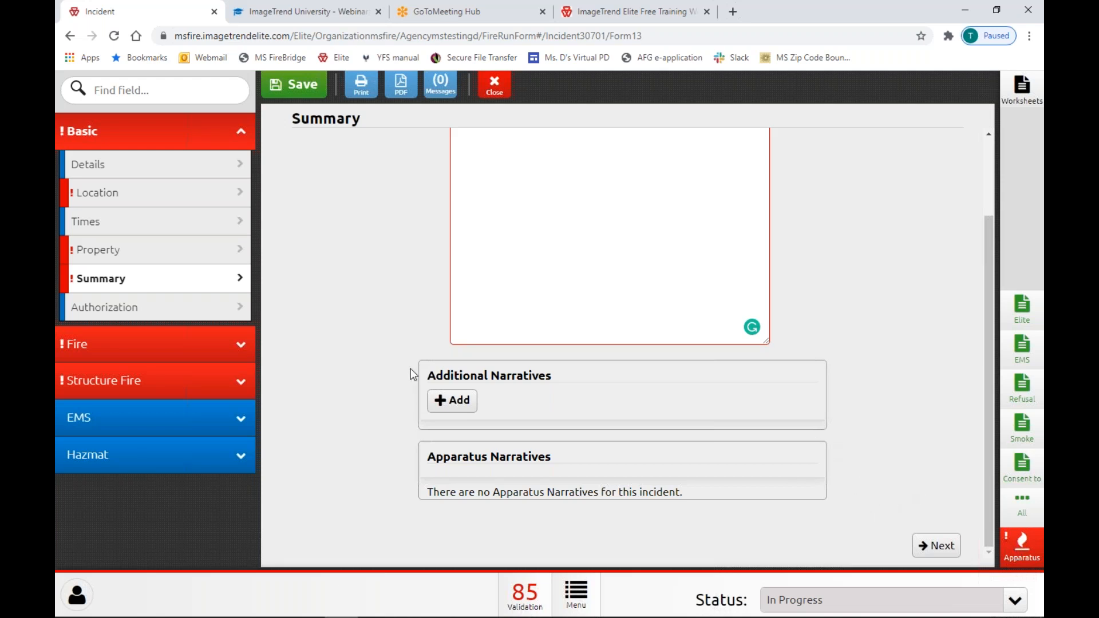
In Location, try the Carriere, Pearl River favorite postal code, then clear it.
left_click(248, 202)
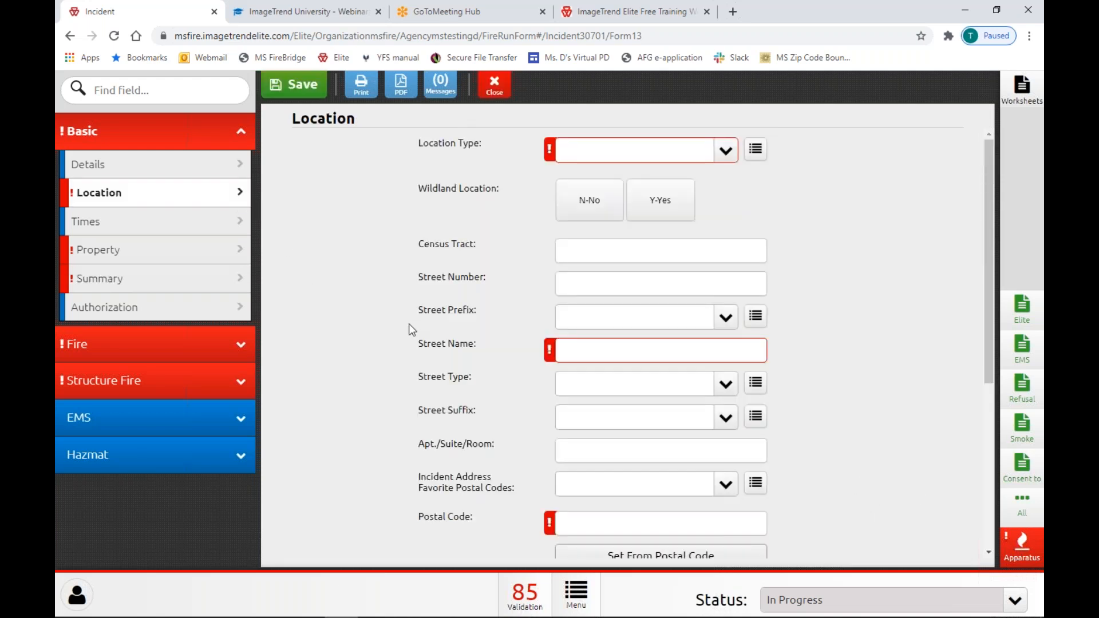
scroll(408, 324, "down", 5)
scroll(411, 328, "up", 1)
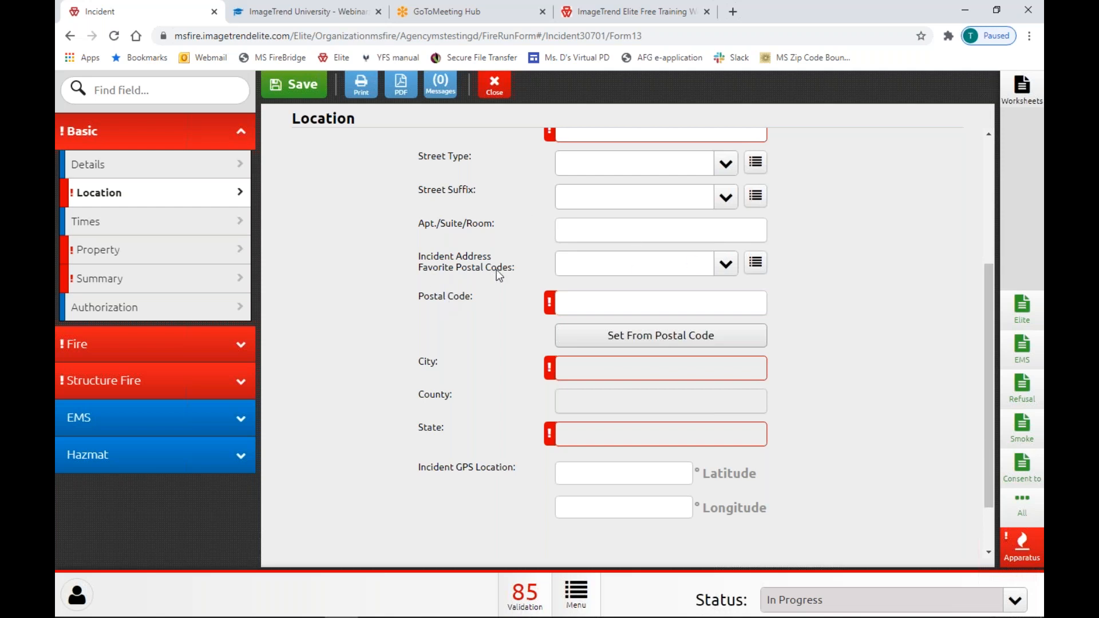
left_click(727, 267)
left_click(648, 326)
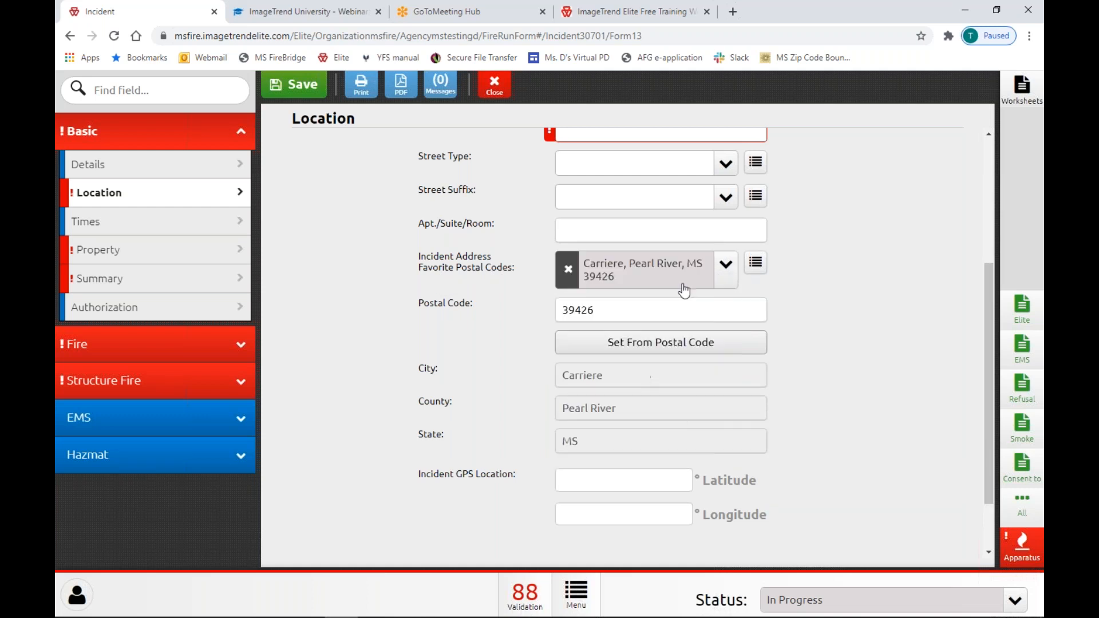
left_click(727, 276)
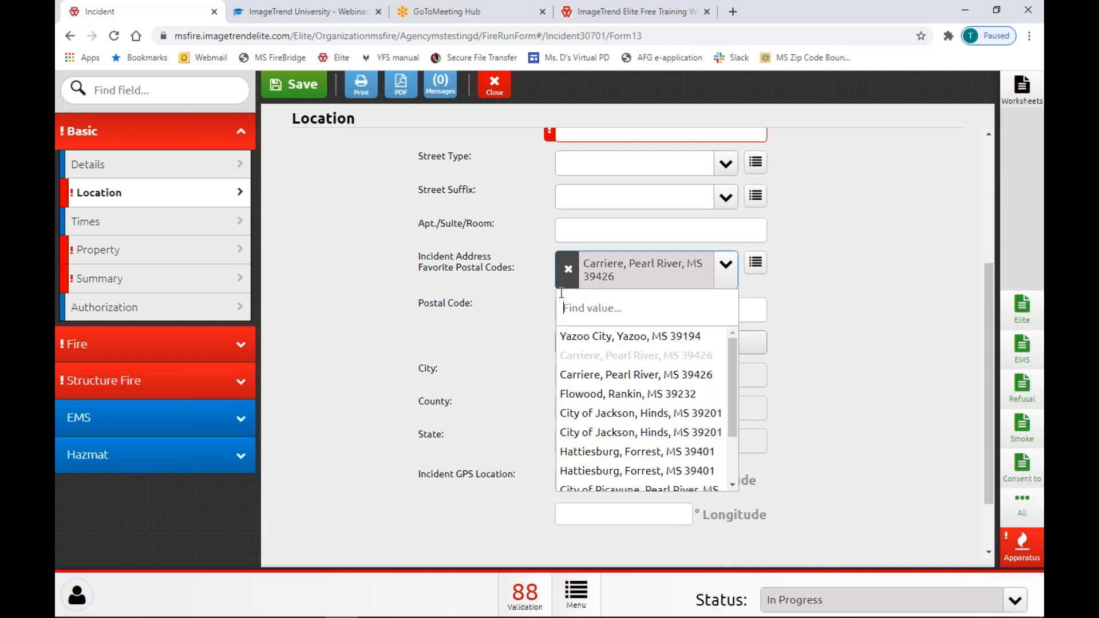
left_click(566, 272)
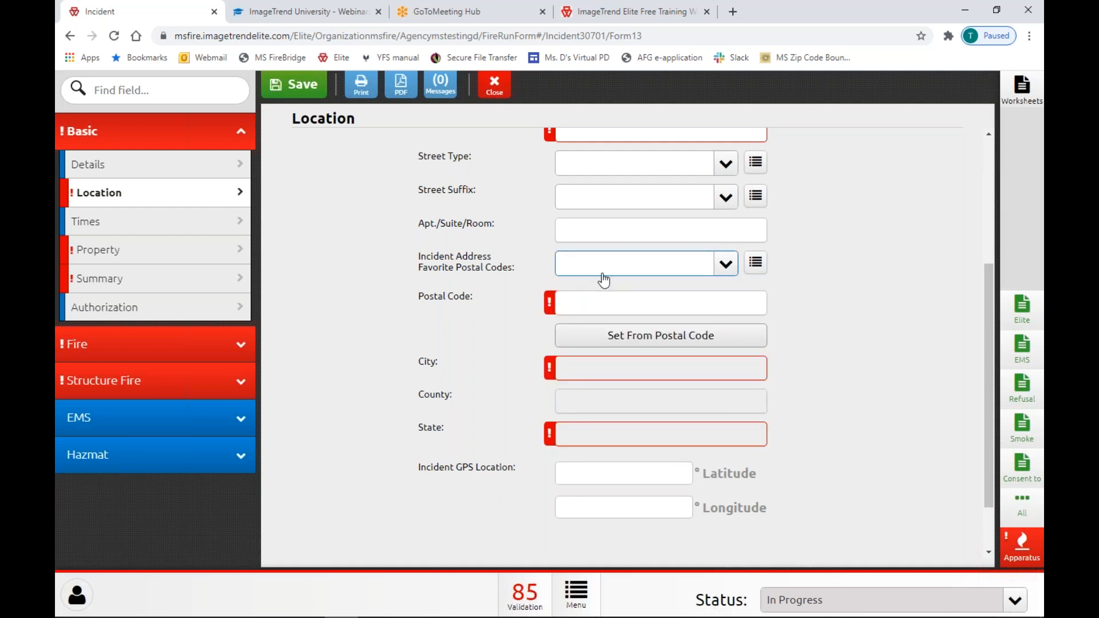
Enter postal code 39201 and fill City Jackson, County Hinds and State MS from it.
left_click(624, 309)
type("39201")
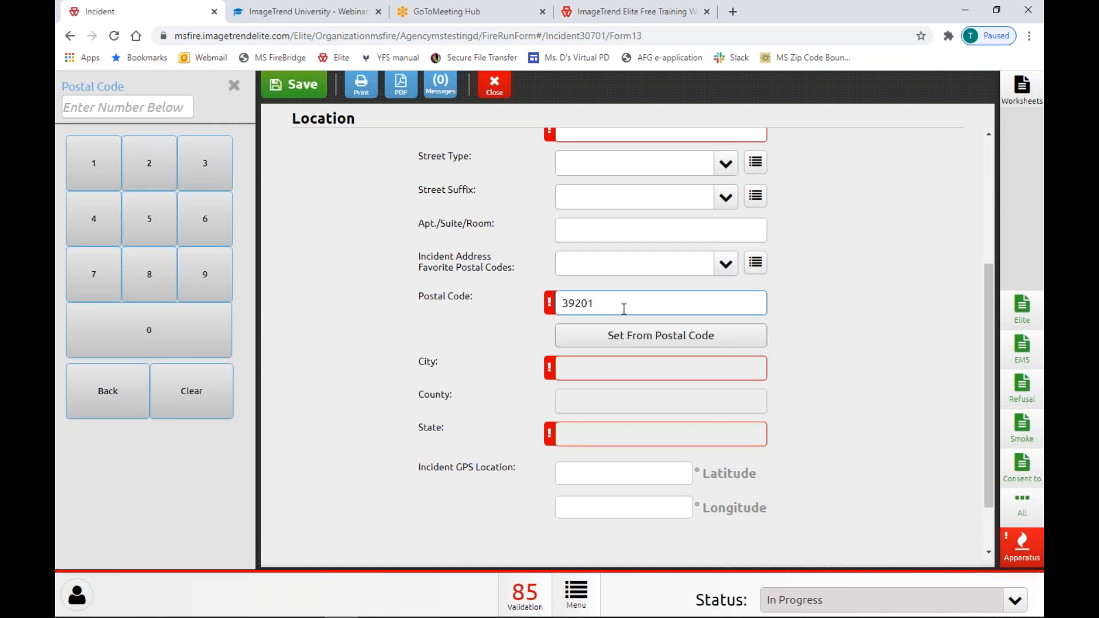
left_click(658, 344)
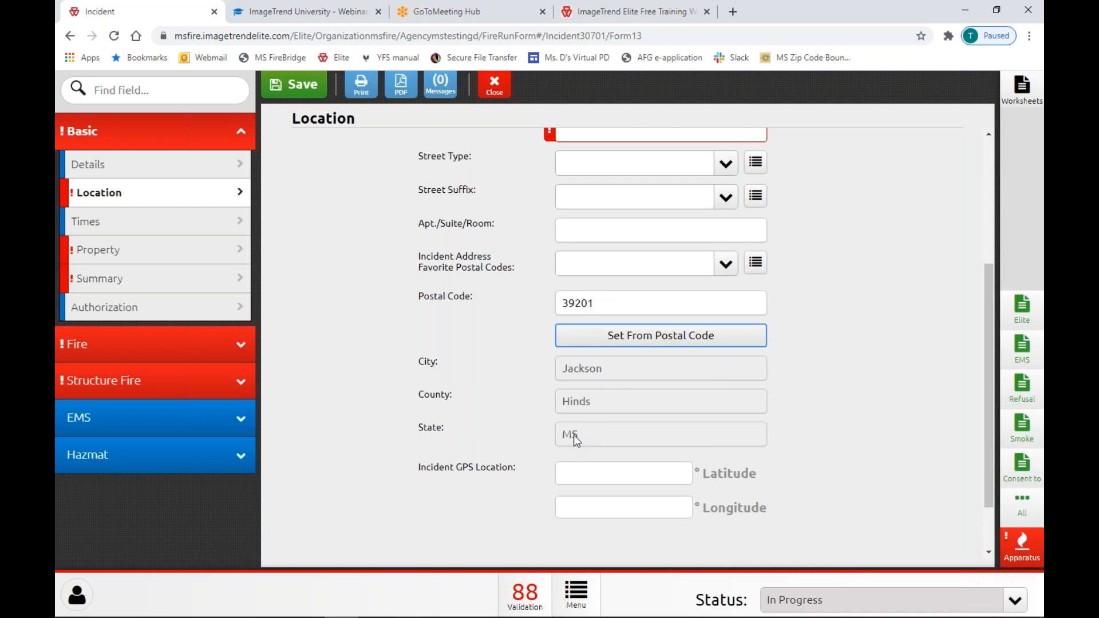
left_click(581, 366)
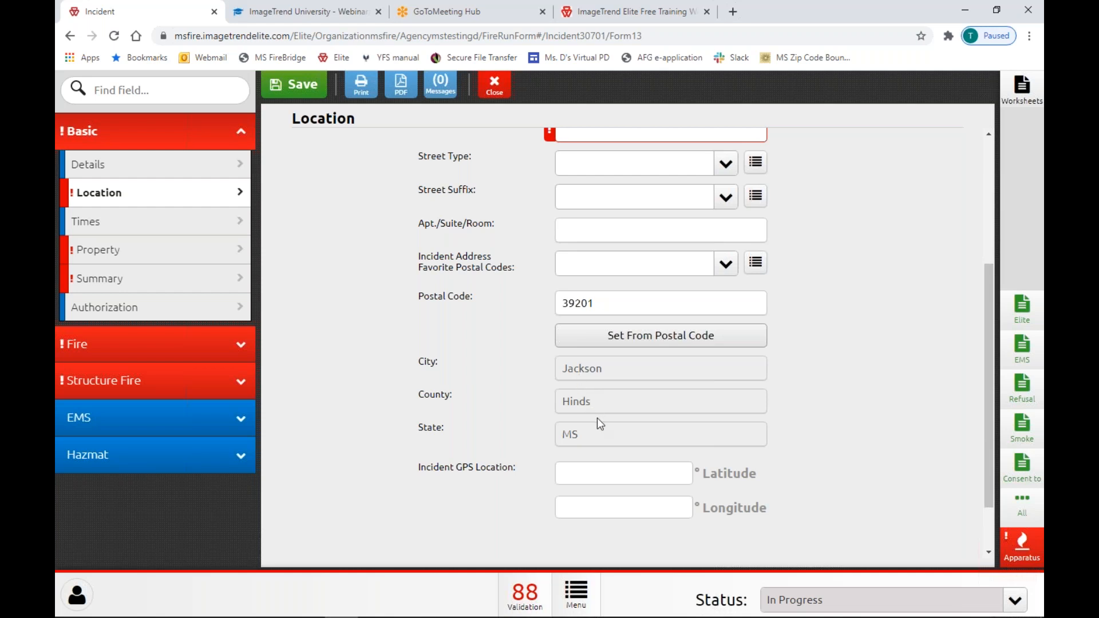
scroll(597, 419, "down", 2)
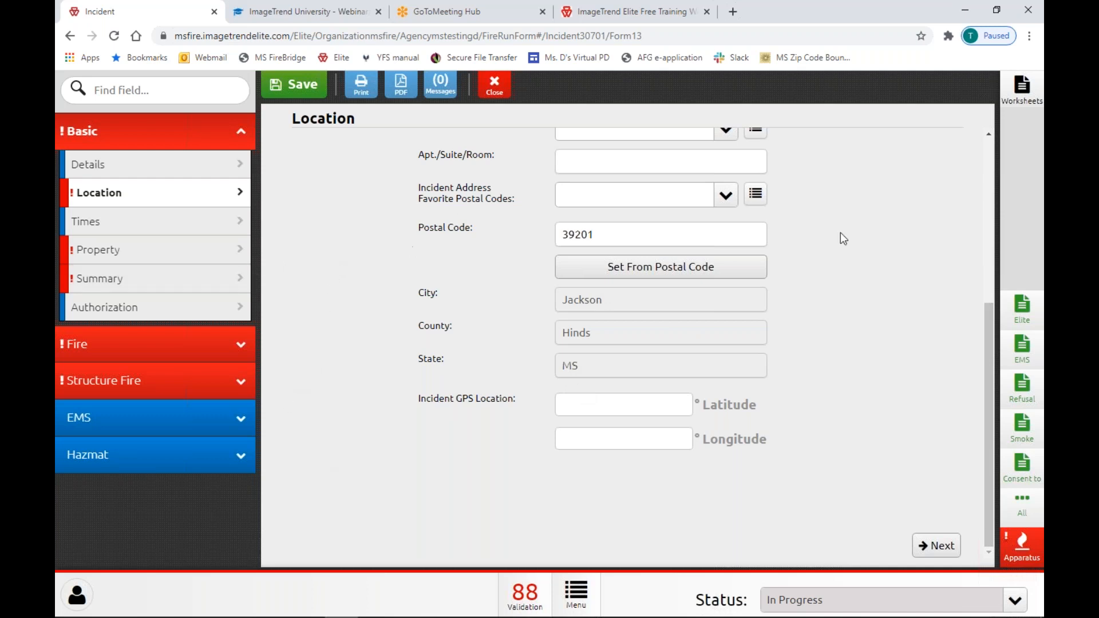
scroll(720, 410, "up", 2)
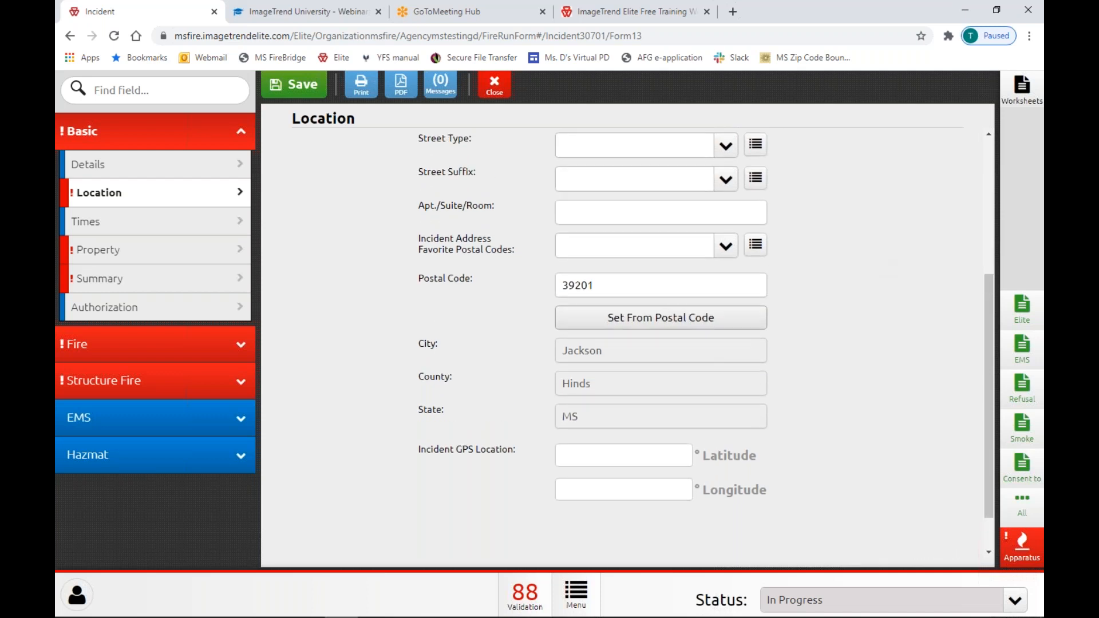
scroll(719, 412, "down", 2)
left_click(235, 252)
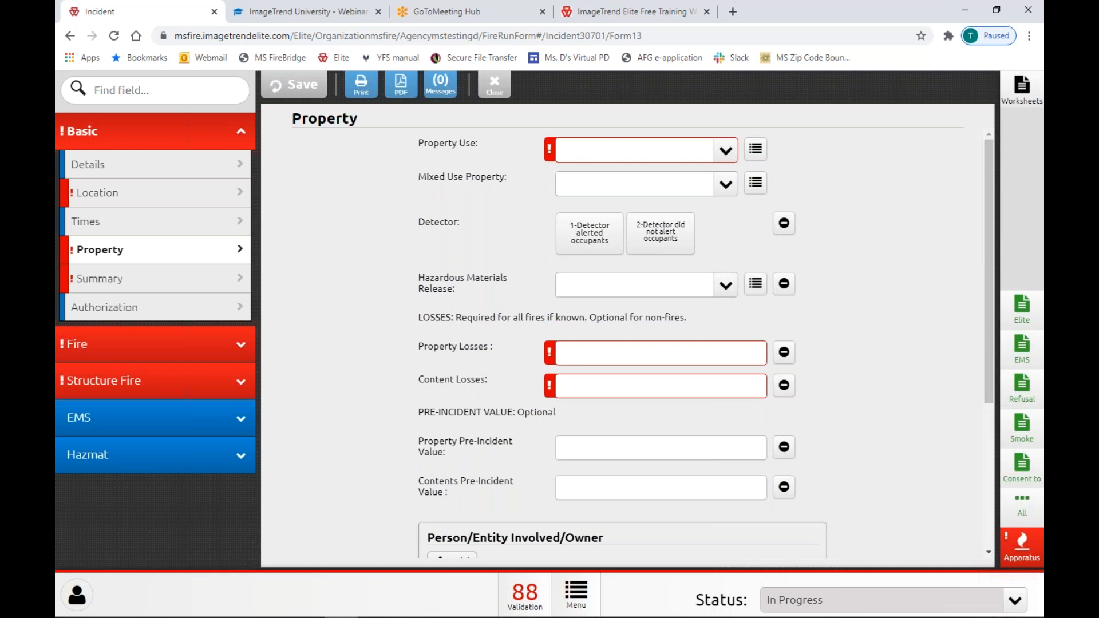
scroll(572, 338, "down", 4)
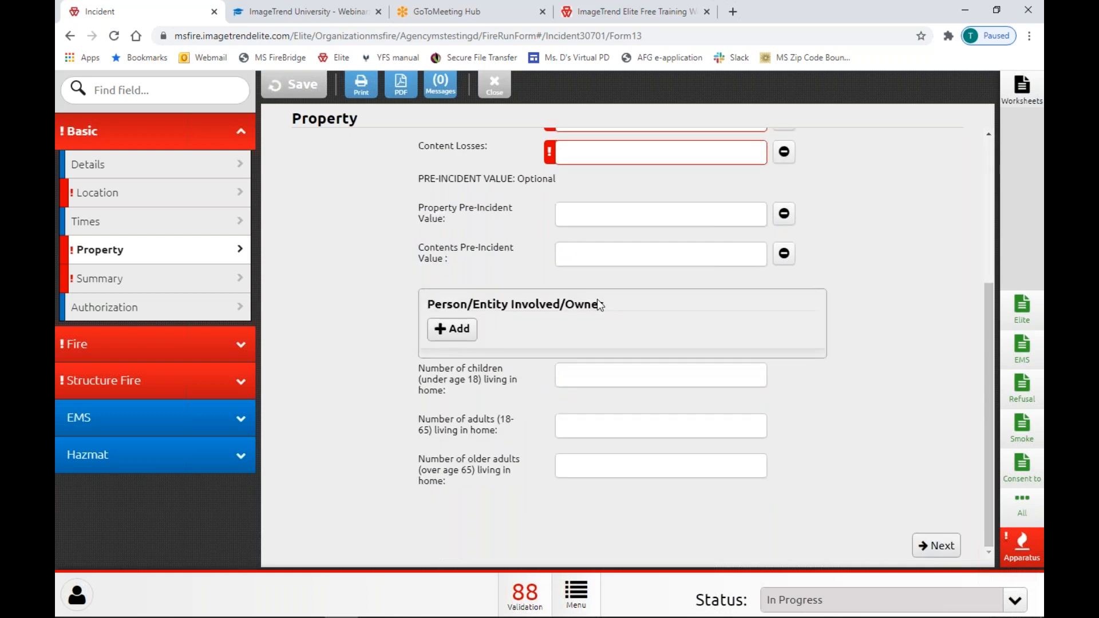
left_click(452, 331)
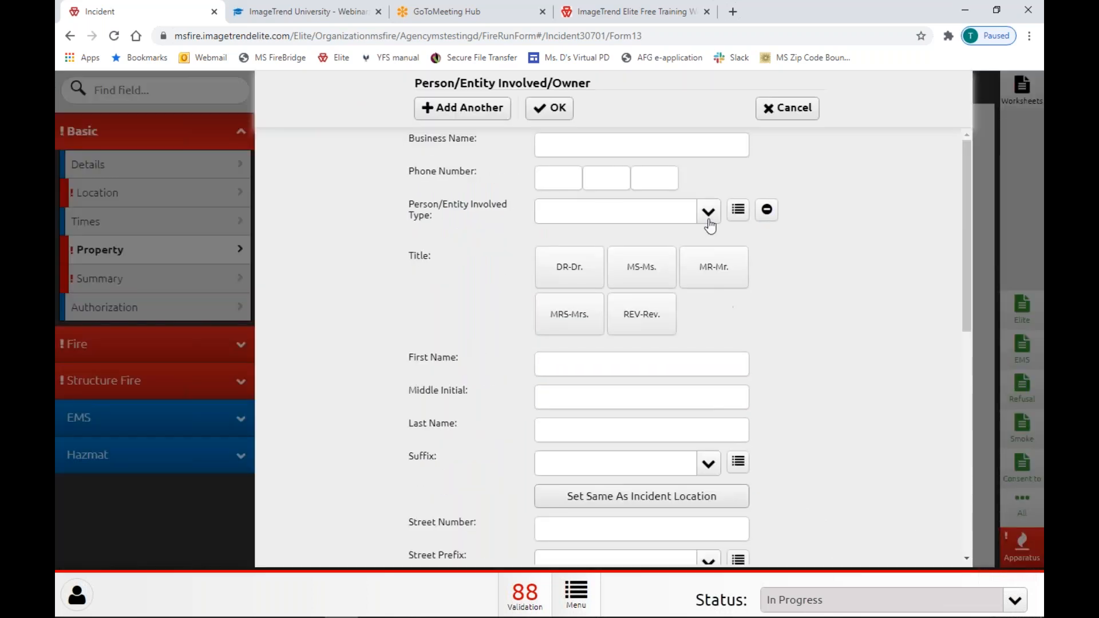
scroll(595, 372, "down", 1)
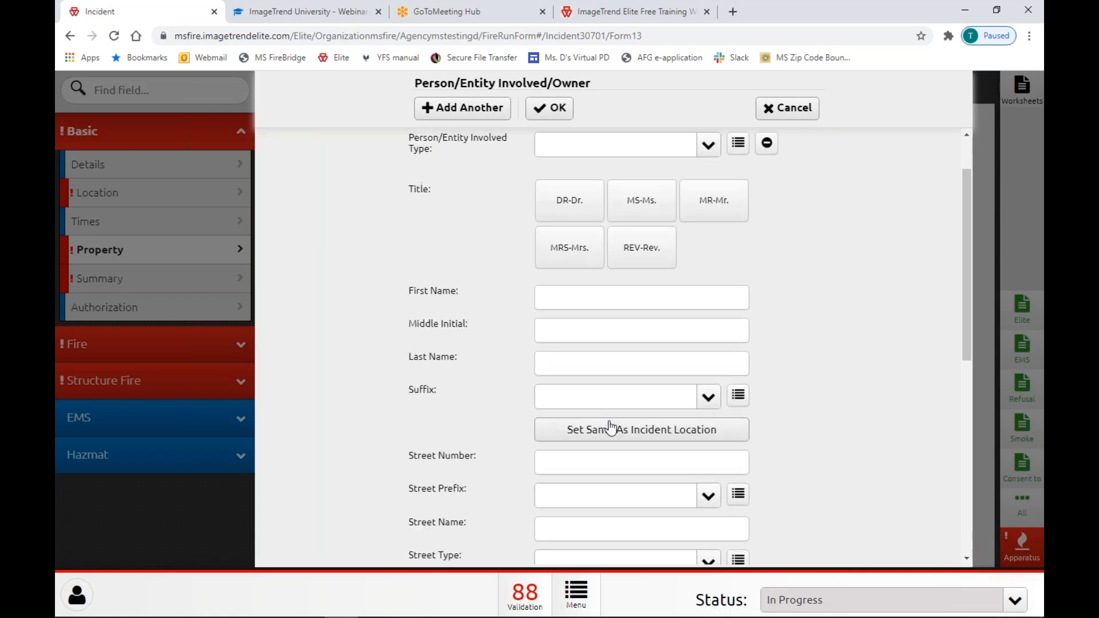
scroll(609, 422, "up", 1)
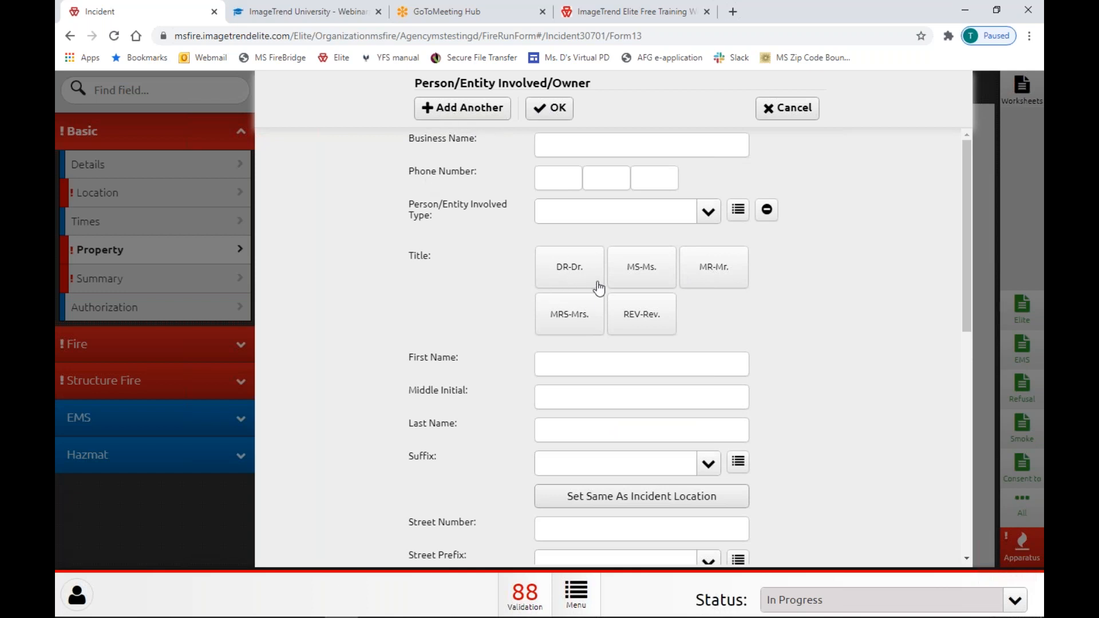
scroll(596, 290, "down", 5)
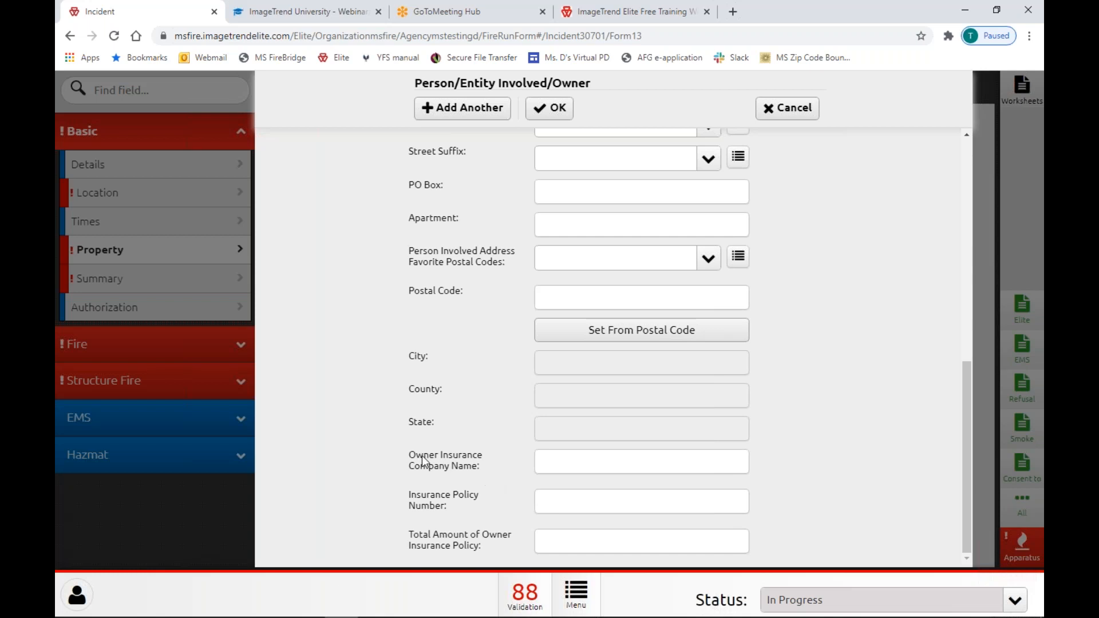
left_click(585, 467)
left_click(573, 504)
left_click(570, 541)
left_click(456, 541)
left_click(788, 108)
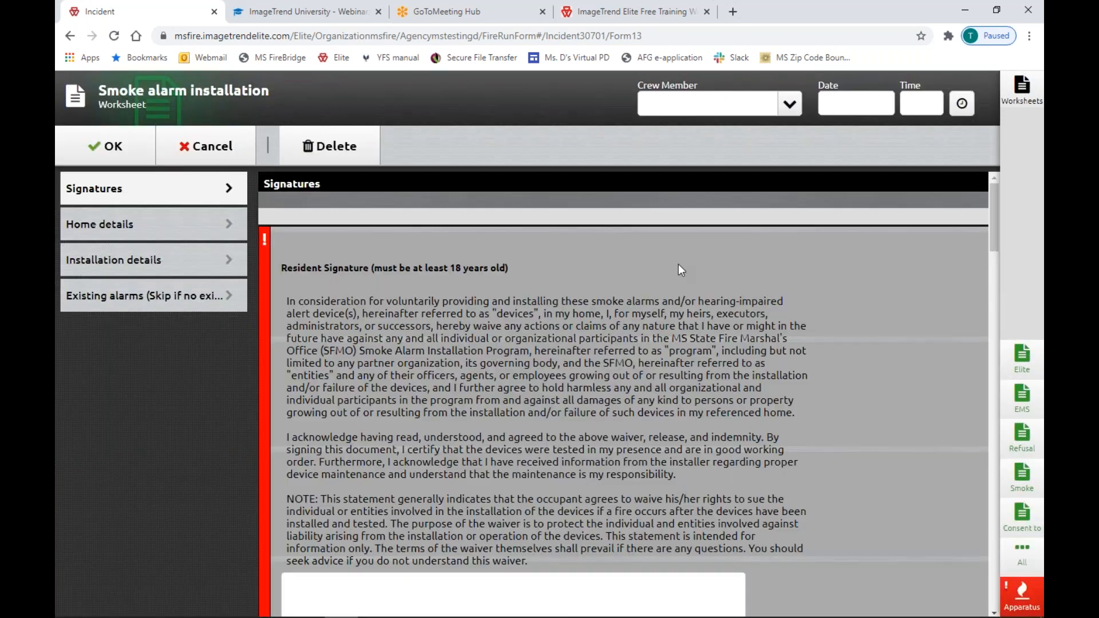
Draw a sample signature in the smoke alarm worksheet's Resident Signature pad, then request cancelling.
scroll(722, 335, "down", 2)
scroll(721, 334, "down", 1)
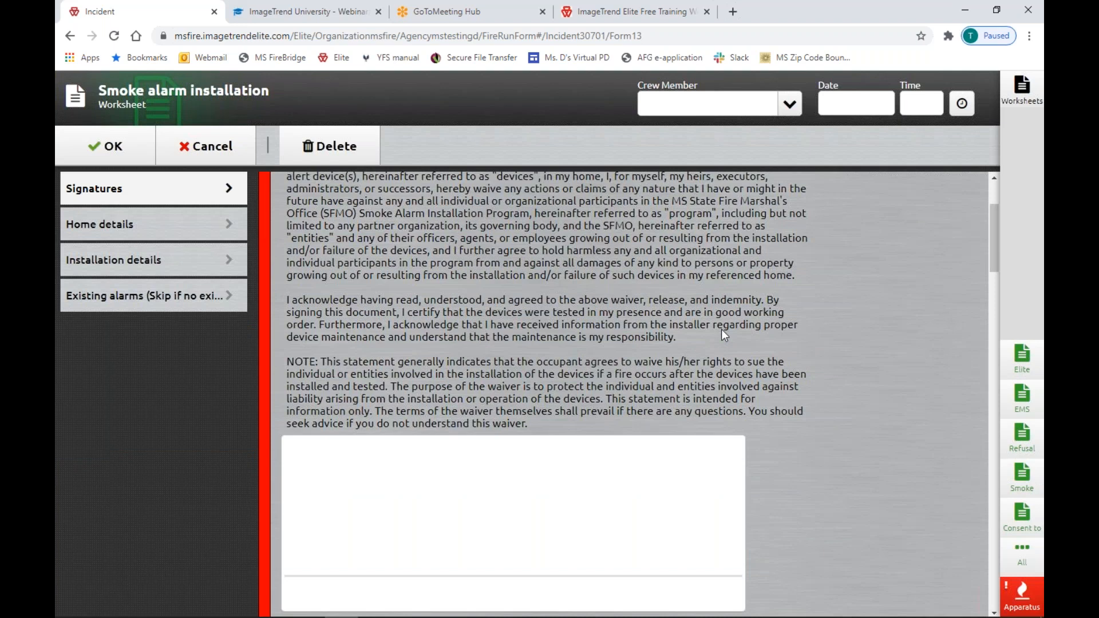
scroll(721, 334, "up", 1)
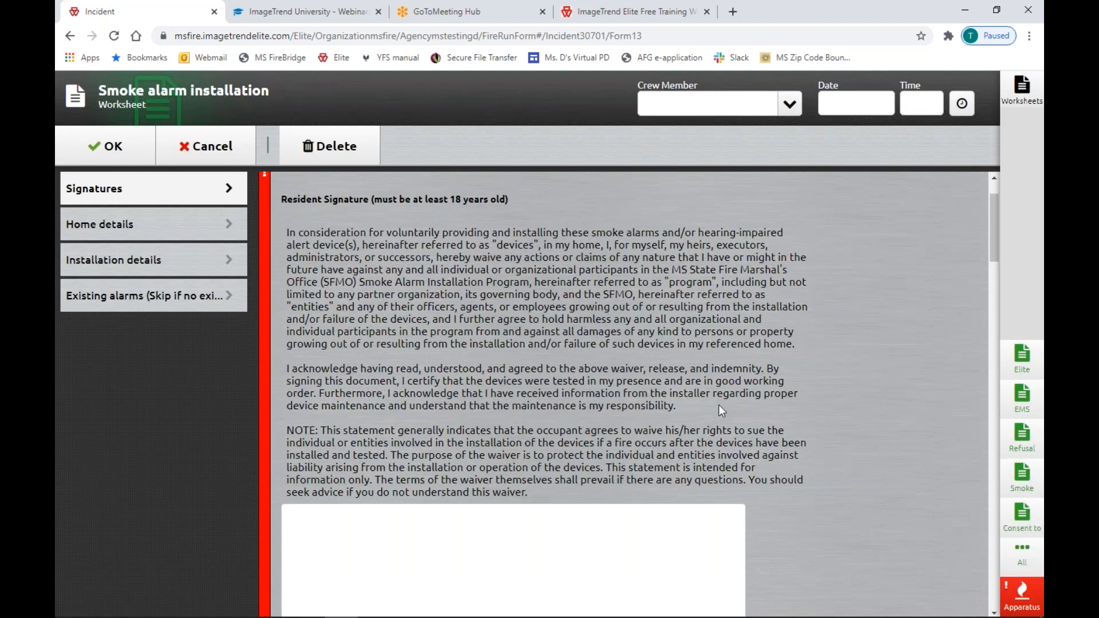
scroll(719, 404, "down", 3)
mouse_move(334, 346)
left_mouse_down()
mouse_move(613, 401)
mouse_move(712, 388)
mouse_move(713, 371)
left_mouse_up()
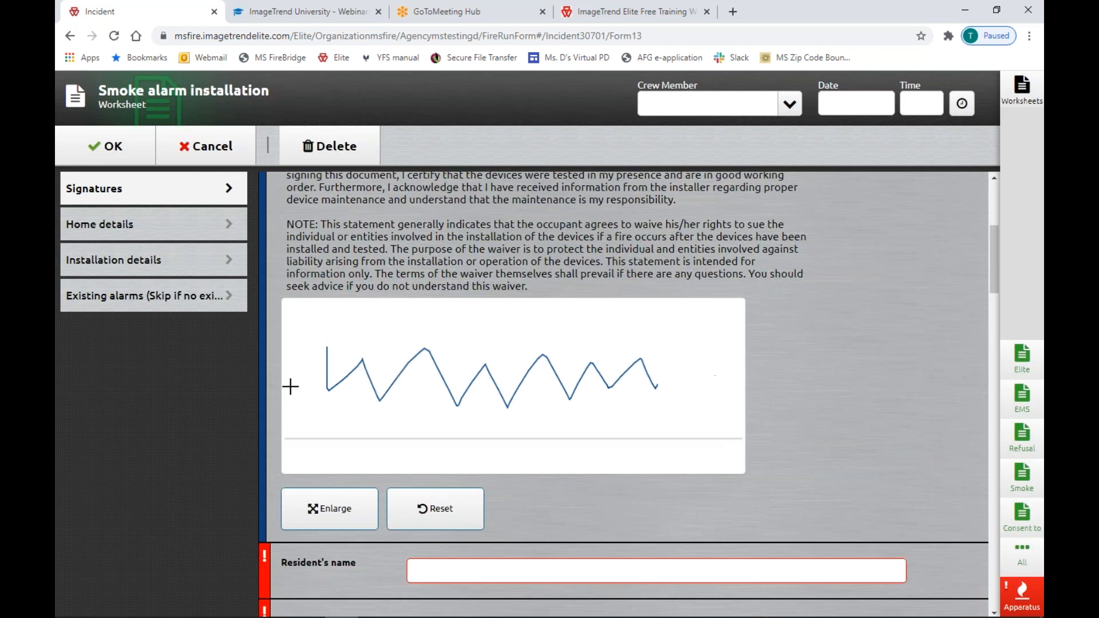
scroll(356, 385, "down", 5)
scroll(378, 363, "up", 4)
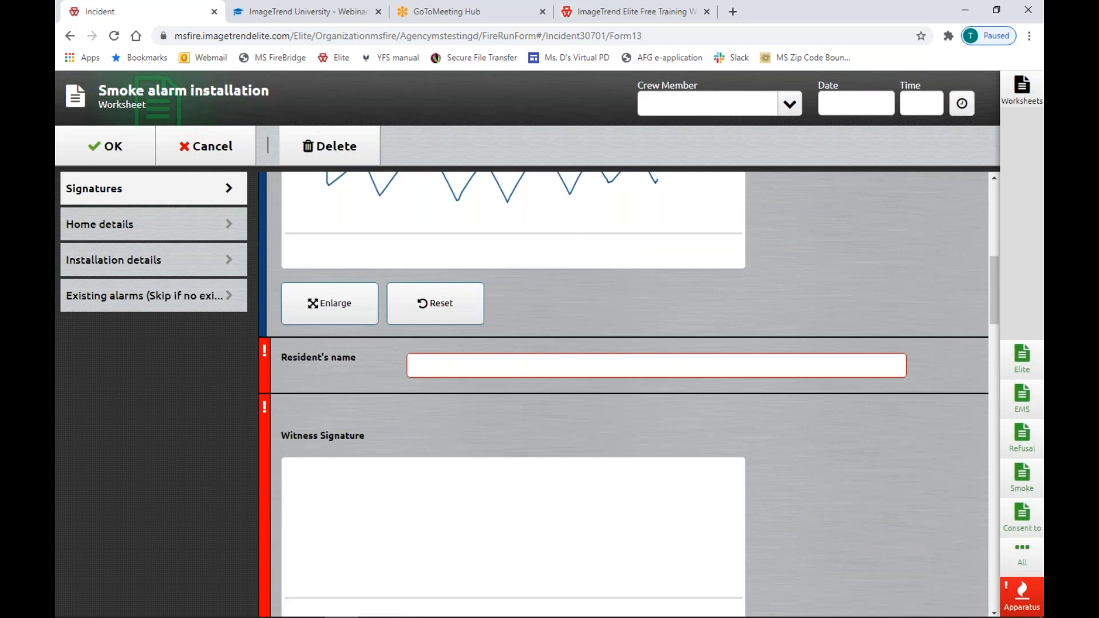
scroll(388, 375, "down", 4)
scroll(398, 384, "down", 15)
scroll(407, 393, "down", 1)
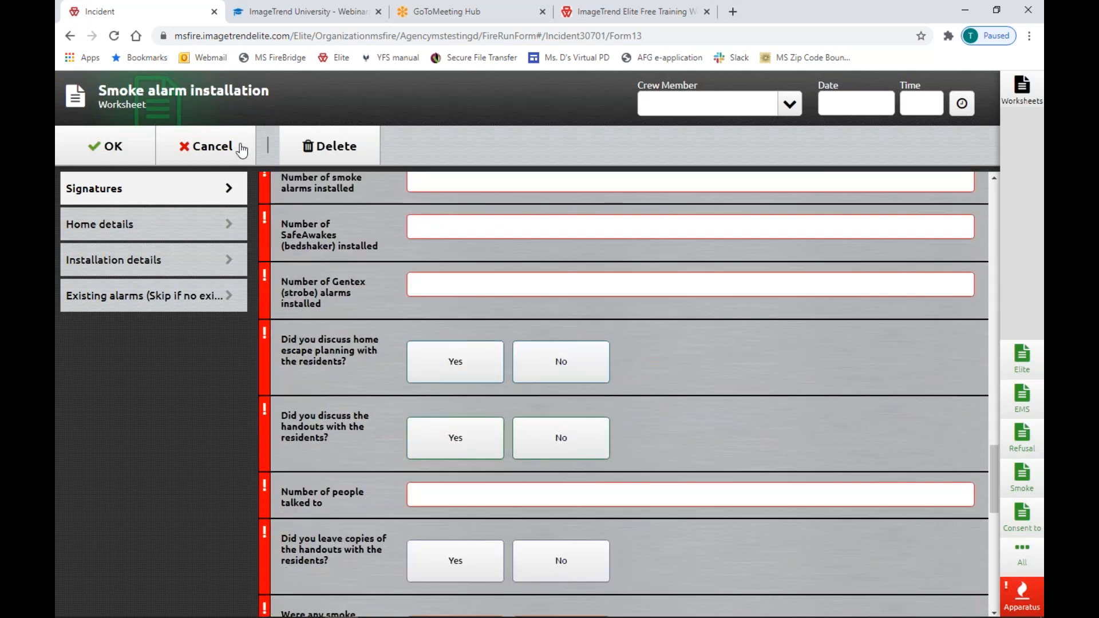
left_click(240, 147)
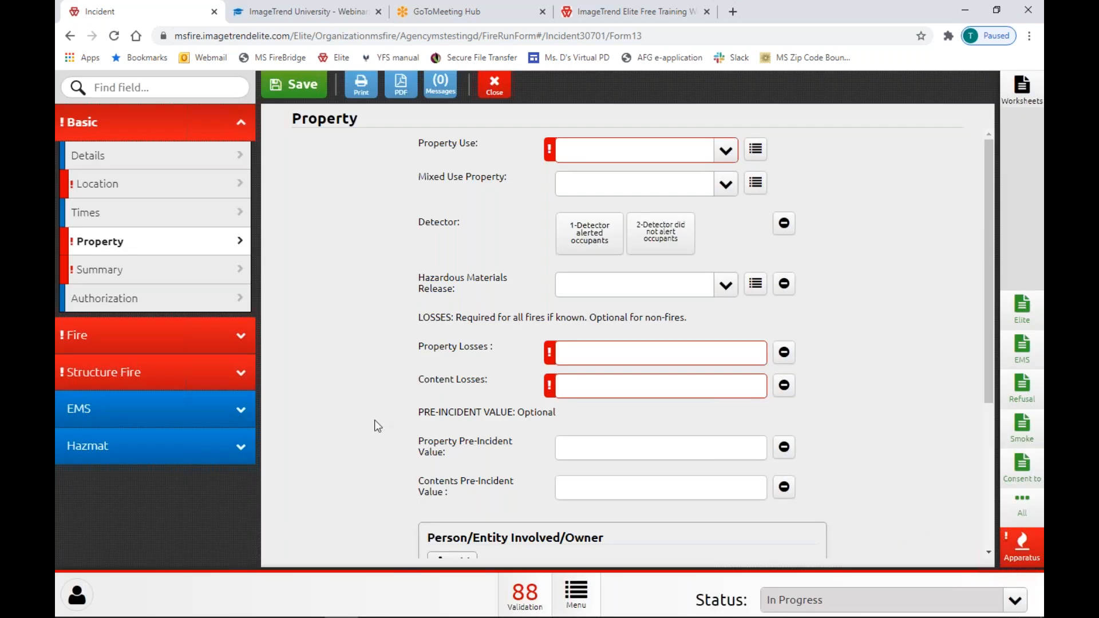
Open the incident's EMS page, showing its still-empty Patients panel.
left_click(166, 412)
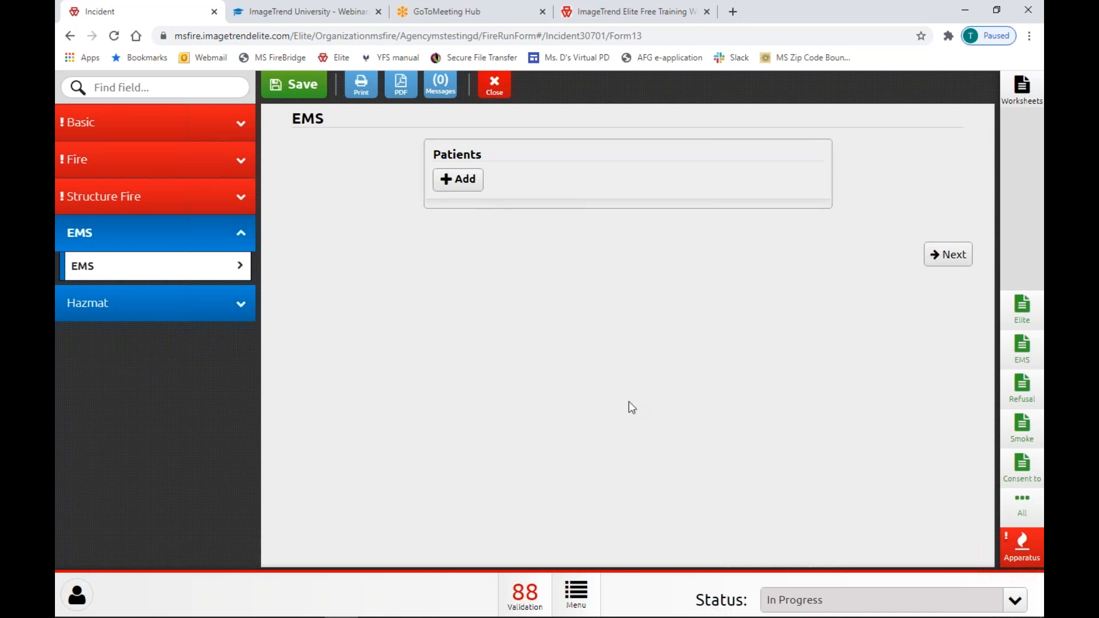
Open the EMS worksheet and scroll through its sections.
left_click(1022, 359)
scroll(475, 304, "down", 3)
scroll(475, 307, "down", 2)
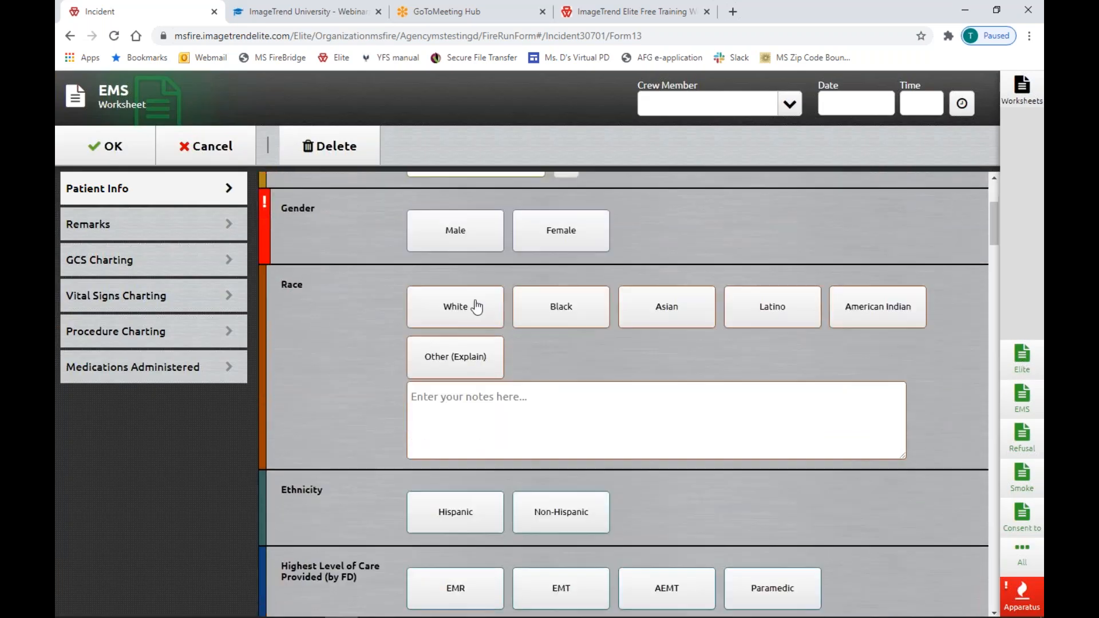
scroll(475, 308, "up", 5)
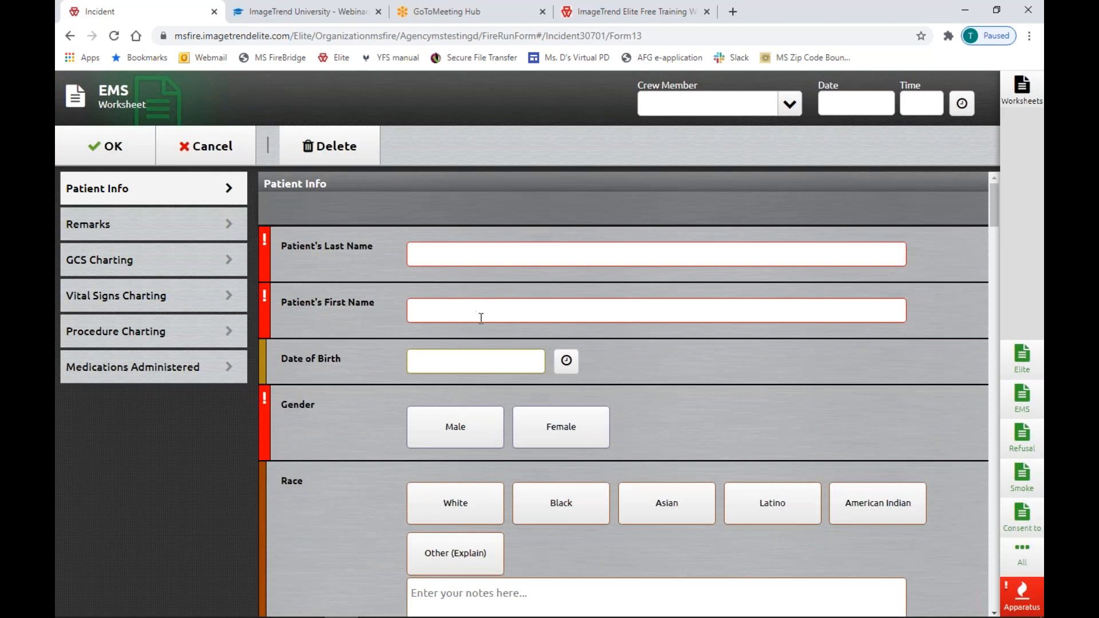
scroll(481, 329, "down", 3)
scroll(480, 338, "down", 2)
scroll(506, 341, "down", 5)
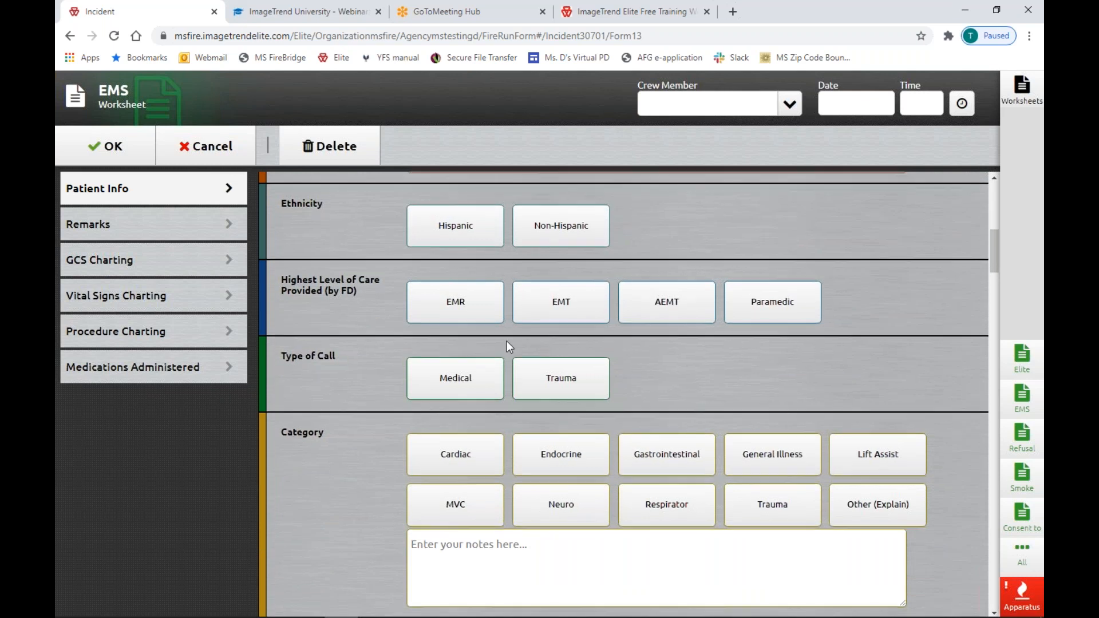
scroll(506, 341, "down", 5)
scroll(624, 395, "down", 1)
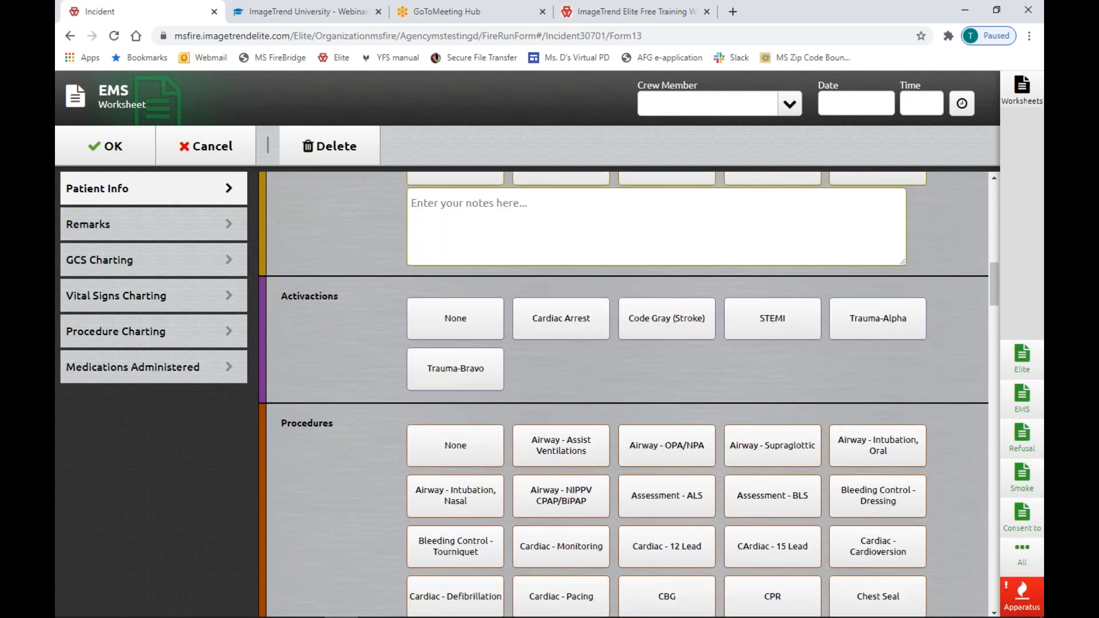
scroll(468, 347, "up", 2)
scroll(468, 347, "down", 2)
scroll(468, 347, "up", 2)
scroll(457, 386, "down", 1)
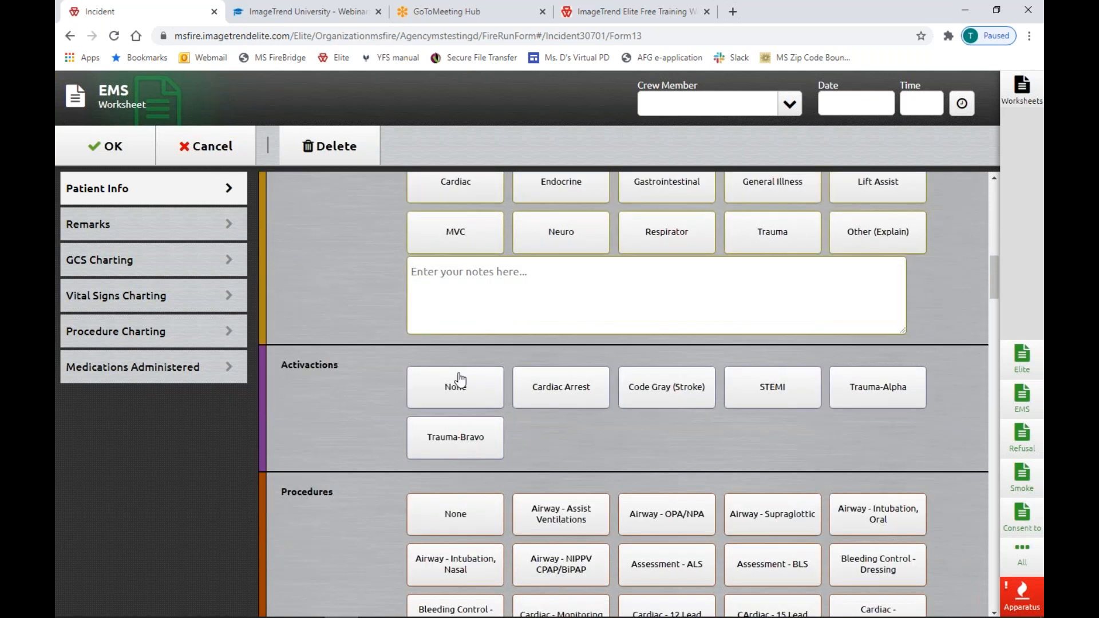
Set Activations to None and Procedures to Other (Explain), clicking into the explanation note.
left_click(461, 389)
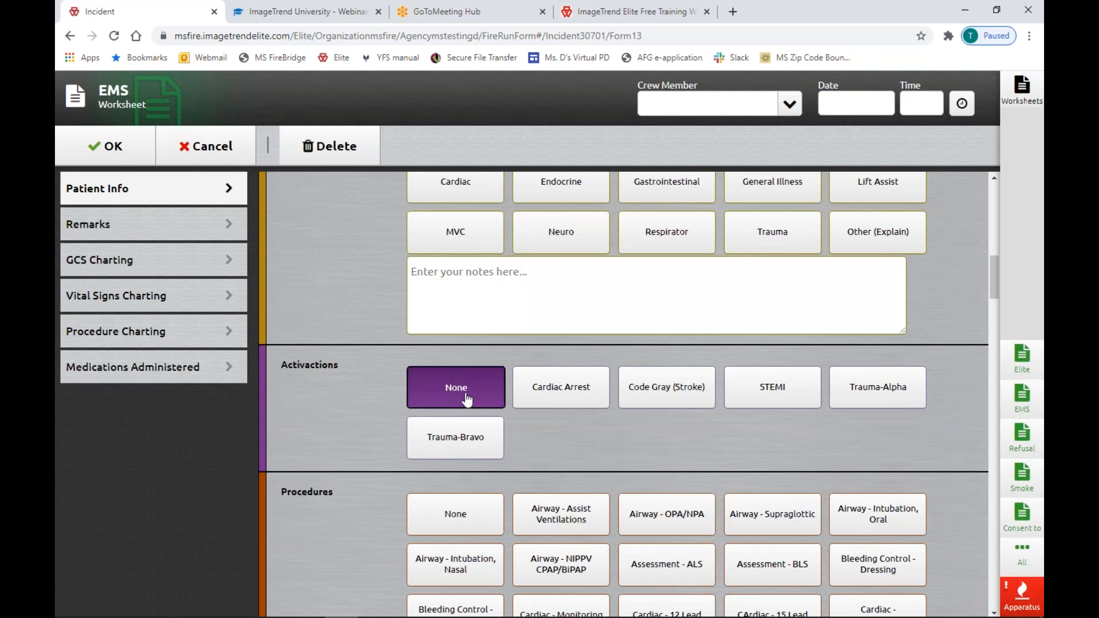
scroll(469, 398, "down", 2)
scroll(469, 395, "down", 3)
scroll(469, 378, "up", 2)
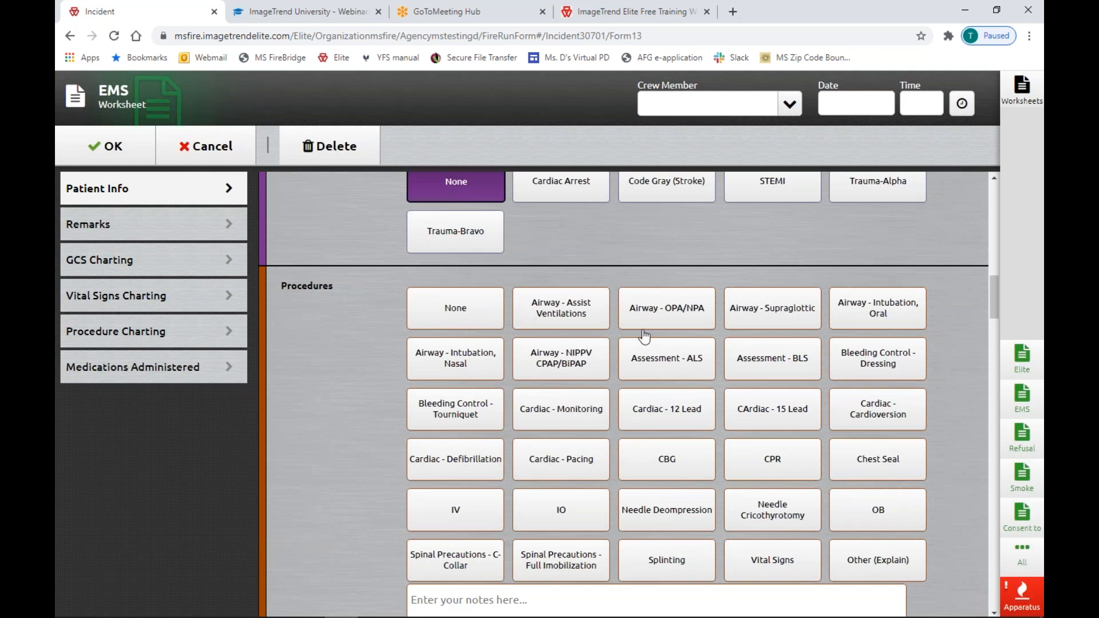
scroll(647, 425, "down", 2)
left_click(891, 427)
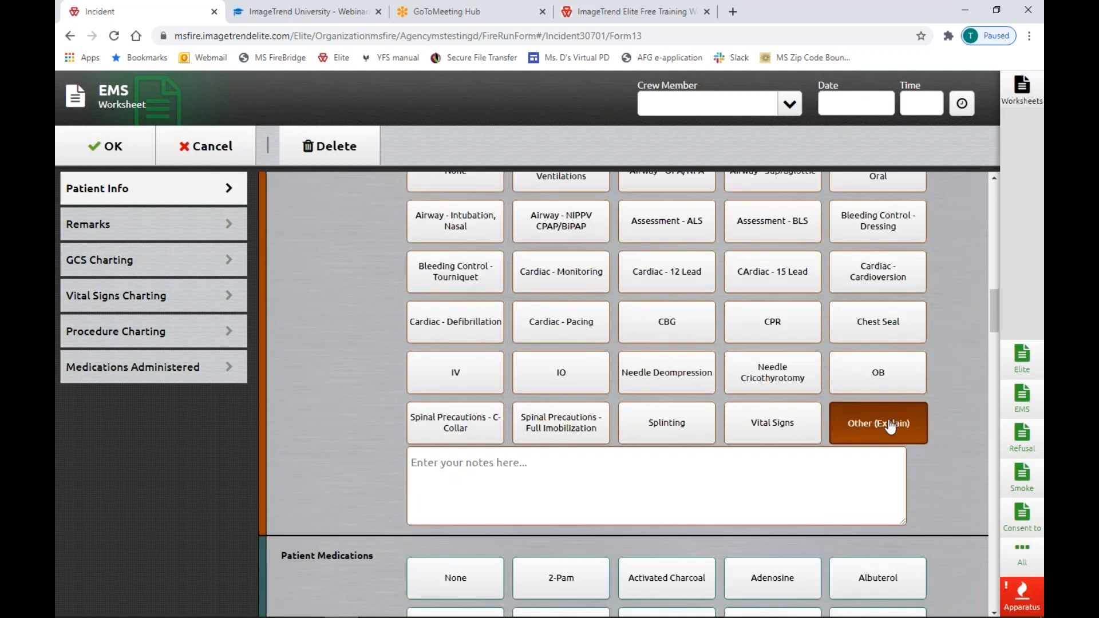
left_click(459, 467)
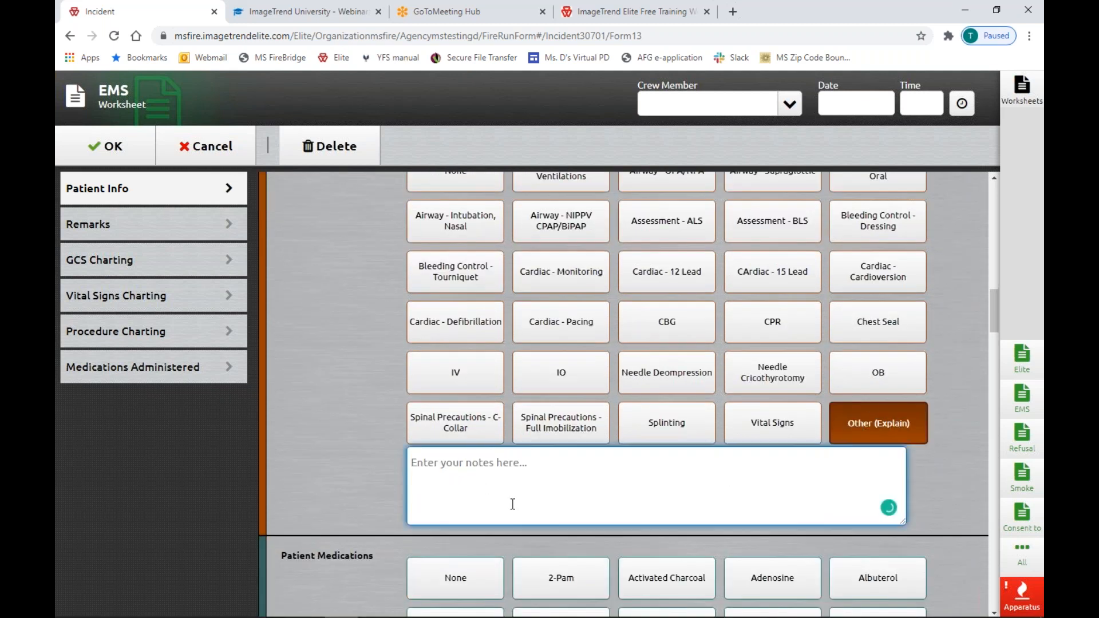
Browse Vital Signs Charting, Procedure Charting and Remarks, then ask to discard the worksheet changes.
scroll(498, 509, "down", 6)
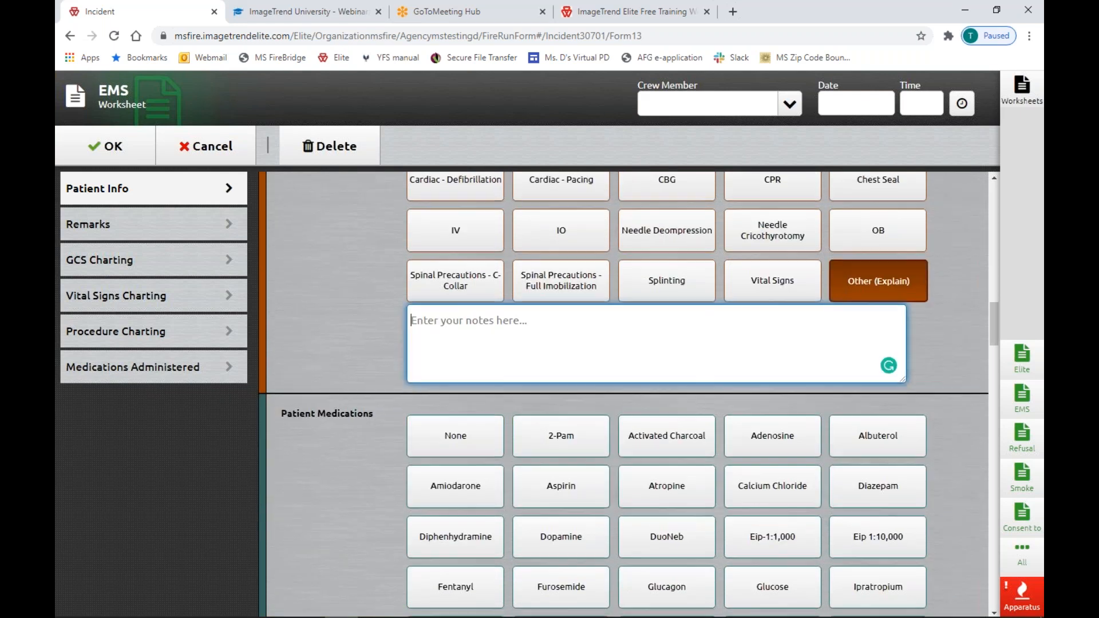
scroll(627, 395, "down", 6)
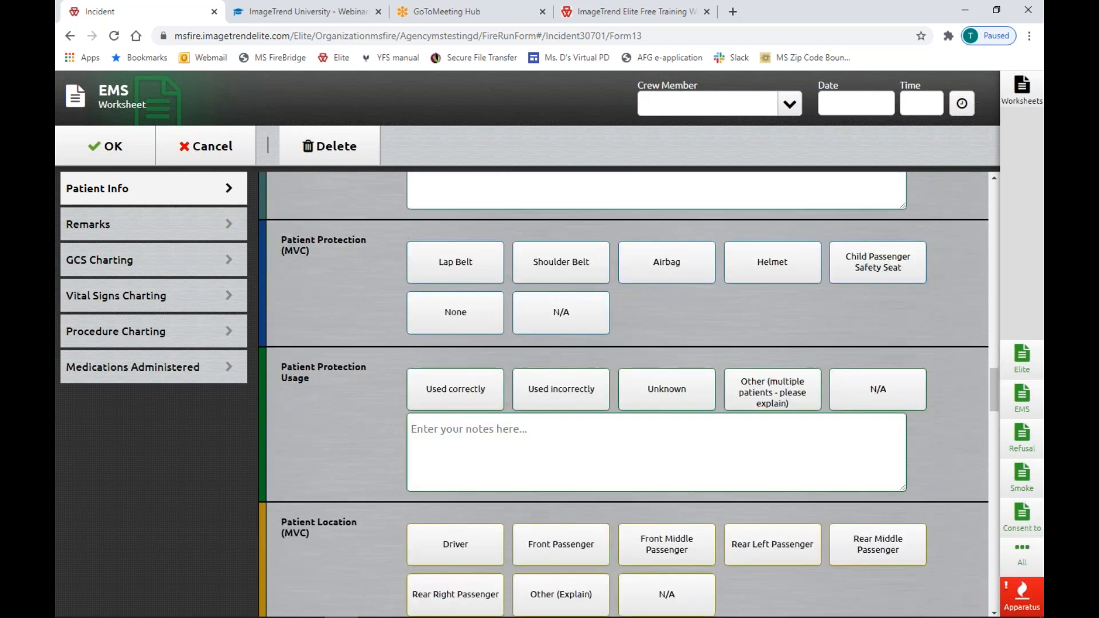
left_click(194, 296)
left_click(191, 344)
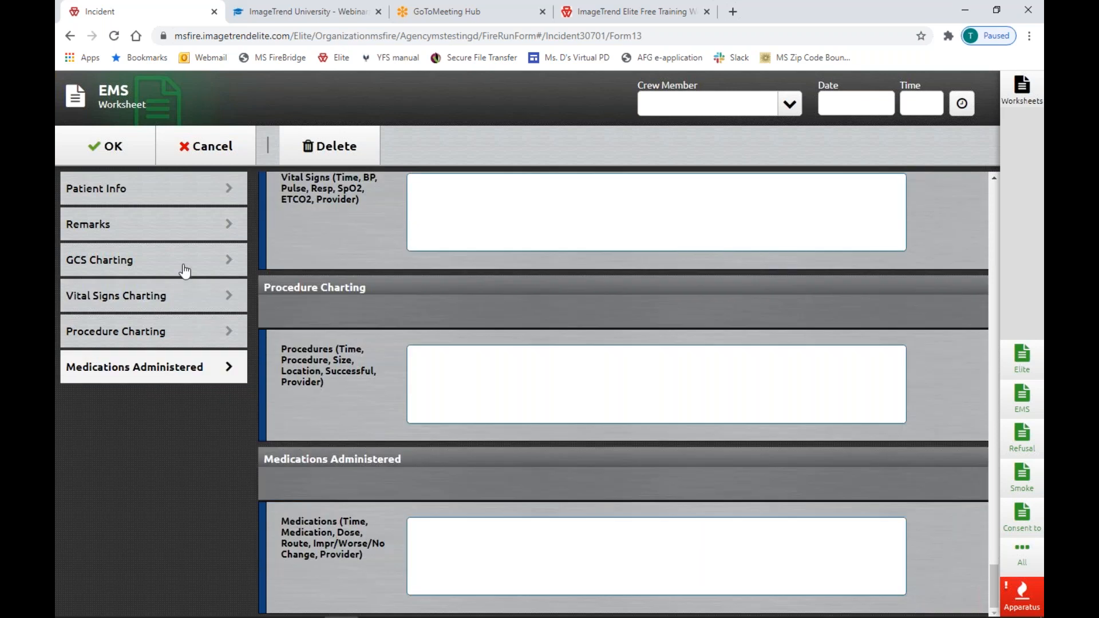
left_click(188, 227)
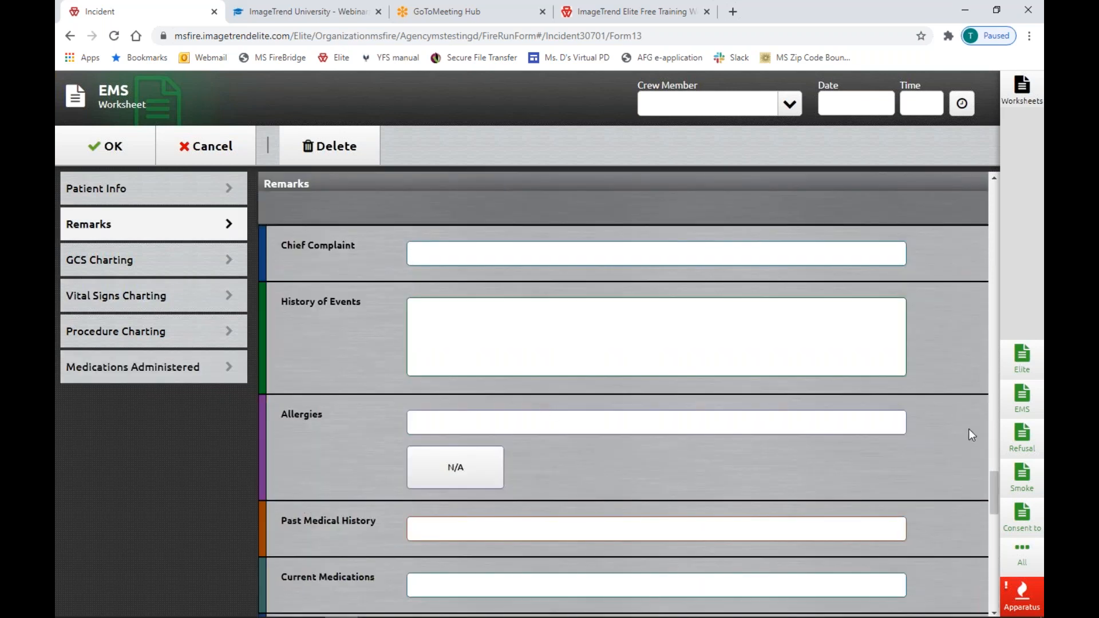
scroll(889, 467, "up", 10)
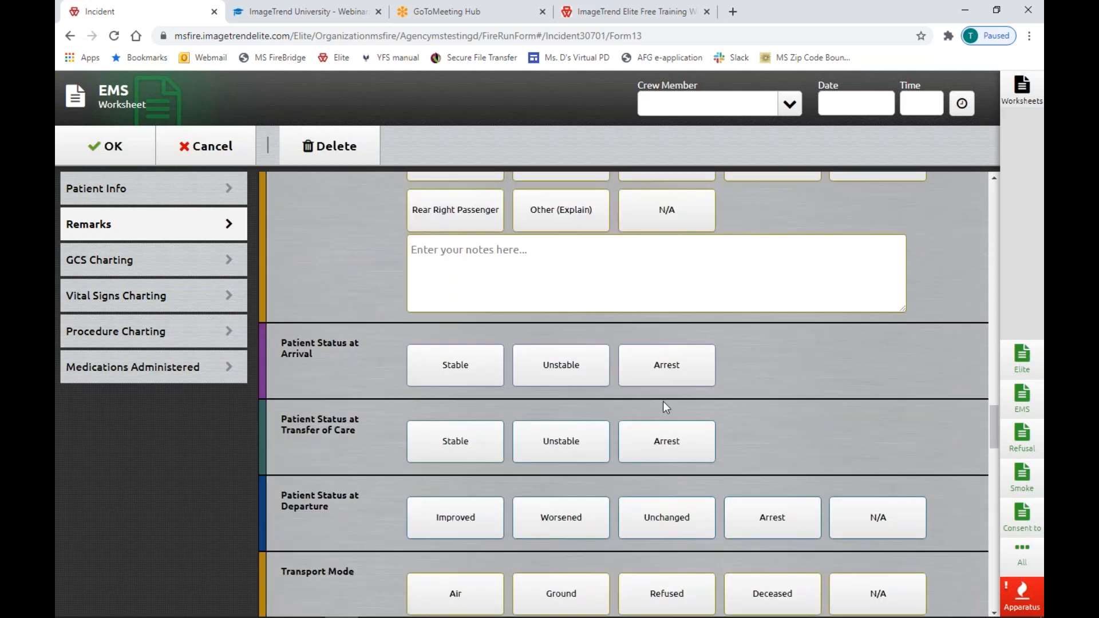
scroll(663, 401, "up", 10)
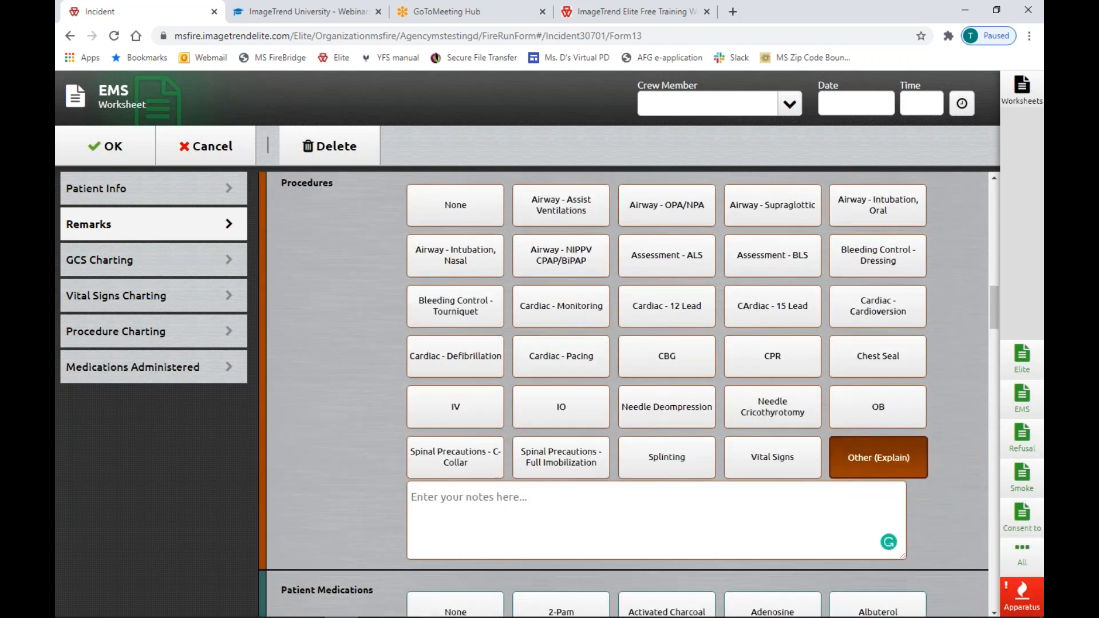
scroll(624, 389, "up", 10)
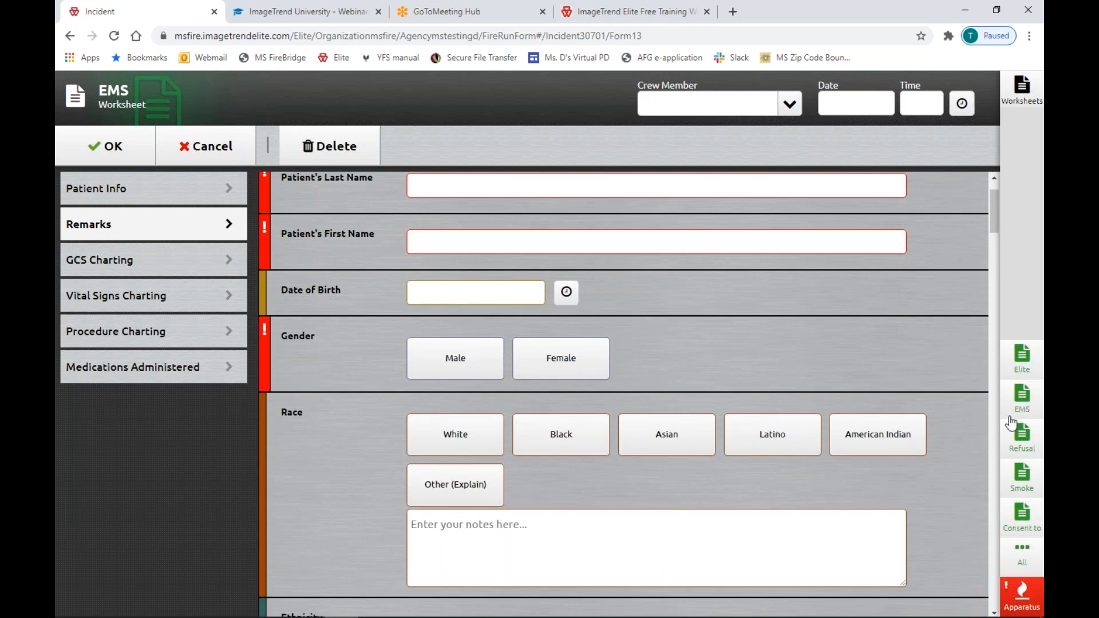
left_click(198, 153)
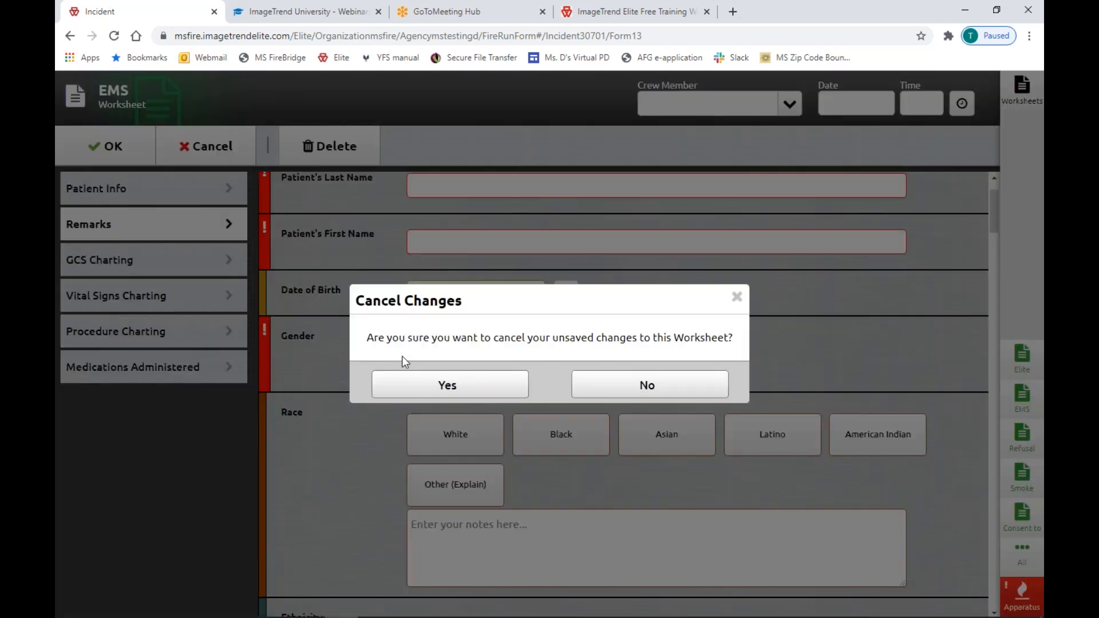
Discard the EMS worksheet and open the Refusal worksheet, scrolling through it.
left_click(475, 398)
left_click(1025, 392)
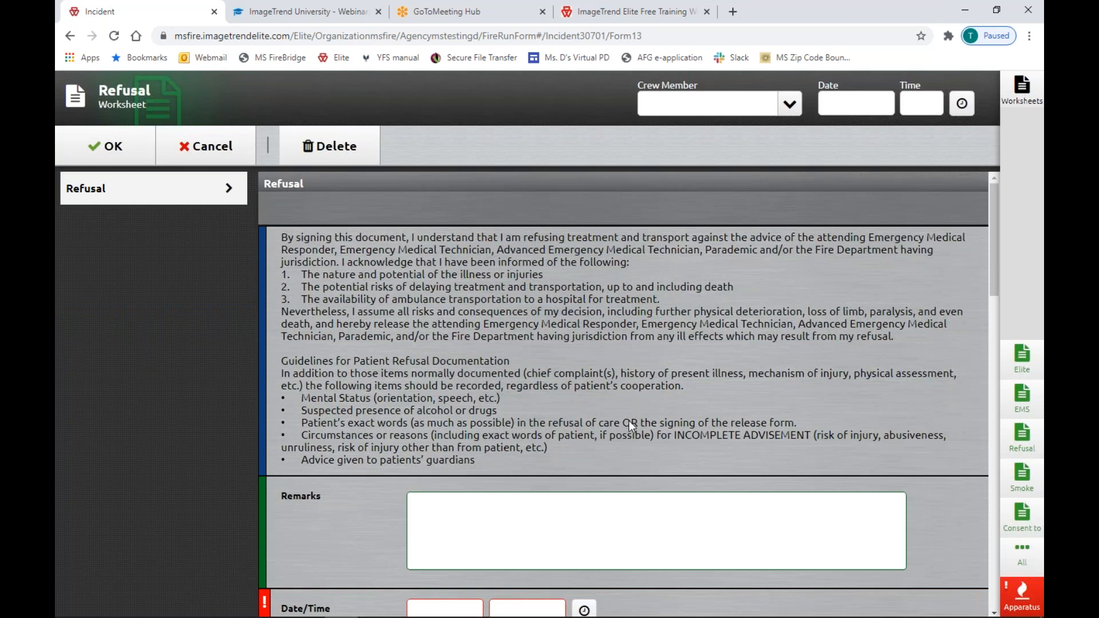
scroll(629, 421, "down", 6)
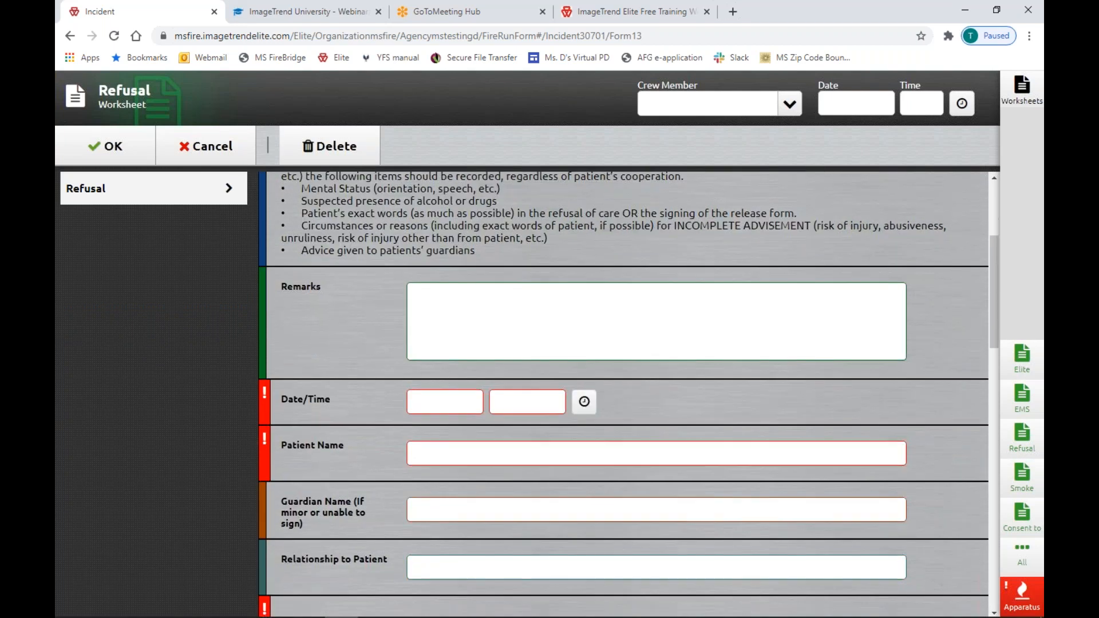
scroll(628, 425, "down", 12)
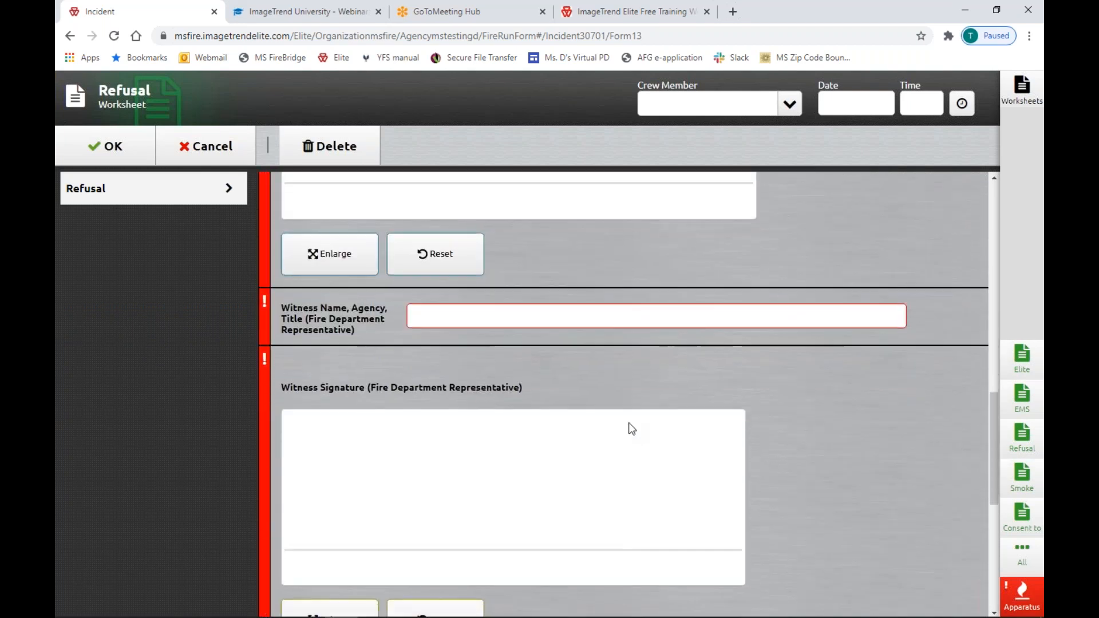
scroll(629, 426, "down", 4)
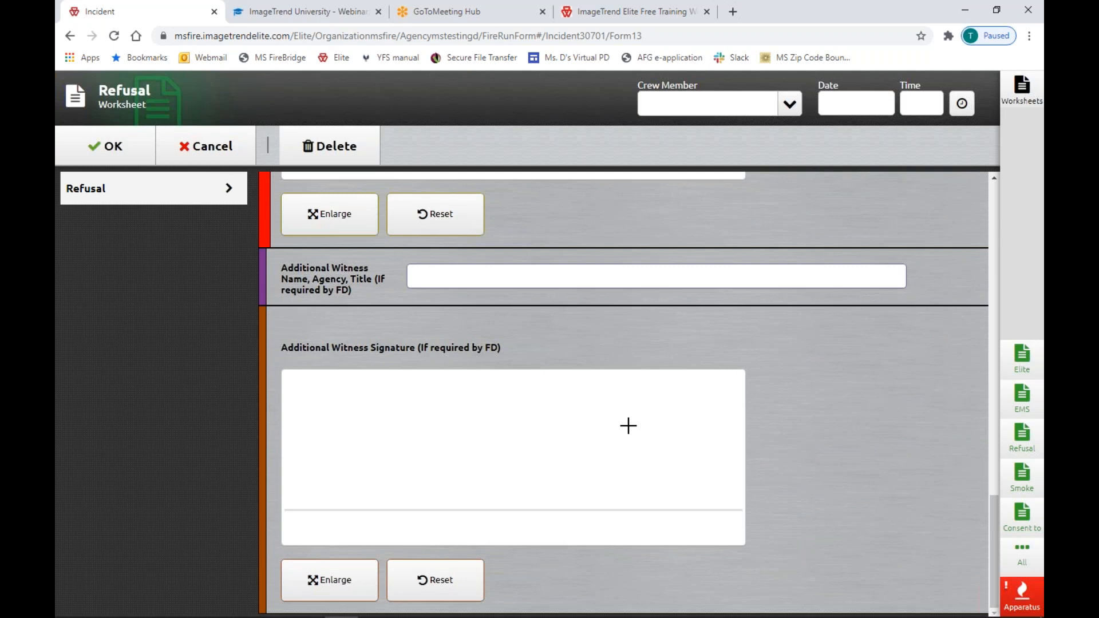
scroll(628, 425, "up", 12)
Draw a test signature on the Refusal worksheet, then cancel and discard the changes.
mouse_move(433, 236)
left_mouse_down()
mouse_move(454, 311)
mouse_move(631, 280)
left_mouse_up()
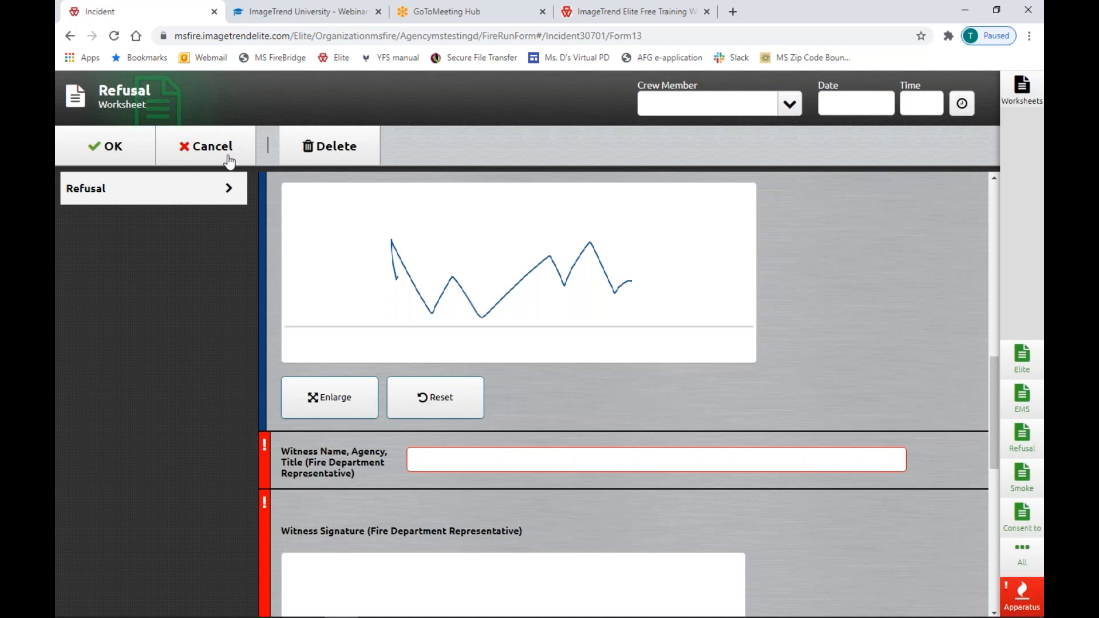
left_click(214, 145)
left_click(449, 384)
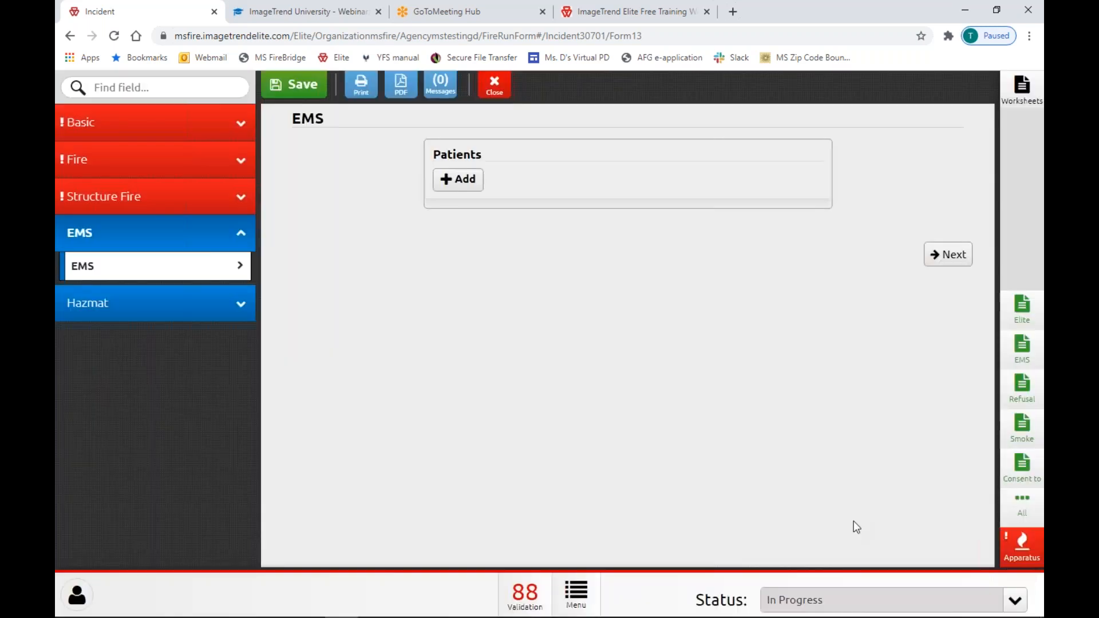
left_click(1031, 472)
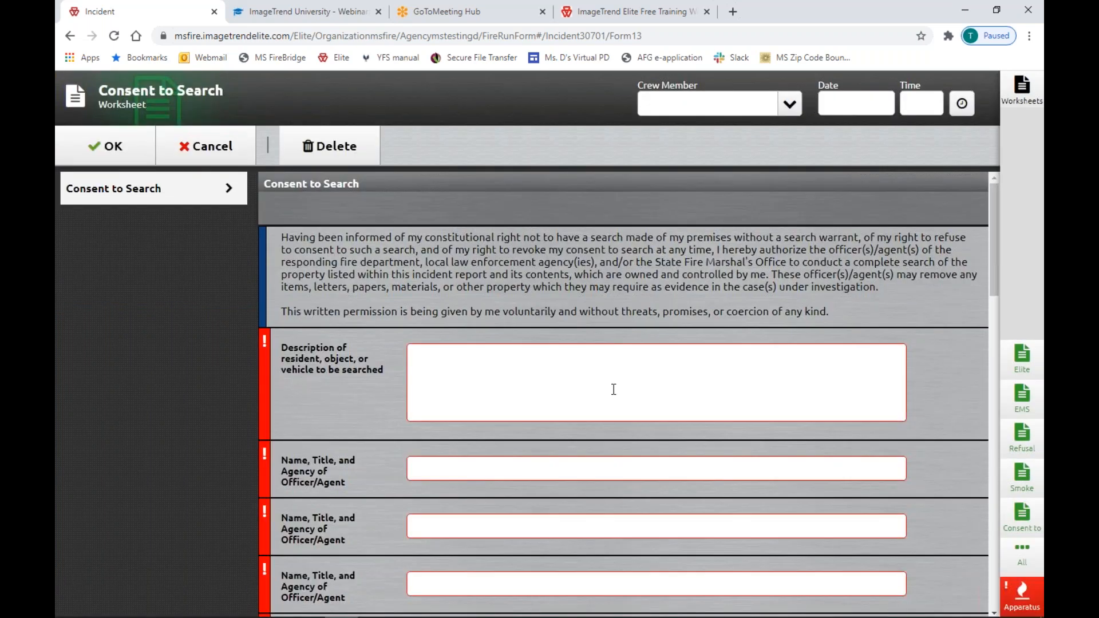
scroll(613, 389, "down", 3)
scroll(613, 389, "down", 10)
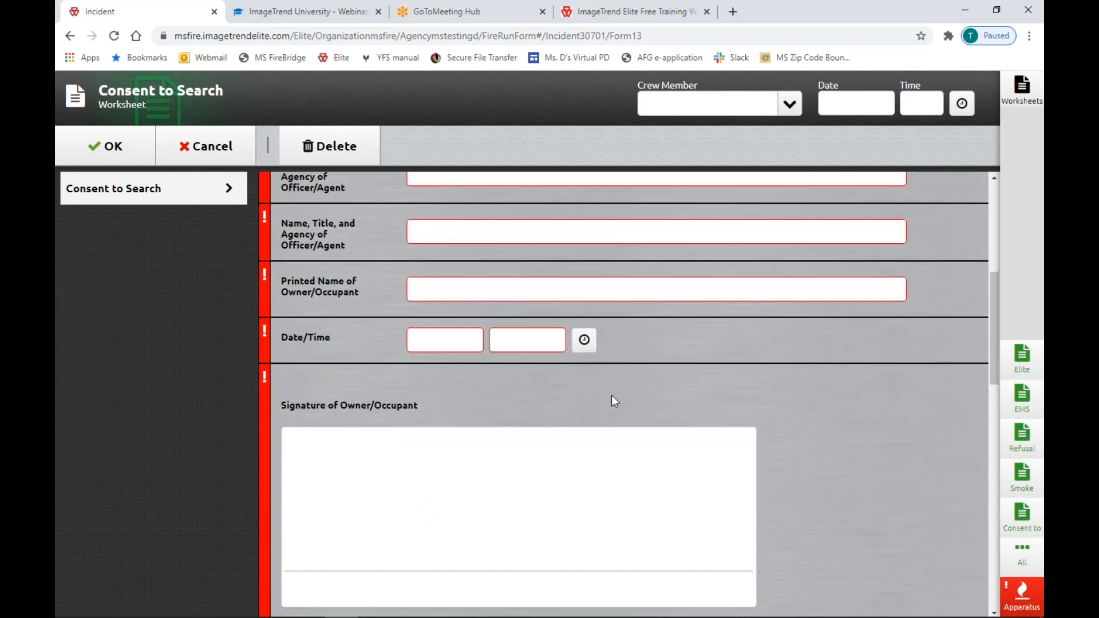
scroll(614, 403, "down", 10)
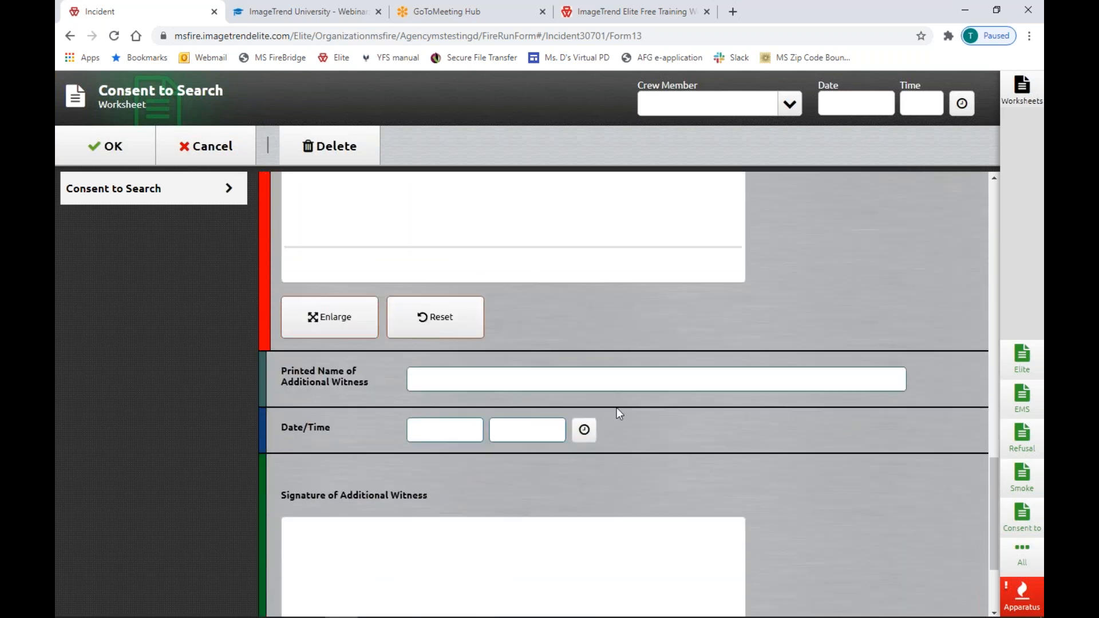
scroll(618, 412, "up", 3)
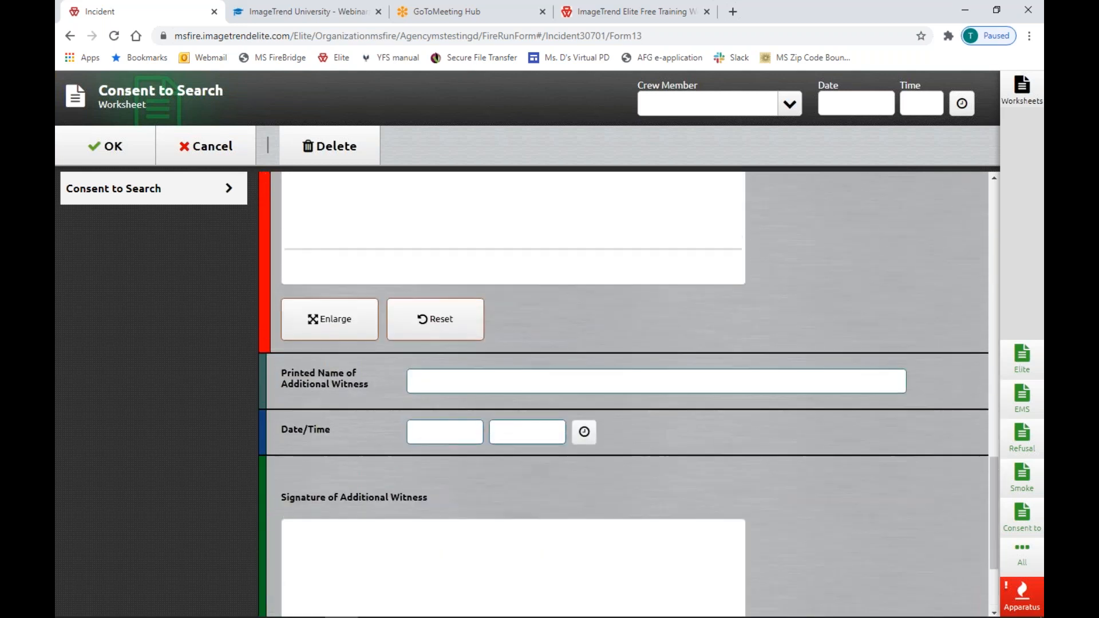
scroll(617, 408, "up", 15)
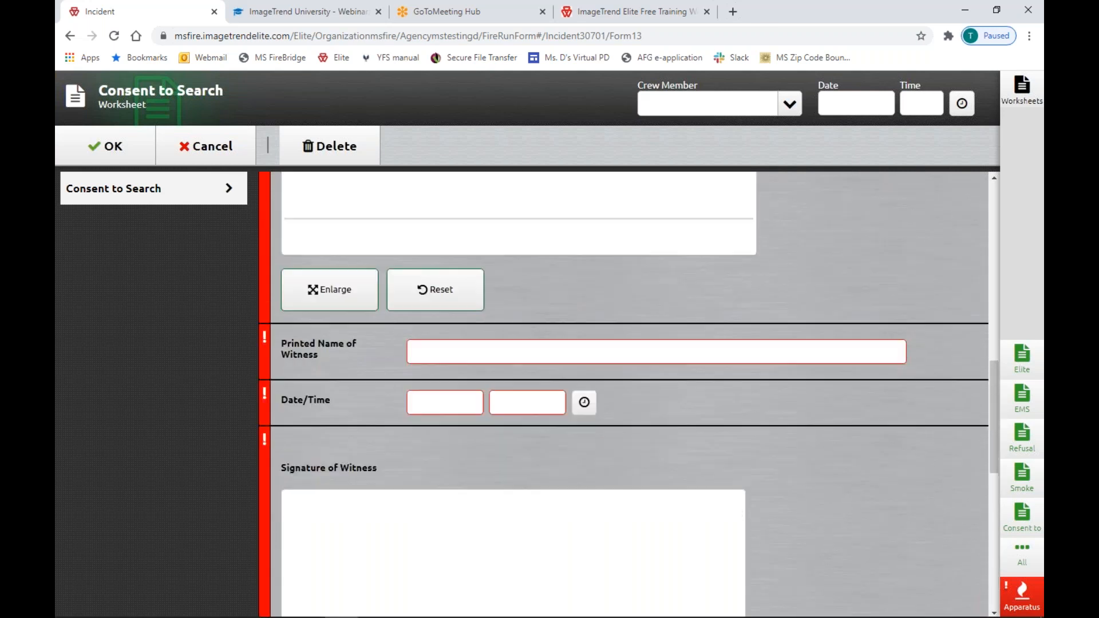
scroll(617, 409, "down", 1)
scroll(617, 409, "up", 1)
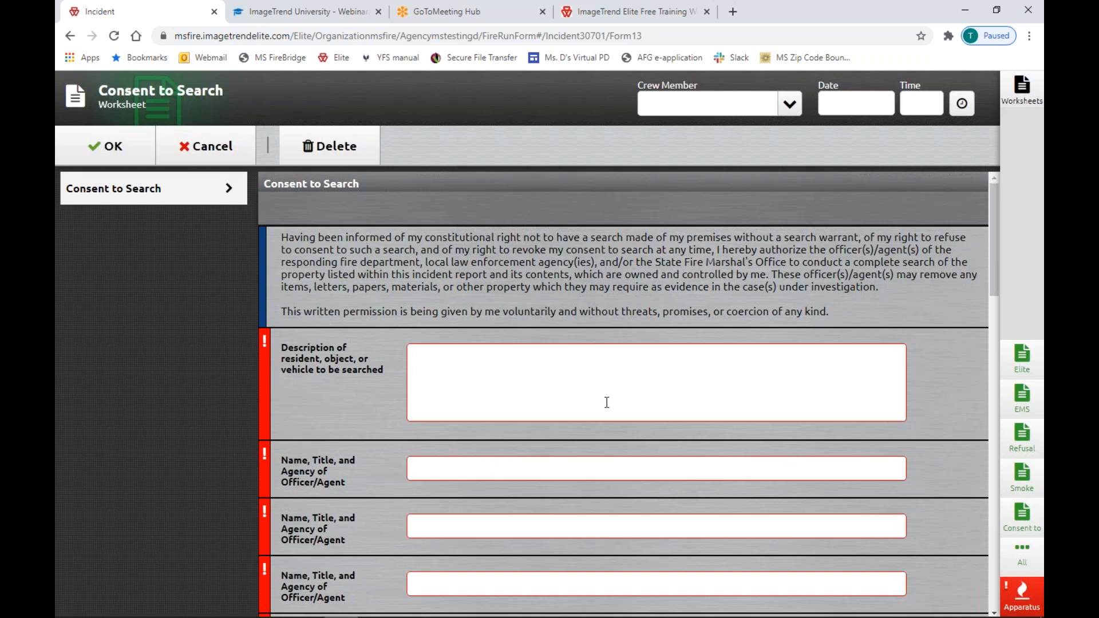
left_click(187, 150)
left_click(486, 394)
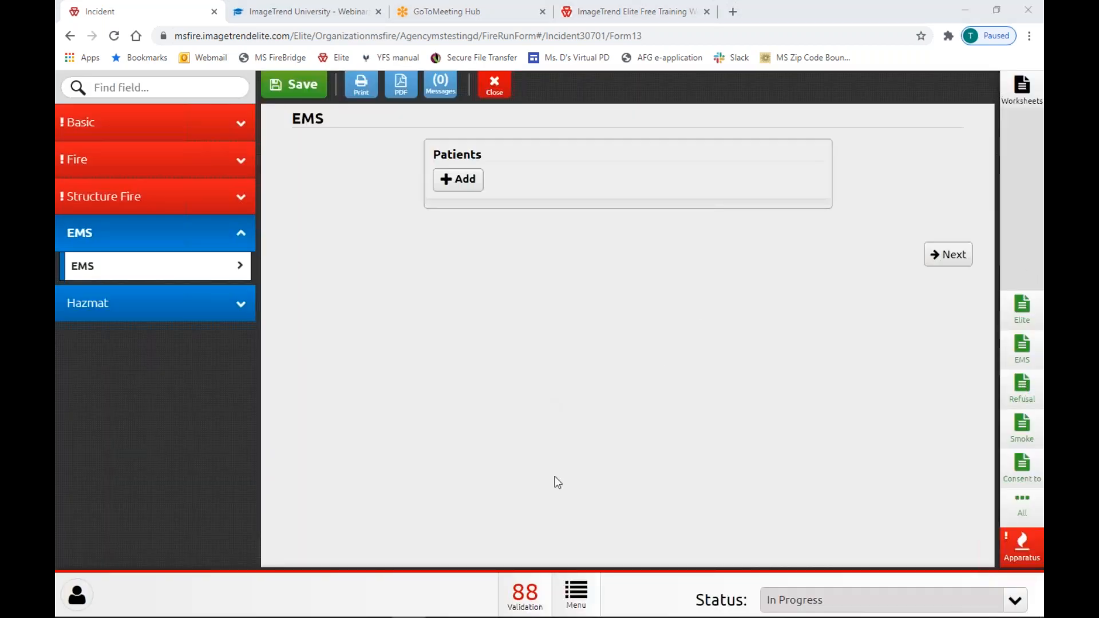
left_click(532, 596)
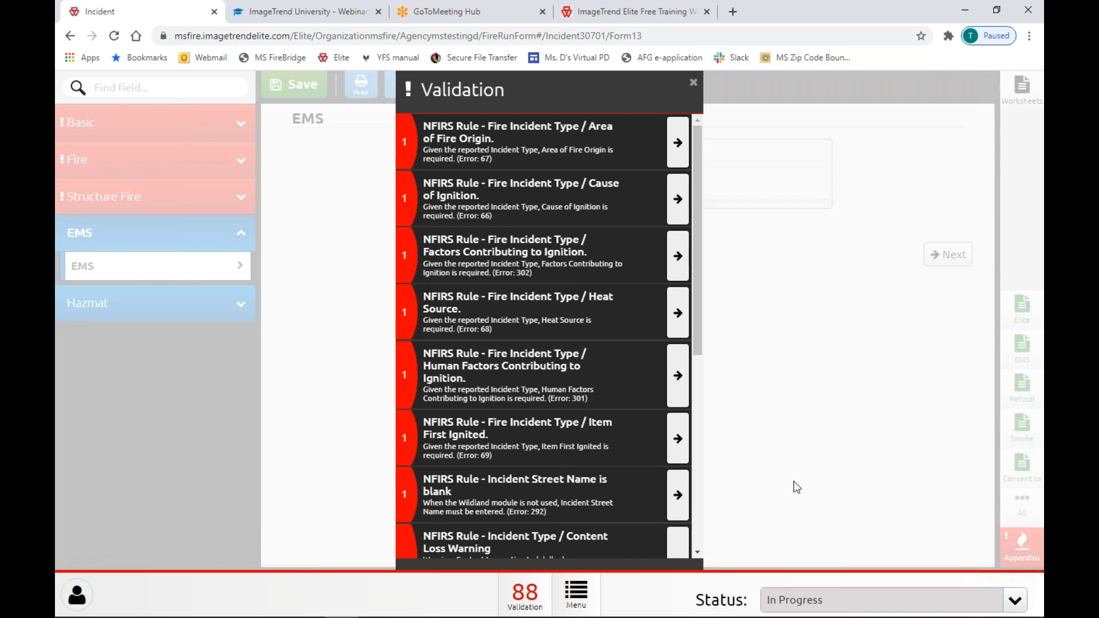
Jump to the Area of Fire Origin error and choose 03-Interior stairway or ramp.
left_click(677, 442)
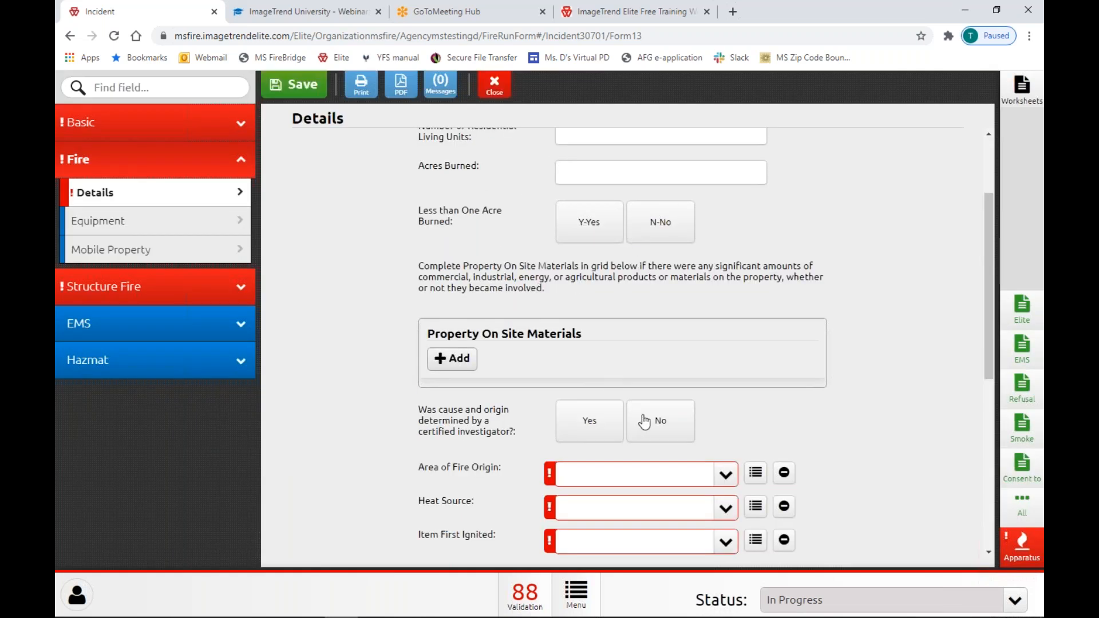
scroll(691, 409, "down", 2)
left_click(727, 339)
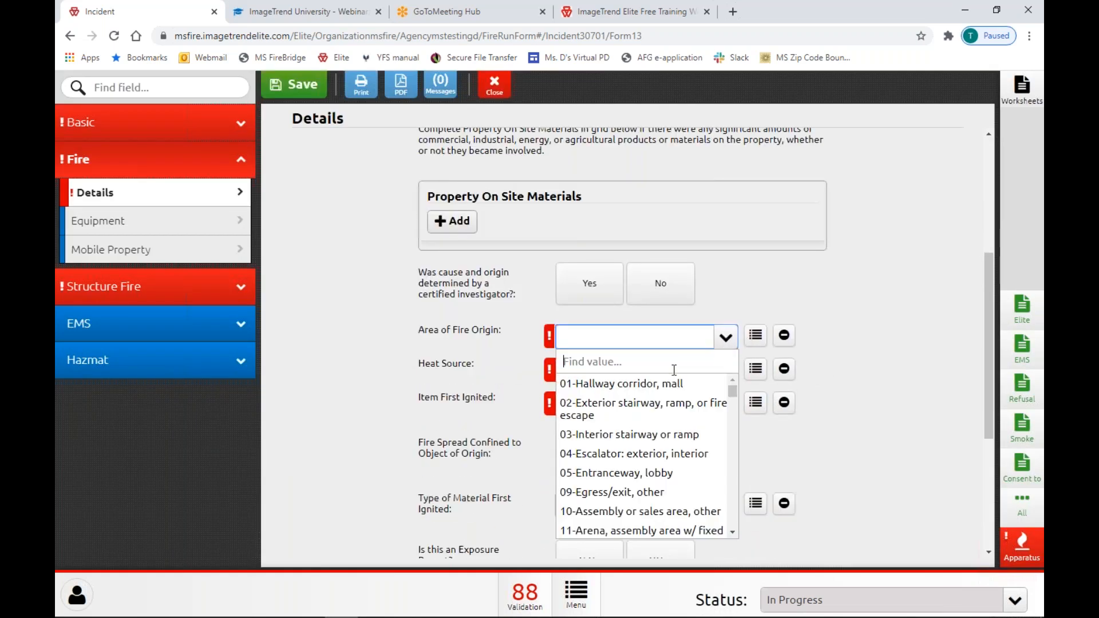
left_click(685, 436)
scroll(645, 500, "down", 2)
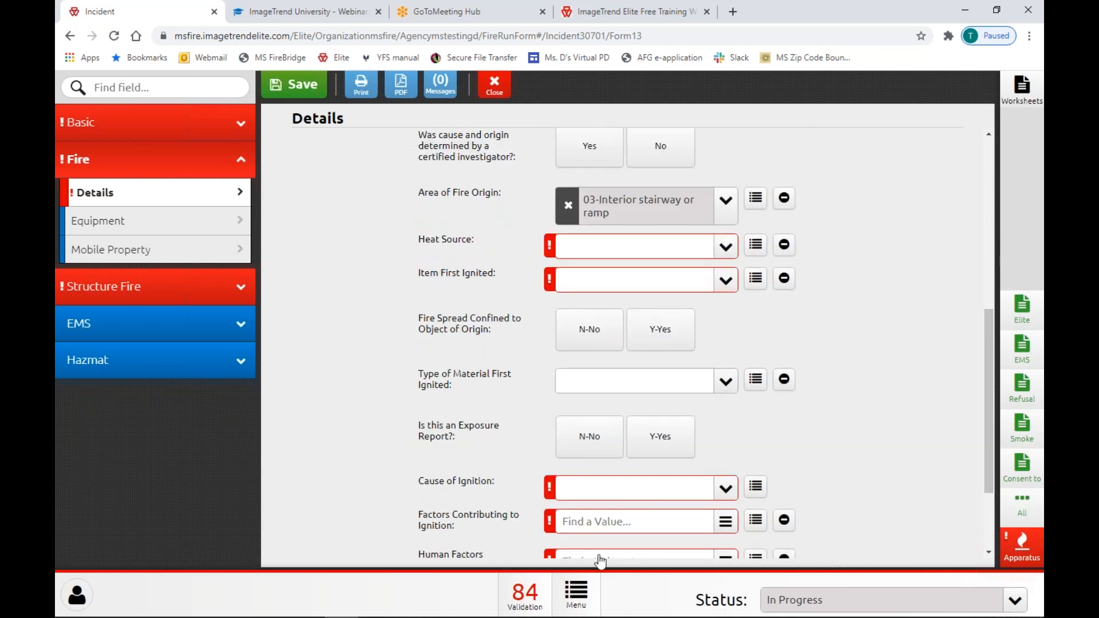
left_click(578, 598)
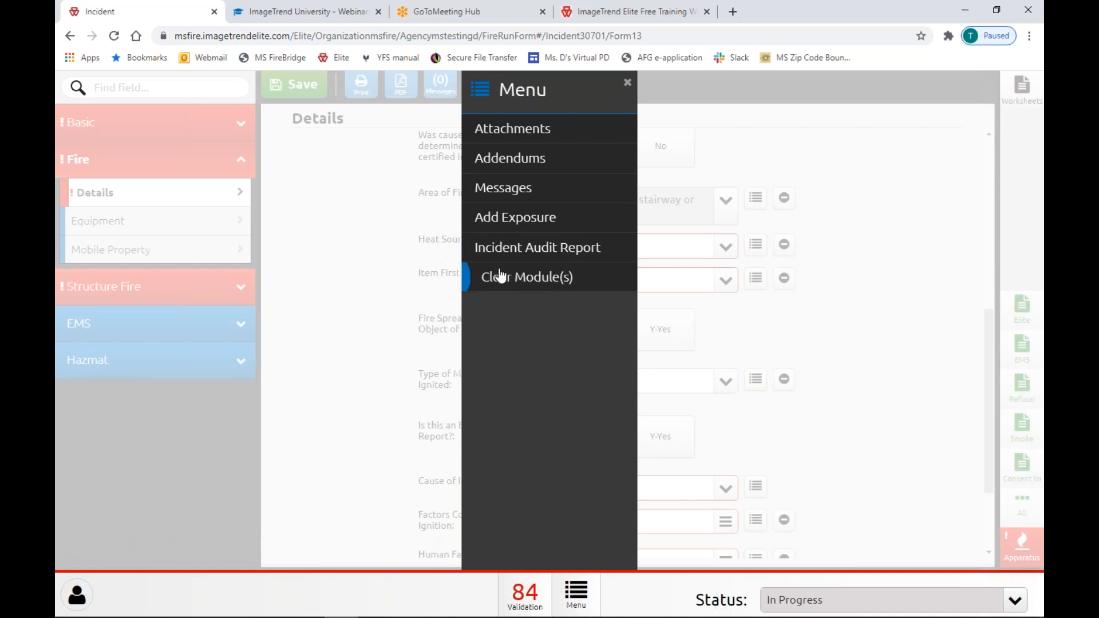
Close and reopen the bottom Menu options, then list the Status choices from Requires Review to Delete Incident.
left_click(633, 82)
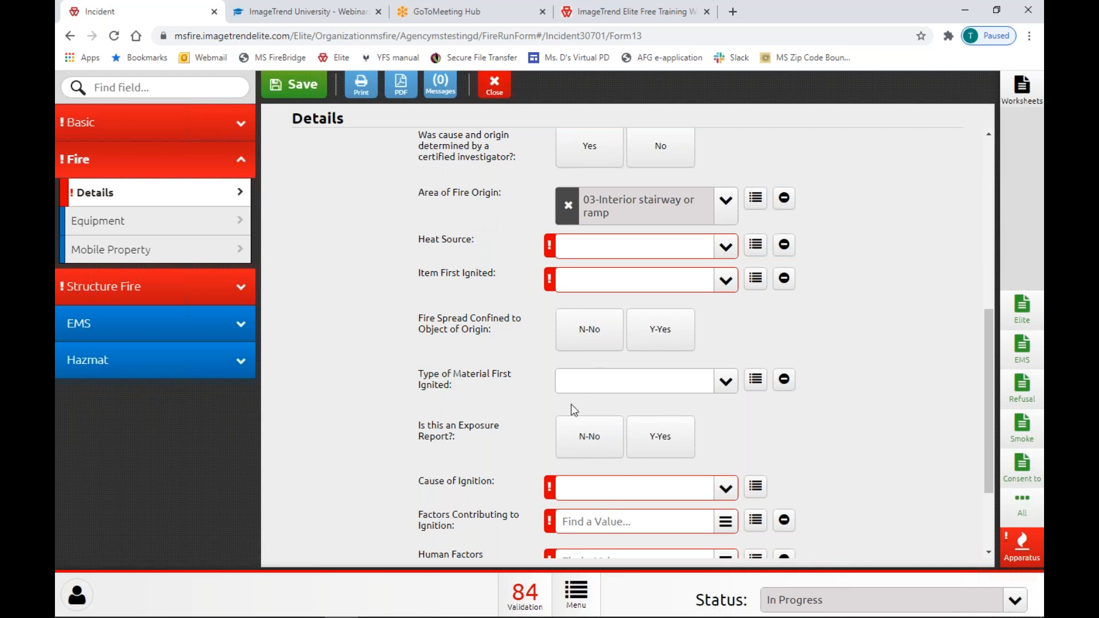
left_click(579, 596)
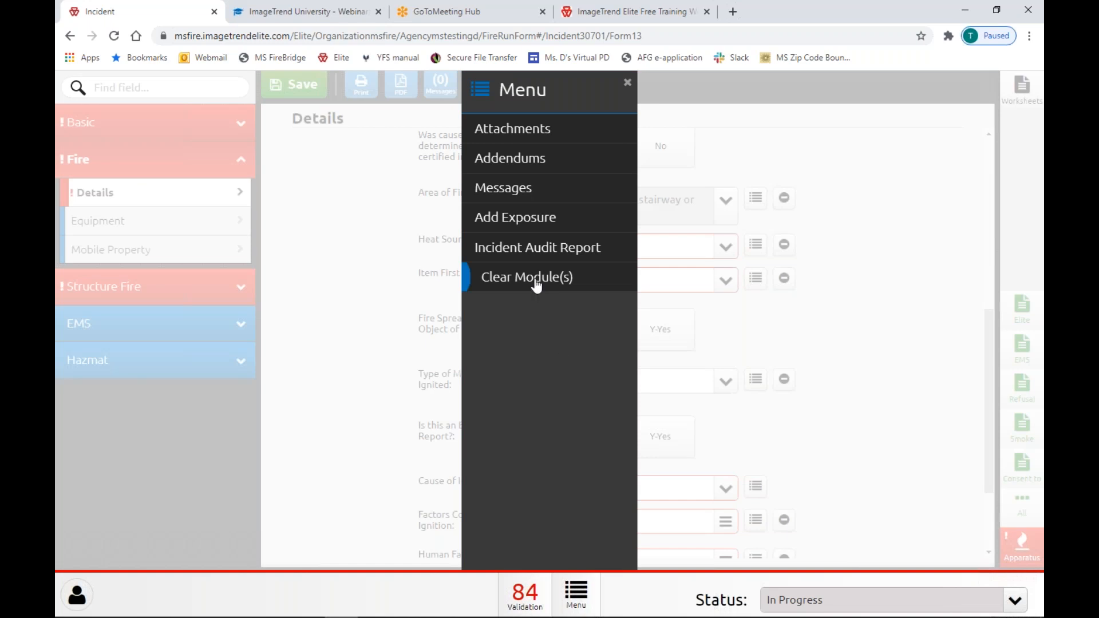
left_click(857, 347)
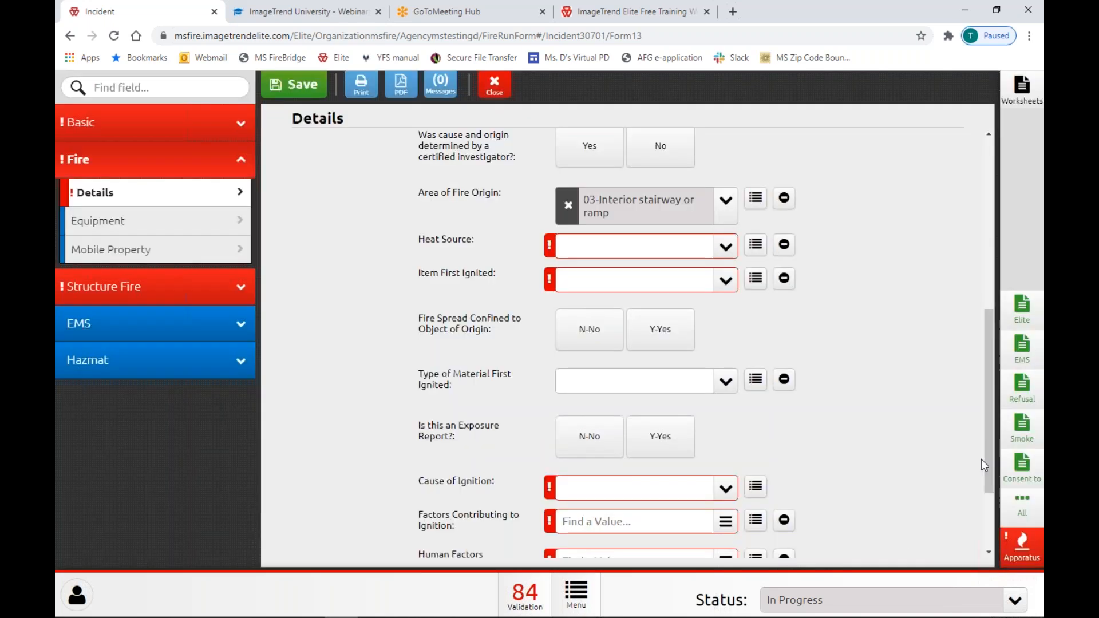
left_click(834, 600)
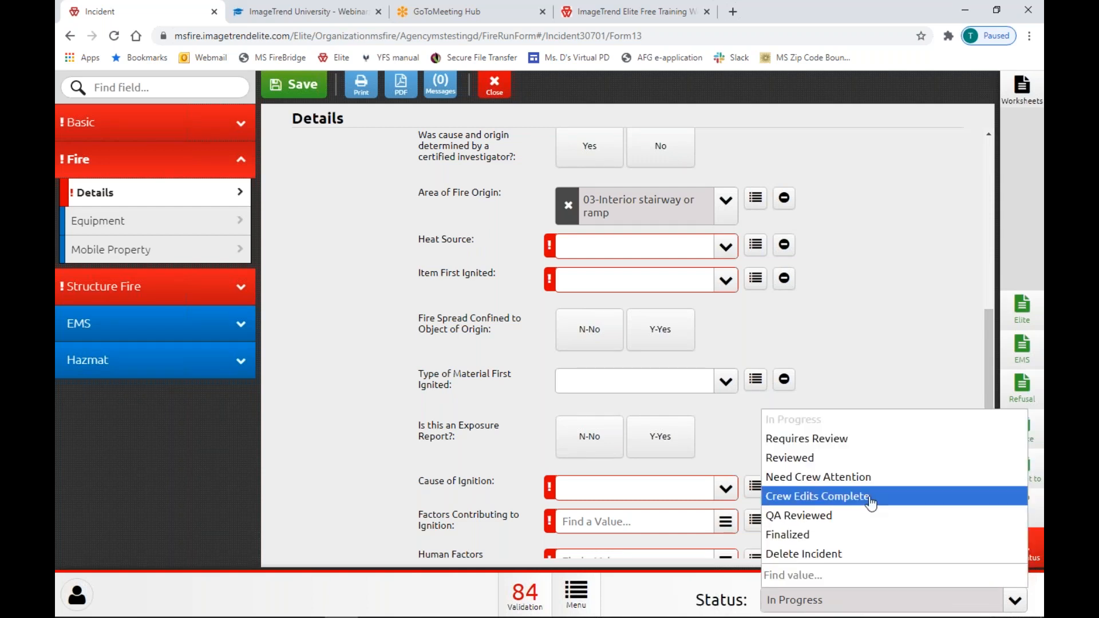
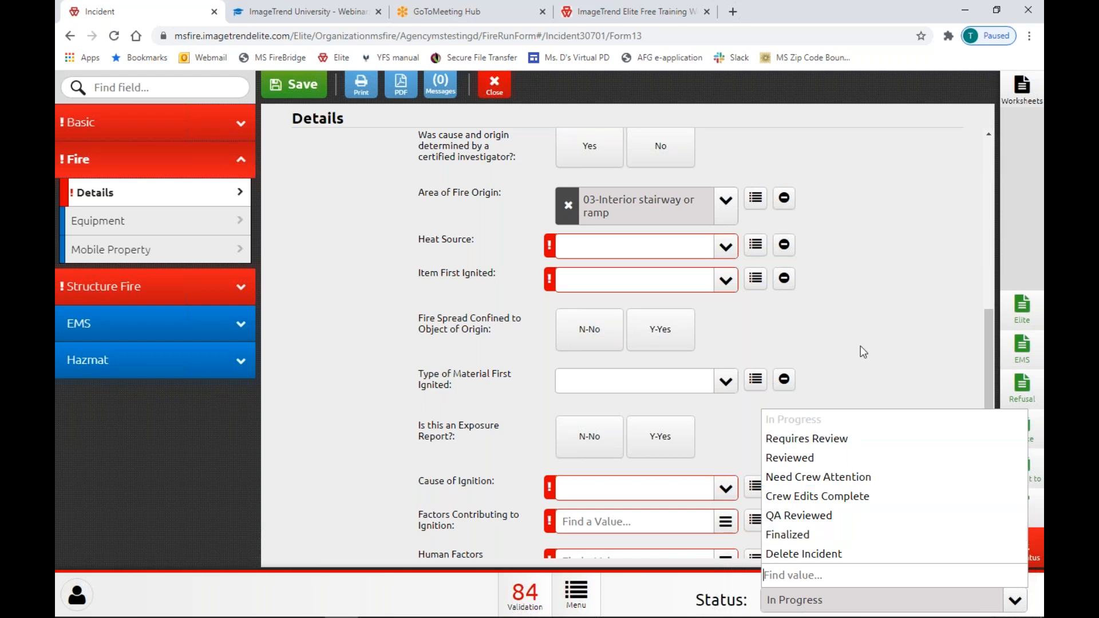
Dismiss the Status list, keeping the incident In Progress, and bring up the Apparatus Power Tool.
left_click(868, 331)
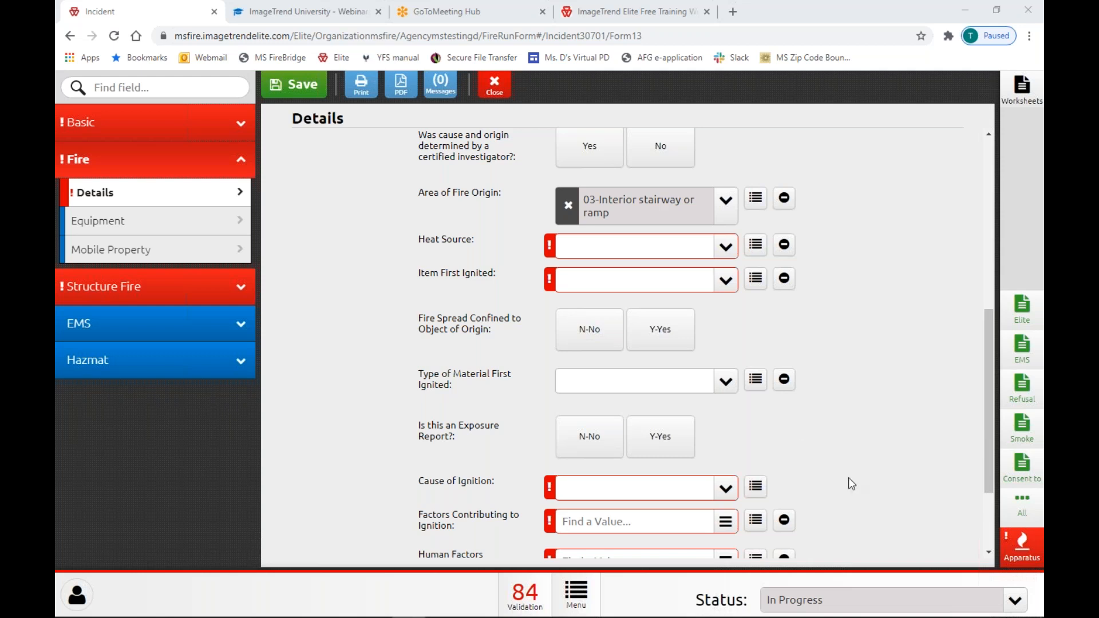
left_click(1013, 547)
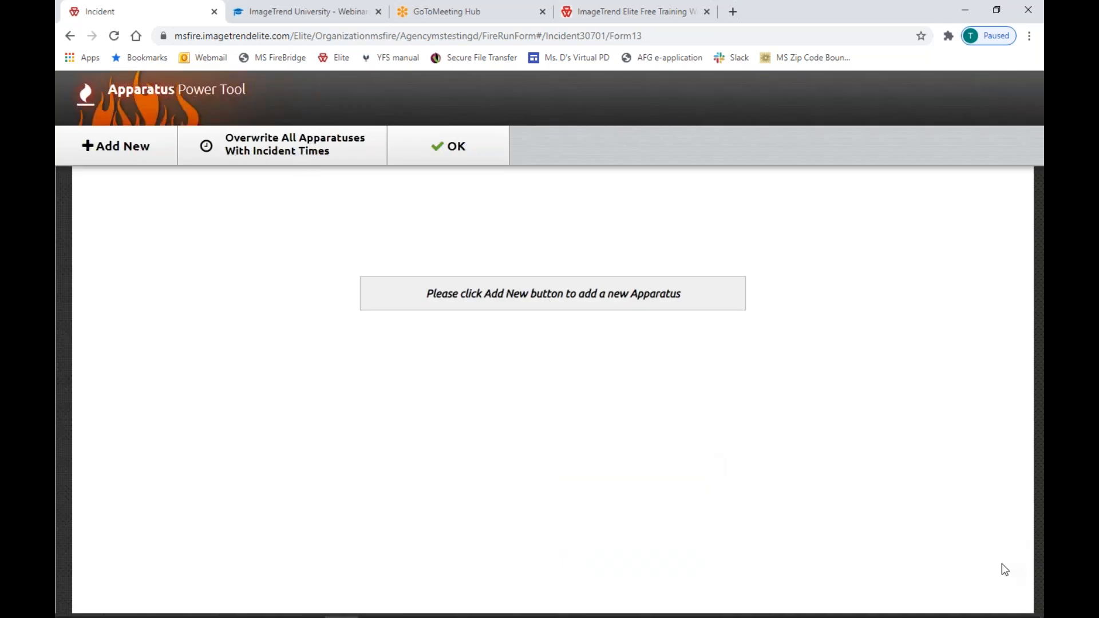
Add engine E1 to the incident and assign three crew members to it.
left_click(115, 148)
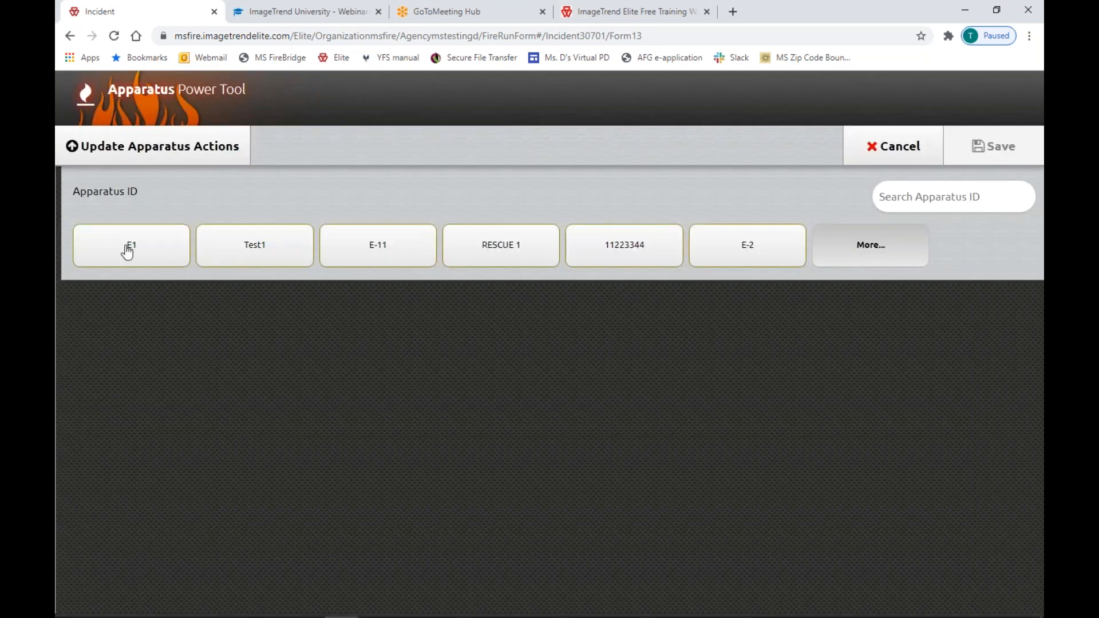
left_click(127, 249)
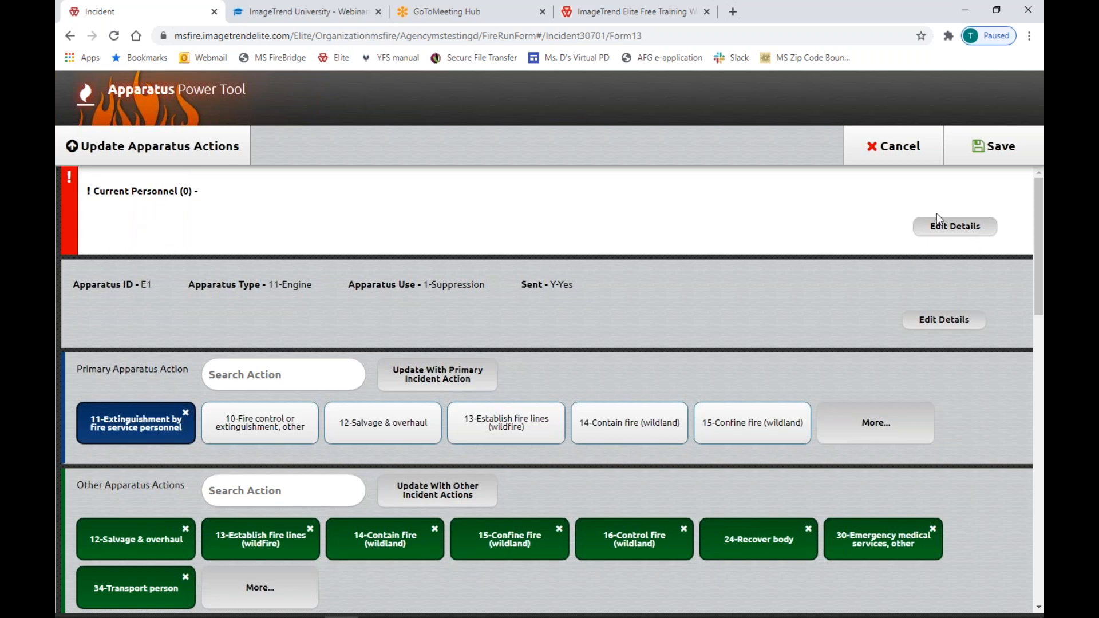
left_click(945, 229)
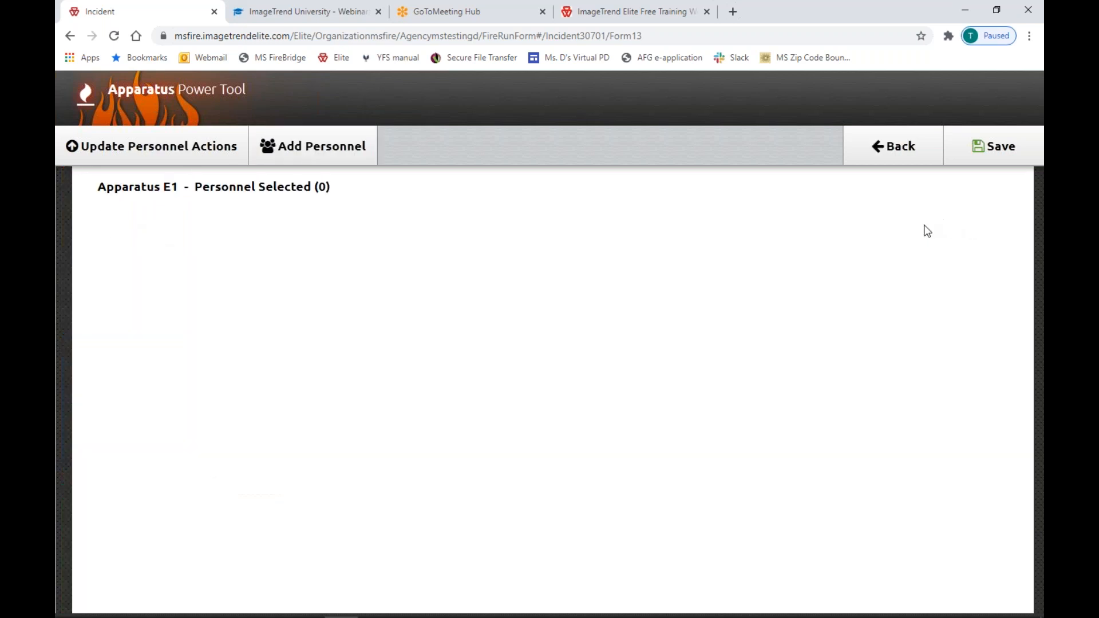
left_click(290, 150)
left_click(182, 312)
left_click(415, 325)
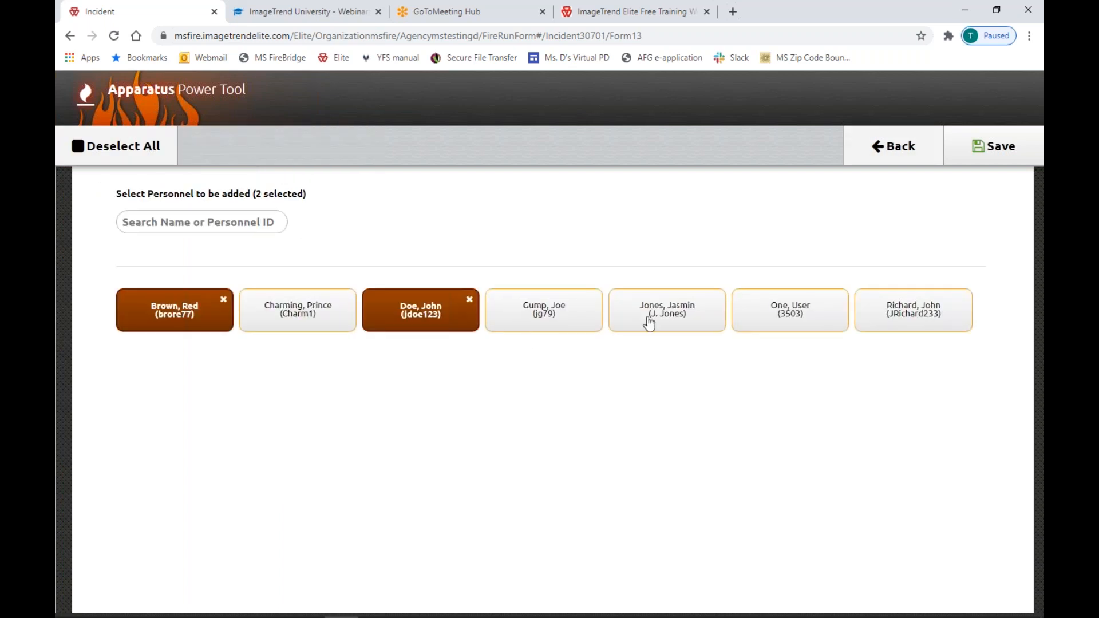
left_click(651, 321)
left_click(1004, 148)
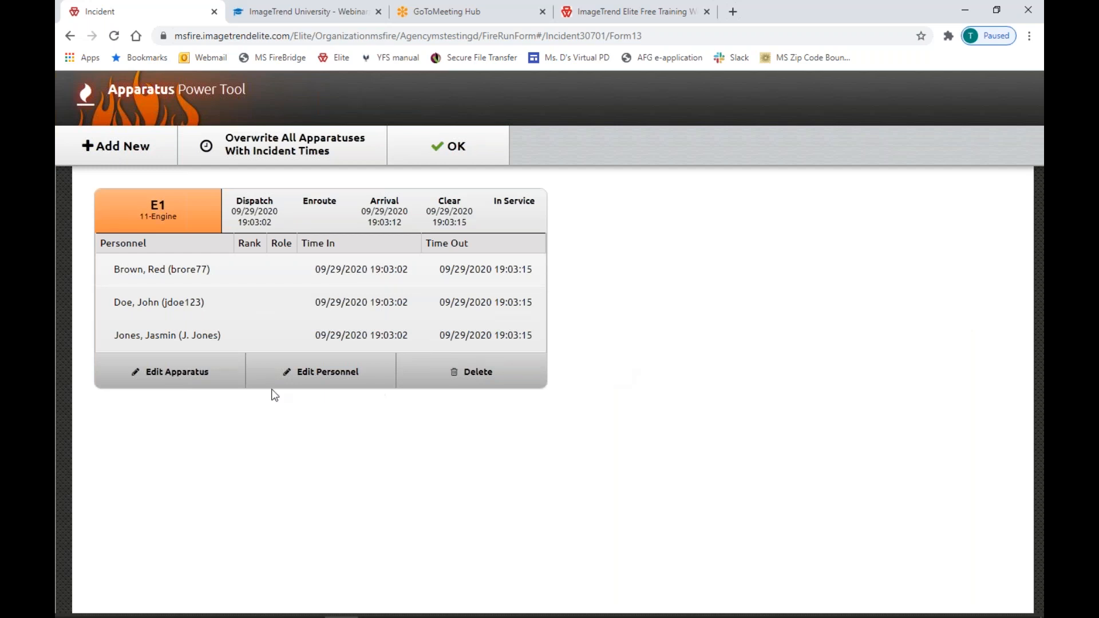
Look through E1's actions, times and narrative, then save its apparatus details.
left_click(182, 381)
scroll(366, 443, "down", 1)
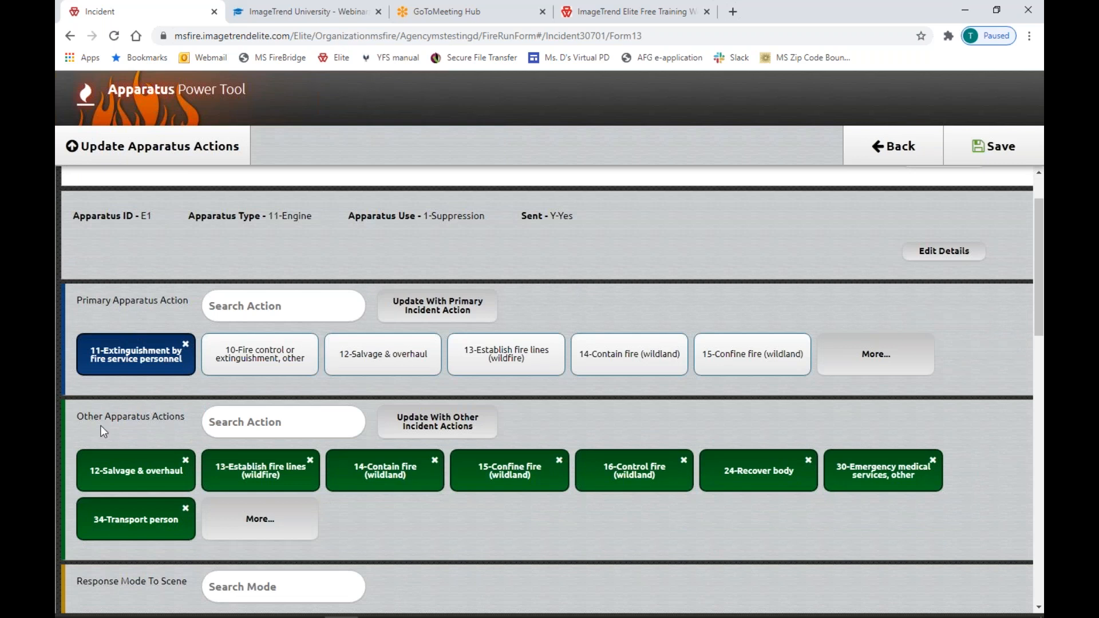
scroll(150, 432, "down", 7)
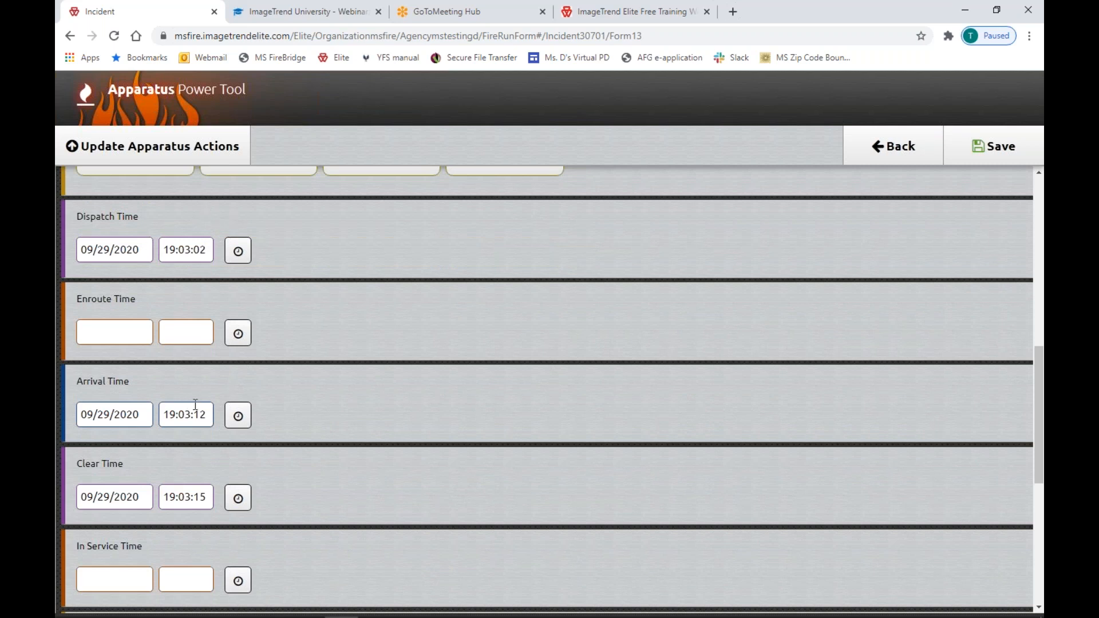
scroll(195, 405, "down", 6)
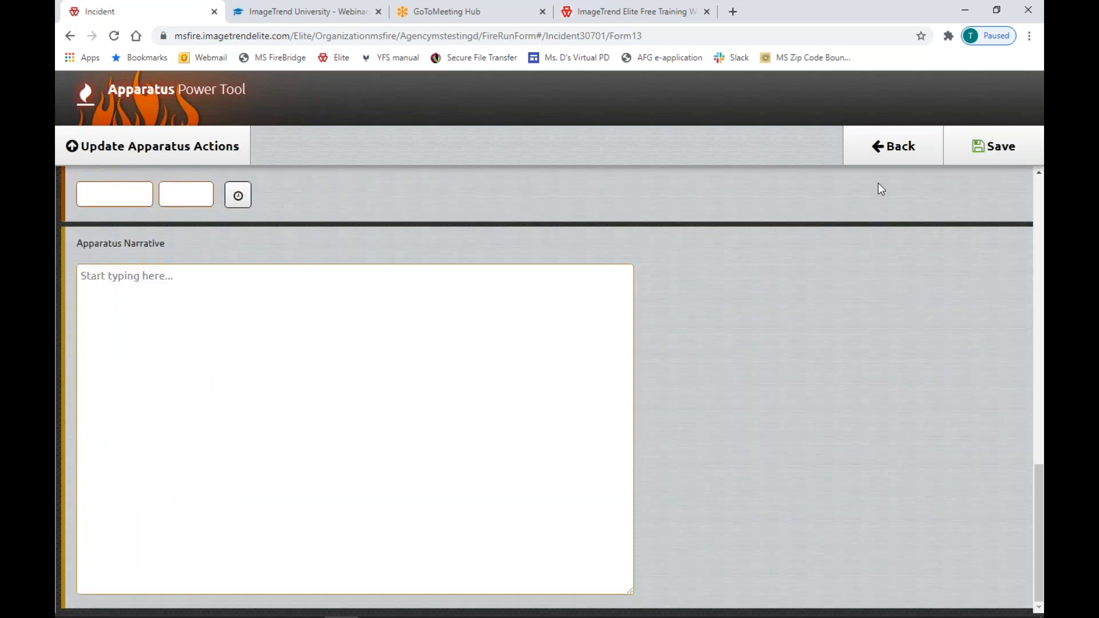
scroll(756, 220, "up", 1)
left_click(986, 150)
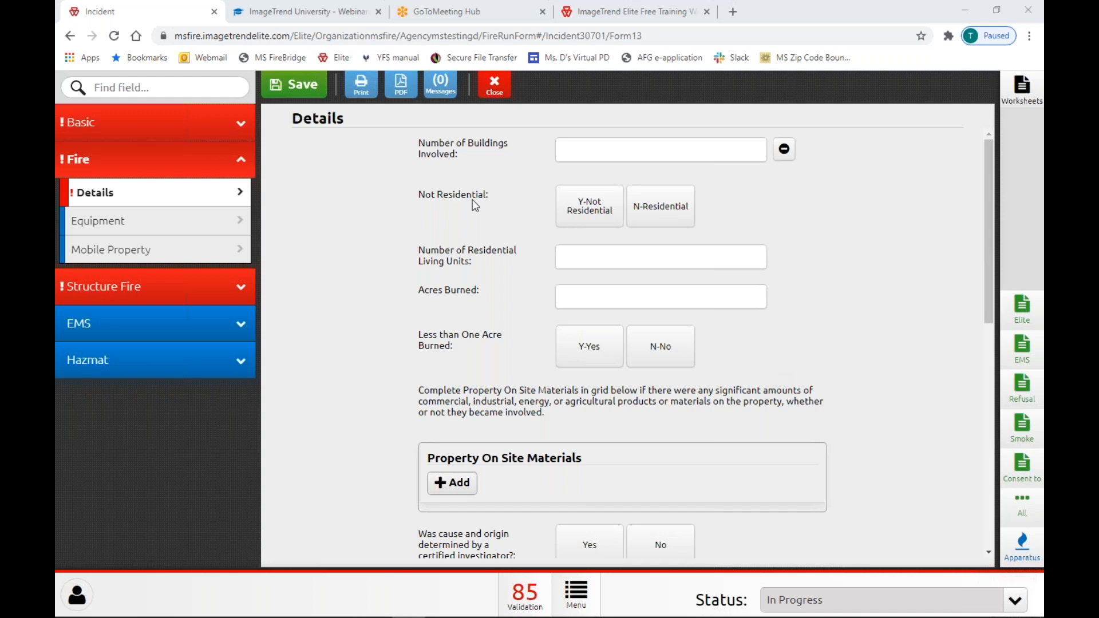
Expand Basic, view the Summary narrative, then go back to incident 20435's Details page.
left_click(170, 136)
left_click(117, 123)
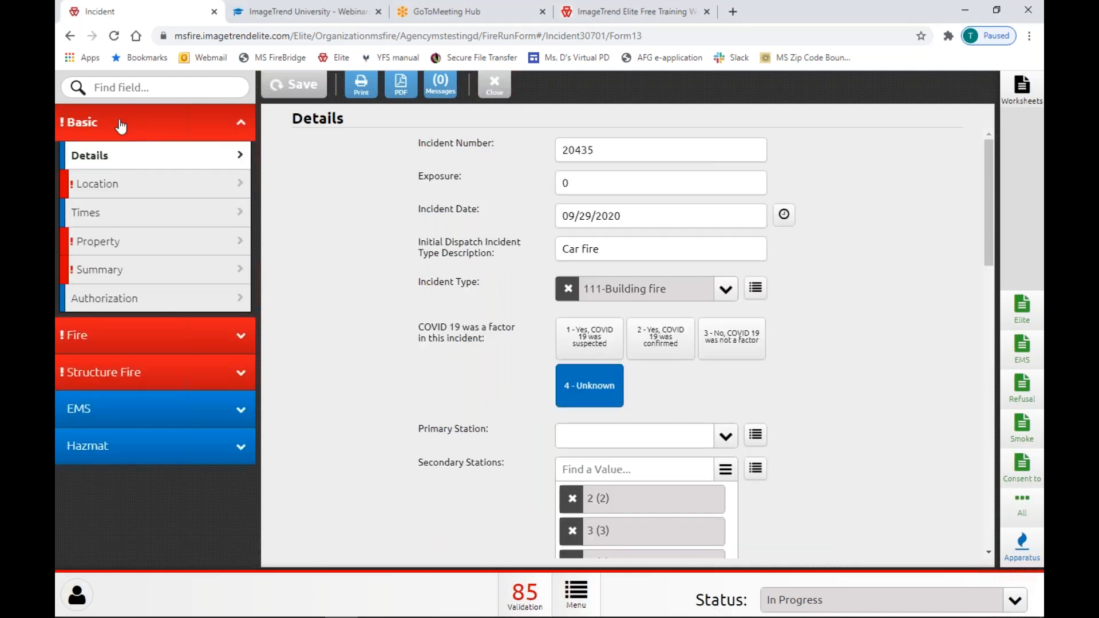
left_click(115, 272)
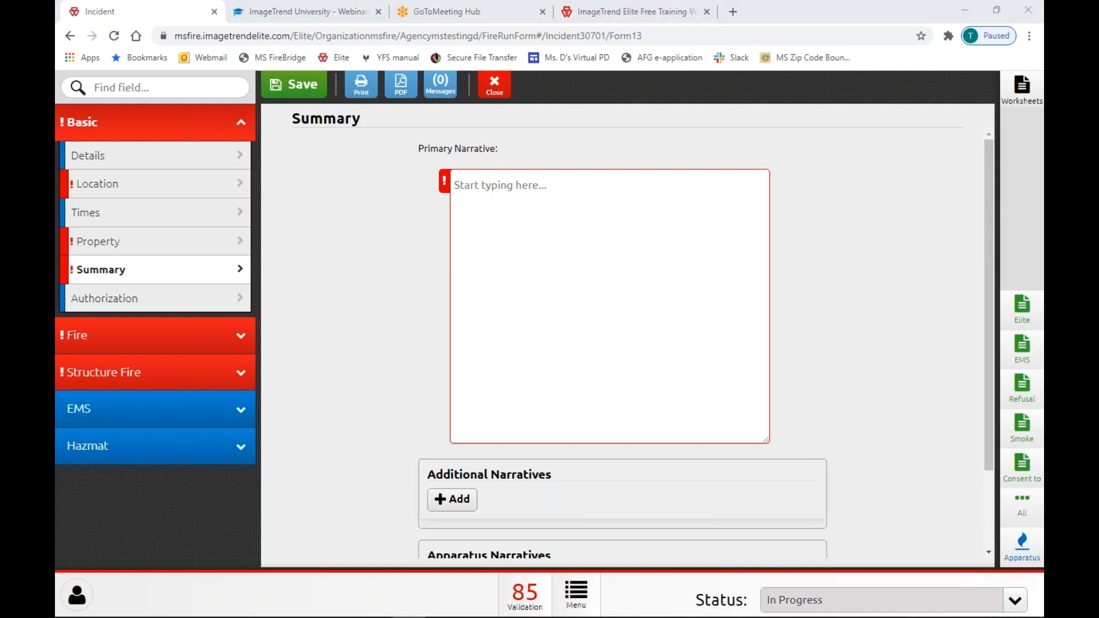
left_click(167, 158)
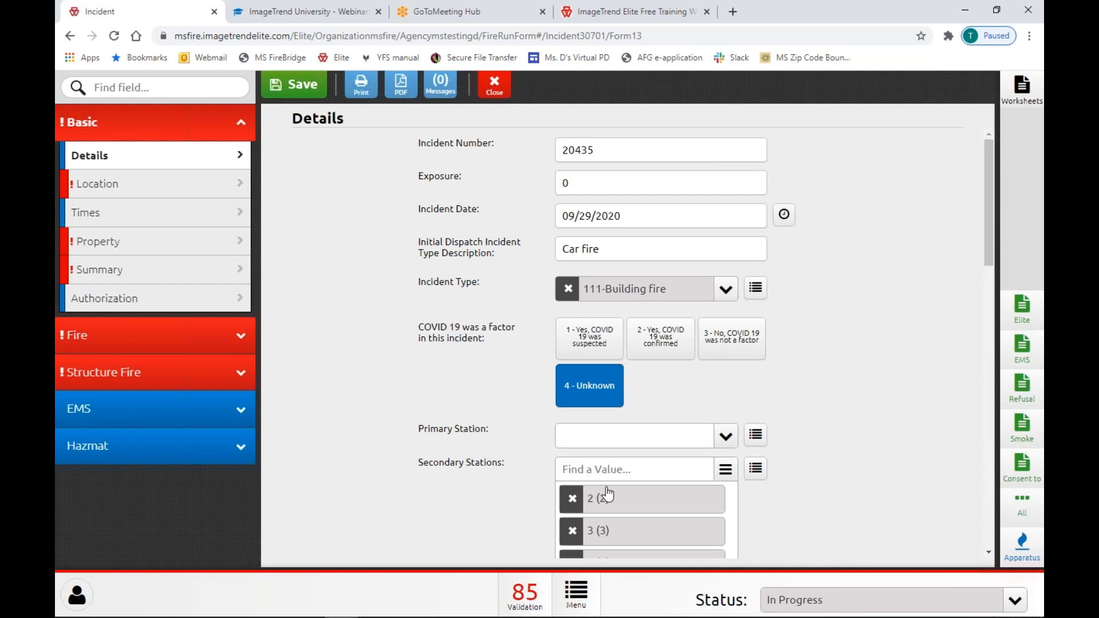
left_click(986, 321)
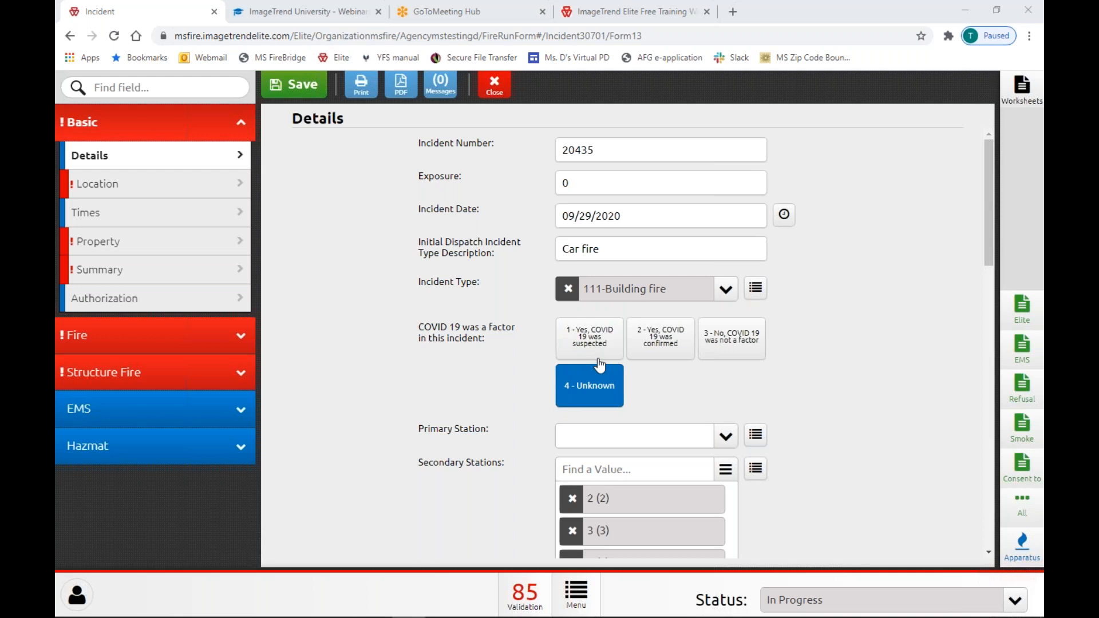
left_click(727, 292)
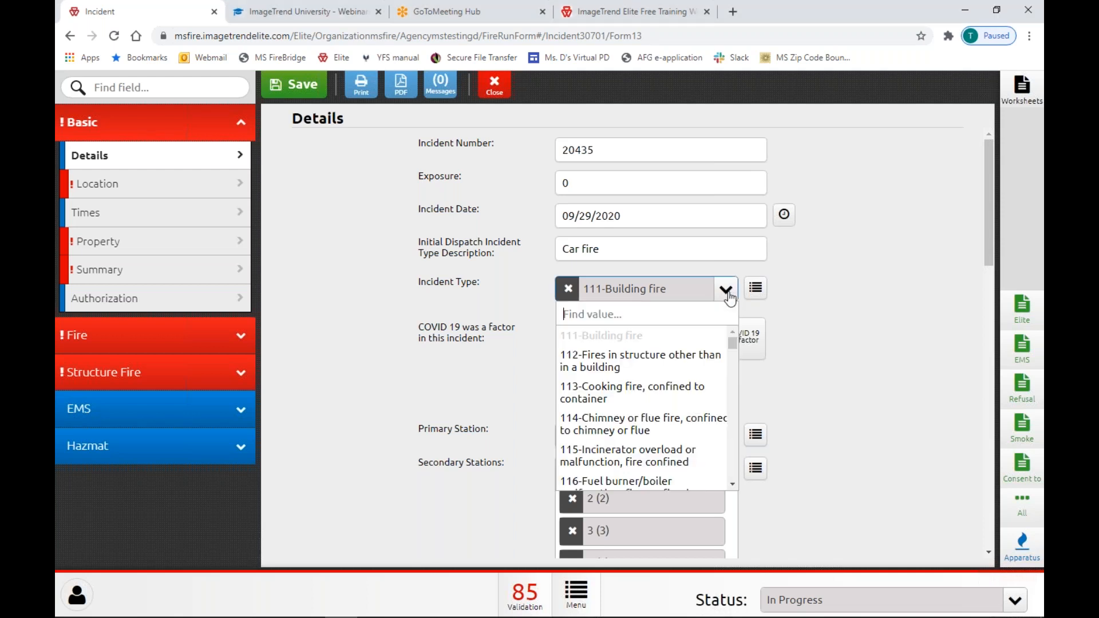
type("cancel")
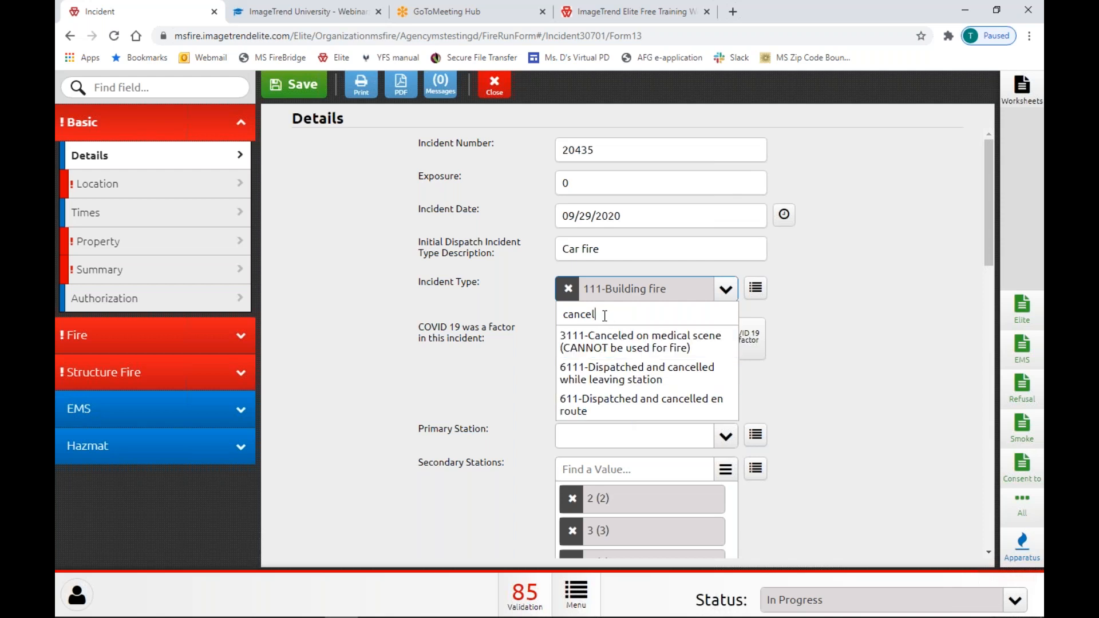
left_click(875, 336)
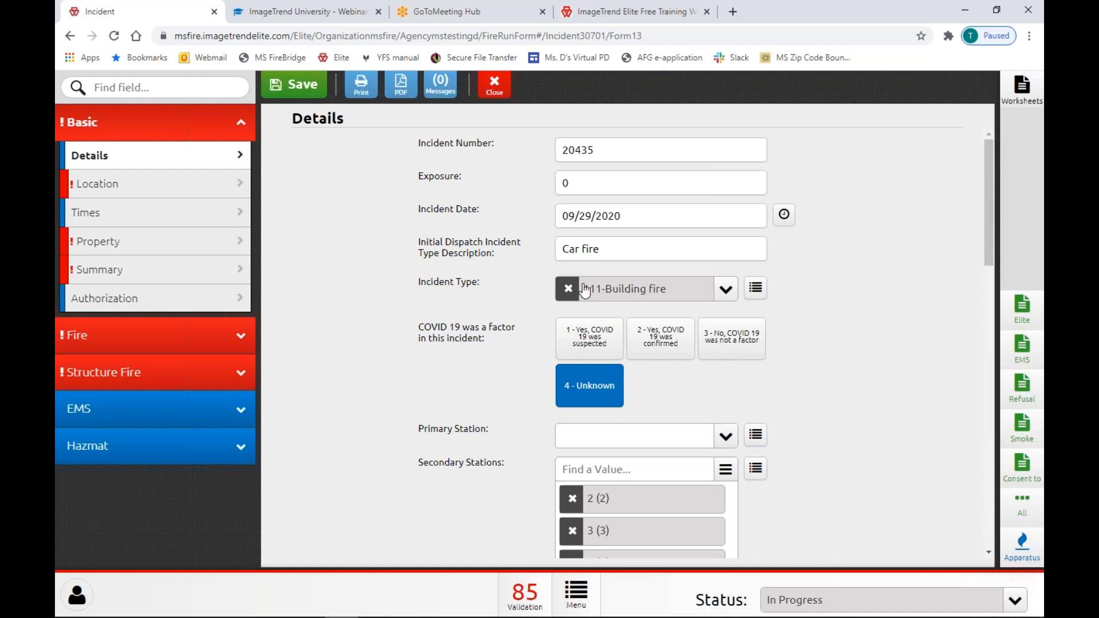
left_click(725, 292)
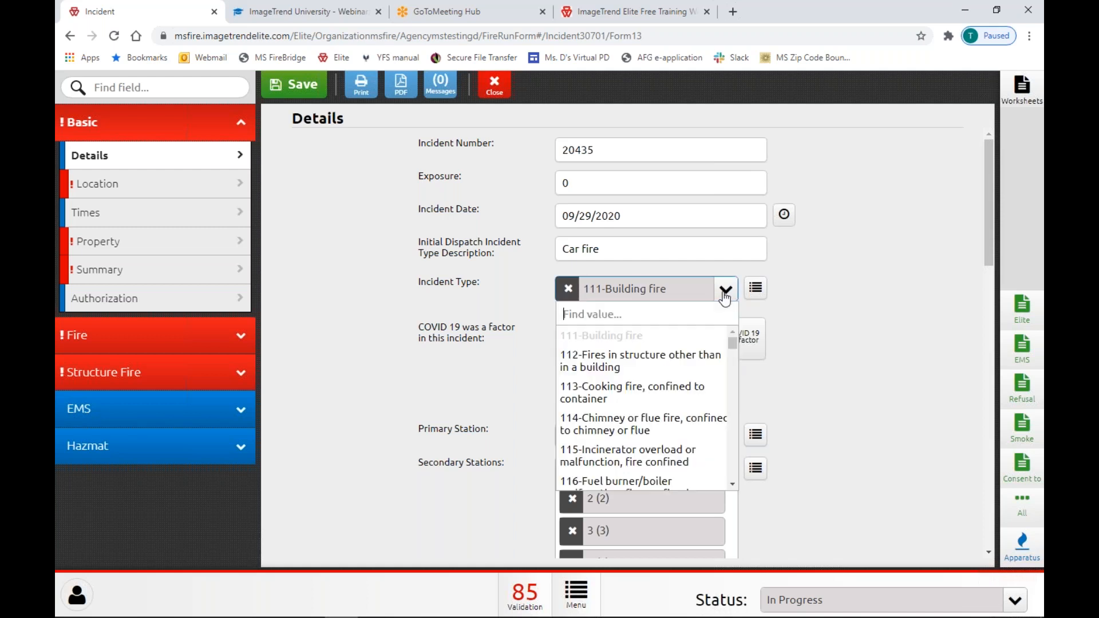
type("medical alert")
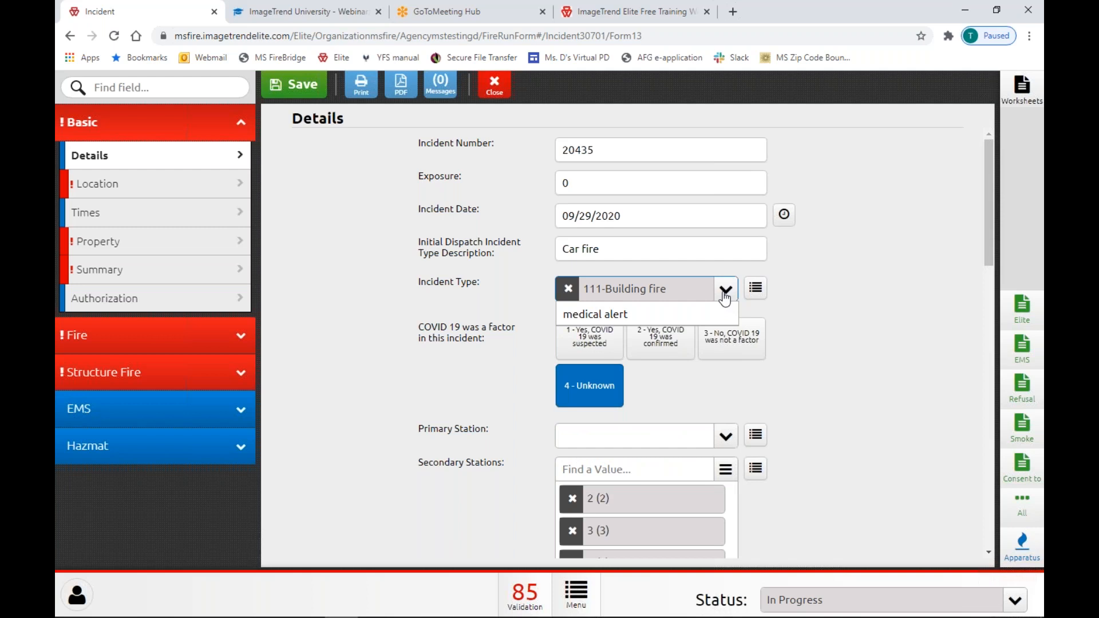
left_click(725, 294)
left_click(724, 291)
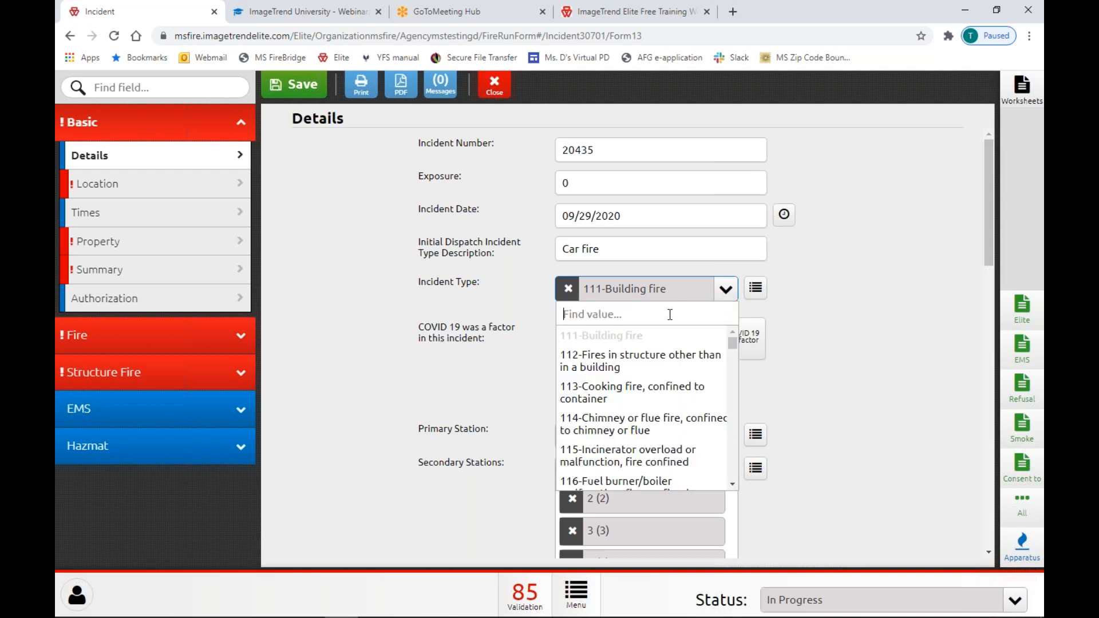
type("745")
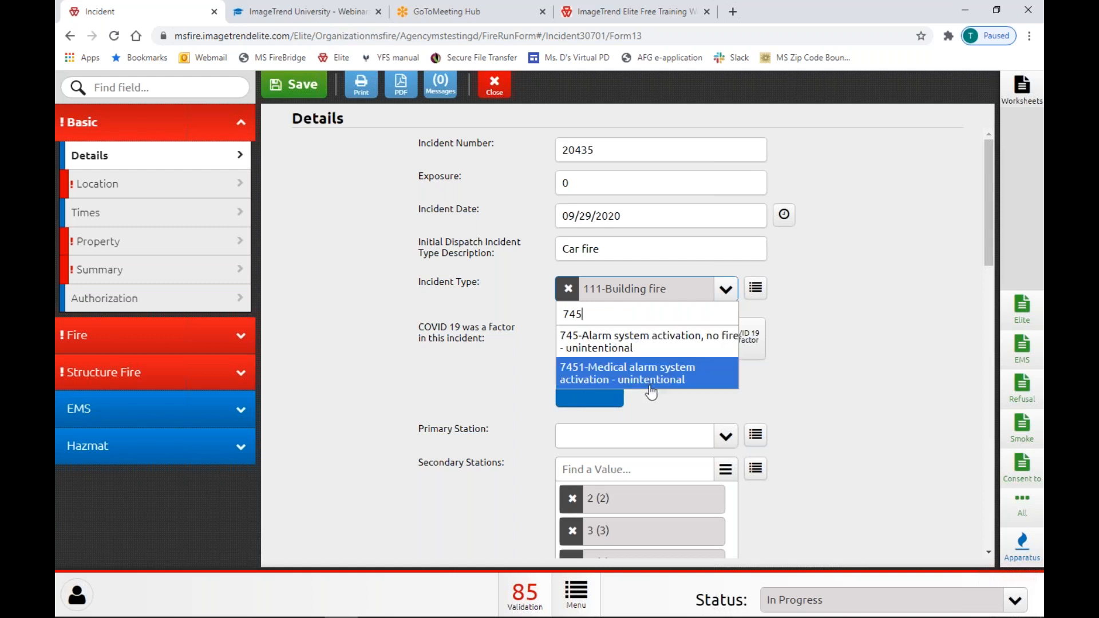
left_click(828, 420)
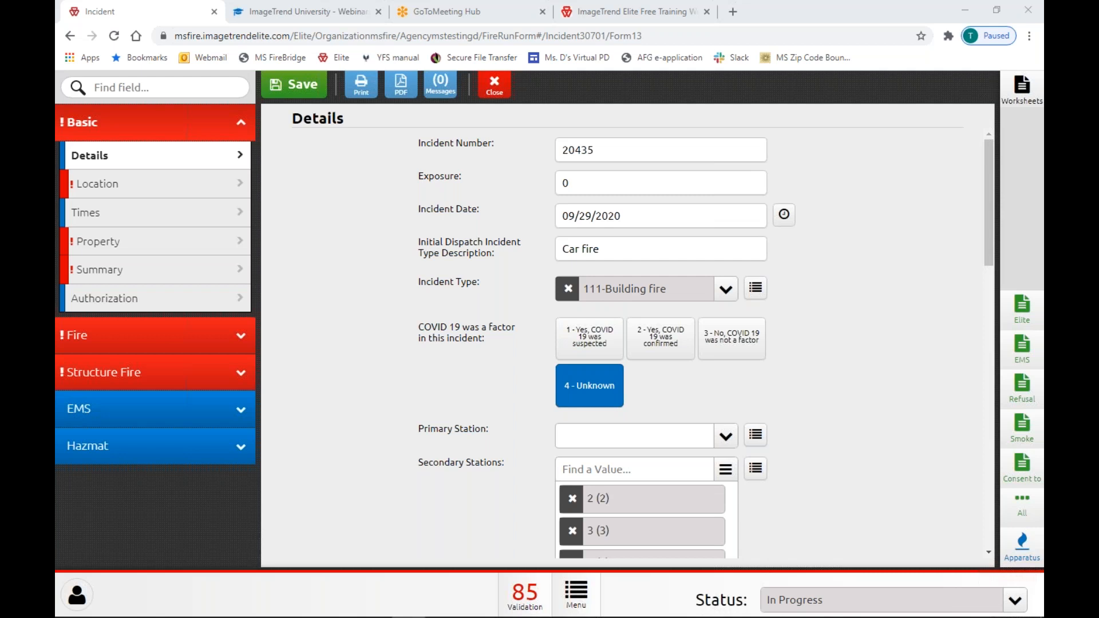
left_click(1022, 544)
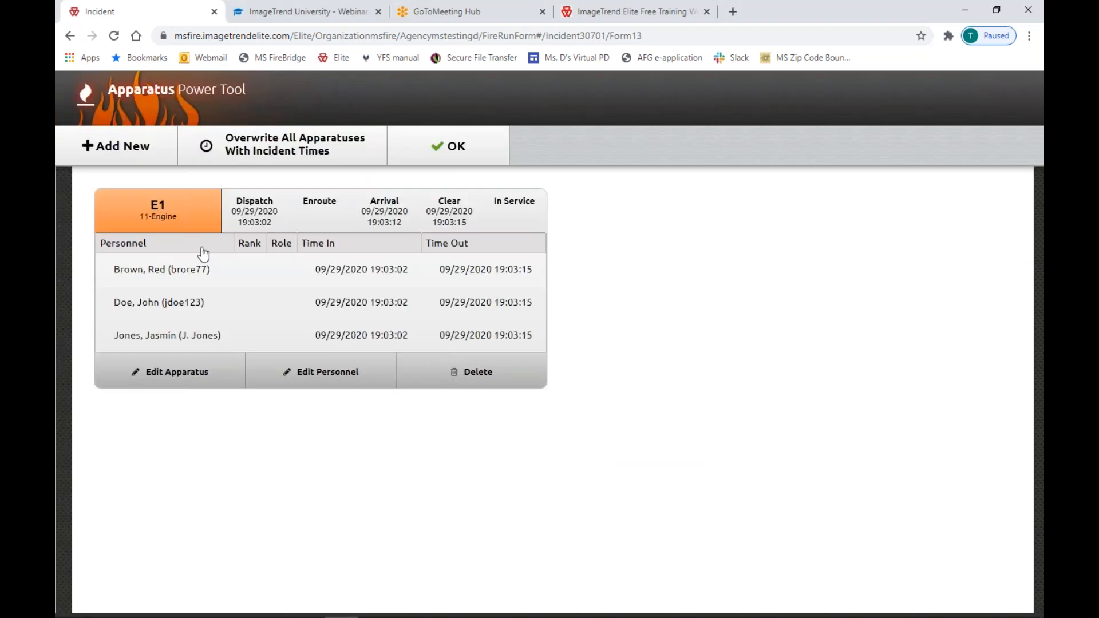
left_click(189, 374)
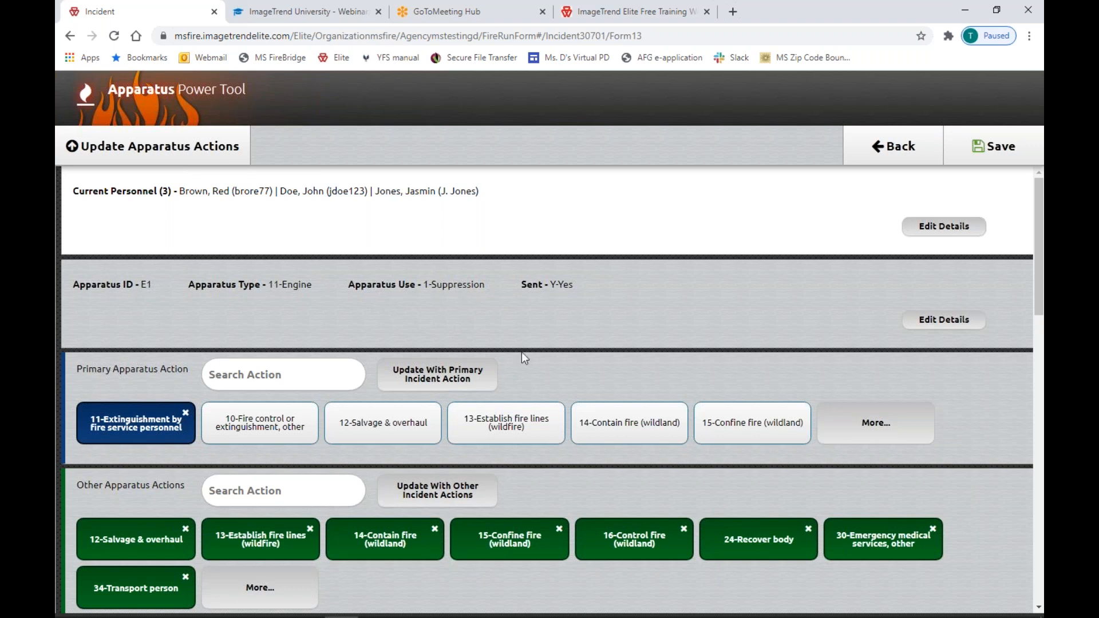
left_click(950, 321)
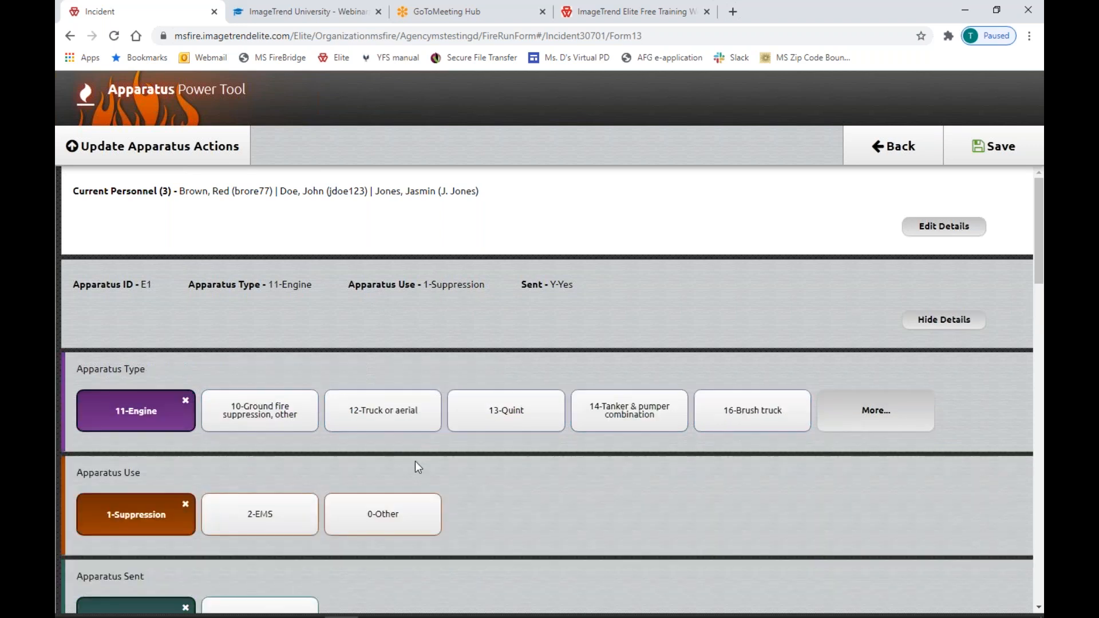
left_click(263, 530)
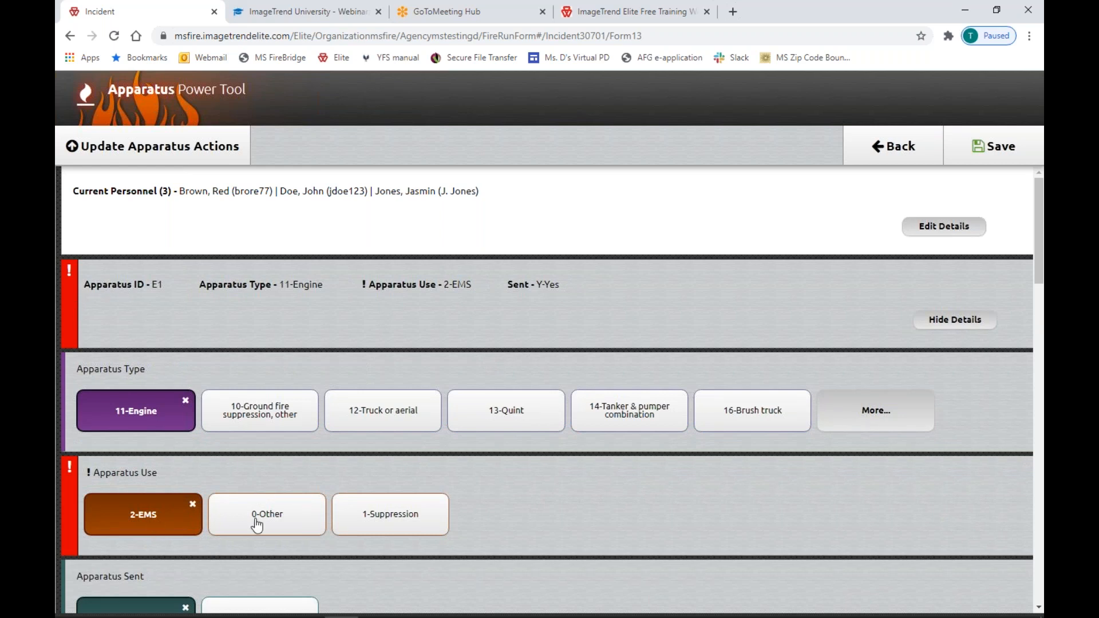
left_click(277, 522)
left_click(401, 525)
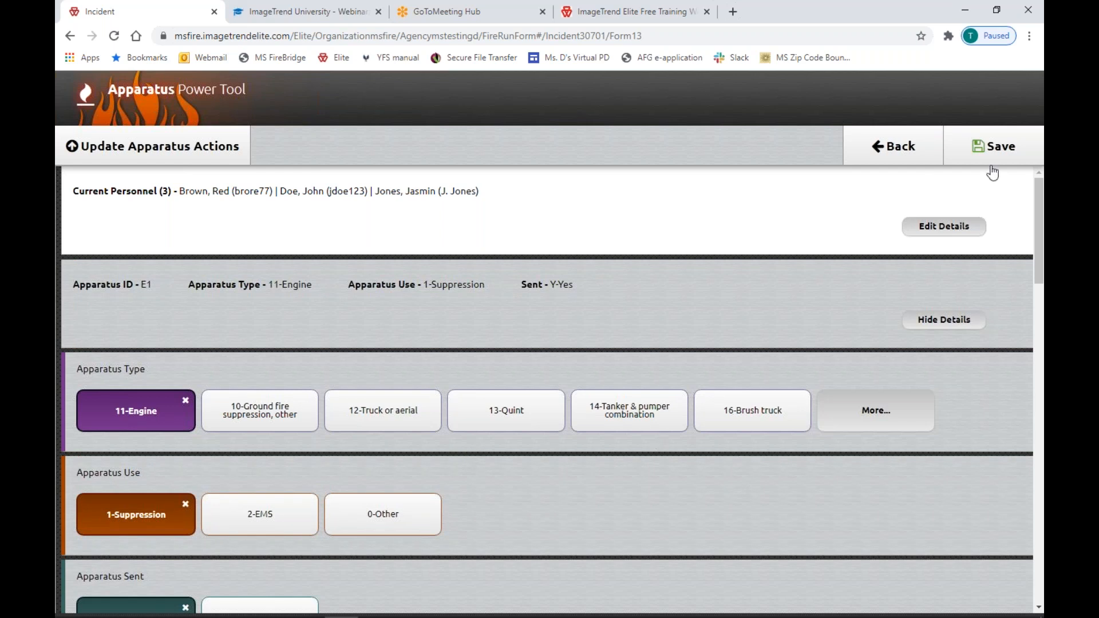
left_click(926, 152)
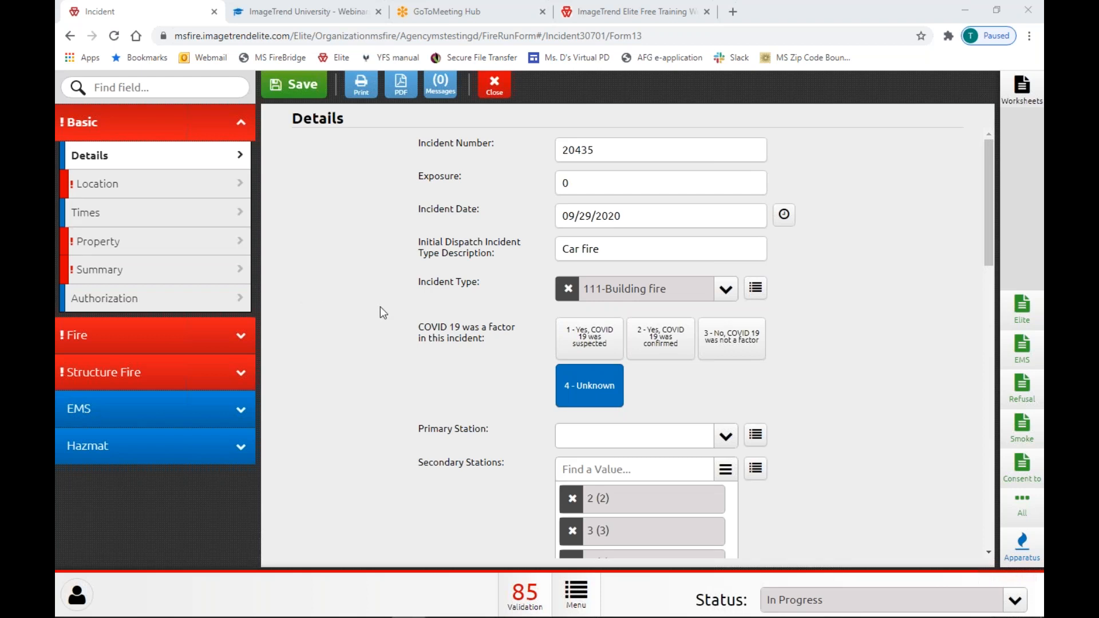
Clear the None value on Aid Given or Received and select 3-Mutual aid given.
scroll(444, 349, "down", 6)
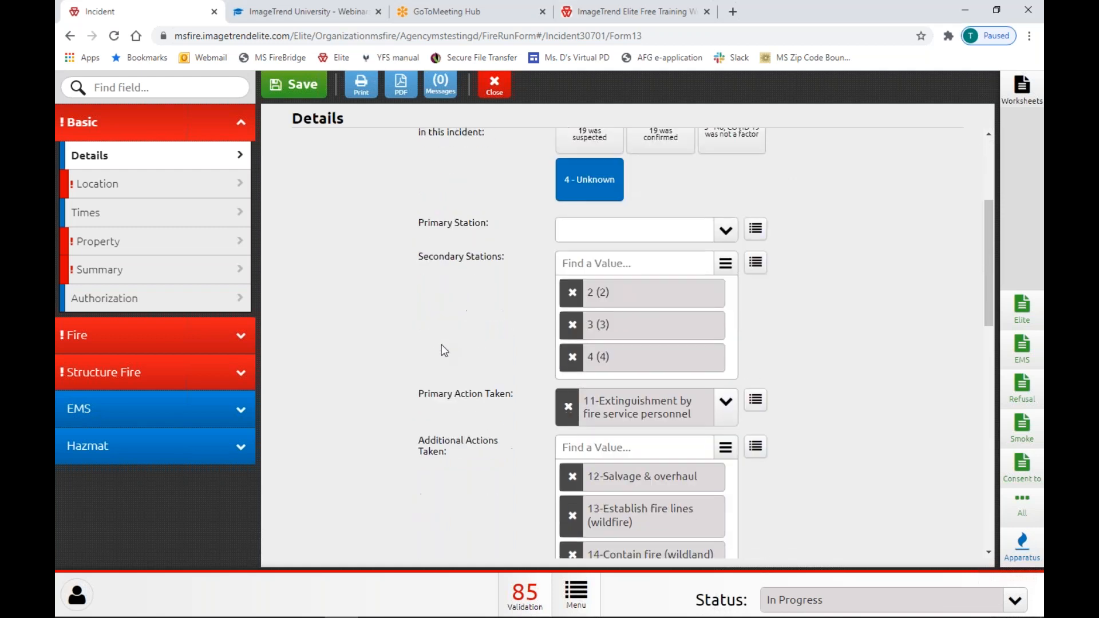
scroll(453, 355, "up", 5)
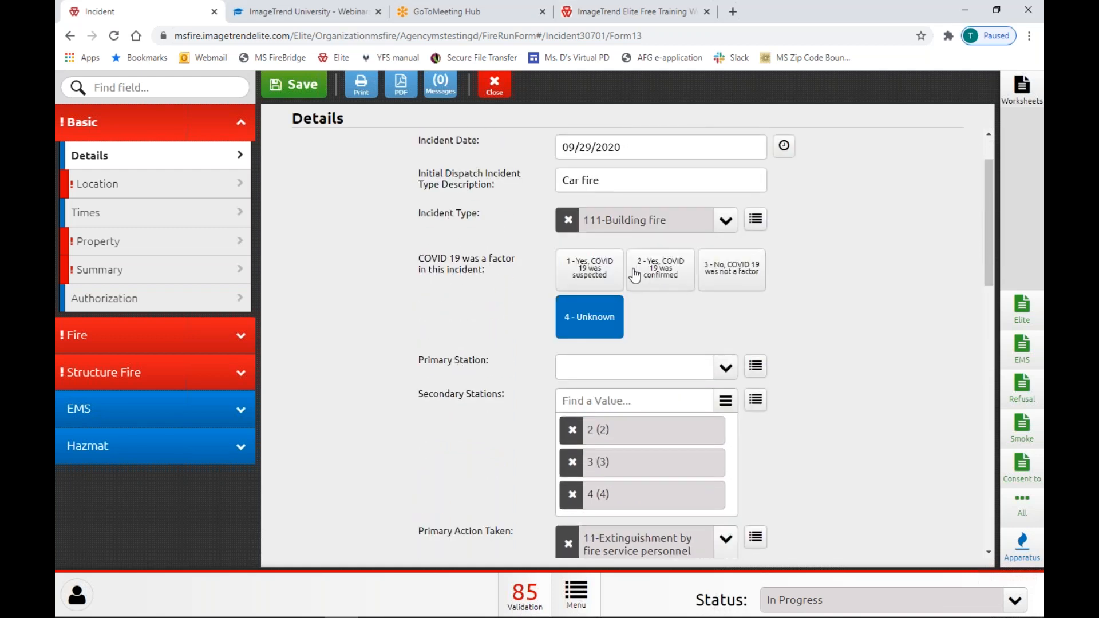
scroll(687, 322, "down", 1)
scroll(840, 329, "down", 9)
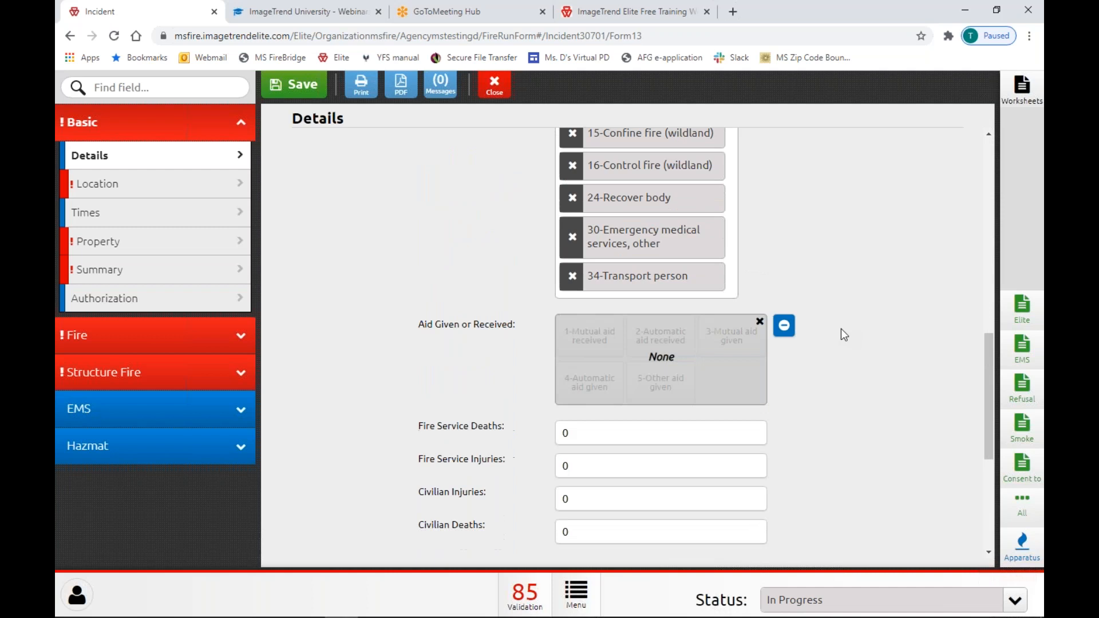
left_click(785, 303)
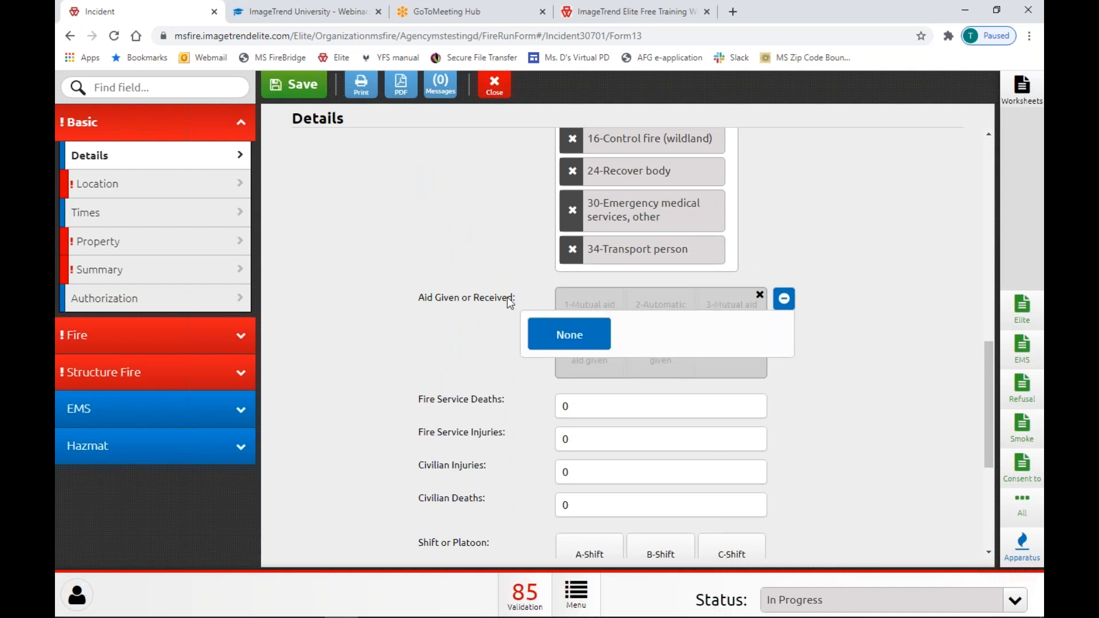
left_click(584, 336)
left_click(589, 312)
left_click(724, 312)
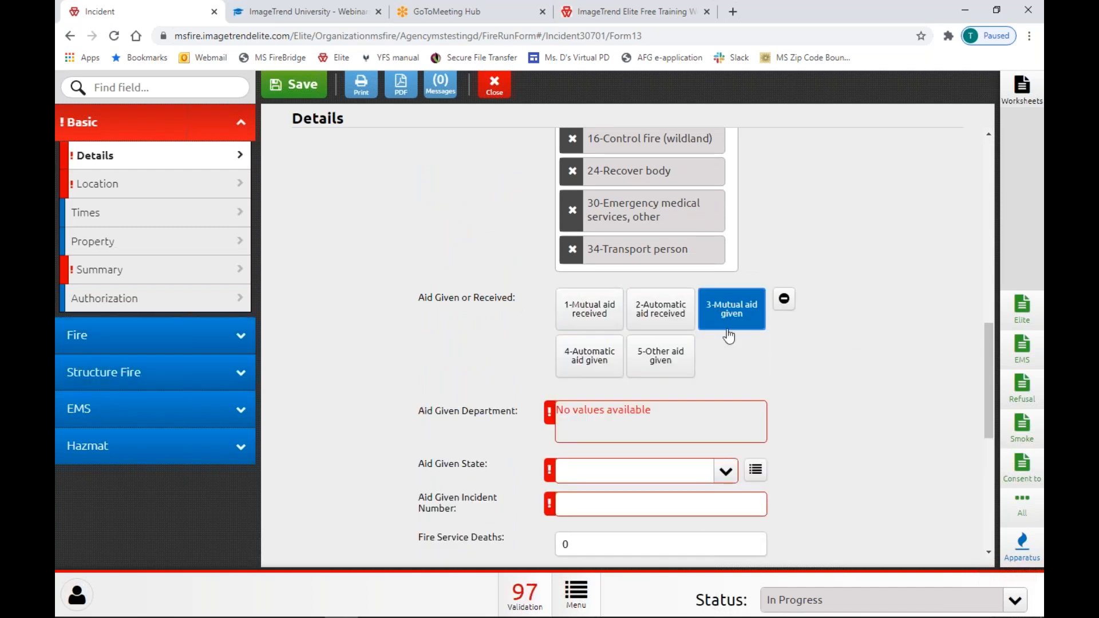
Check the Aid Given State list without choosing a state.
scroll(404, 272, "down", 2)
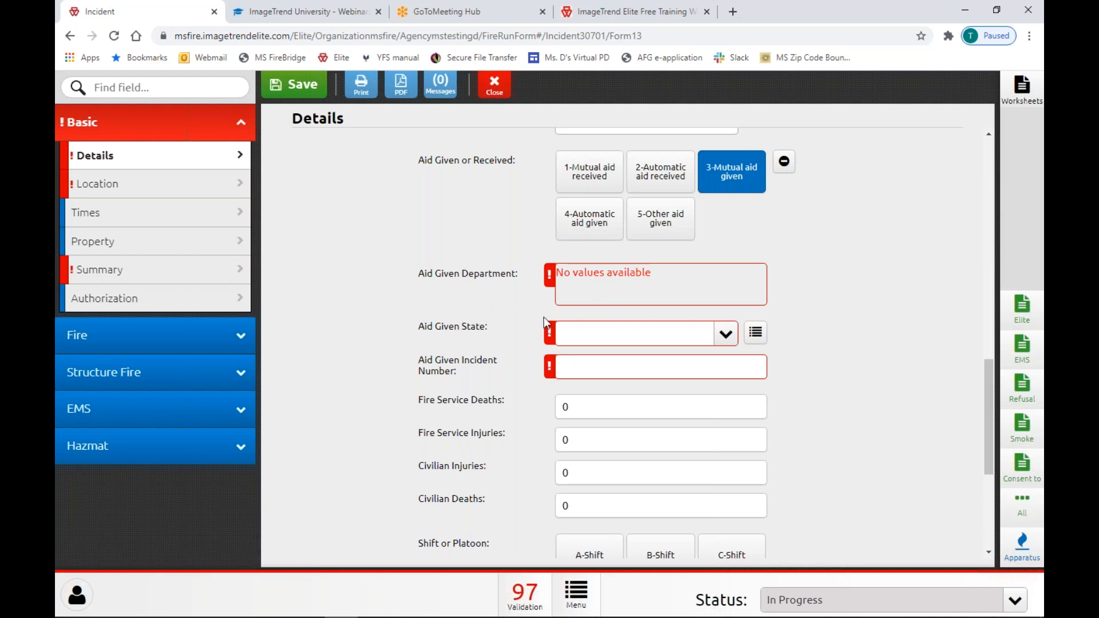
left_click(581, 338)
left_click(577, 337)
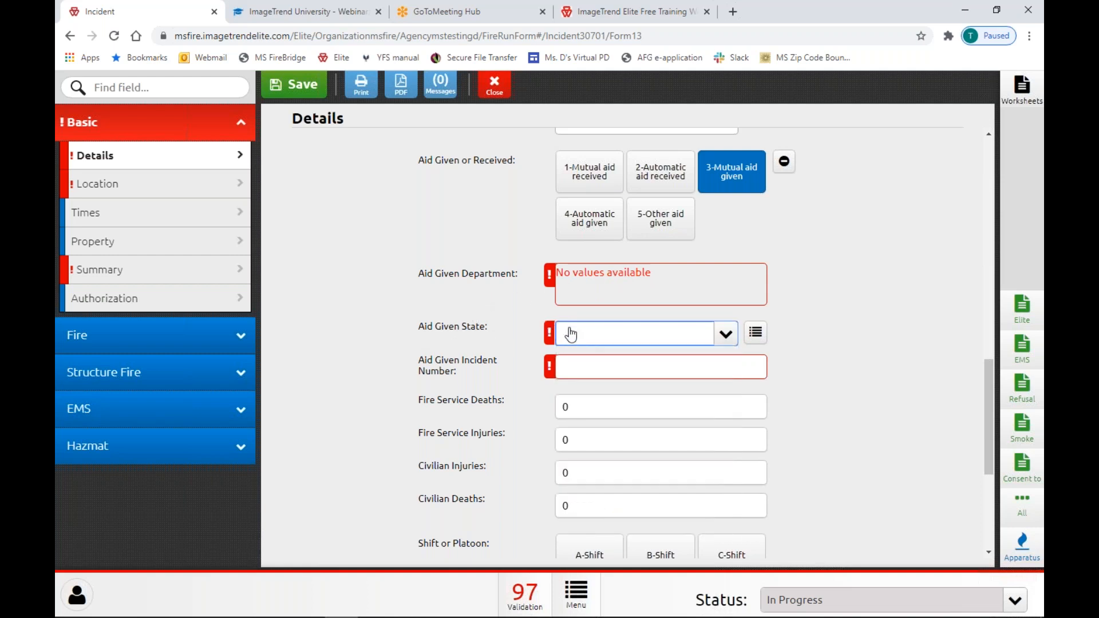
left_click(420, 363)
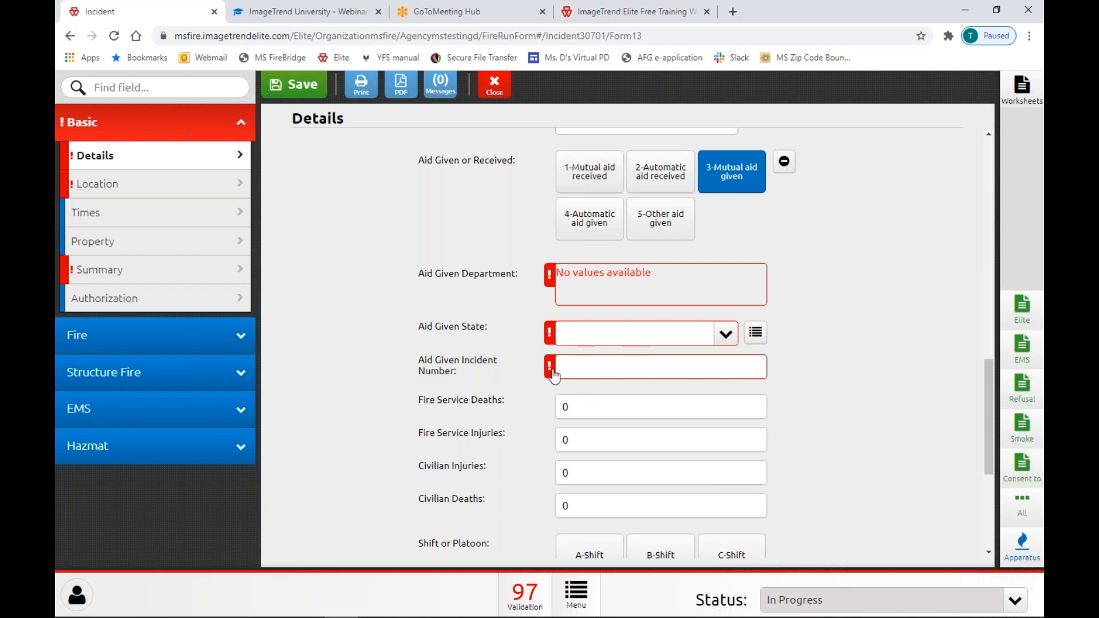
mouse_move(551, 371)
Generate an NFIRS Module Report including Civilian Casualties, Worksheets and Supplemental Forms, excluding Structure Fire, Apparatus/Personnel and Fire.
left_click(360, 98)
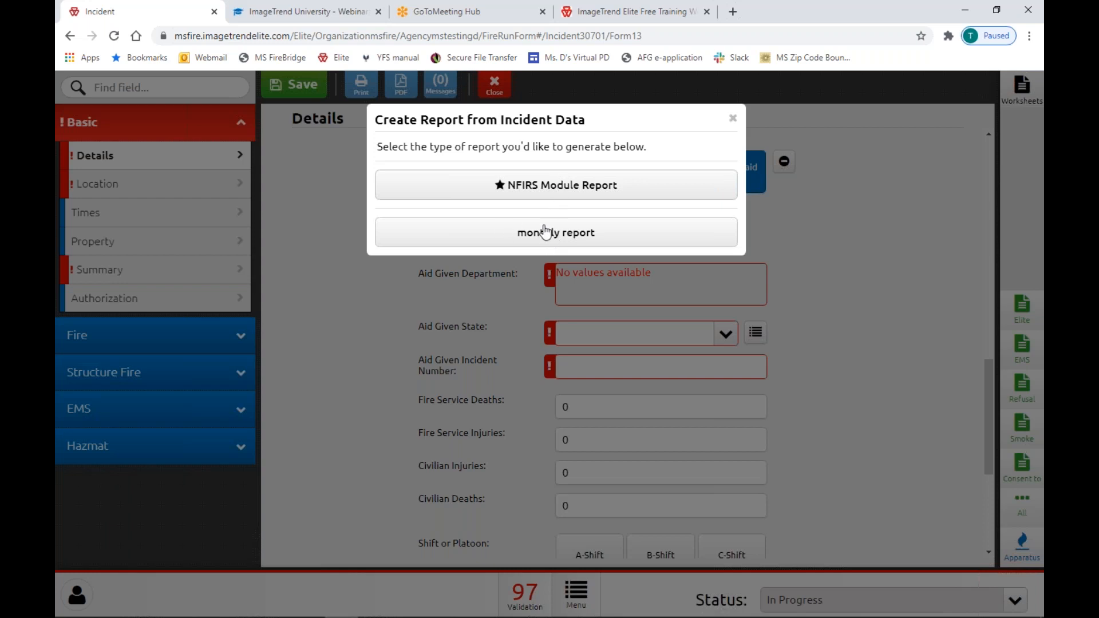
left_click(554, 185)
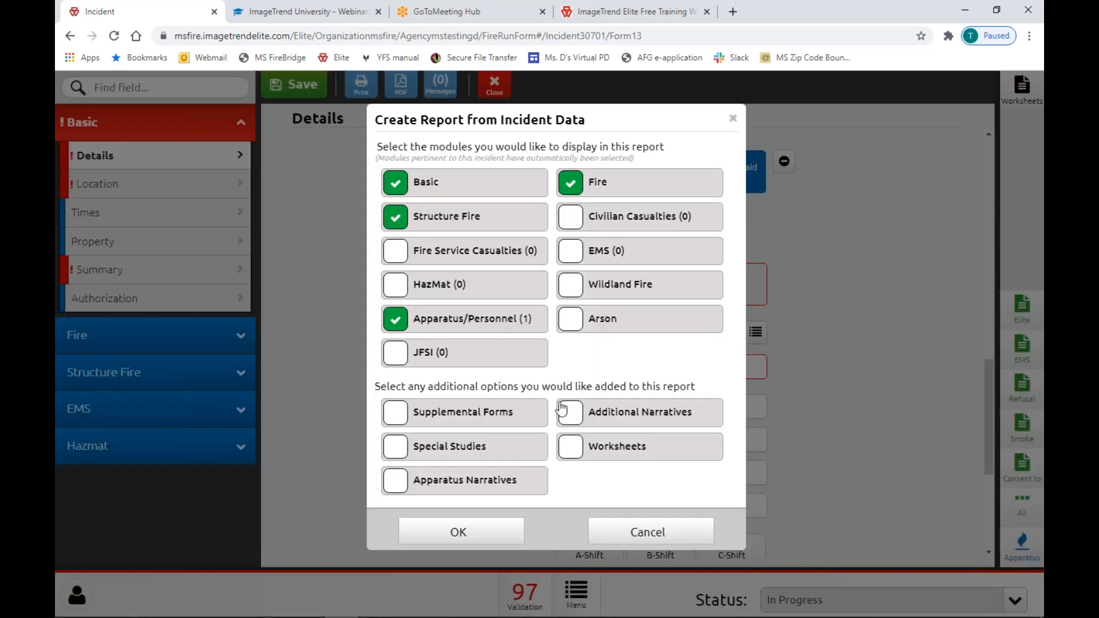
left_click(401, 225)
left_click(389, 320)
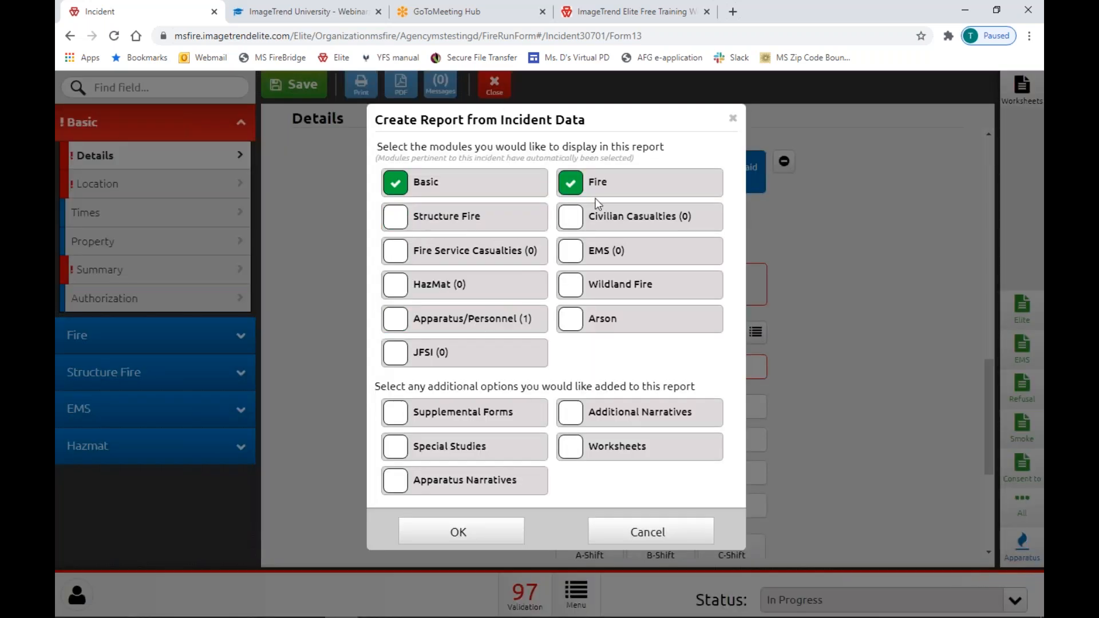
left_click(578, 194)
left_click(579, 224)
left_click(565, 448)
left_click(399, 416)
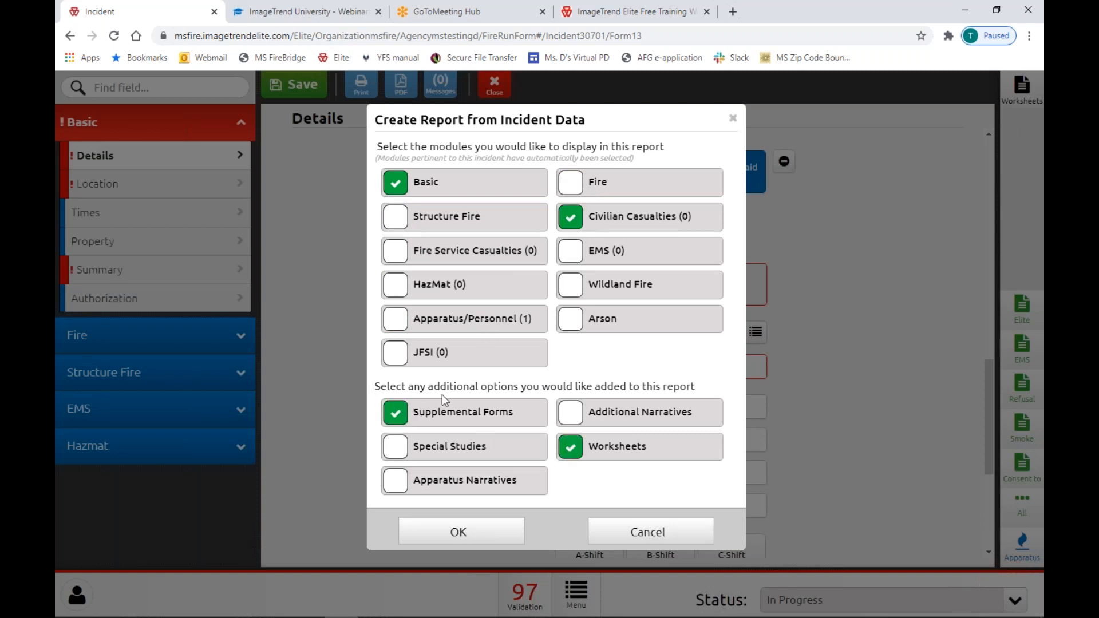
left_click(473, 537)
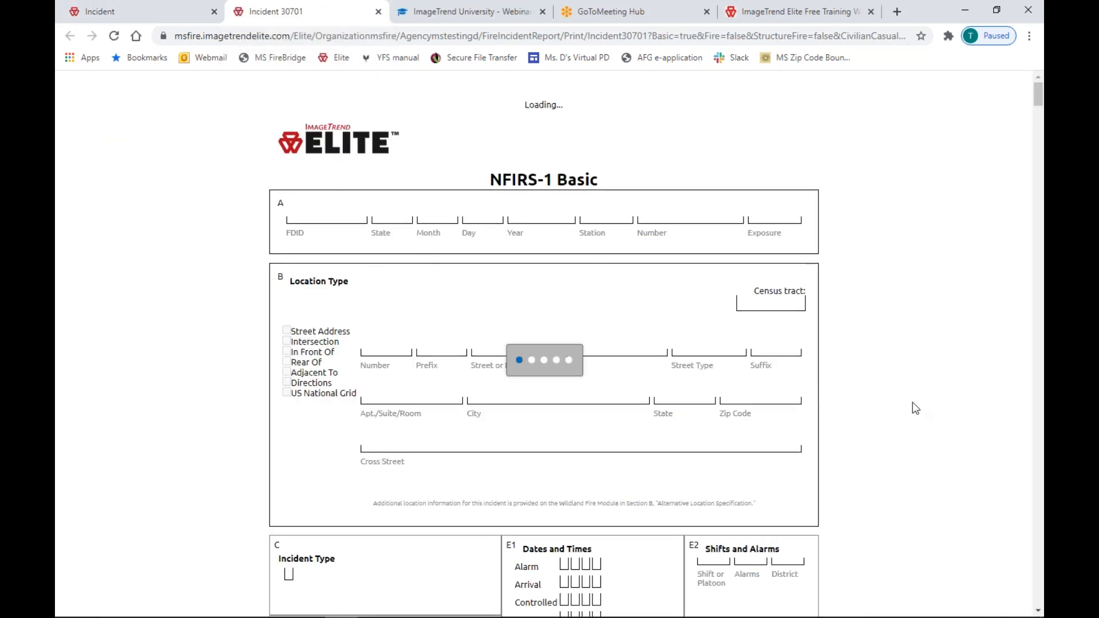
Close the Incident 30701 report tab and the incident form.
left_click(378, 11)
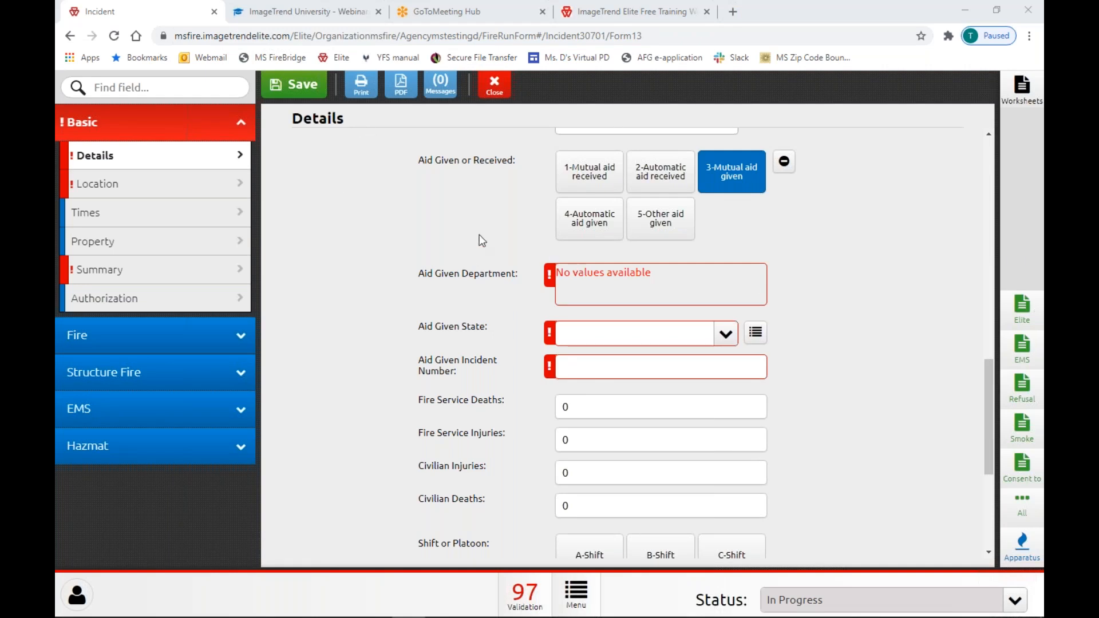
left_click(501, 93)
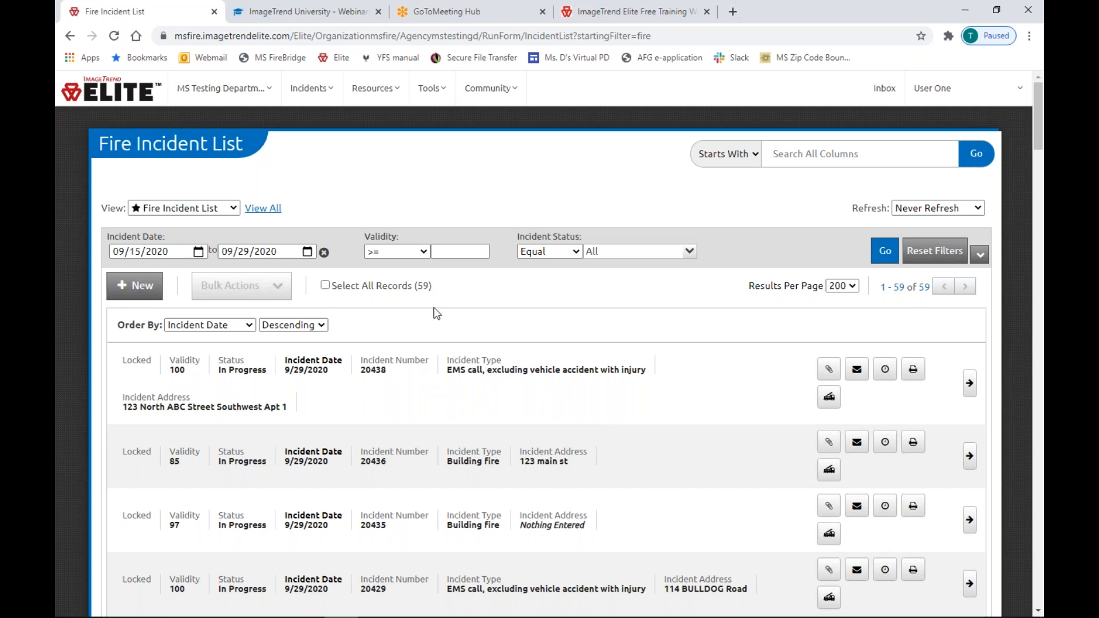
Clear the Incident Date range filter, keeping the list sorted in descending order.
left_click(309, 89)
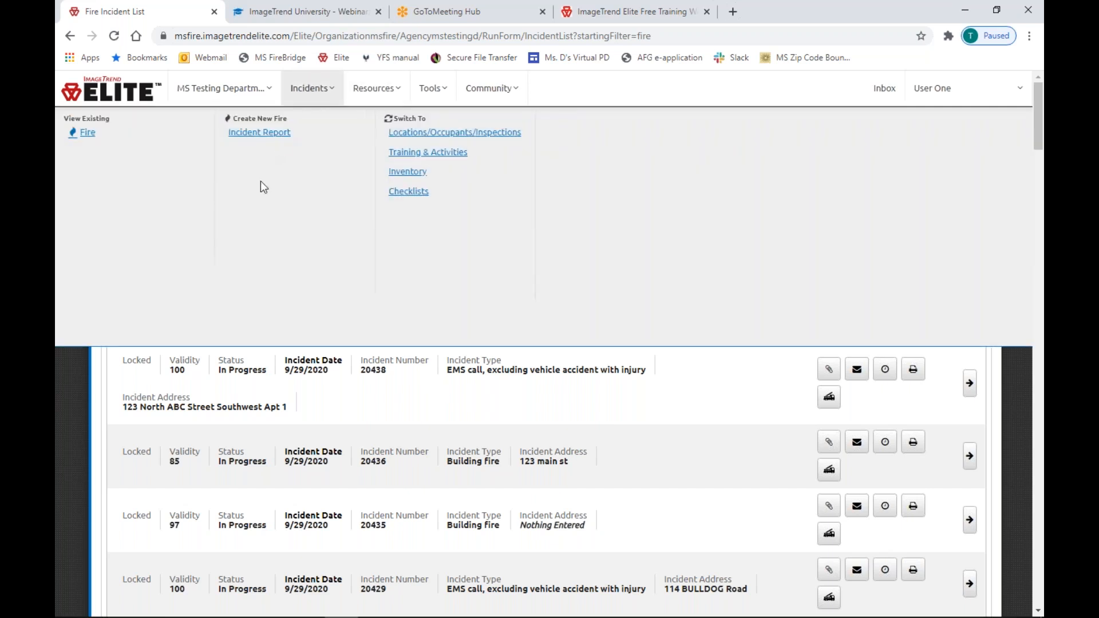
left_click(71, 398)
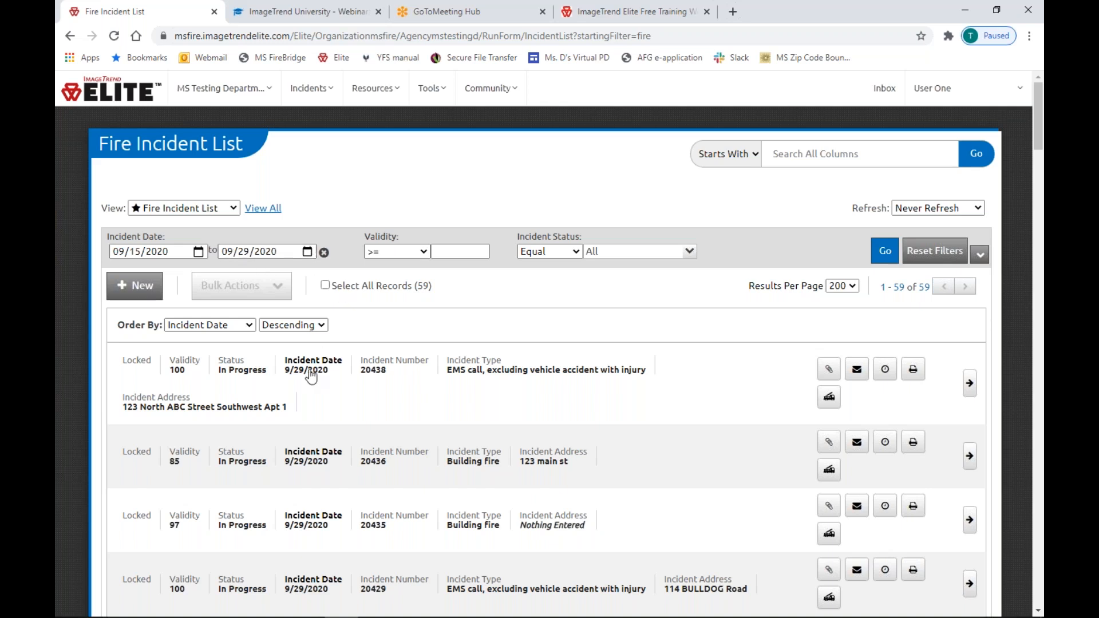
left_click(324, 252)
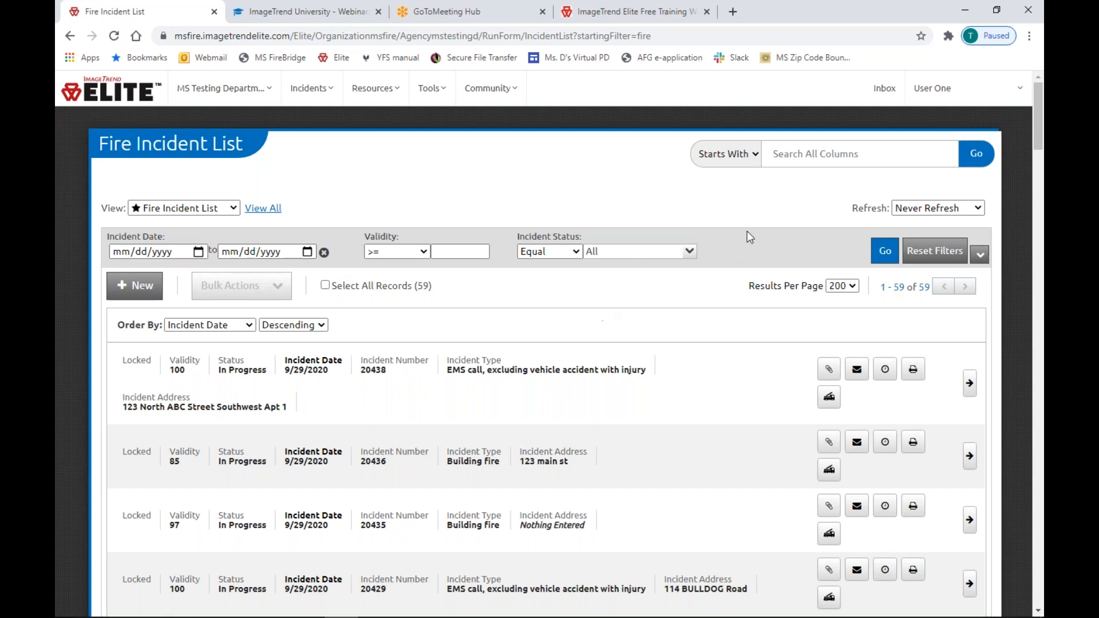
left_click(304, 330)
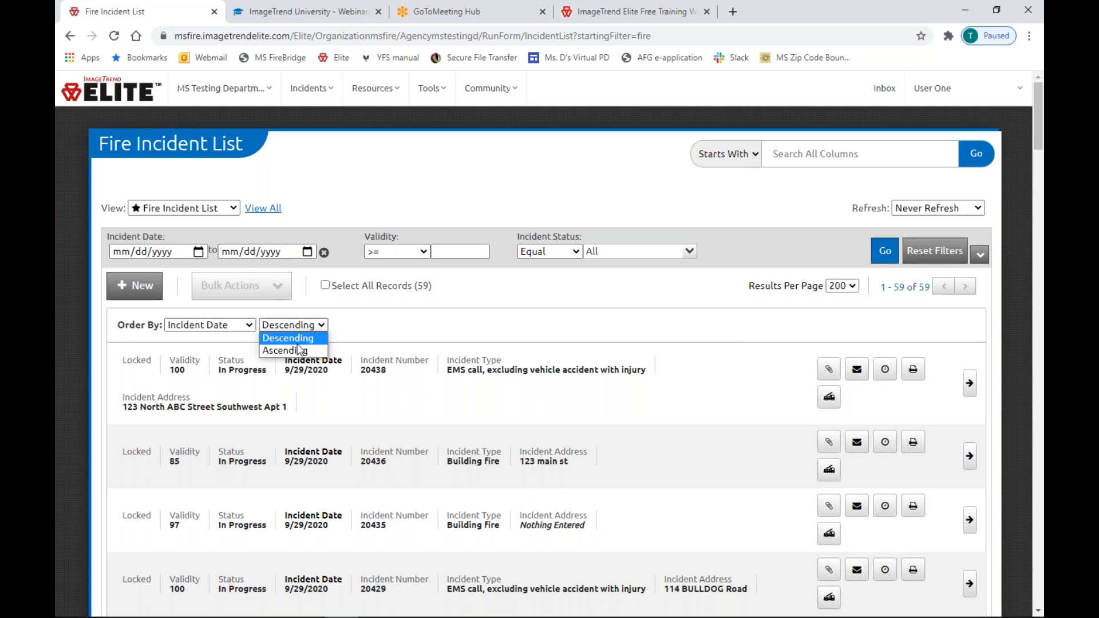
left_click(320, 326)
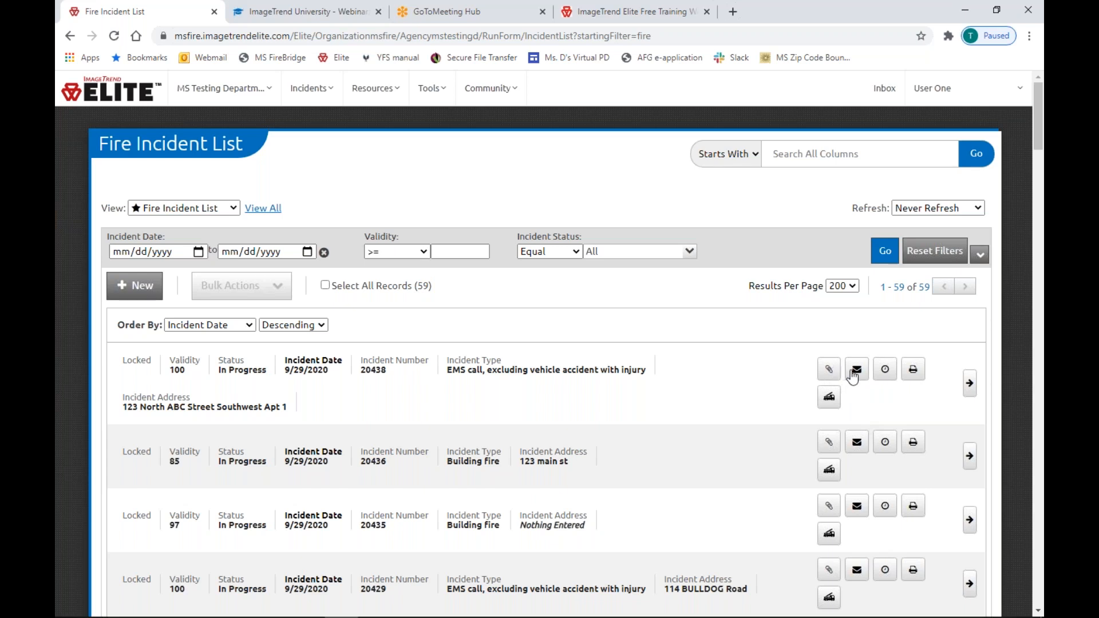
left_click(887, 403)
left_click(885, 369)
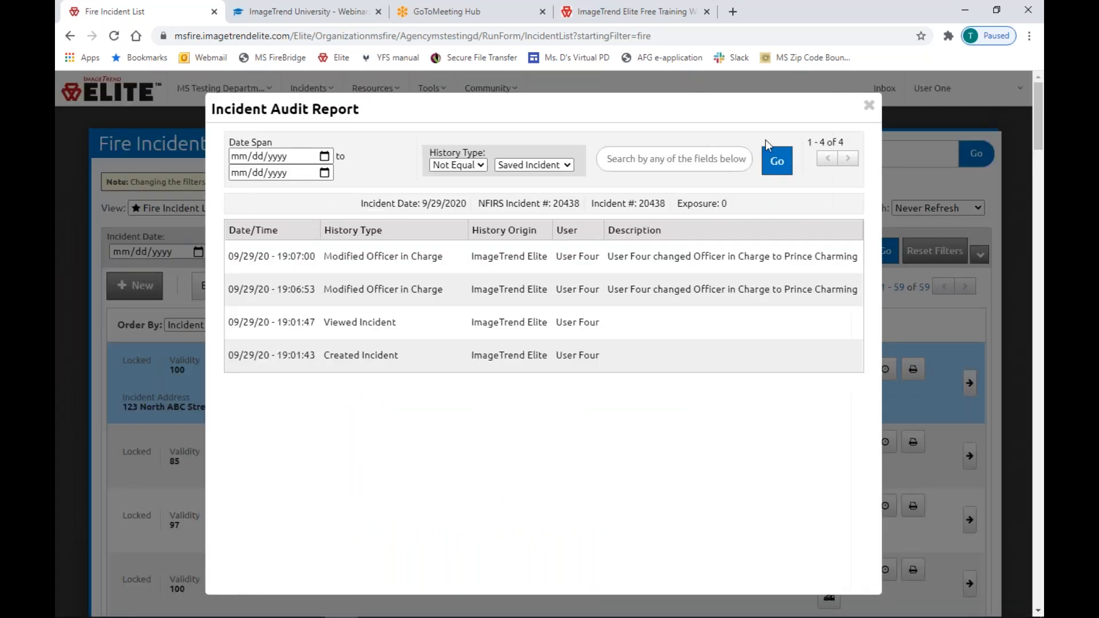
left_click(869, 104)
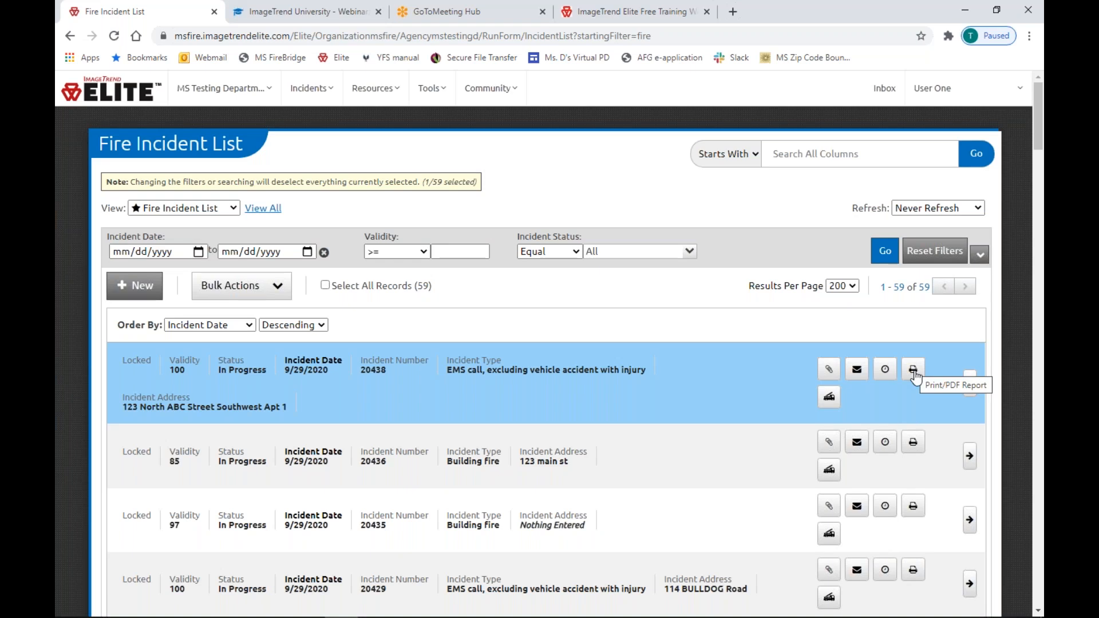
left_click(828, 400)
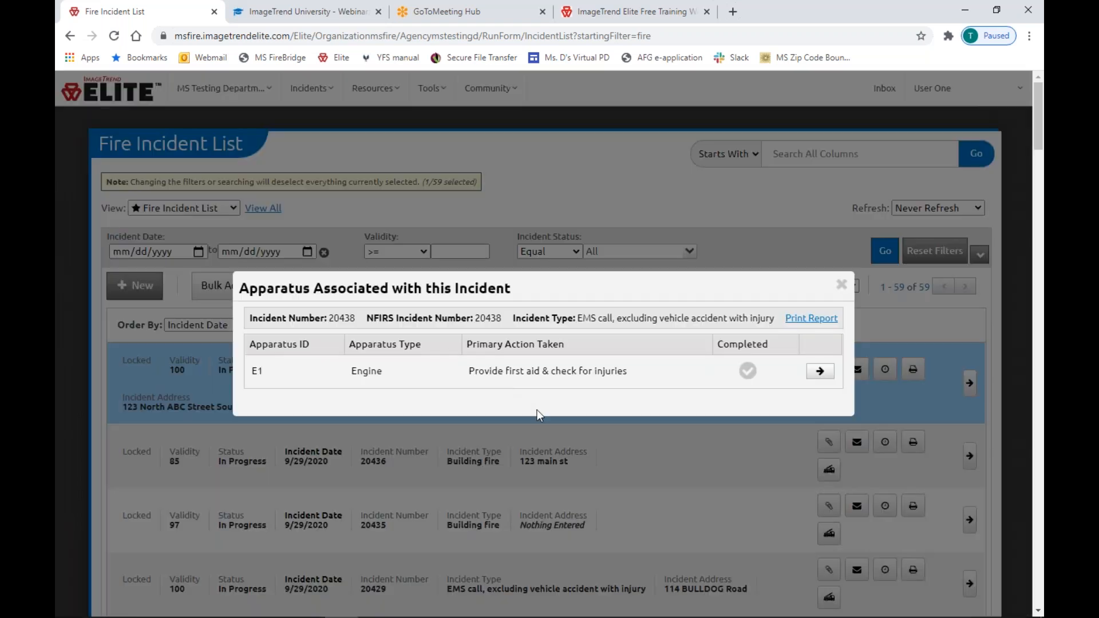
left_click(827, 324)
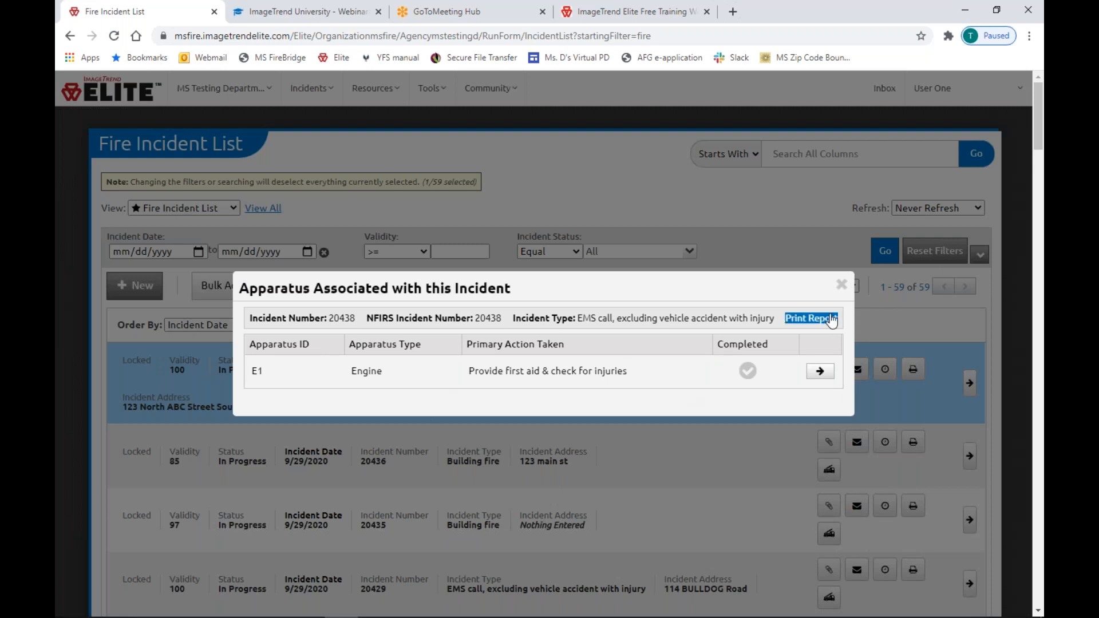
left_click(842, 284)
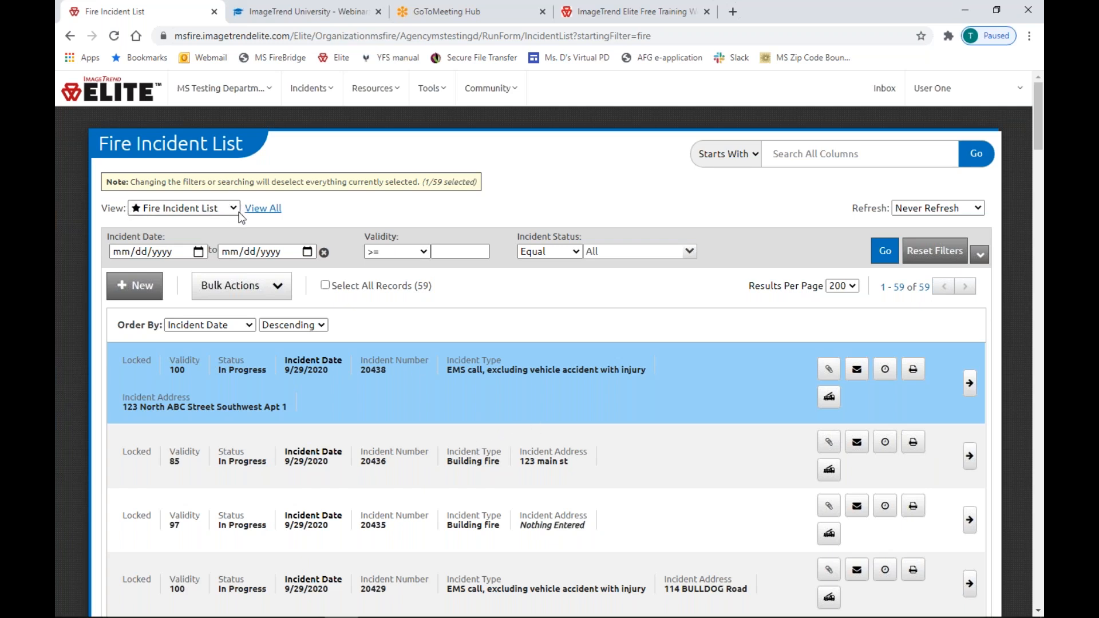
left_click(263, 210)
left_click(219, 210)
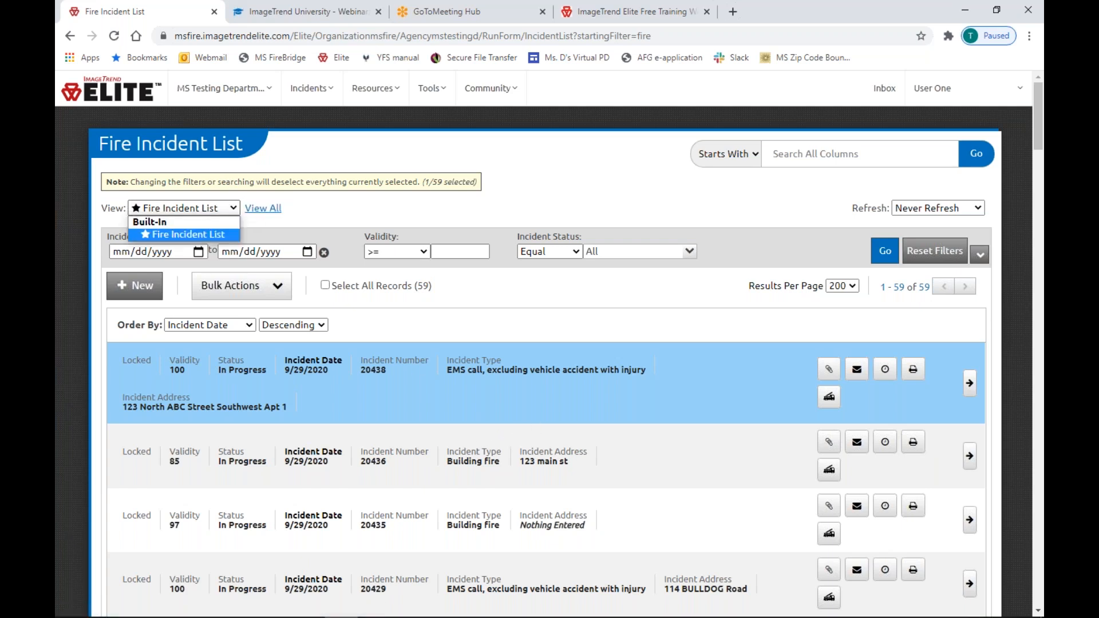
left_click(230, 210)
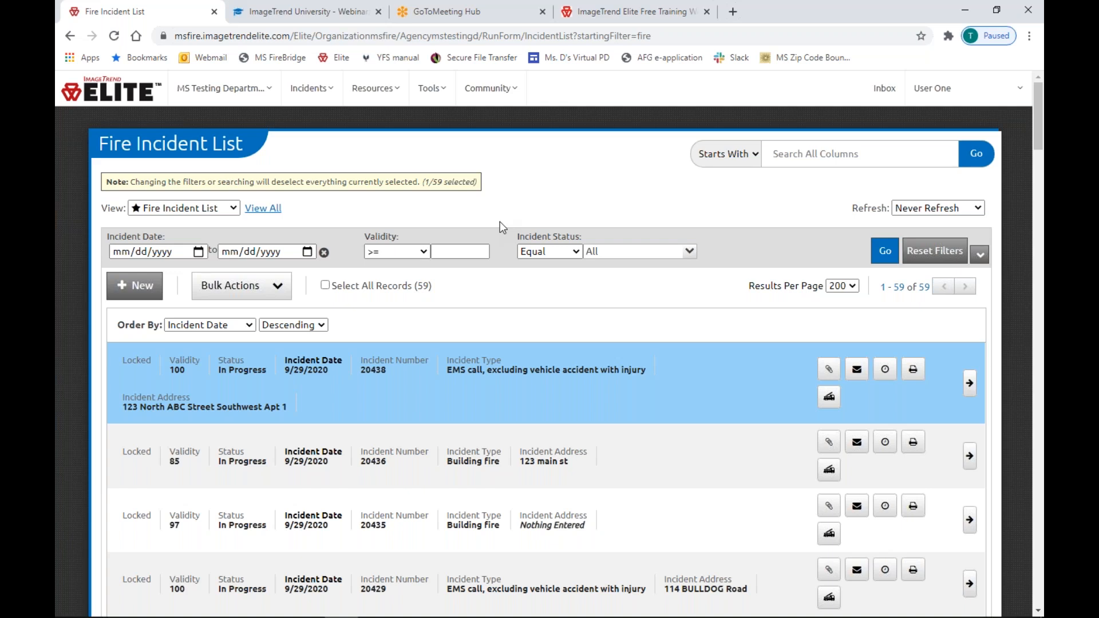
Open incident 20438 and go to its Location page down to the GPS fields.
left_click(970, 385)
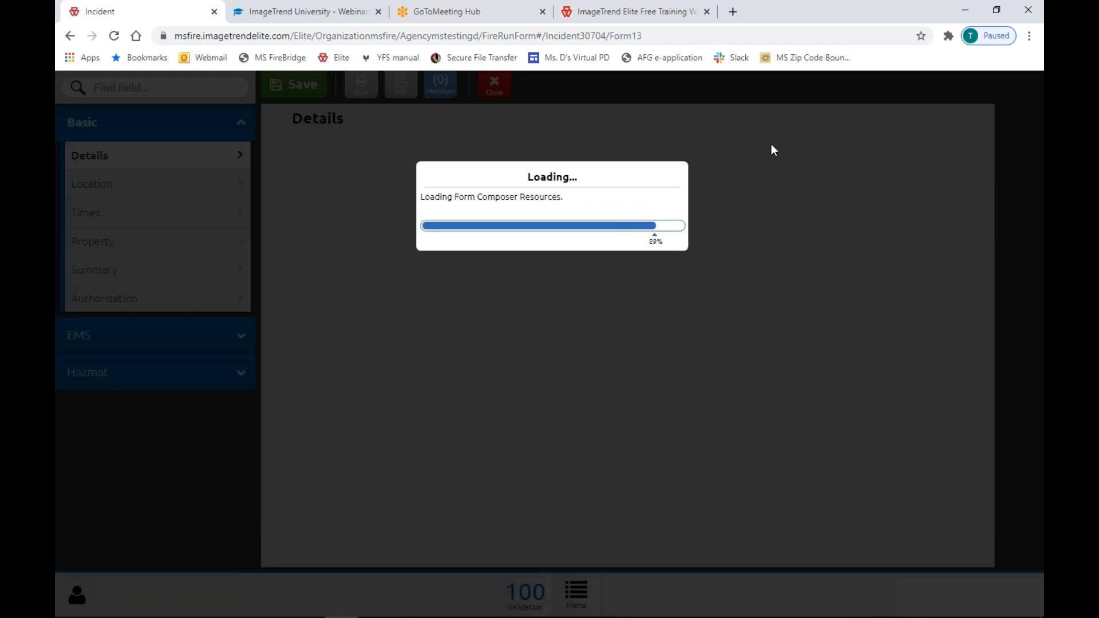
scroll(777, 144, "down", 3)
scroll(780, 150, "down", 8)
scroll(781, 151, "up", 11)
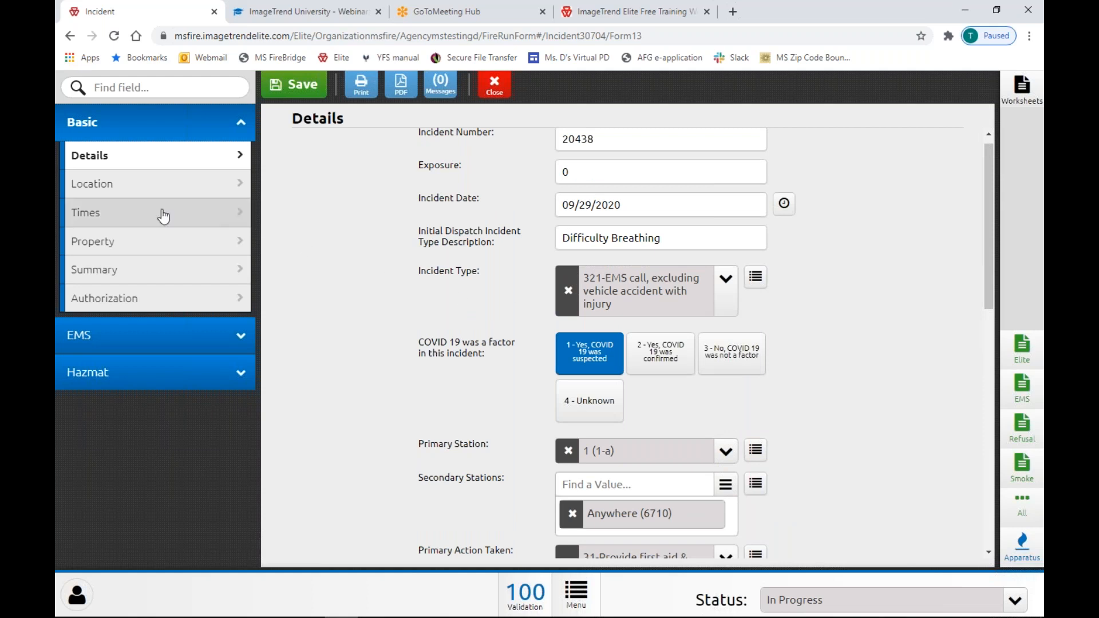
left_click(90, 193)
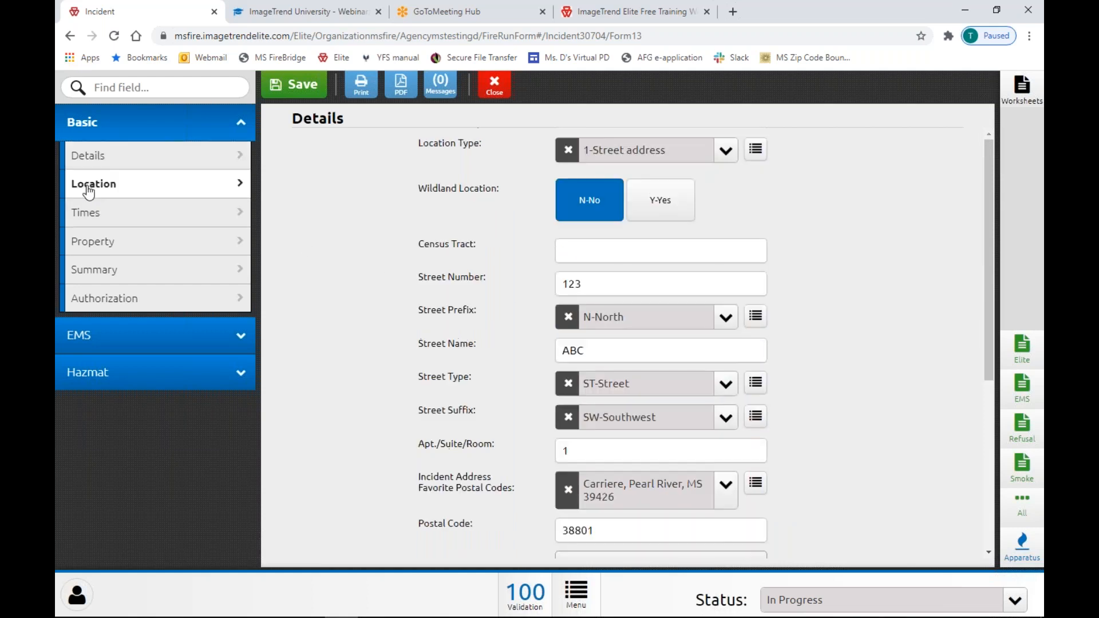
scroll(506, 252, "down", 5)
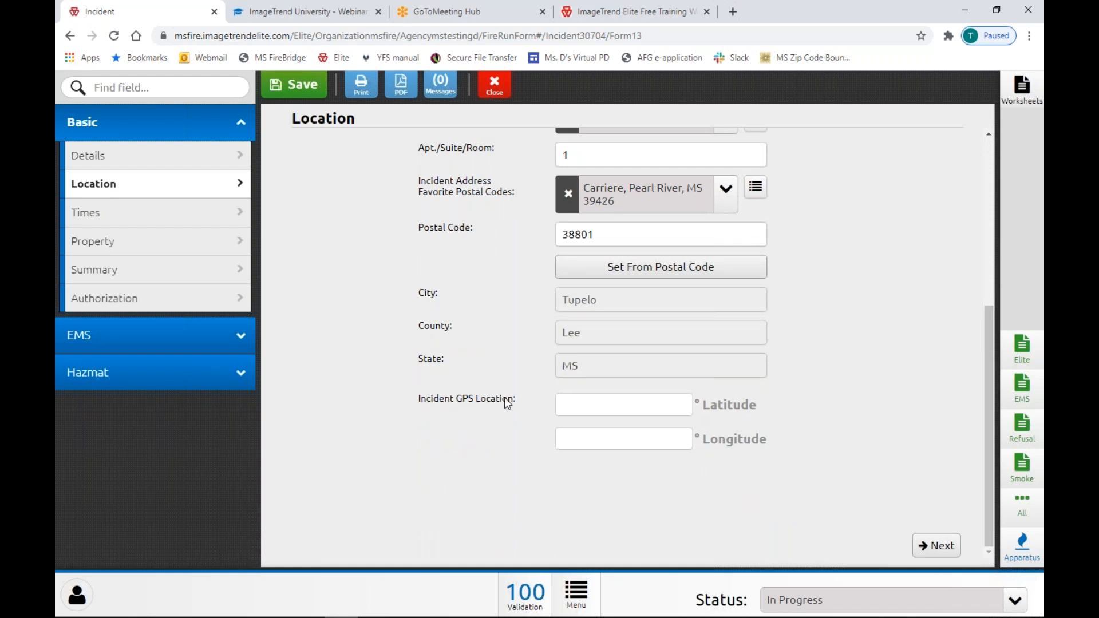
Enter GPS latitude 32.651984 and longitude -89.691651 for the incident.
left_click(663, 407)
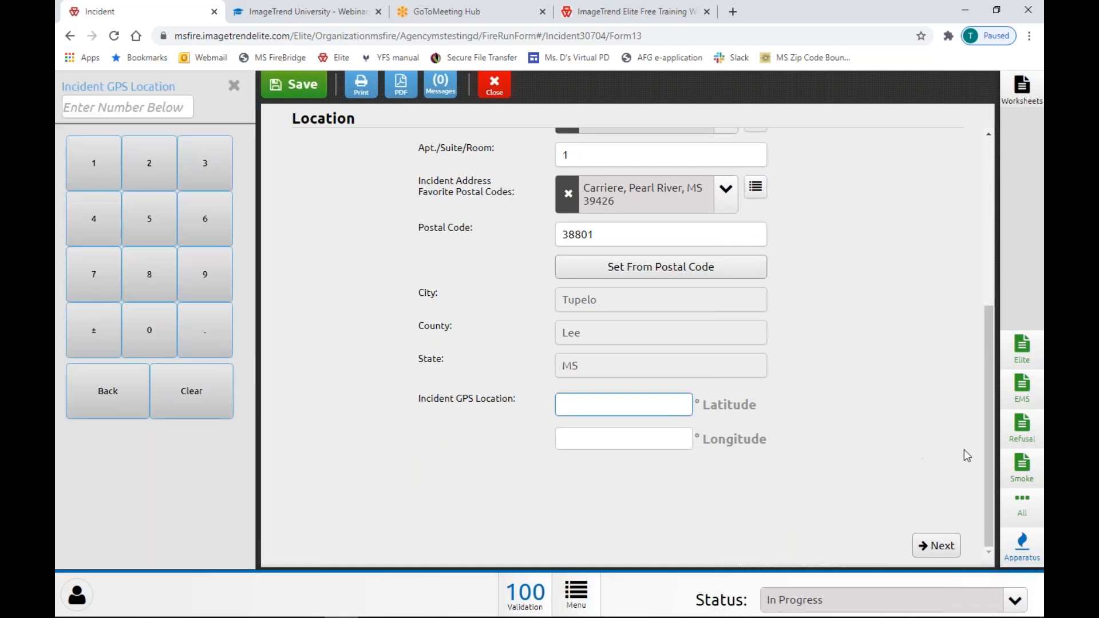
type("32")
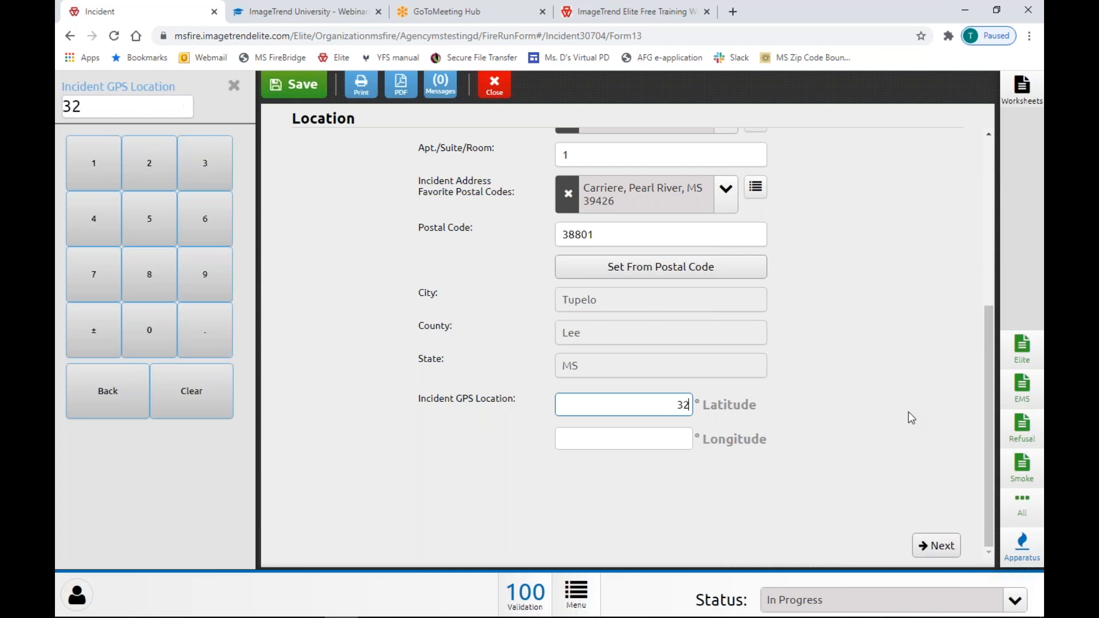
type(".651984")
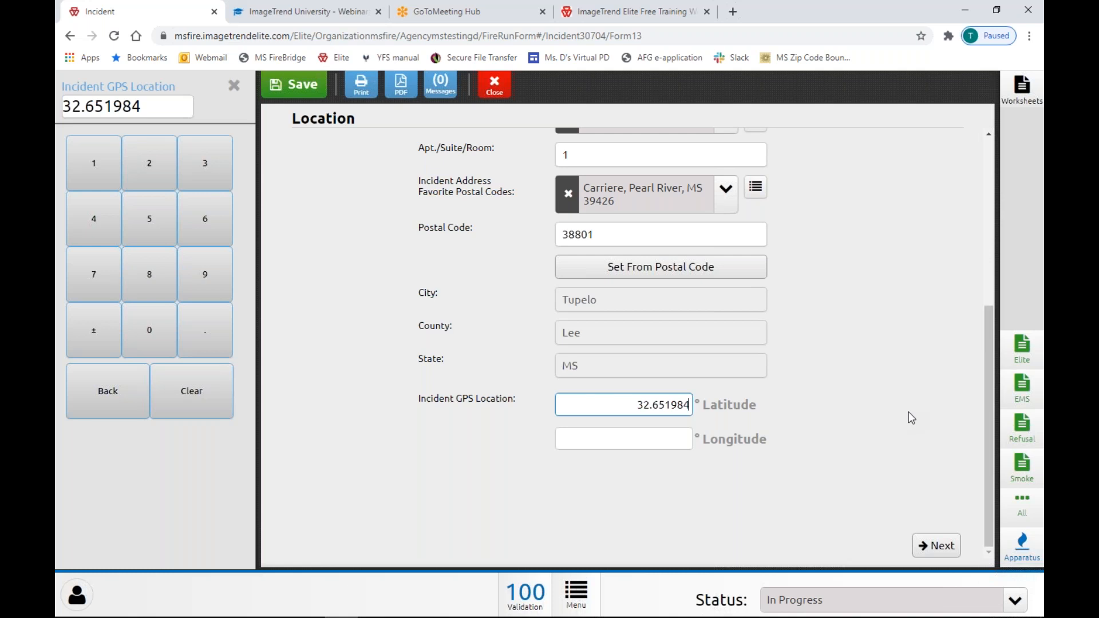
type("-89.691651")
scroll(909, 411, "up", 5)
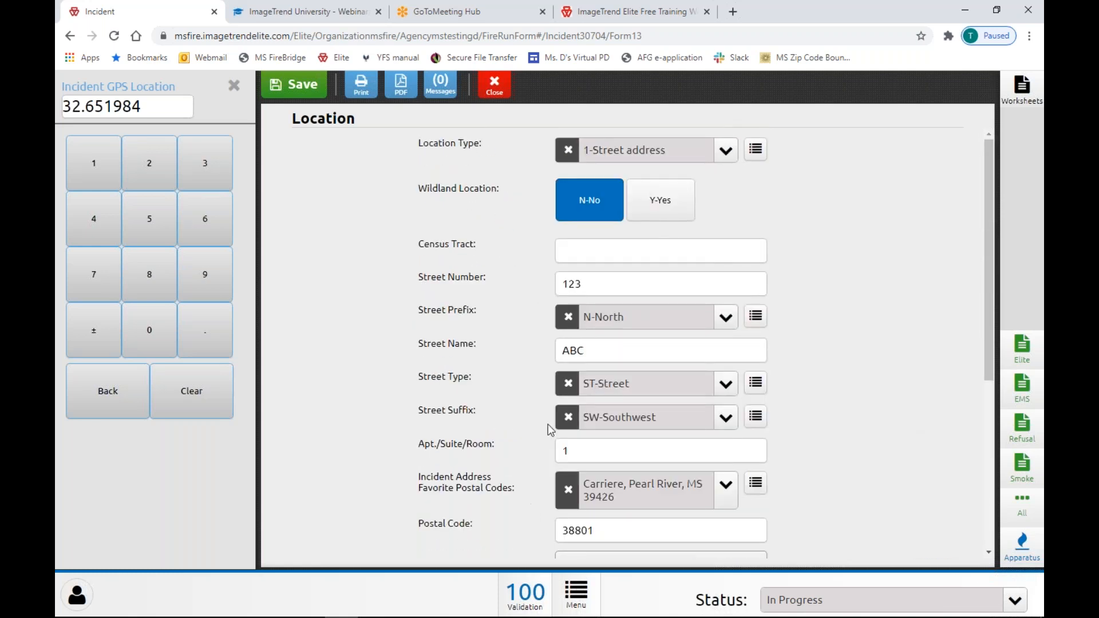
scroll(549, 426, "down", 5)
scroll(620, 436, "up", 1)
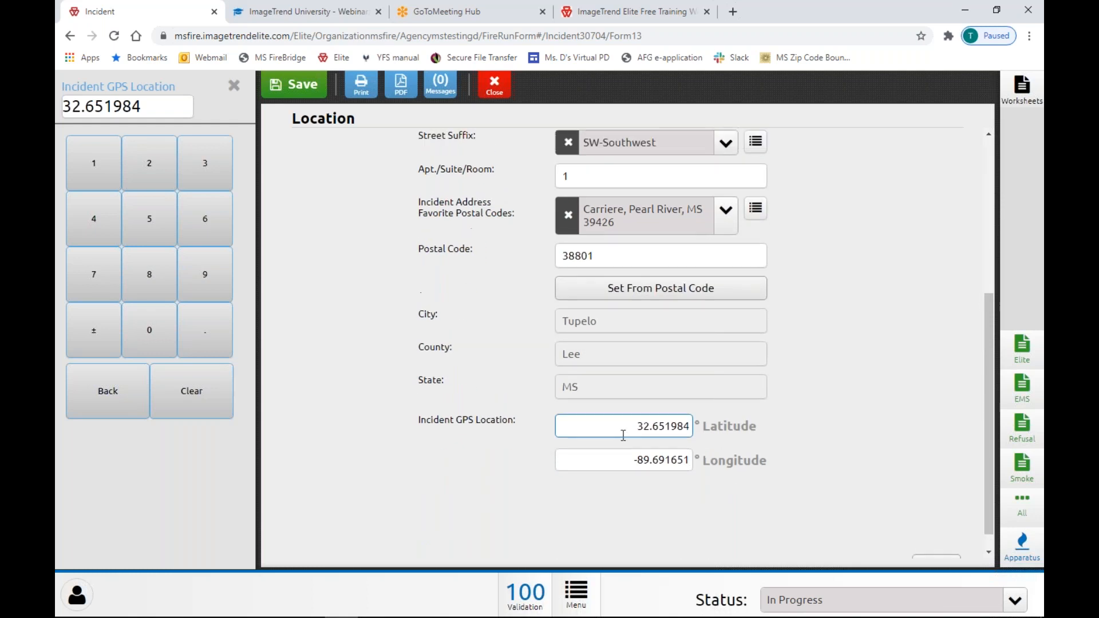
scroll(622, 435, "up", 5)
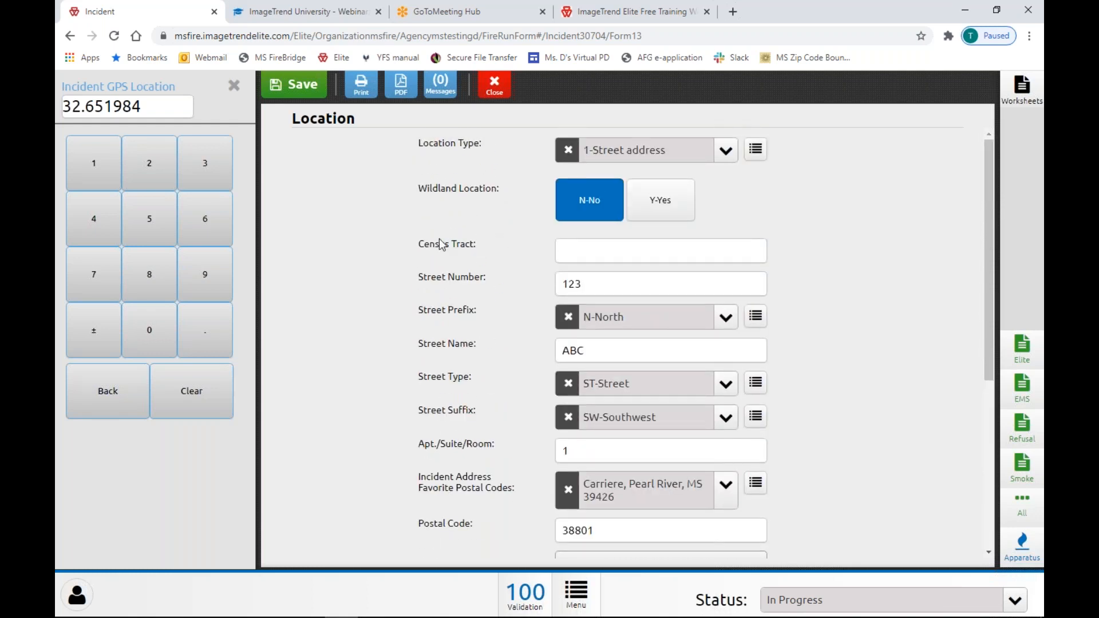
left_click(544, 255)
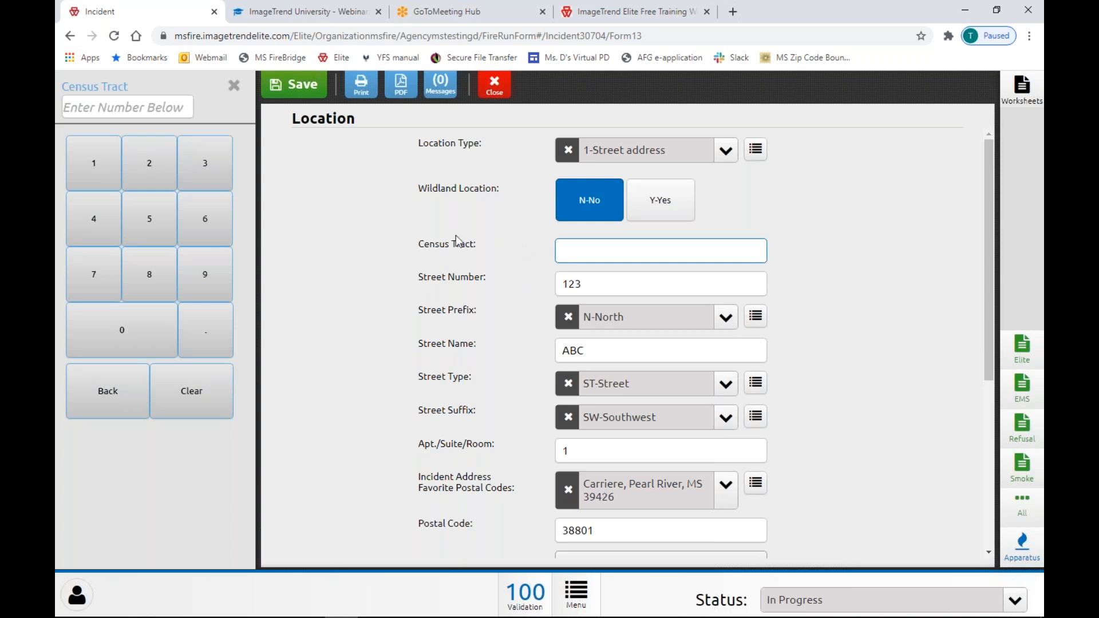
Dismiss the Census Tract number keypad so the Basic, EMS and Hazmat sections reappear.
left_click(360, 284)
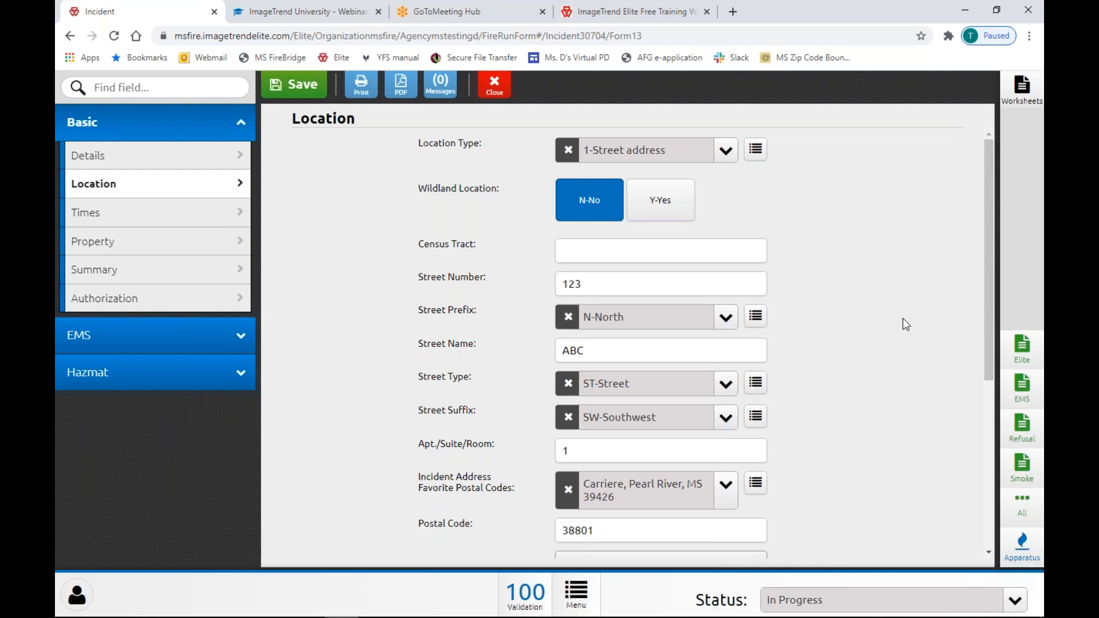
Close the finished incident report to return to the Fire Incident List.
left_click(494, 84)
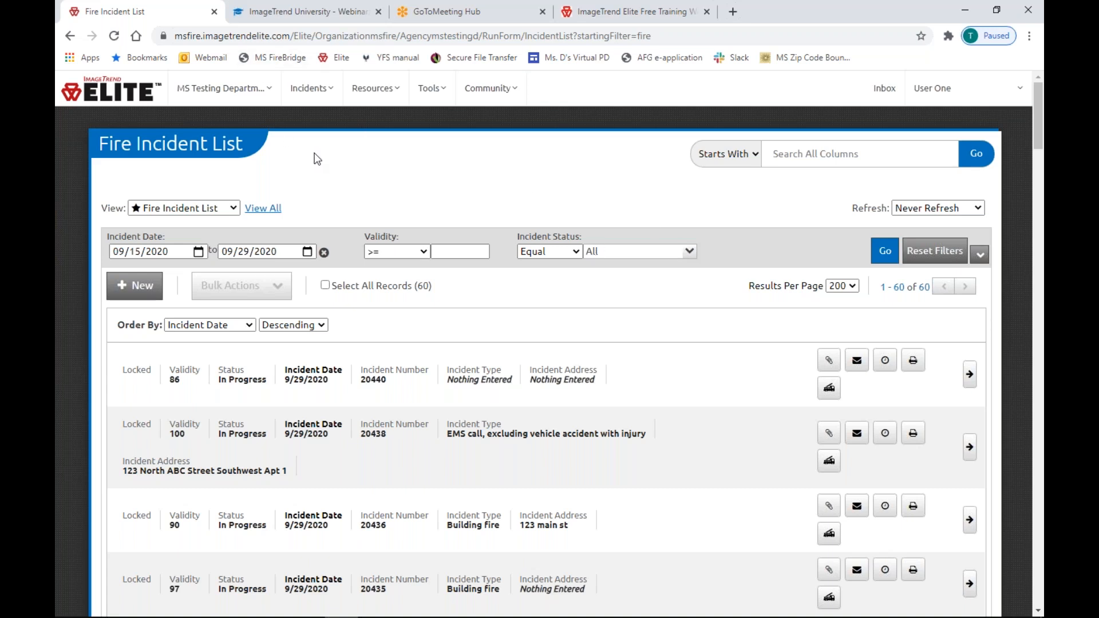
Open the MS Testing Department administration menu.
left_click(231, 92)
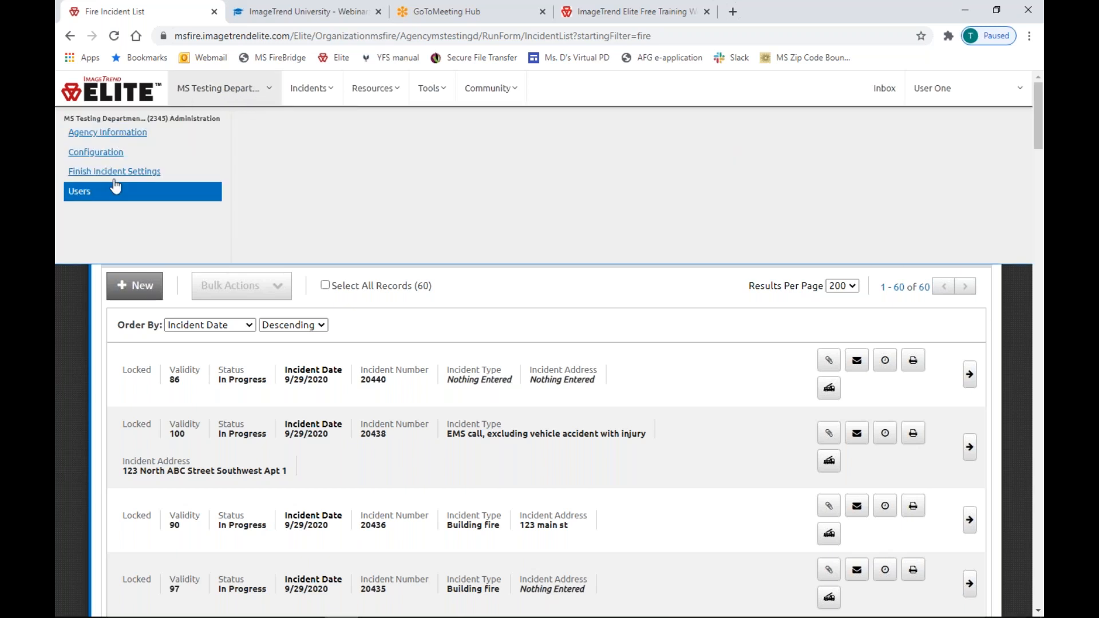
Review the agency's Agency Information details, highlighting Daylight Savings Time and Unique State ID 2345.
left_click(139, 135)
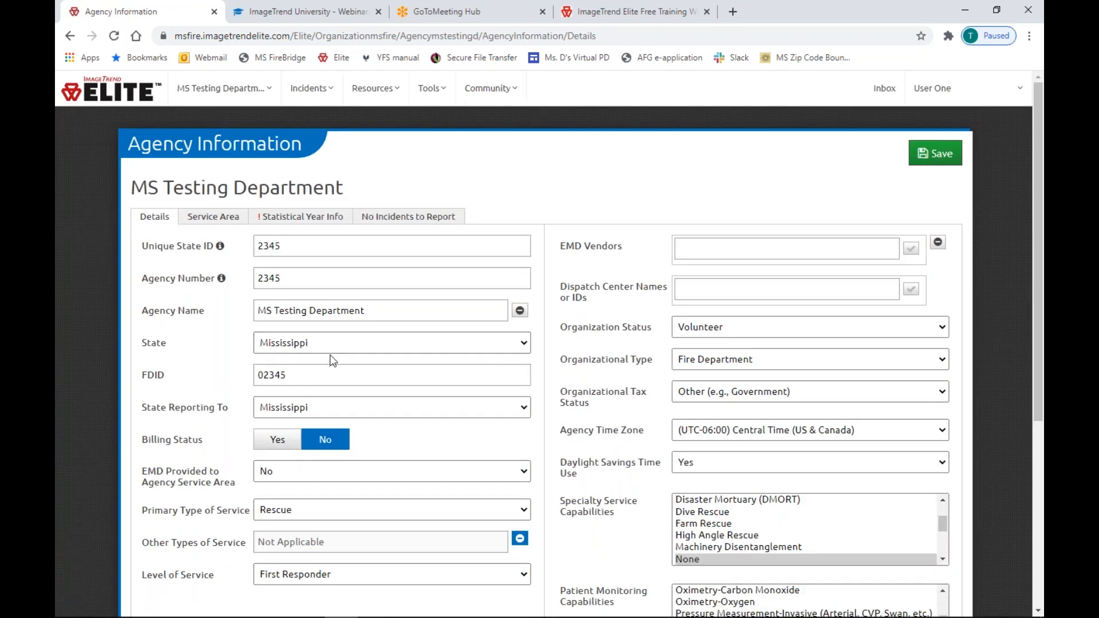
scroll(314, 349, "down", 3)
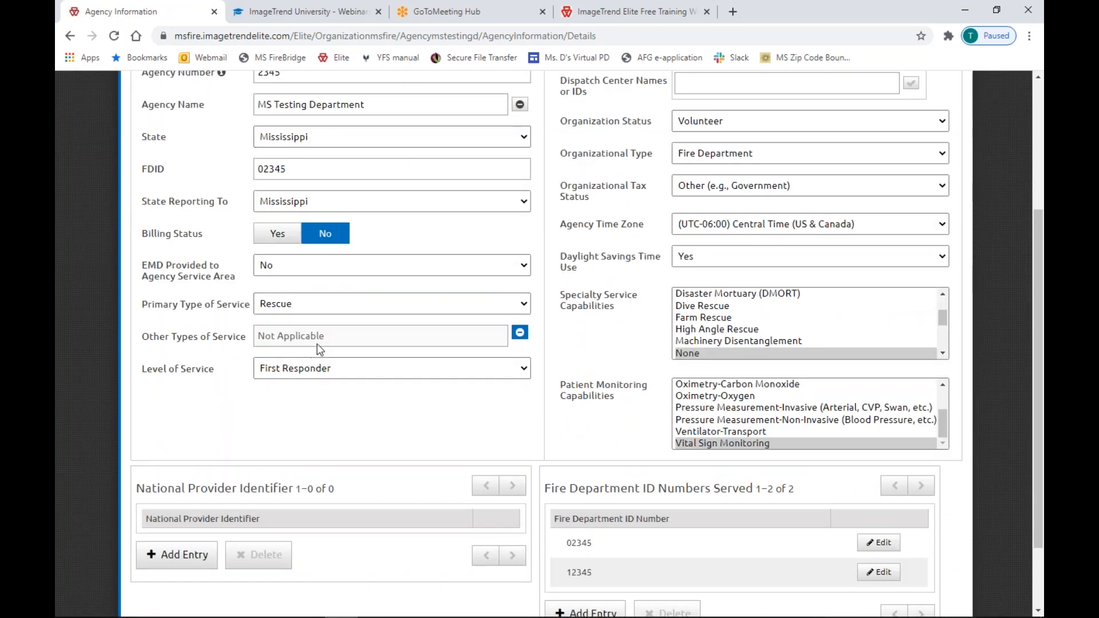
scroll(319, 348, "down", 1)
scroll(573, 412, "up", 3)
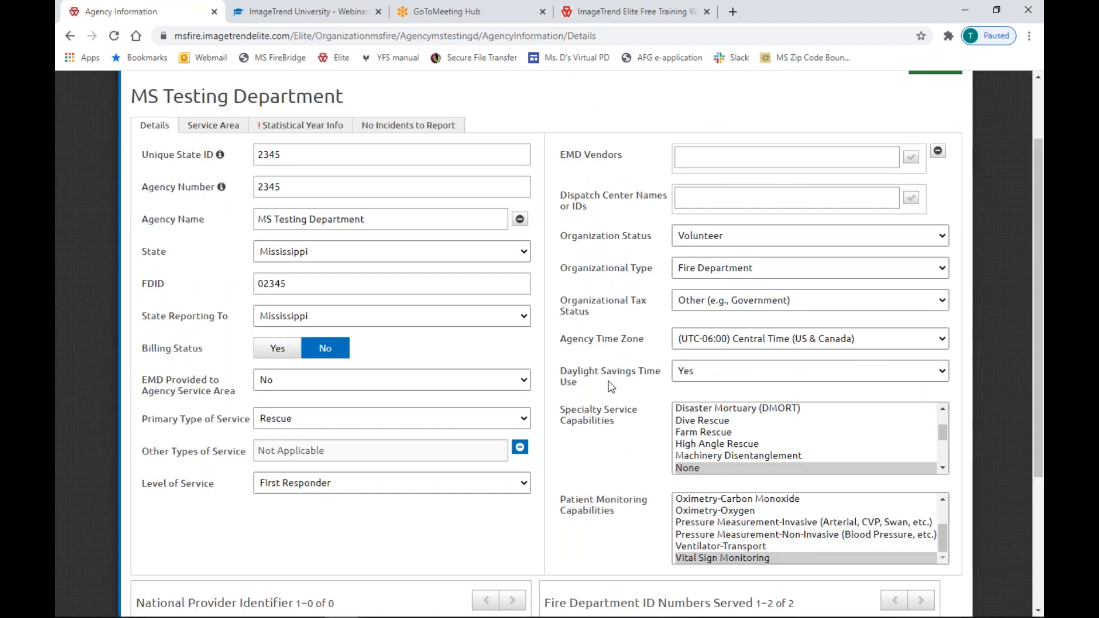
left_click_drag(567, 371, 660, 374)
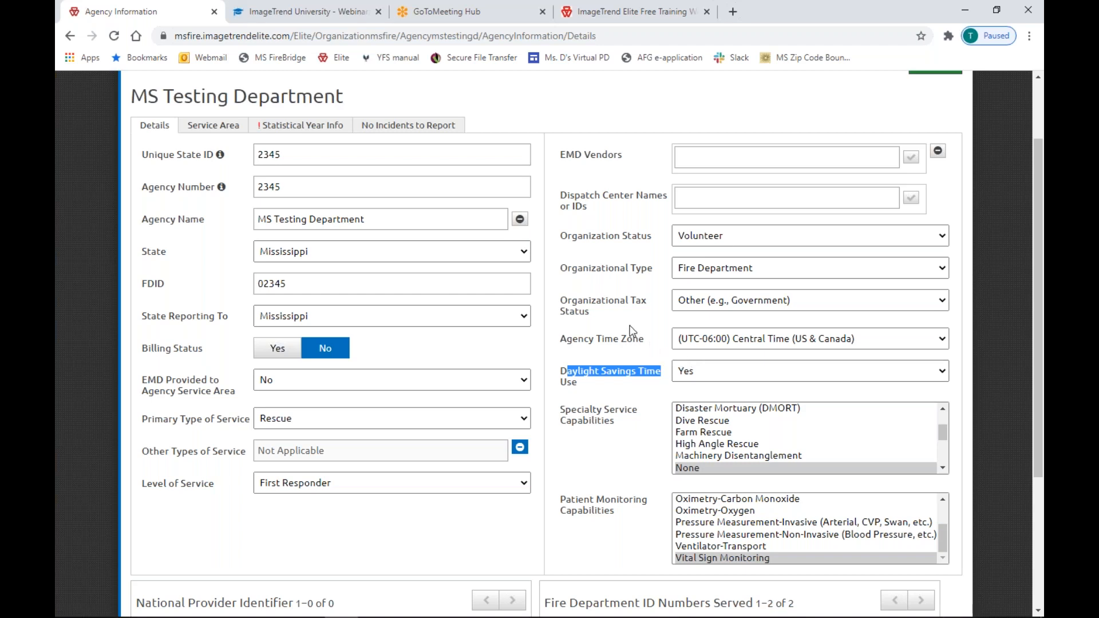
scroll(615, 390, "down", 3)
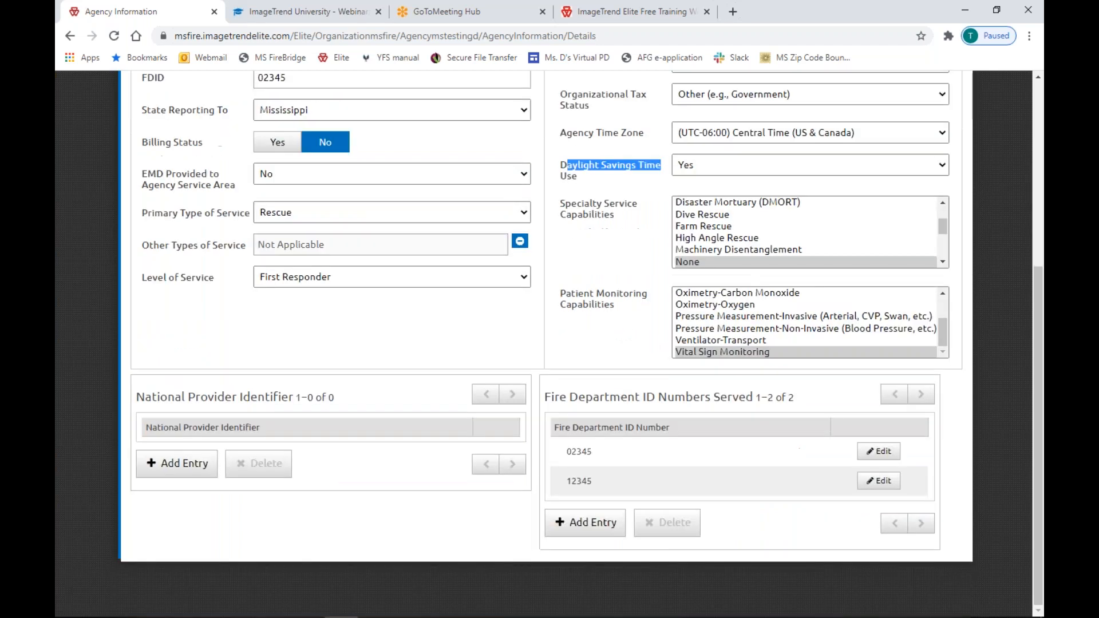
scroll(613, 388, "up", 5)
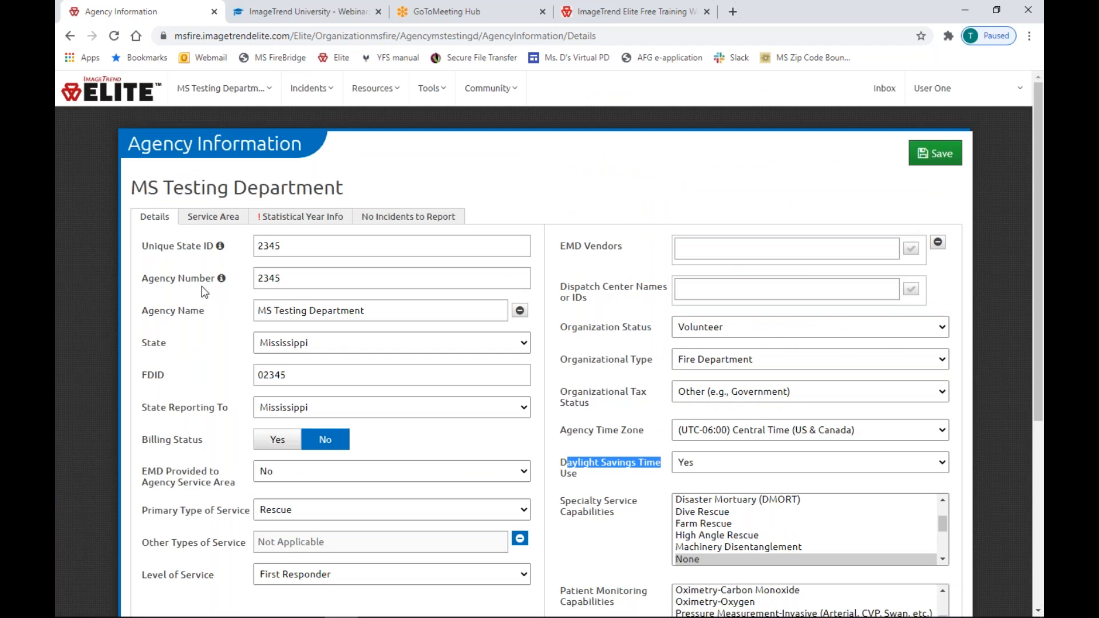
double_click(301, 249)
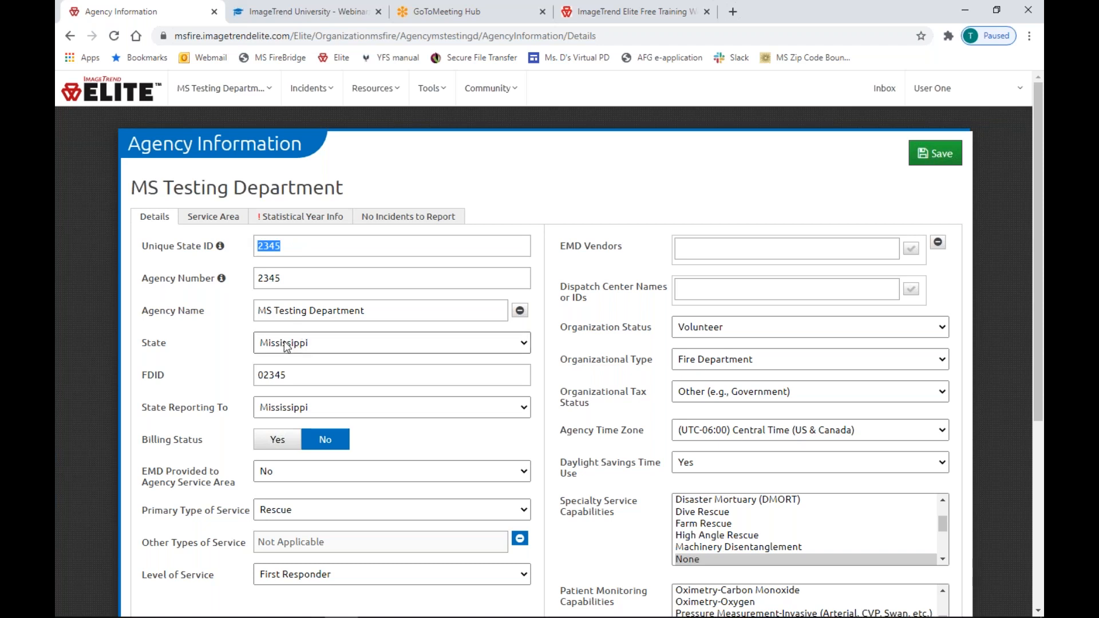
View the No Incidents to Report records listing three 2020 no-fire months.
left_click(401, 216)
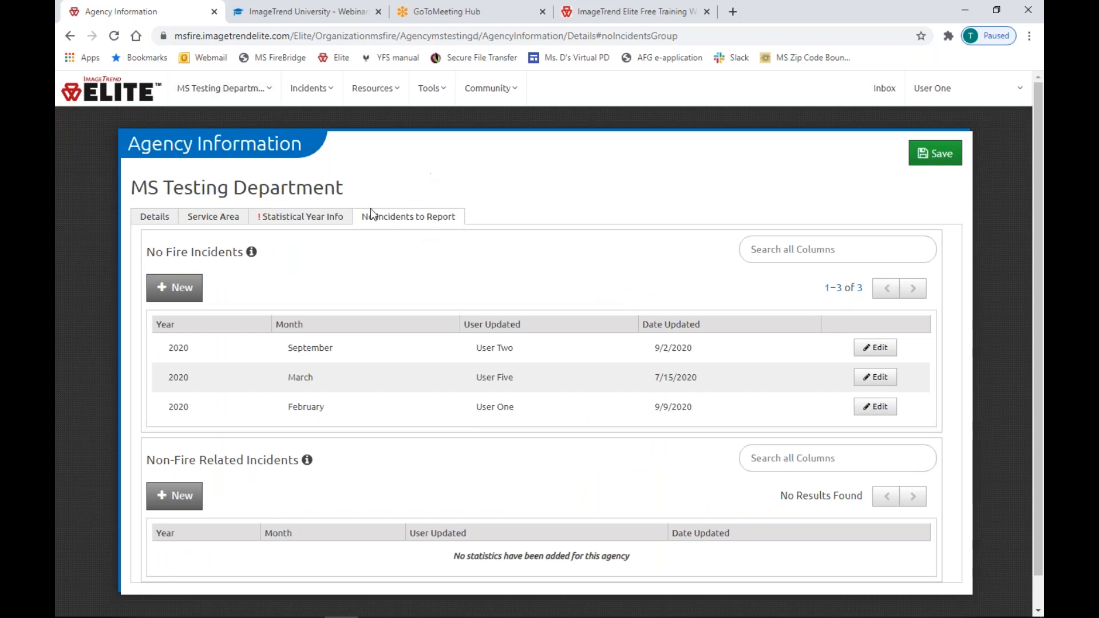
left_click(217, 88)
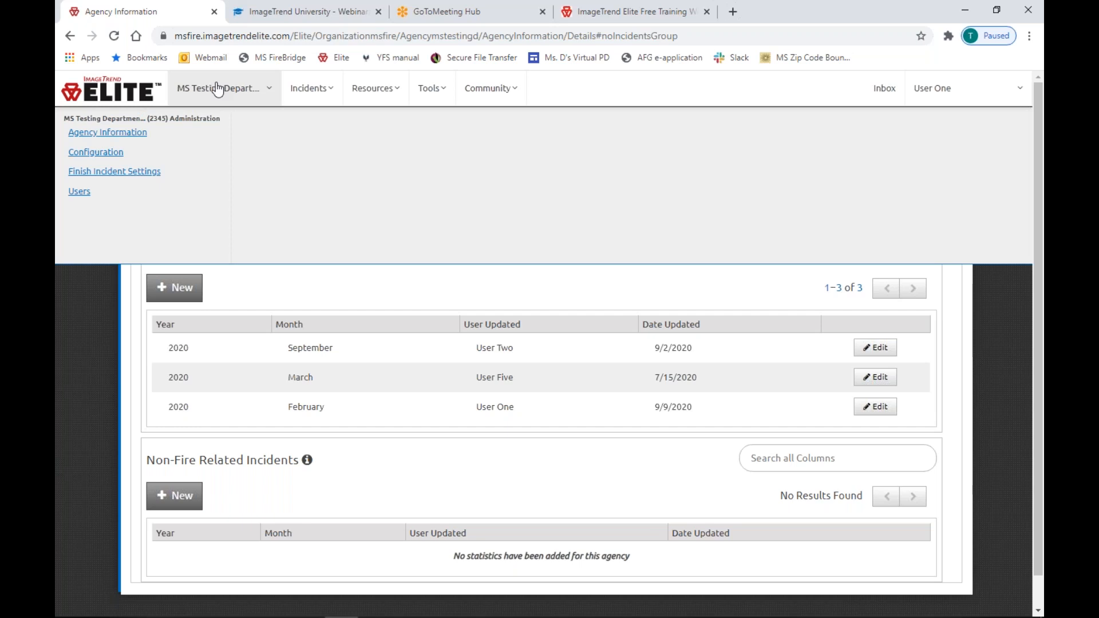
left_click(130, 138)
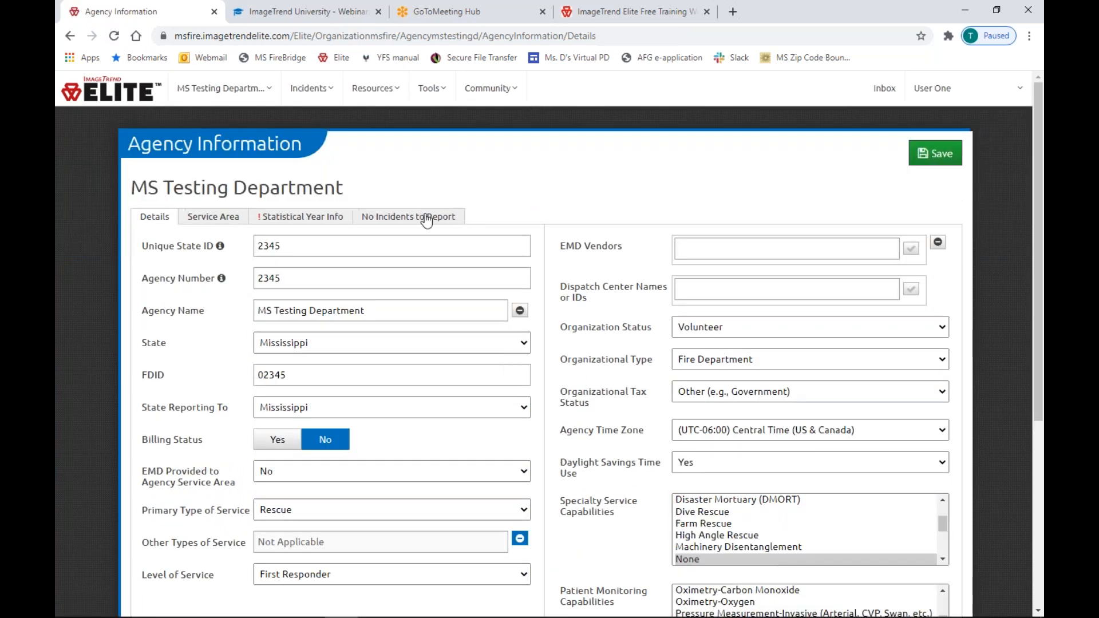
left_click(426, 217)
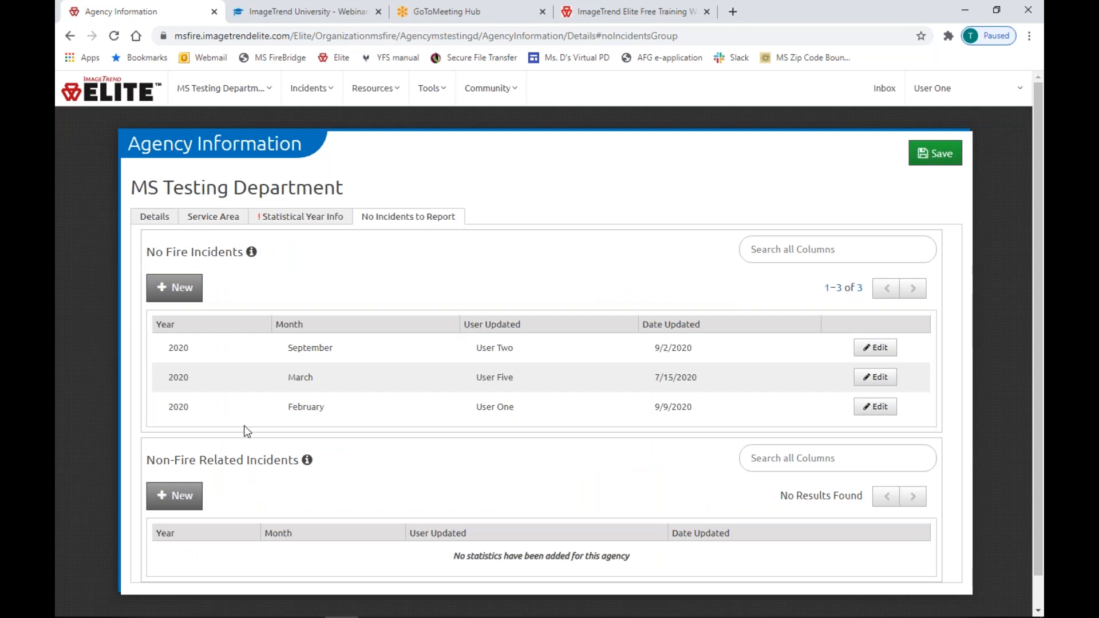
Start a new No Fire Incidents month entry, then cancel it without saving.
left_click(174, 288)
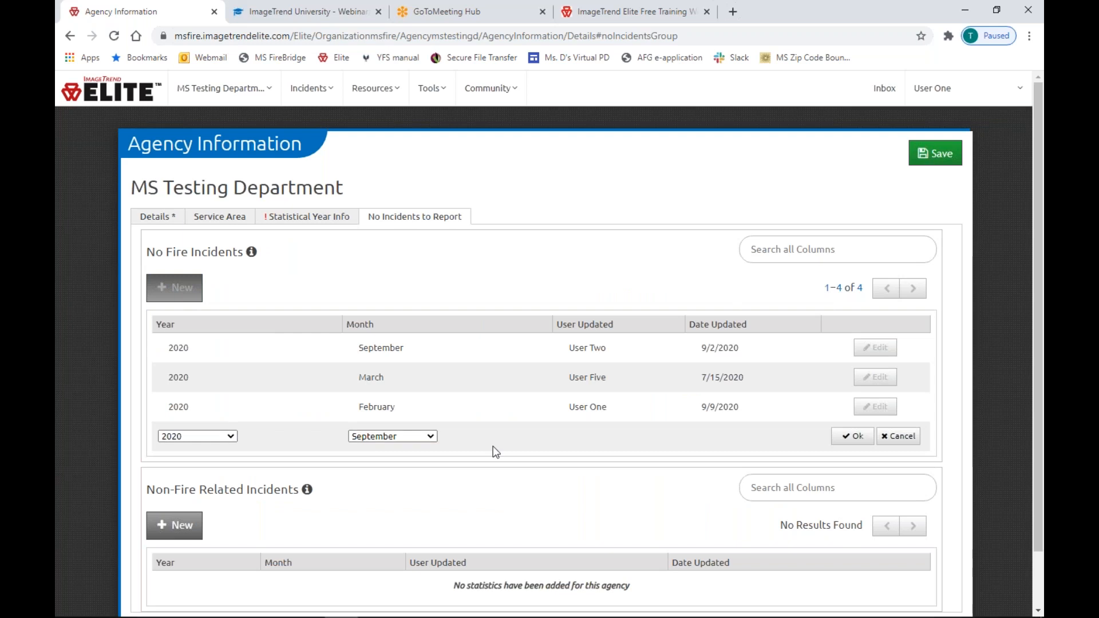
left_click(900, 437)
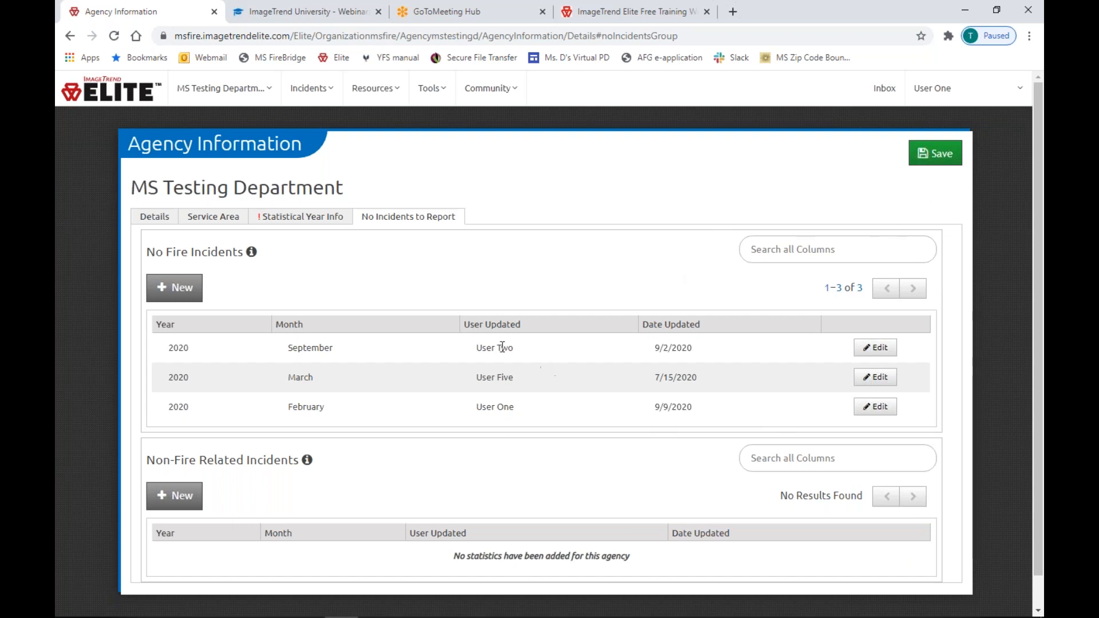
left_click(250, 99)
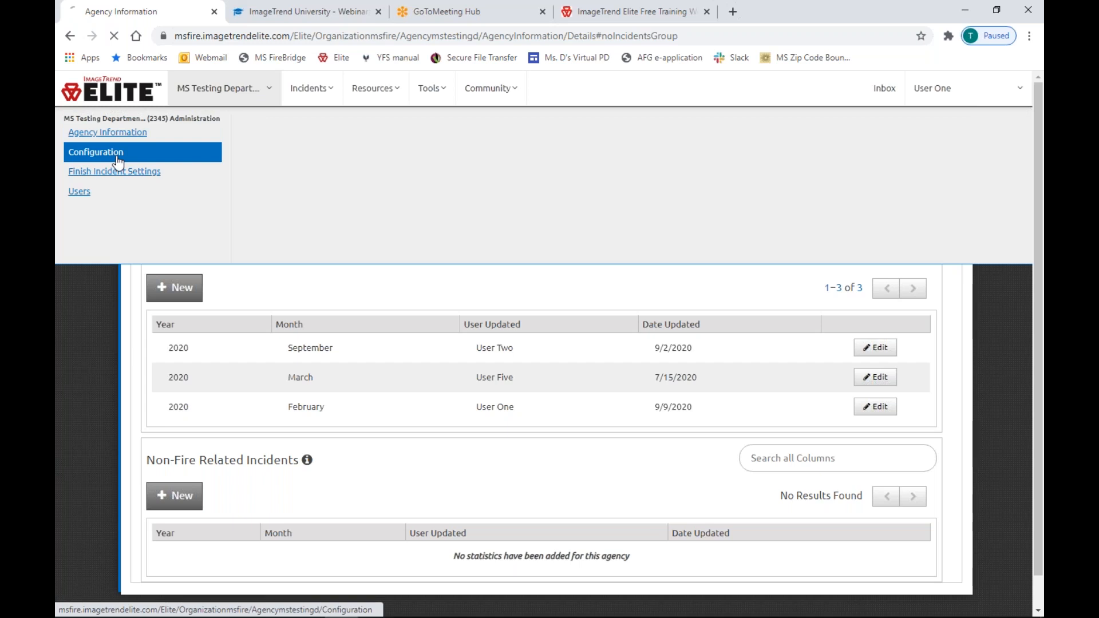
Set the Agency Logo in Configuration to SFM logo.jpg and save it.
left_click(94, 154)
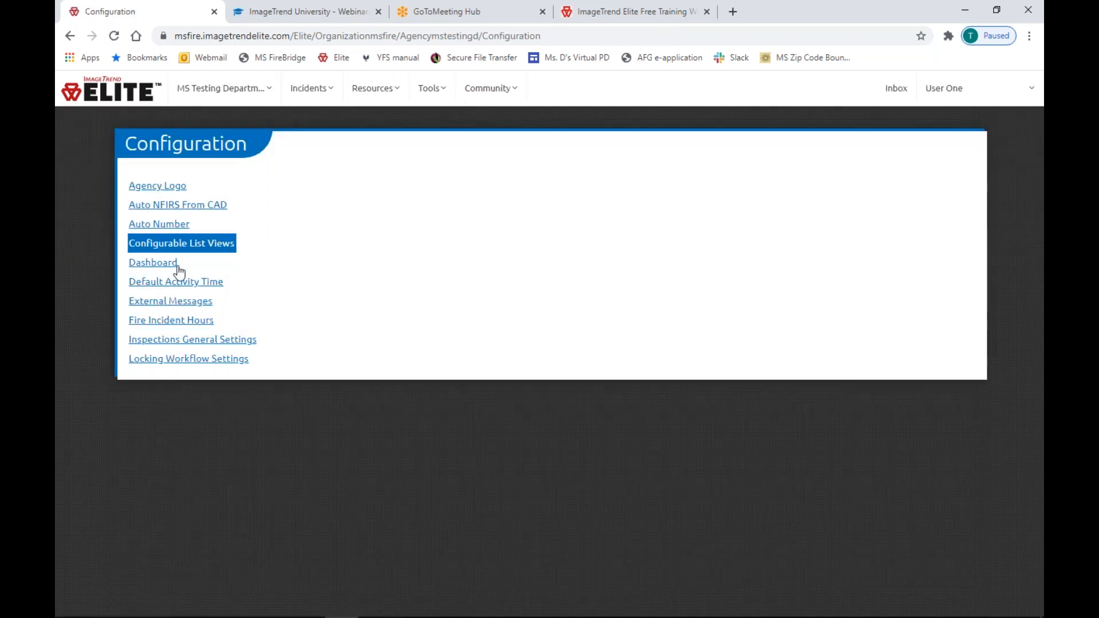
left_click(160, 187)
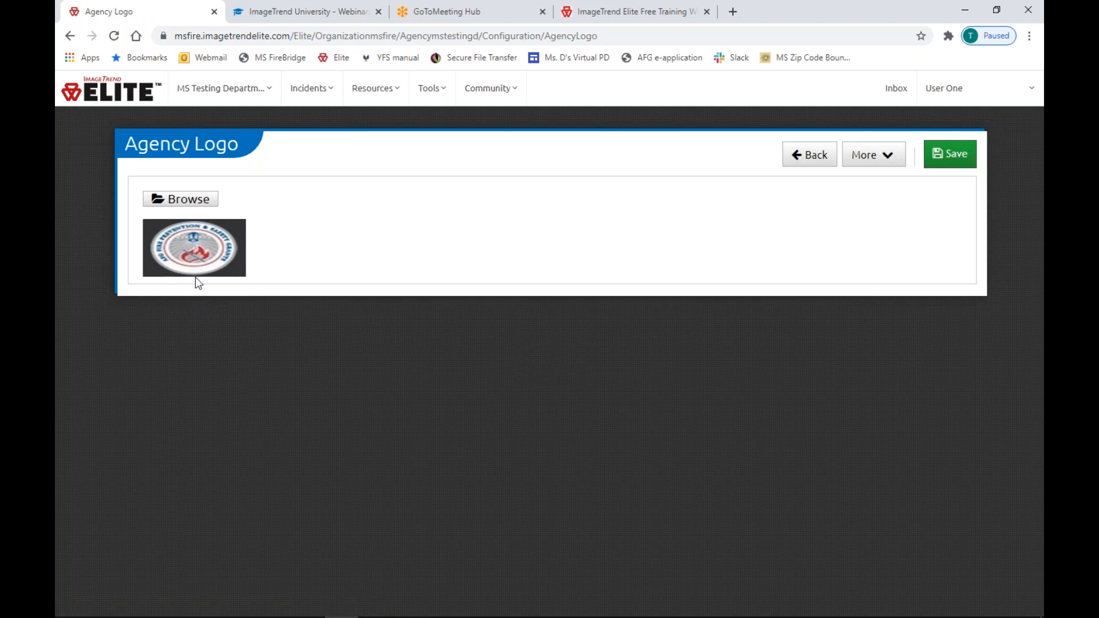
left_click(207, 201)
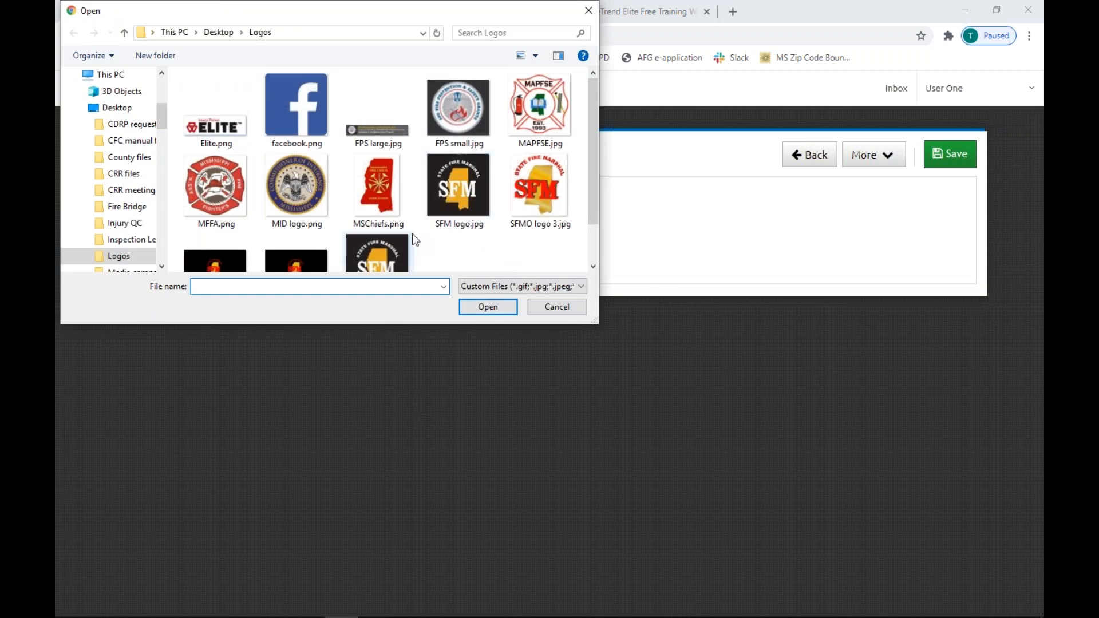
scroll(449, 234, "down", 1)
scroll(449, 234, "up", 1)
double_click(453, 228)
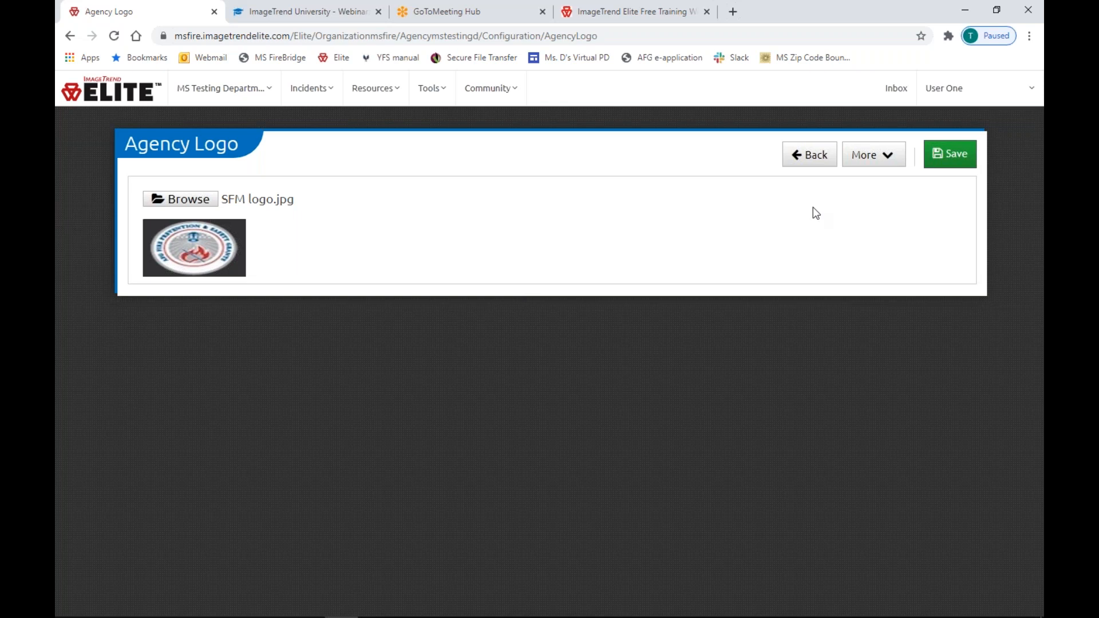
left_click(955, 156)
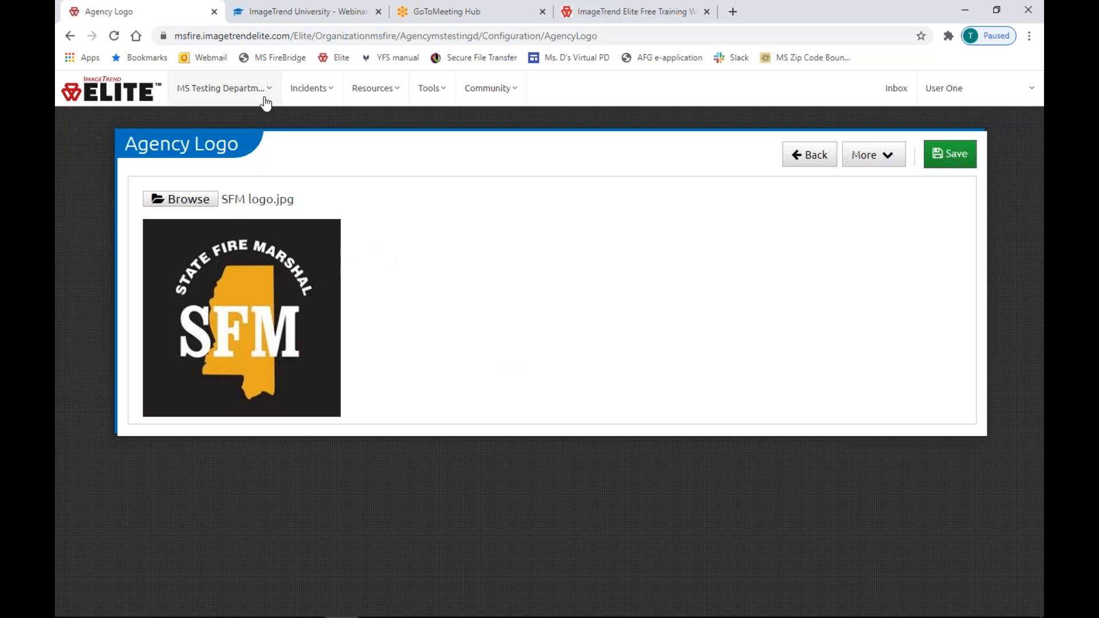
left_click(810, 156)
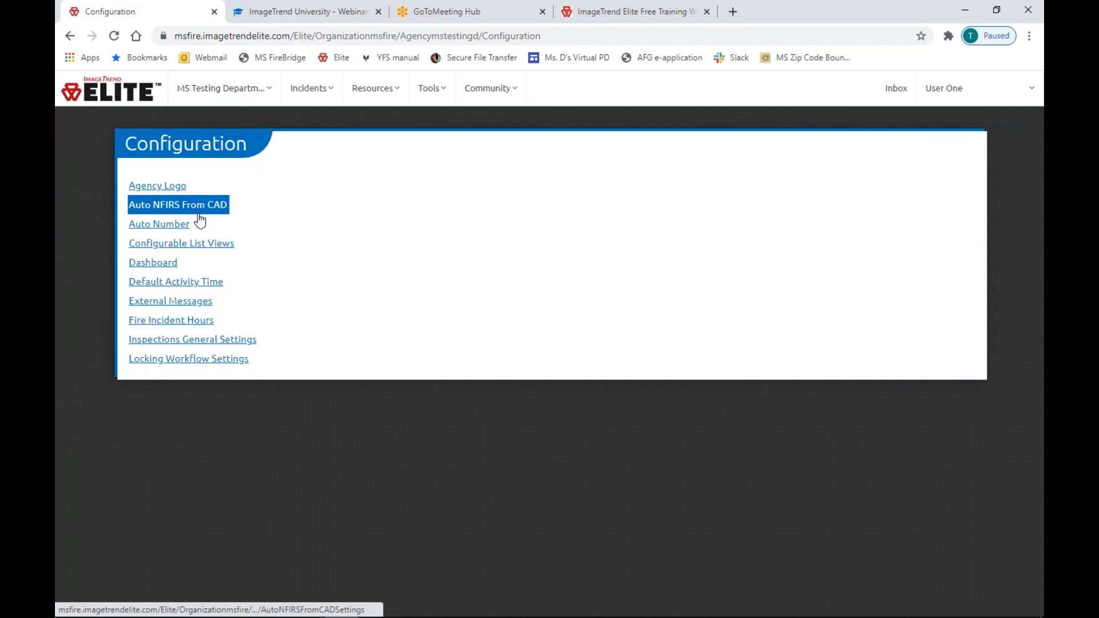
left_click(160, 226)
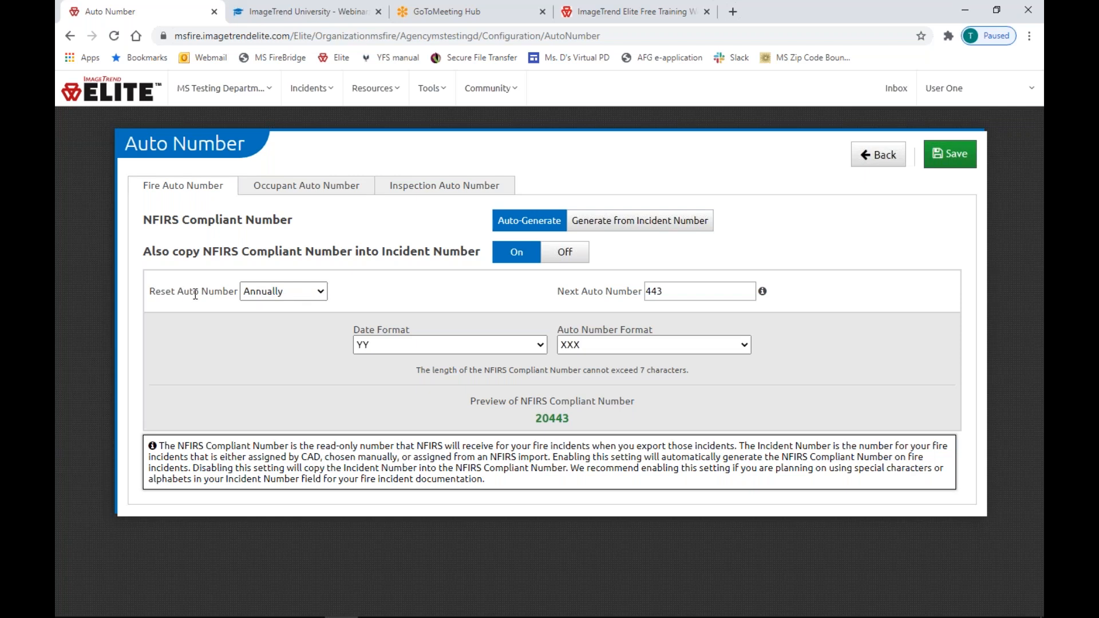
left_click(377, 344)
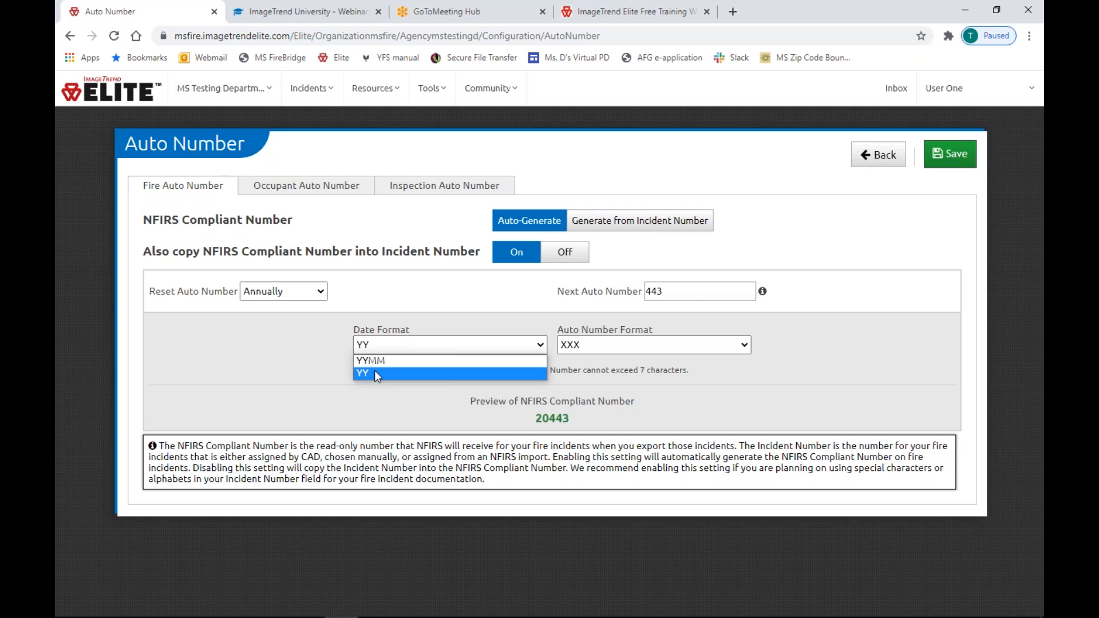
left_click(413, 411)
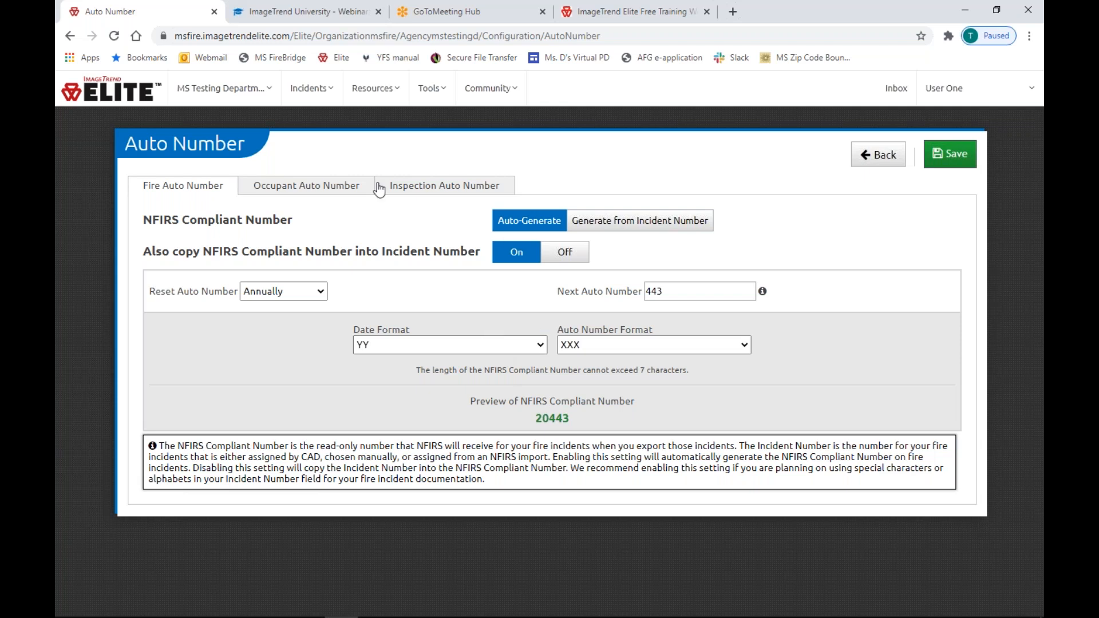
left_click(876, 155)
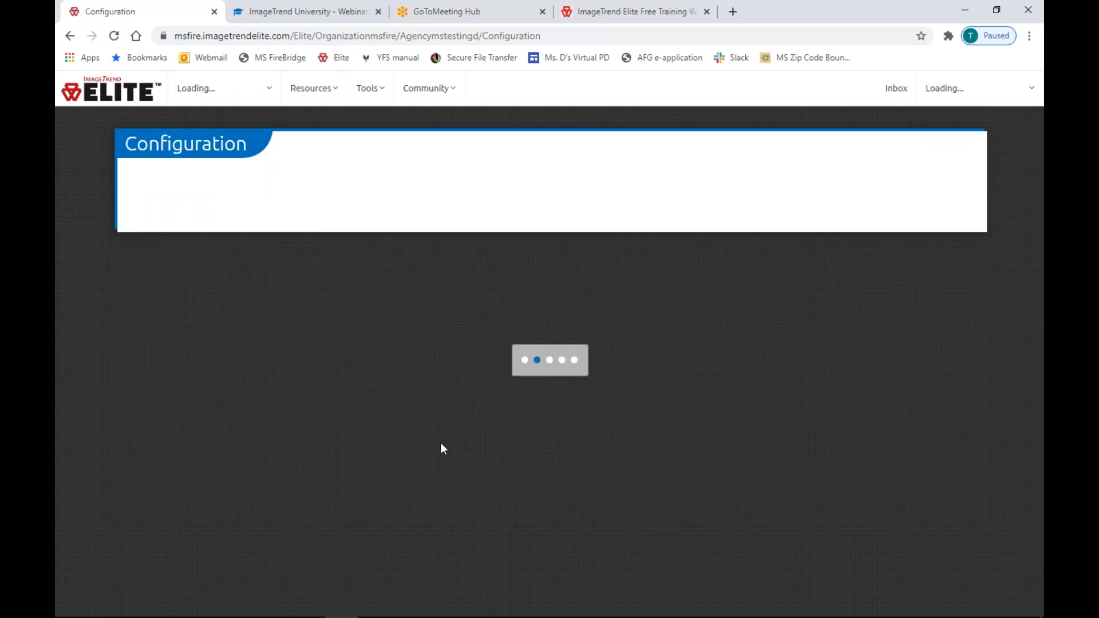
left_click(195, 245)
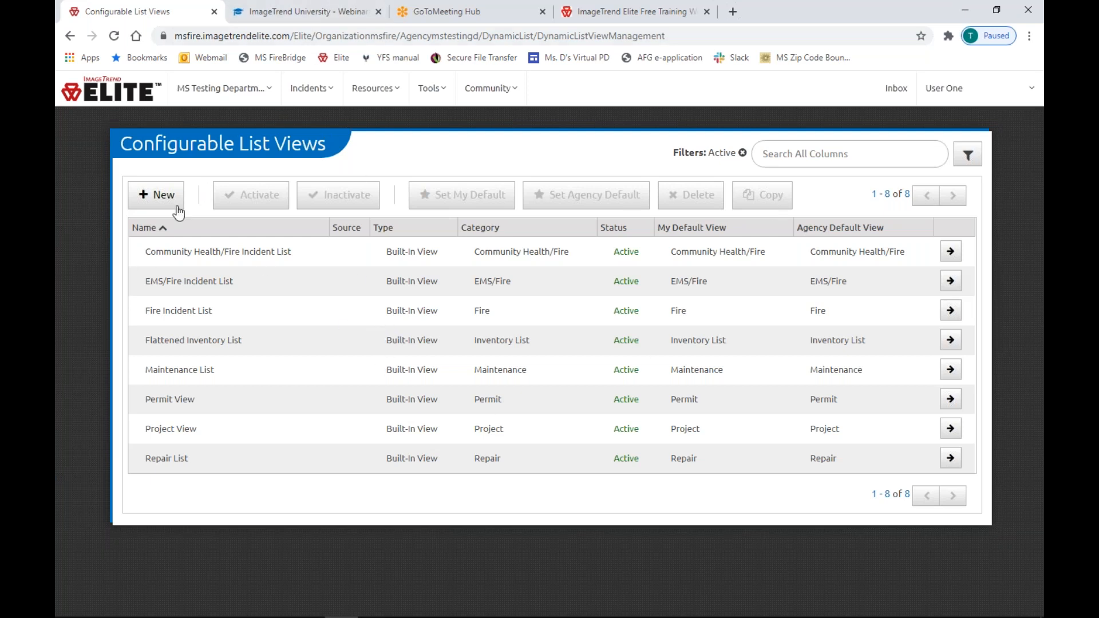
mouse_move(241, 105)
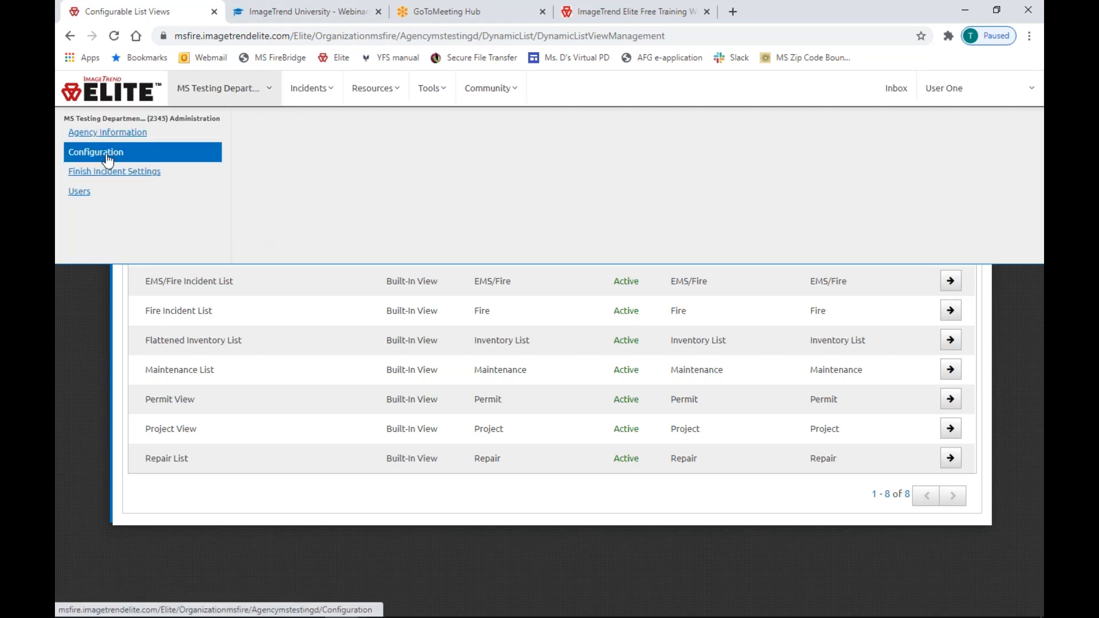
left_click(75, 153)
left_click(634, 112)
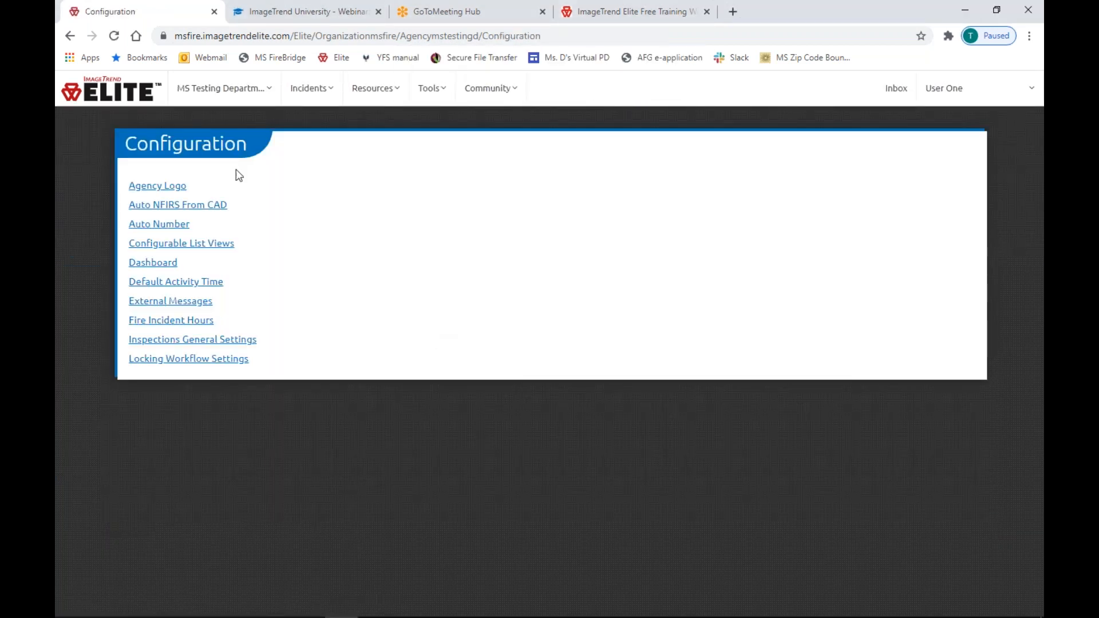
Open the 'THIS IS THE TESTING DEPARTMENT!!!' dashboard announcement and review its Mark as Important setting.
left_click(153, 261)
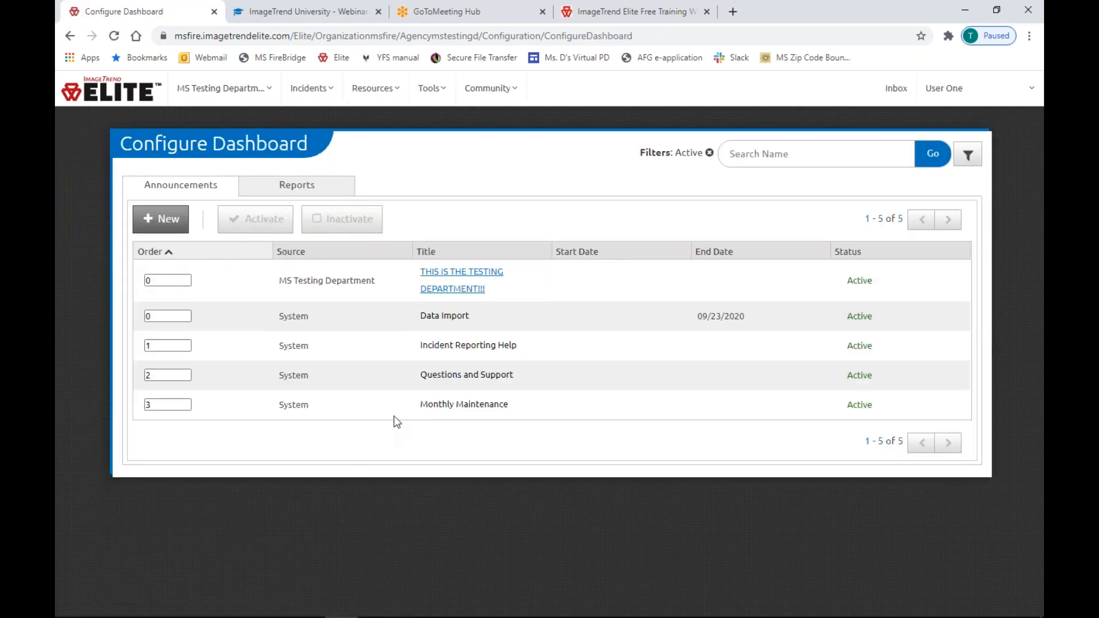
left_click(460, 289)
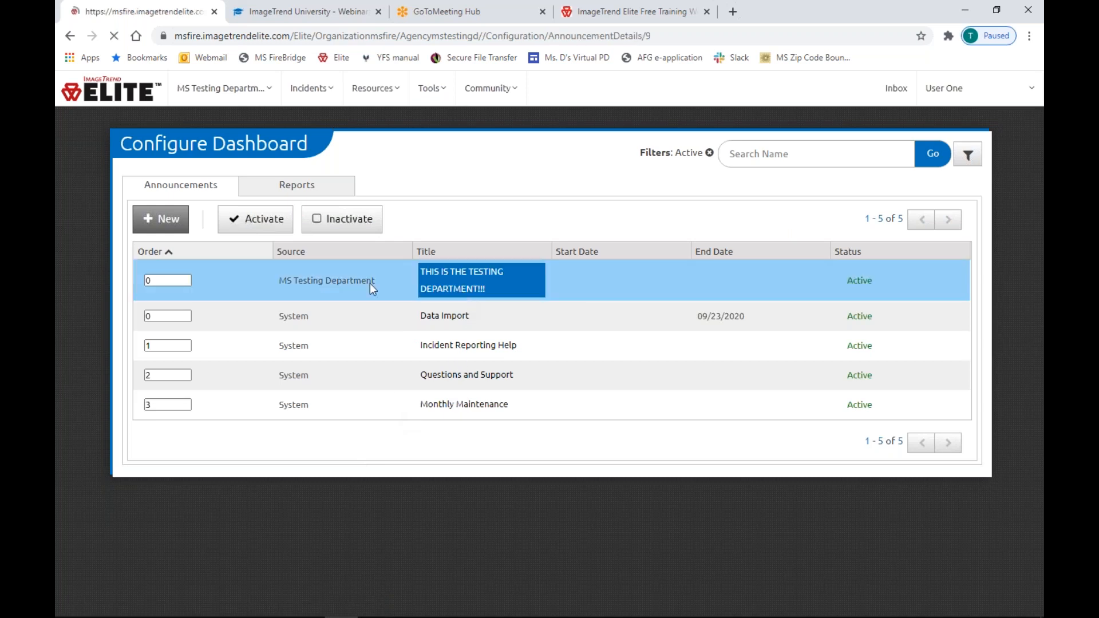
scroll(239, 358, "down", 2)
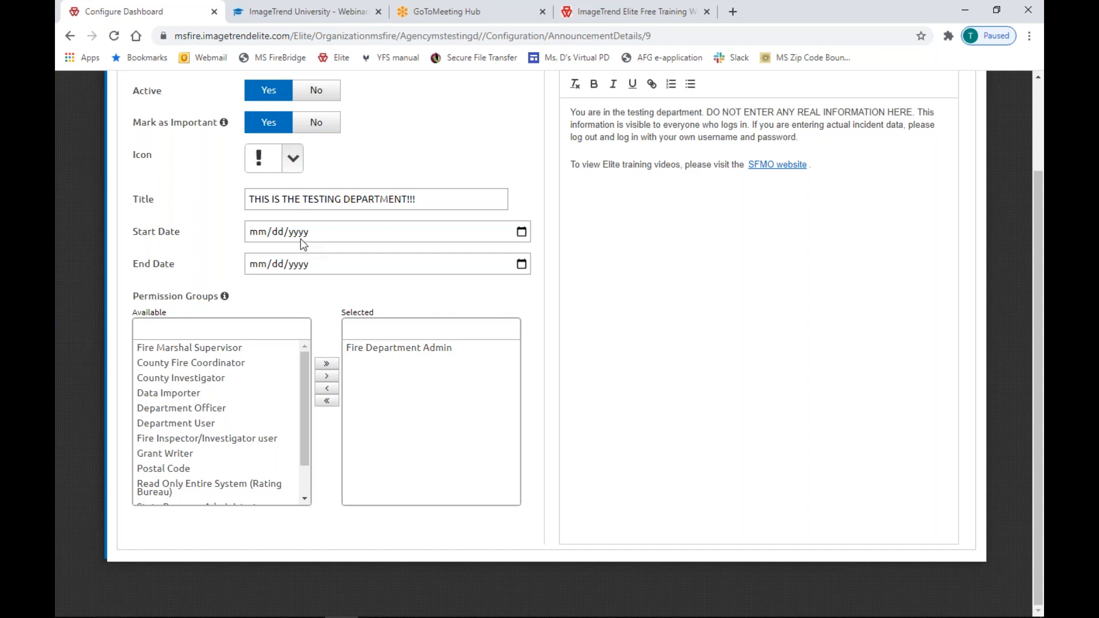
scroll(311, 237, "up", 2)
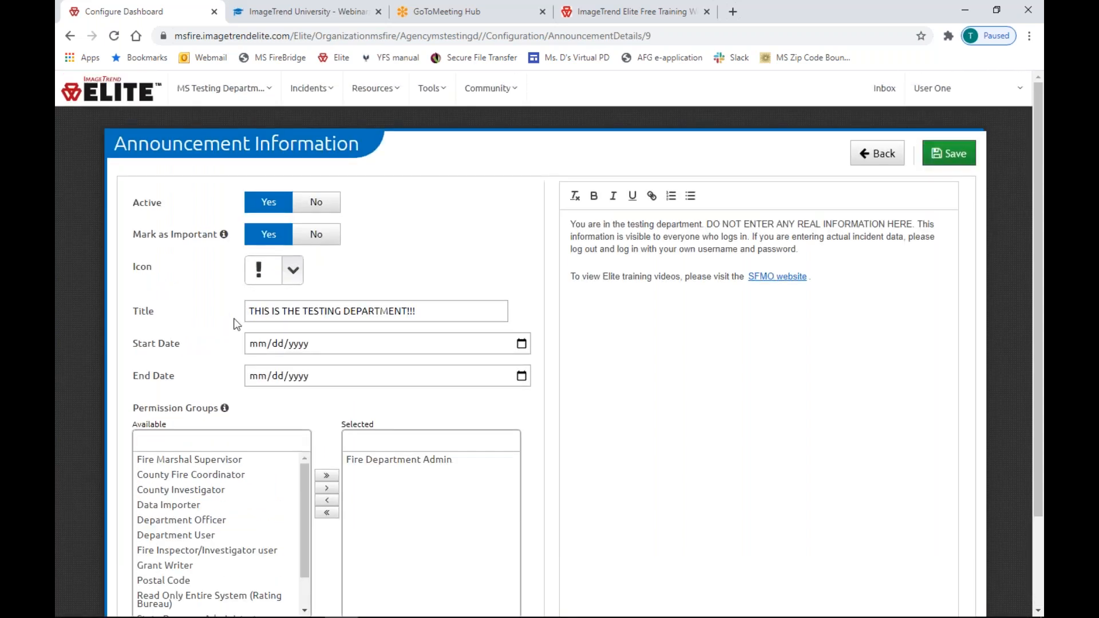
left_click_drag(140, 229, 210, 236)
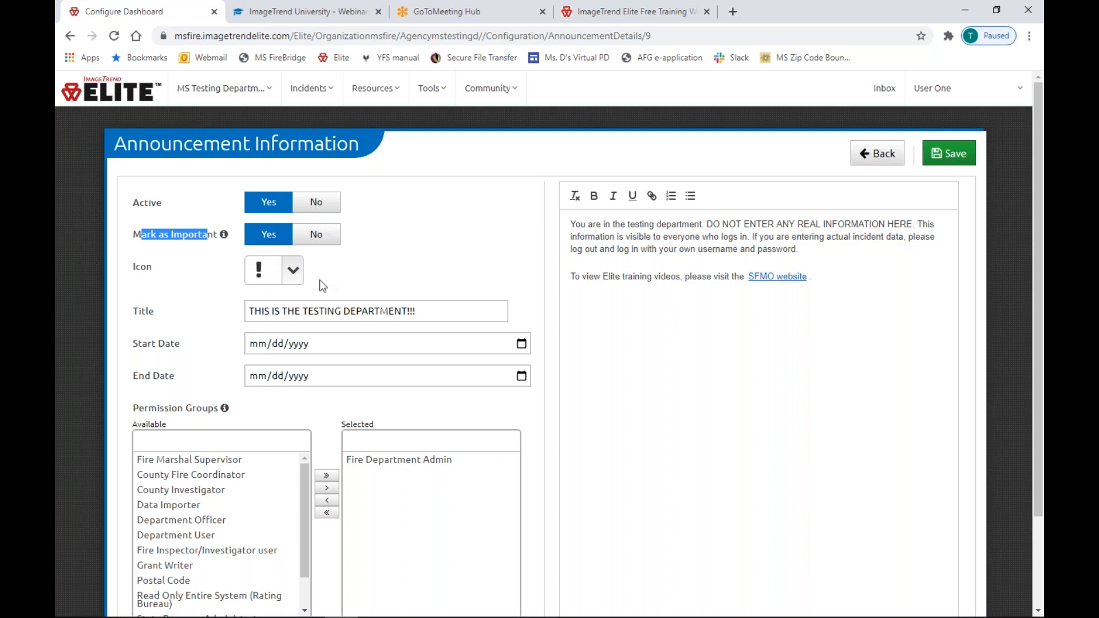
Keep the announcement's exclamation mark icon and return to the announcements list.
left_click(305, 277)
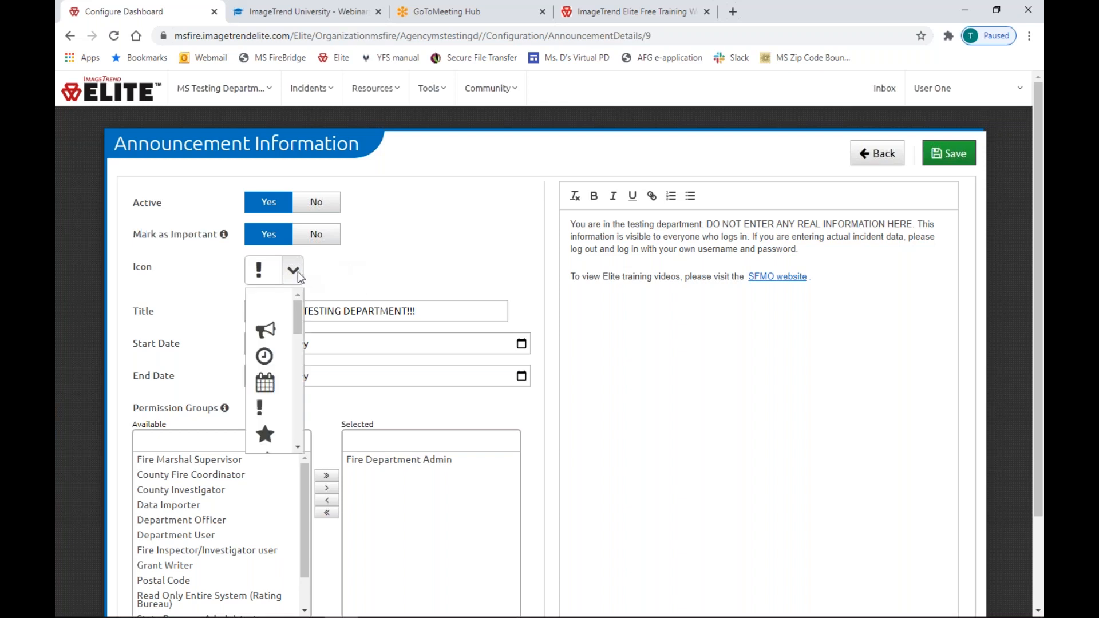
scroll(297, 316, "down", 1)
left_click_drag(297, 316, 288, 283)
left_click(292, 269)
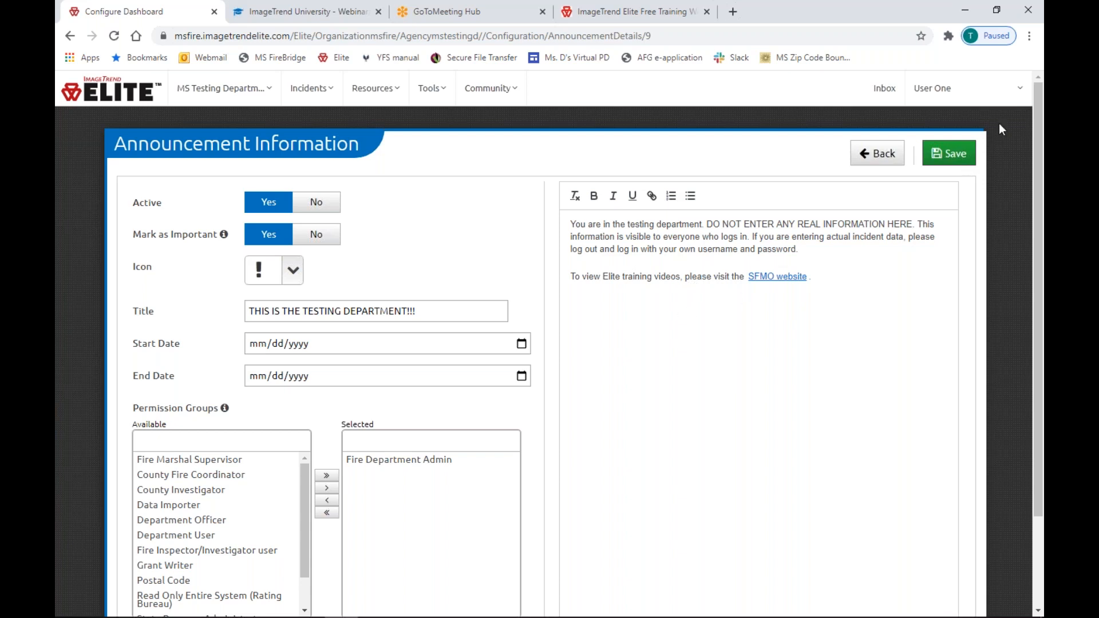
left_click(883, 160)
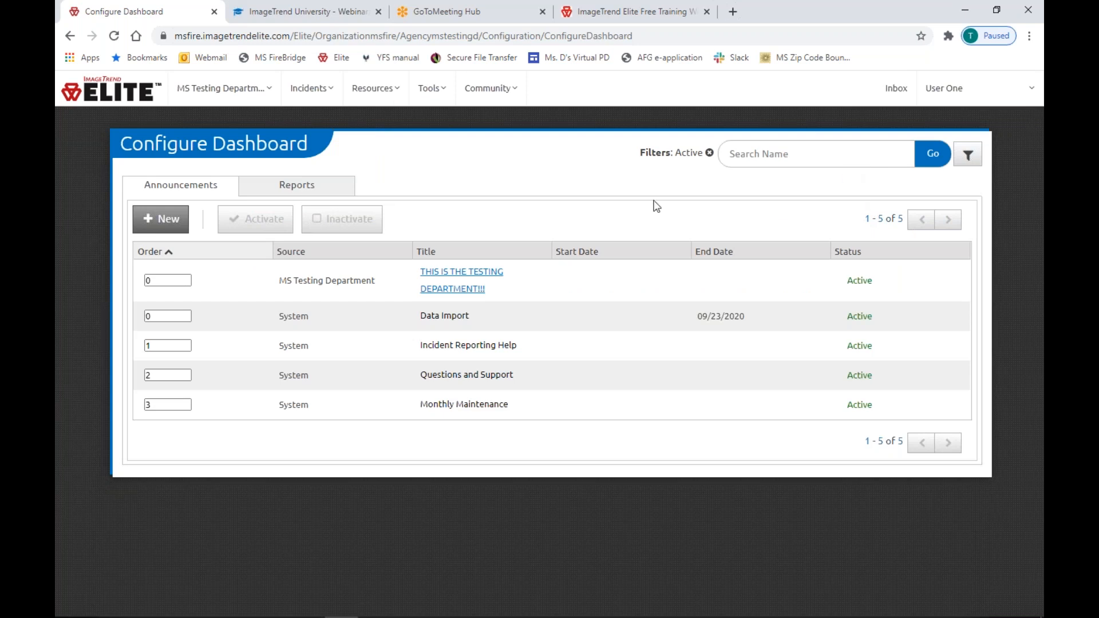
left_click(221, 94)
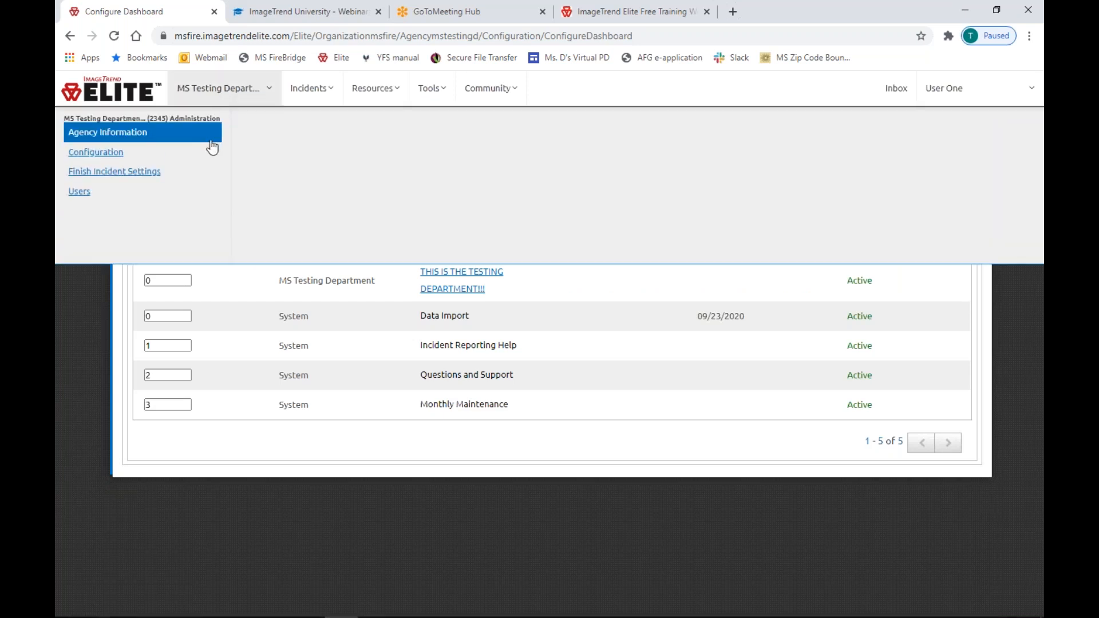
In Locking Workflow Settings, enter 100 manual-unlock auto-lock hours and check the Inspections auto-lock settings.
left_click(127, 154)
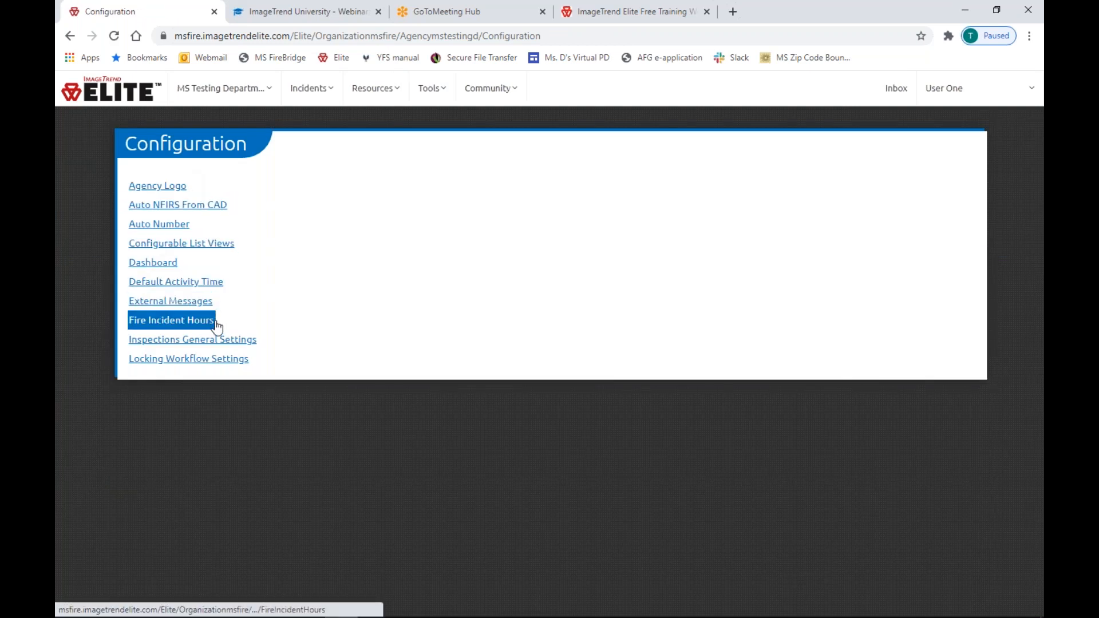
left_click(218, 361)
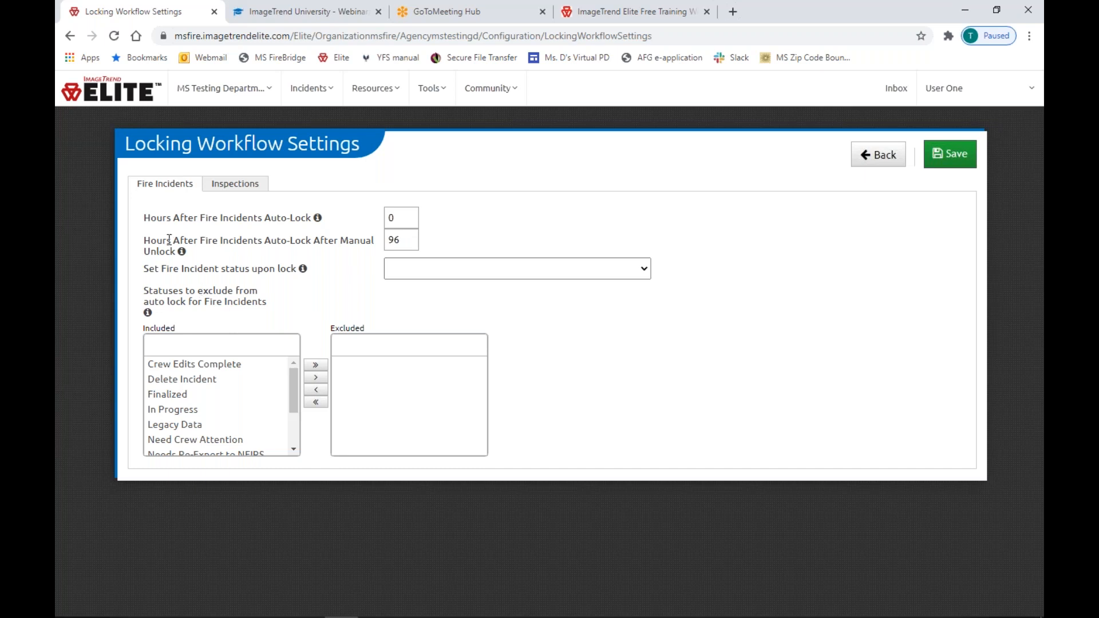
left_click_drag(151, 218, 311, 222)
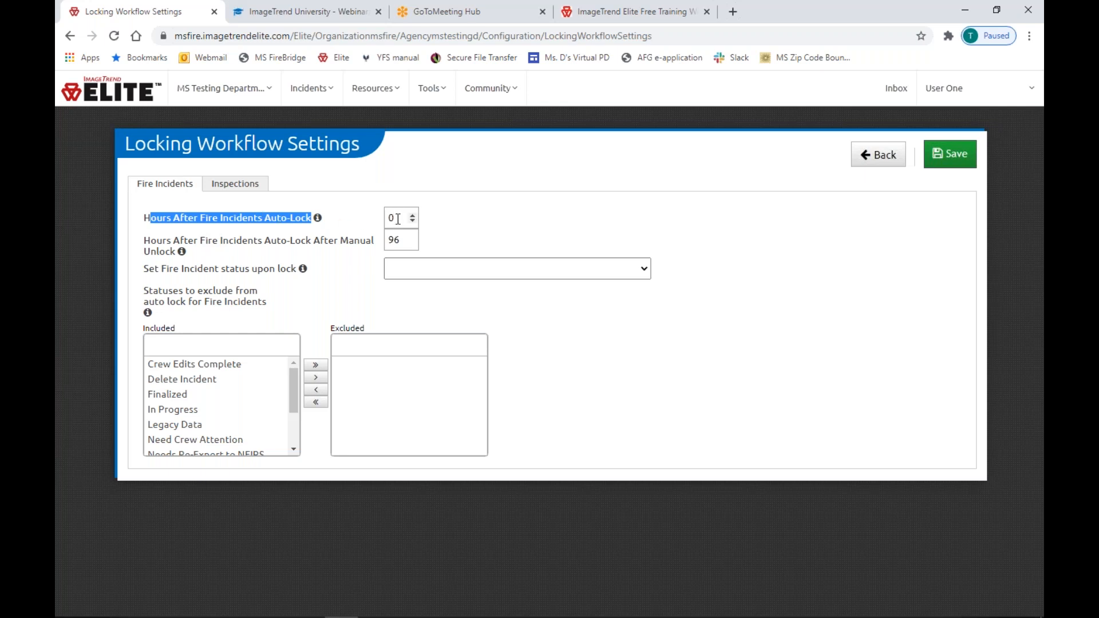
left_click(358, 226)
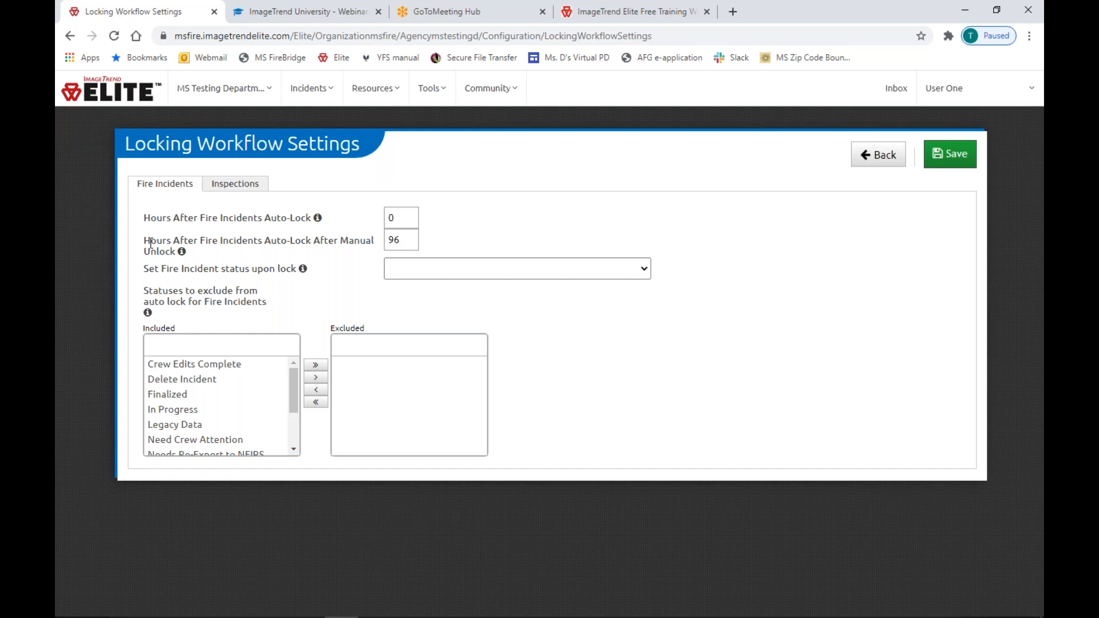
left_click_drag(151, 243, 297, 242)
left_click_drag(406, 240, 379, 245)
type("100")
left_click(250, 190)
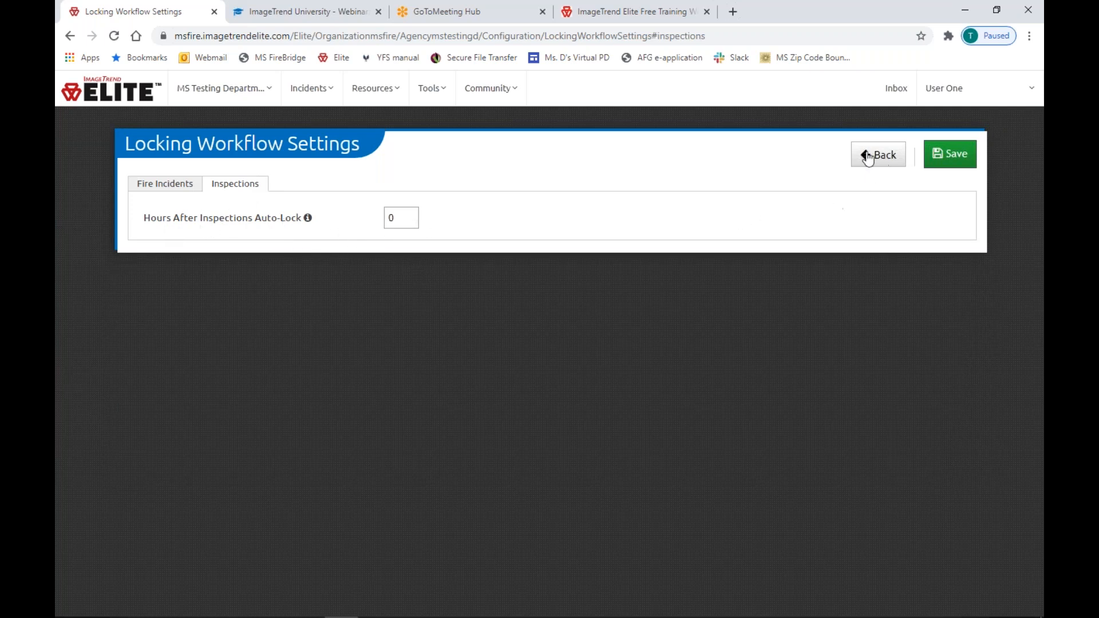
left_click(876, 159)
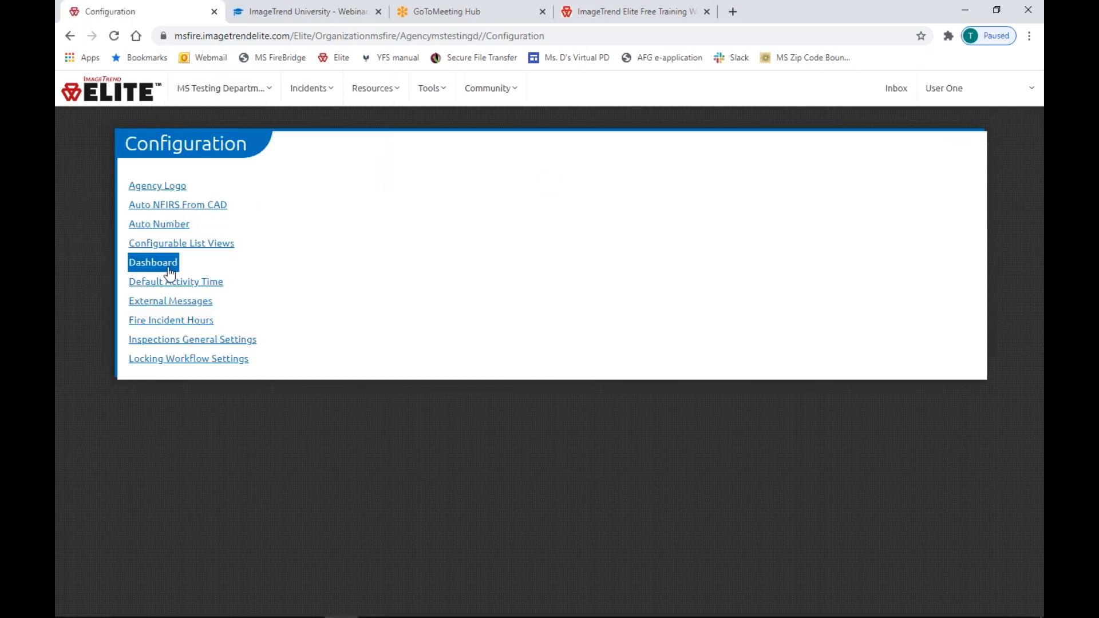
Review Finish Incident Functionality, Lock Upon Finish, Finish Upon Close and Update Incident Status settings.
left_click(238, 102)
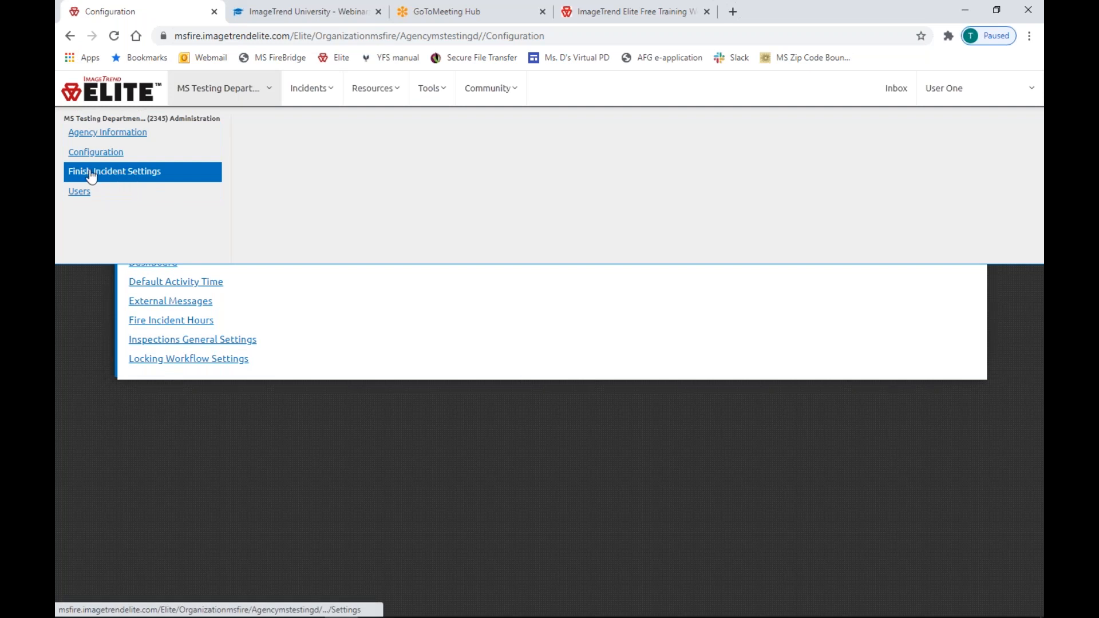
left_click(122, 177)
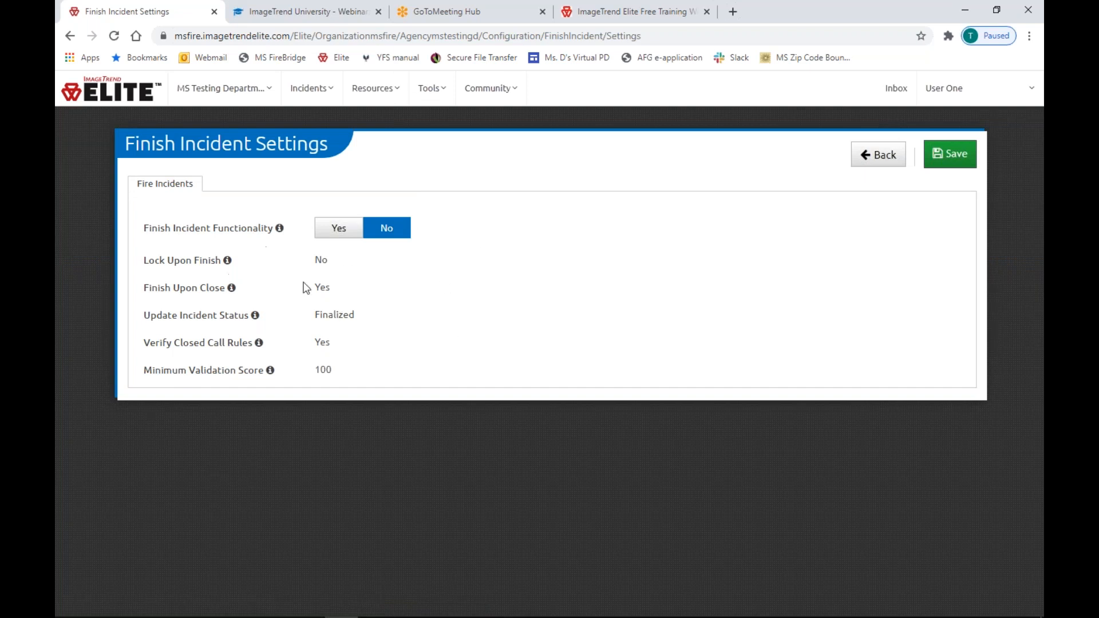
left_click(335, 230)
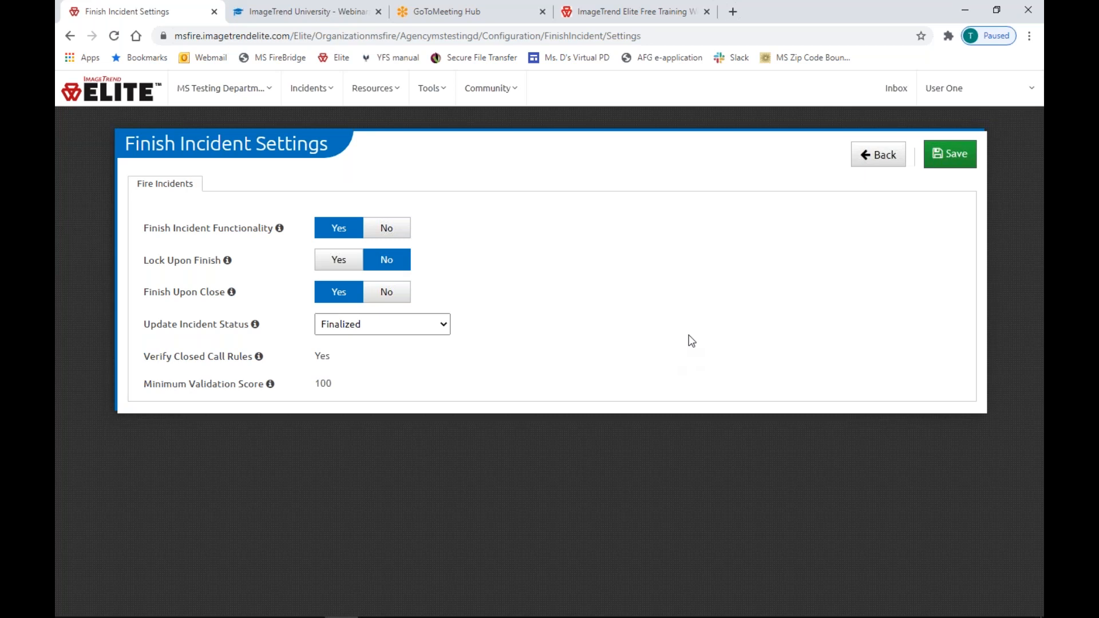
left_click_drag(147, 229, 250, 234)
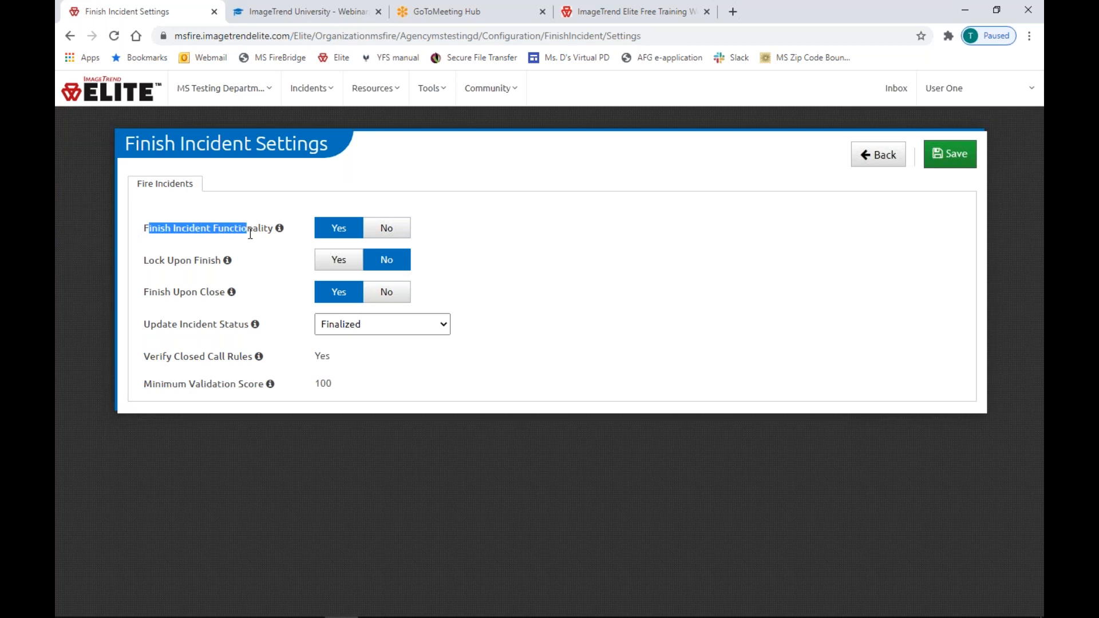
left_click_drag(143, 262, 222, 263)
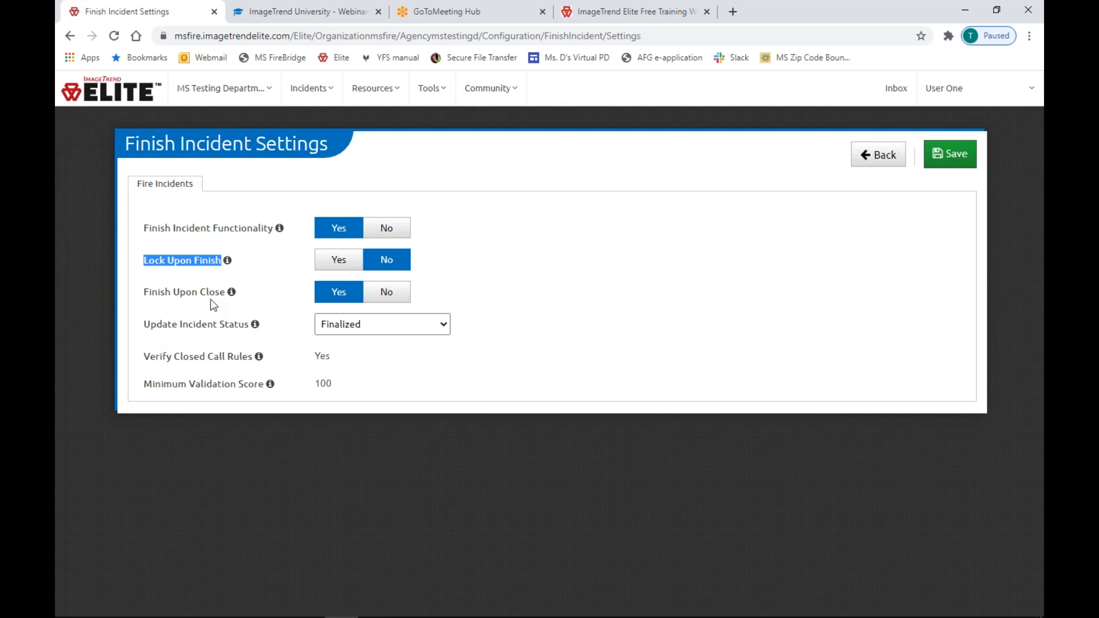
left_click_drag(143, 293, 225, 305)
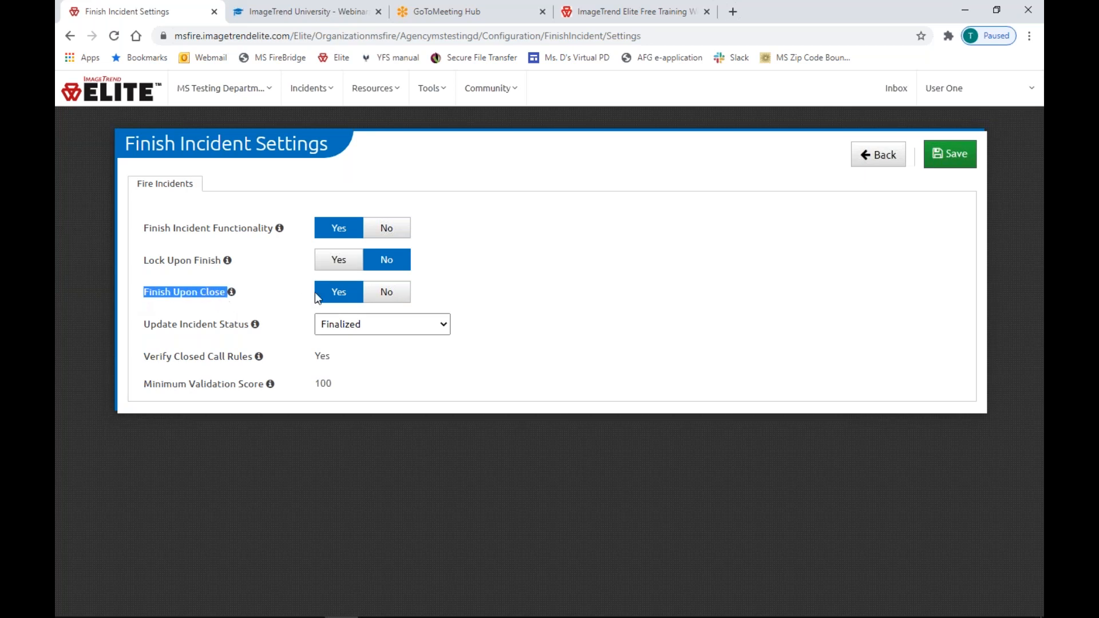
left_click(160, 324)
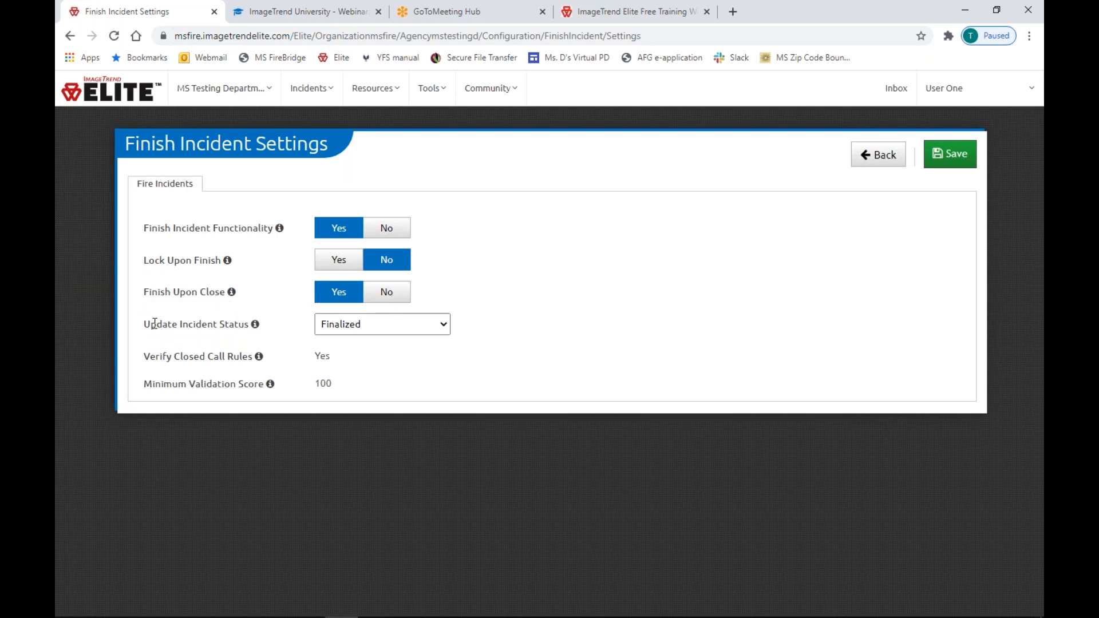
left_click_drag(144, 324, 252, 326)
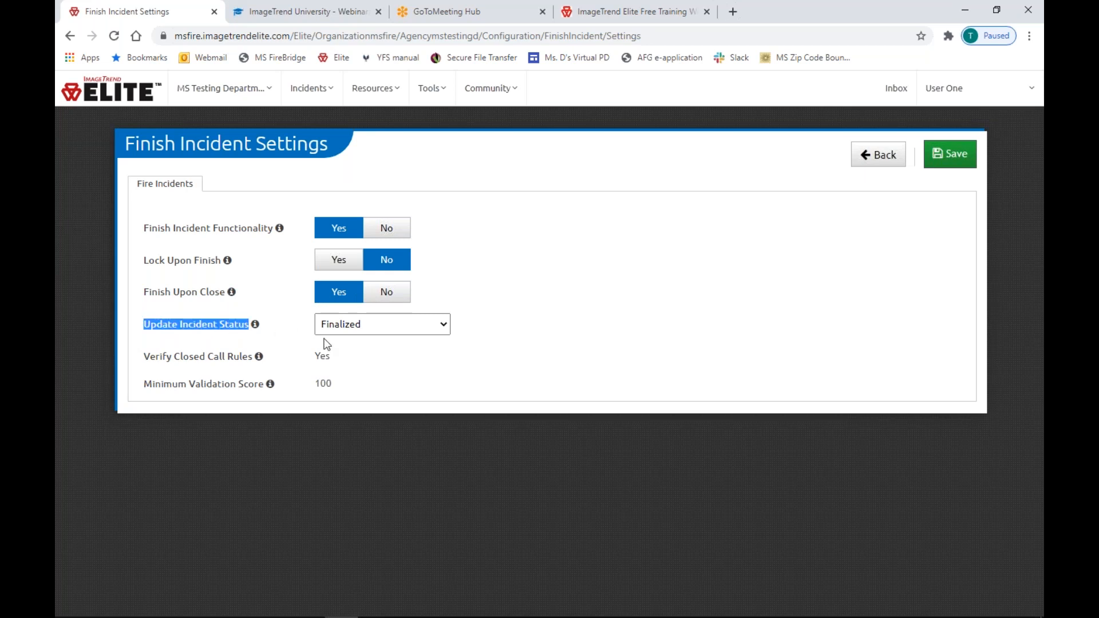
Keep the incident status at Finalized, leave without changes, and open the agency Users list.
left_click(377, 329)
left_click(422, 321)
left_click(878, 163)
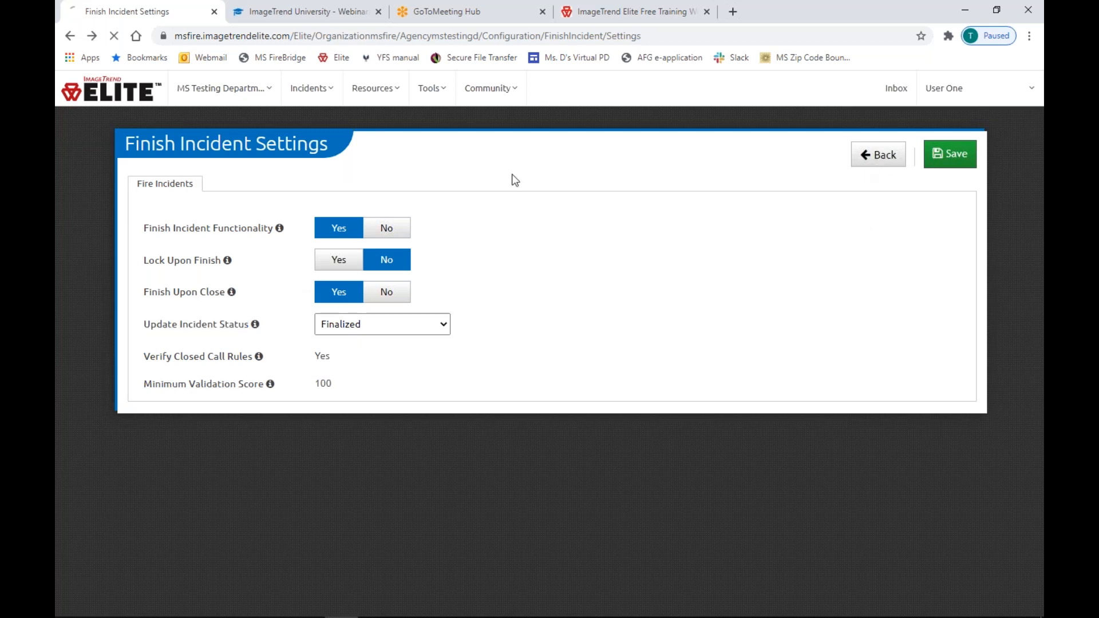
left_click(223, 91)
left_click(91, 193)
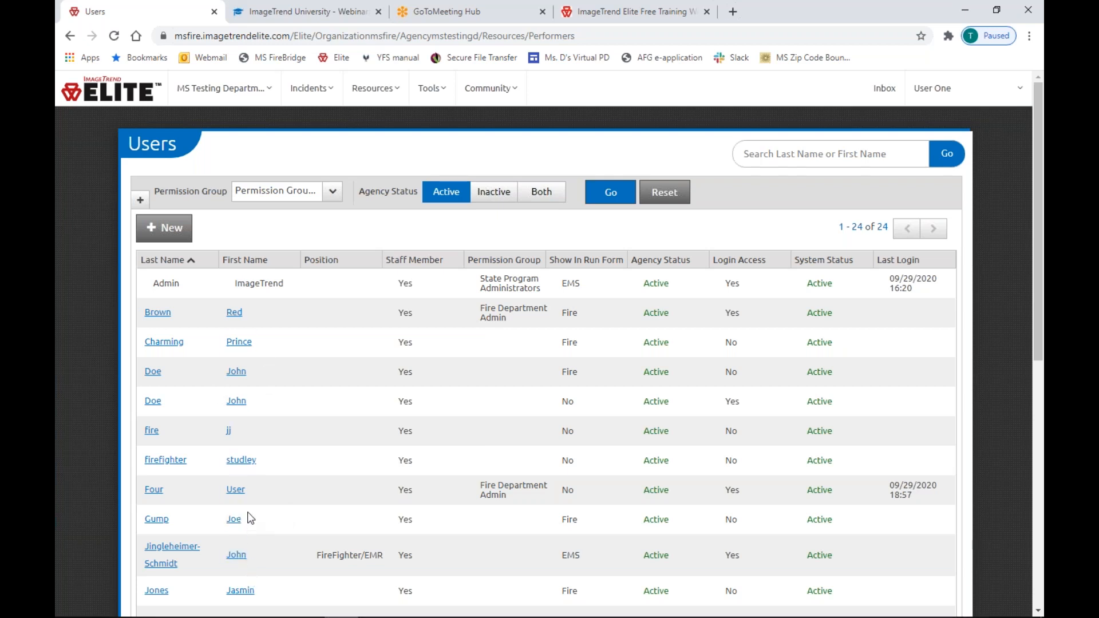
Open User Four's record and start an email address entry, then cancel it.
left_click(235, 490)
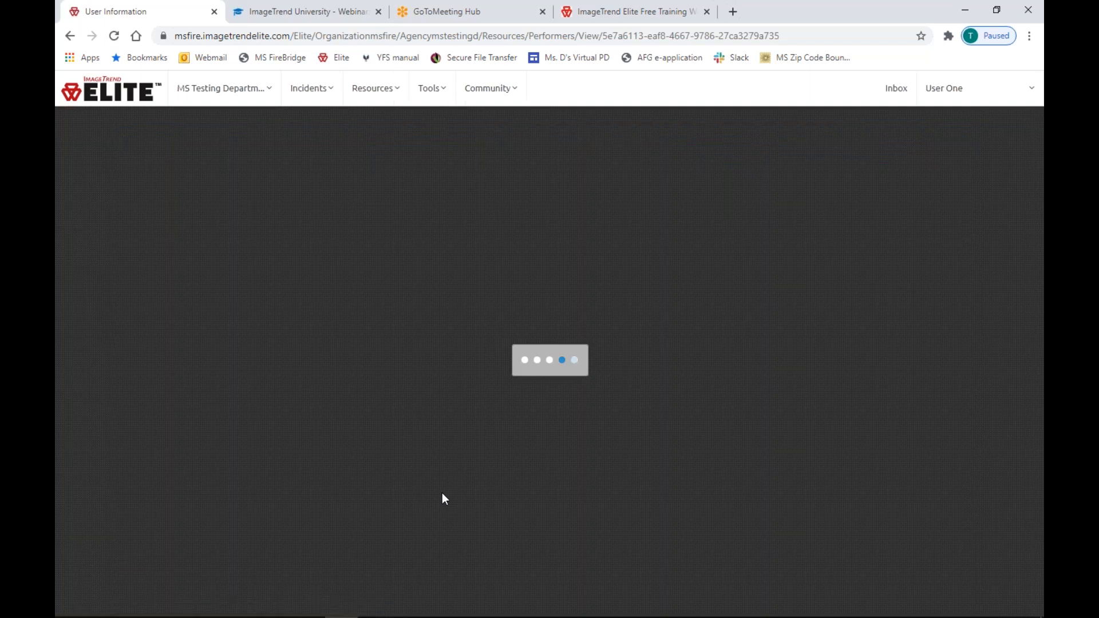
scroll(456, 499, "down", 2)
scroll(456, 499, "down", 3)
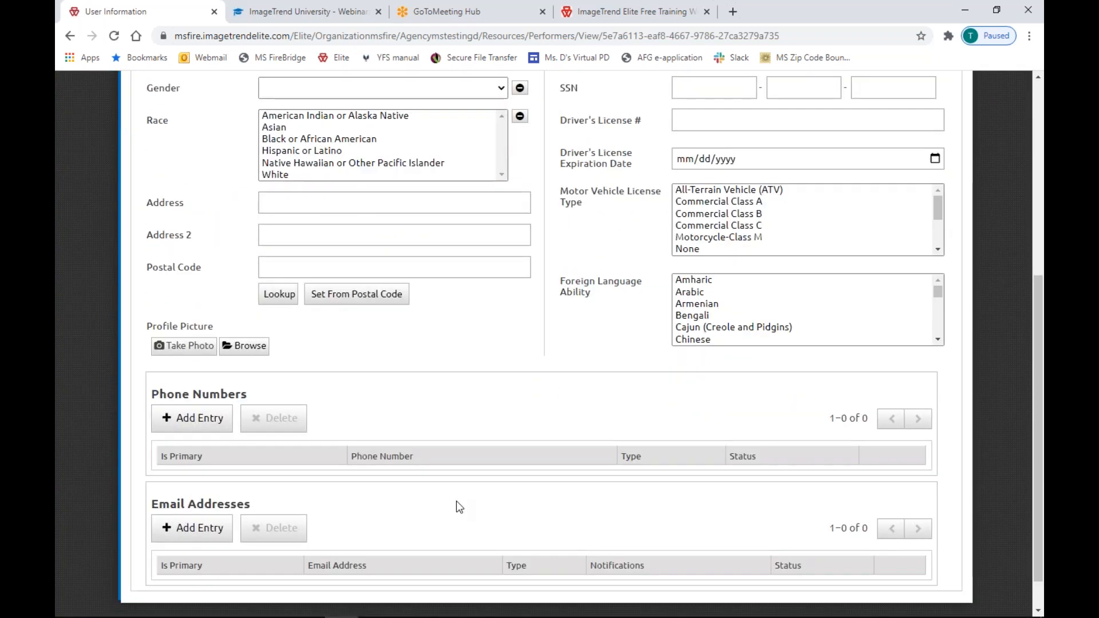
scroll(459, 506, "down", 1)
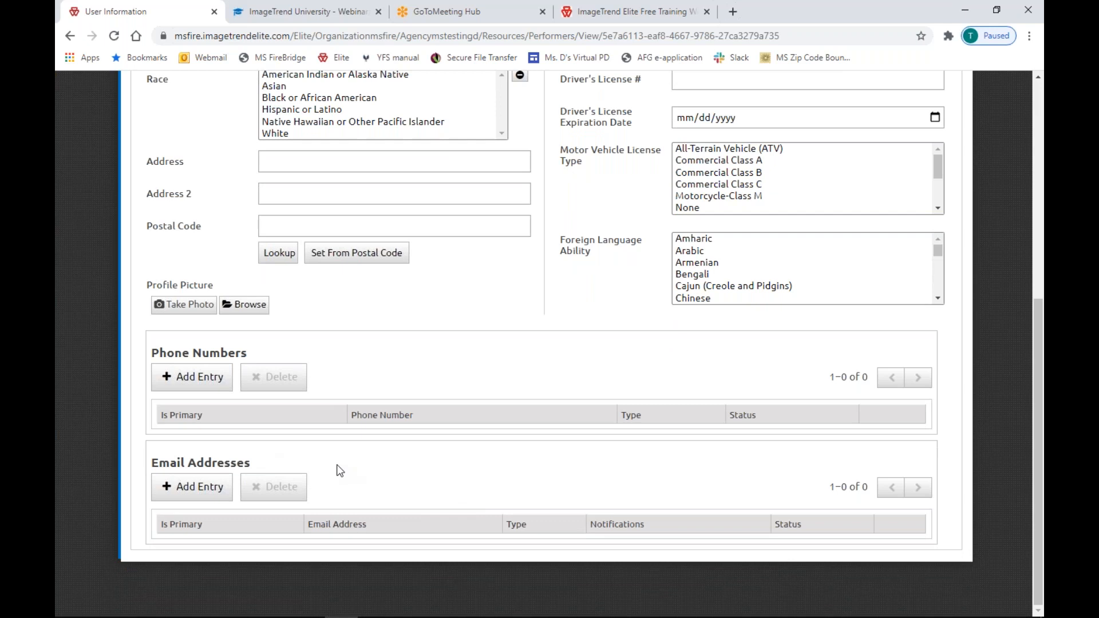
scroll(449, 383, "up", 7)
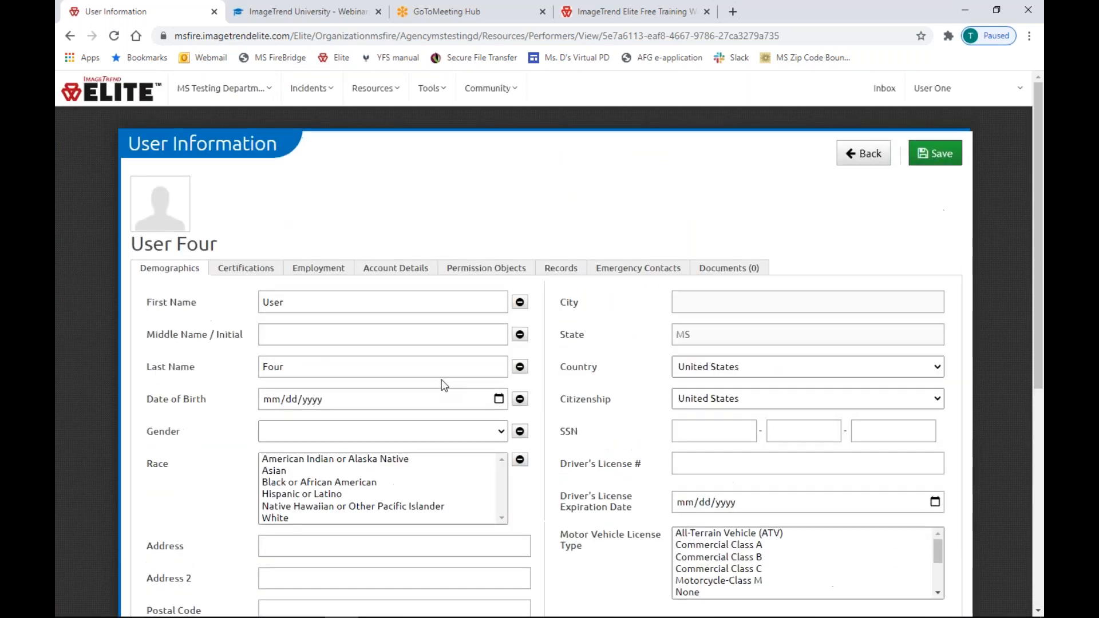
scroll(264, 409, "down", 6)
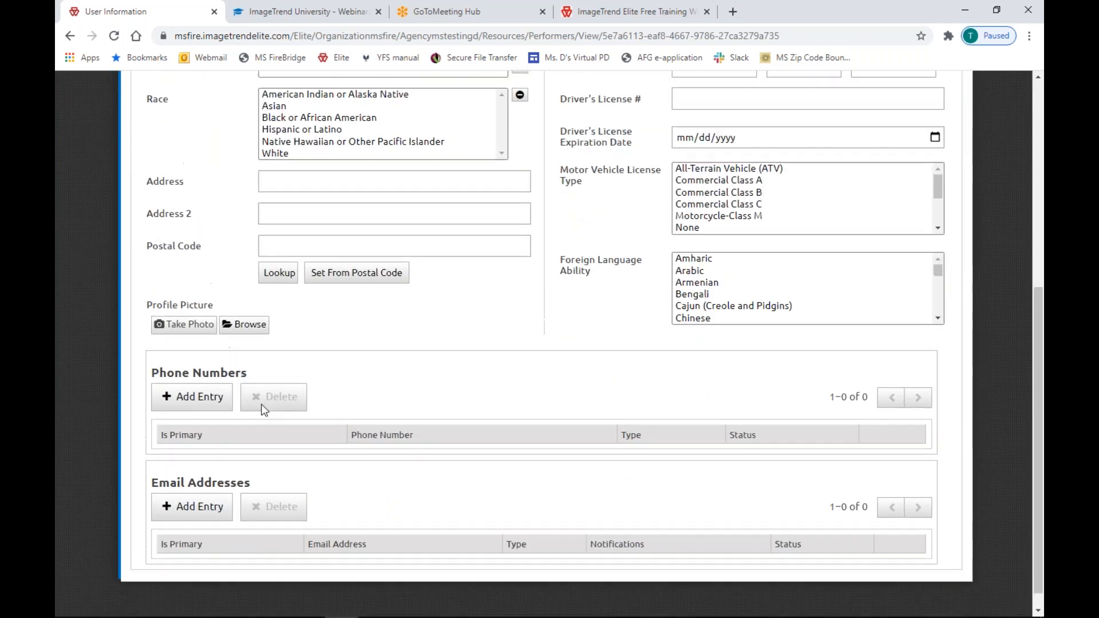
scroll(263, 410, "down", 1)
left_click(189, 488)
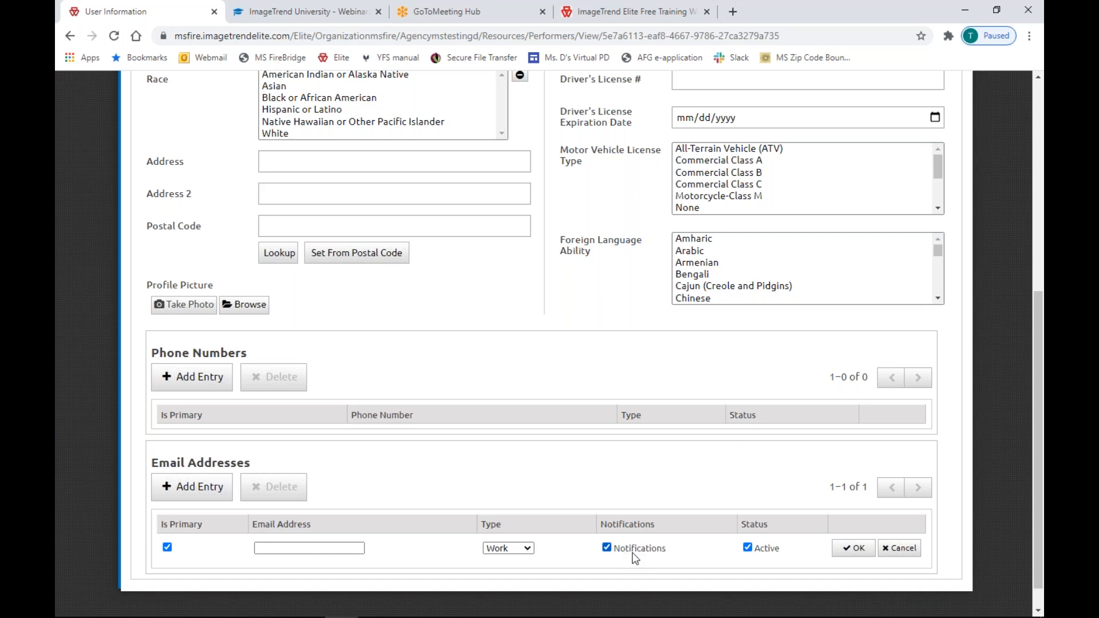
left_click(898, 549)
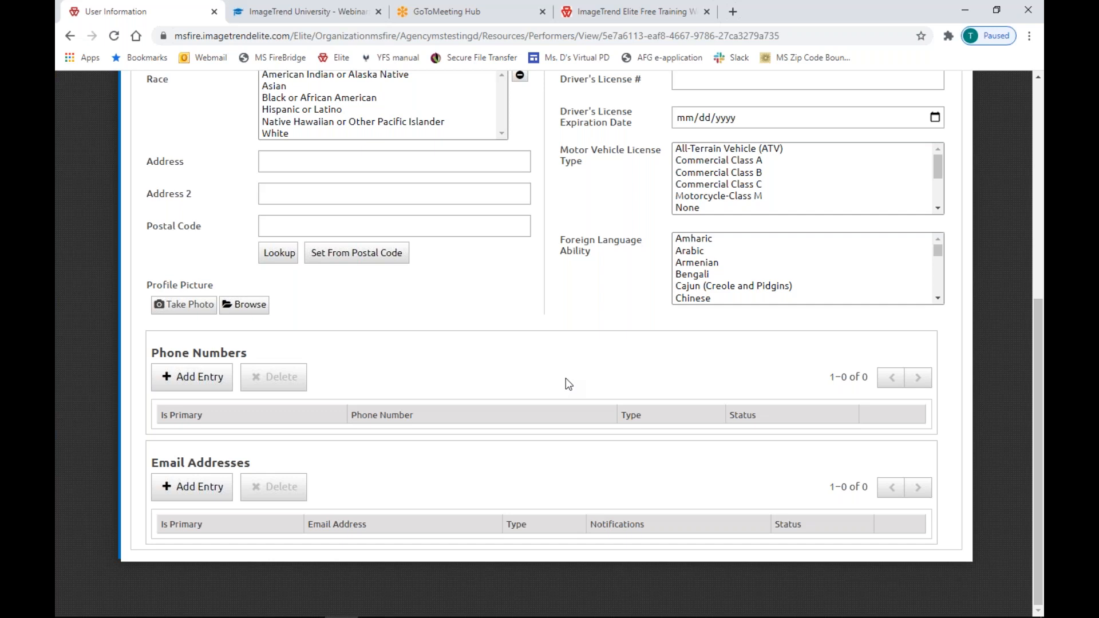
scroll(566, 377, "up", 7)
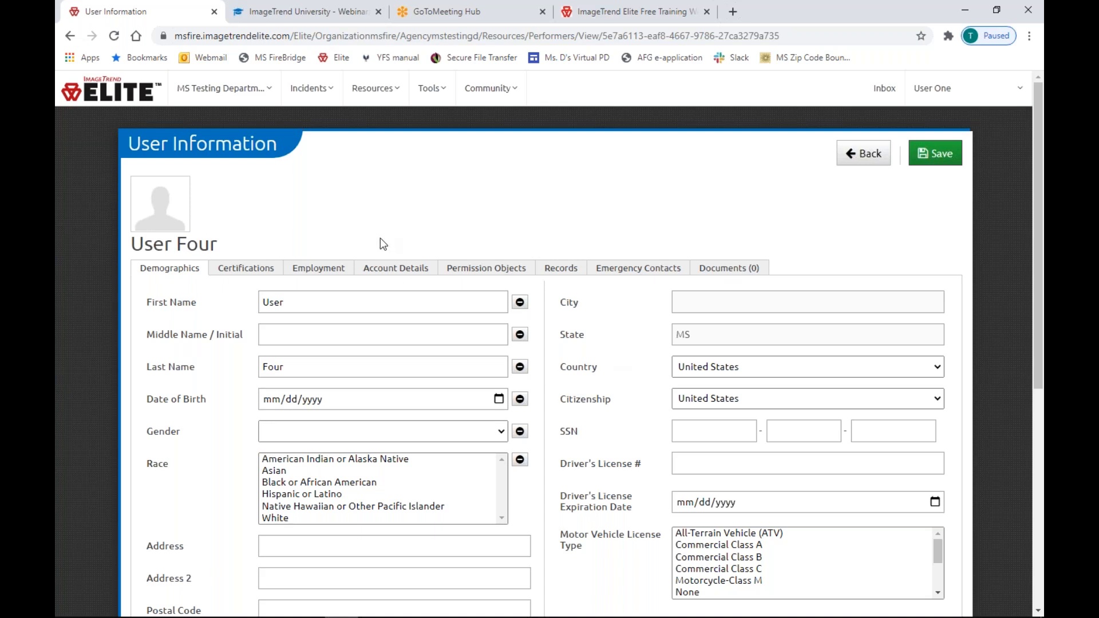
Review User Four's demographic fields such as SSN and Driver's License #, then show Certifications.
scroll(380, 238, "down", 2)
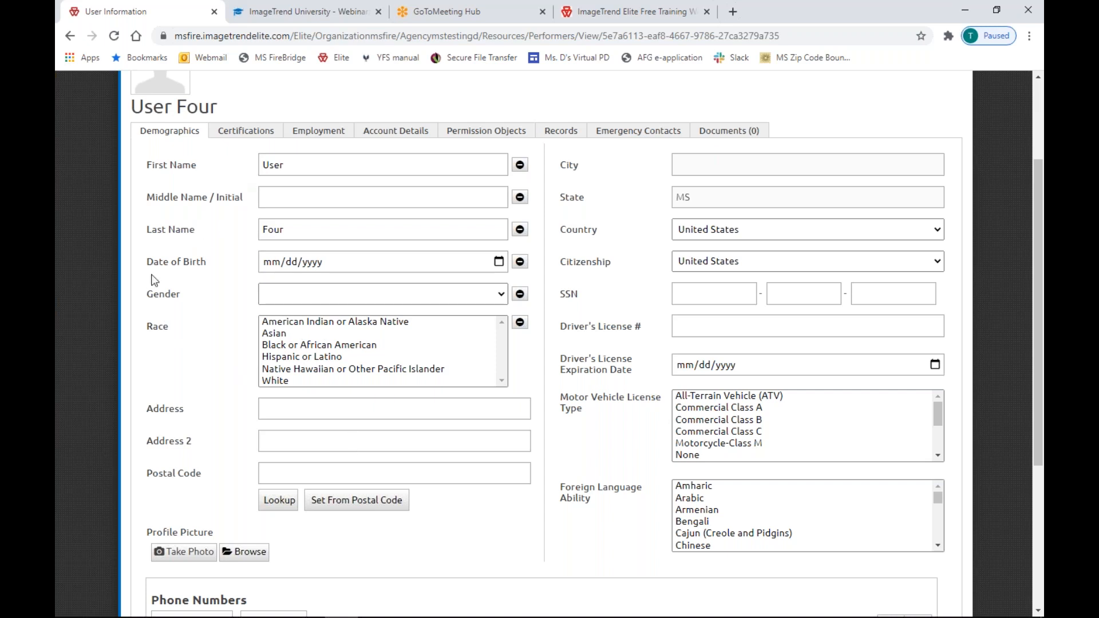
left_click_drag(151, 294, 177, 463)
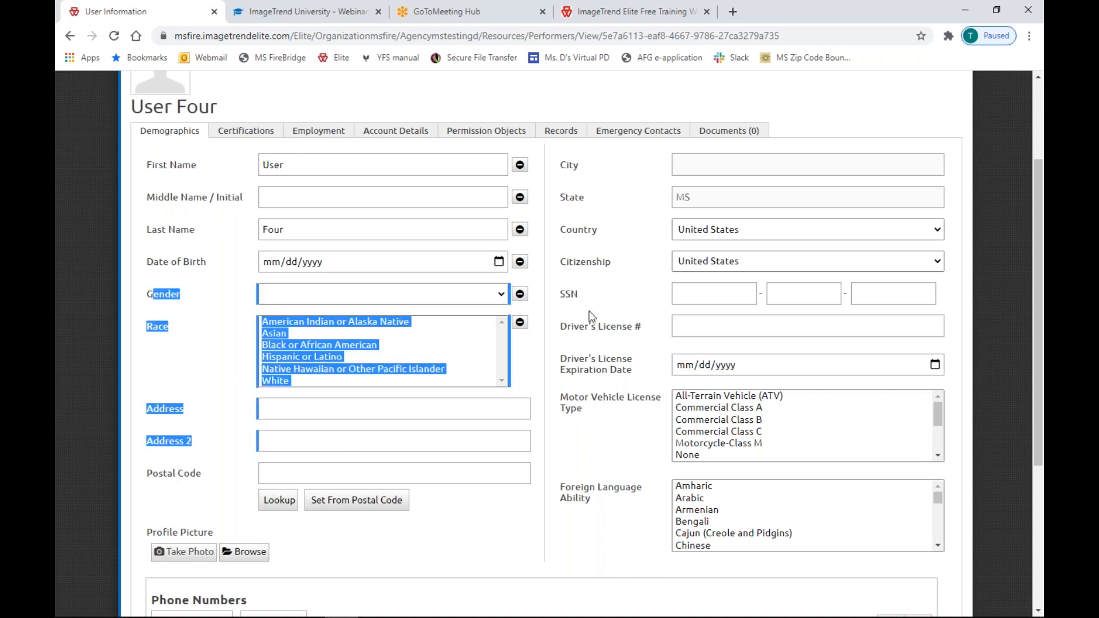
left_click(577, 300)
double_click(574, 295)
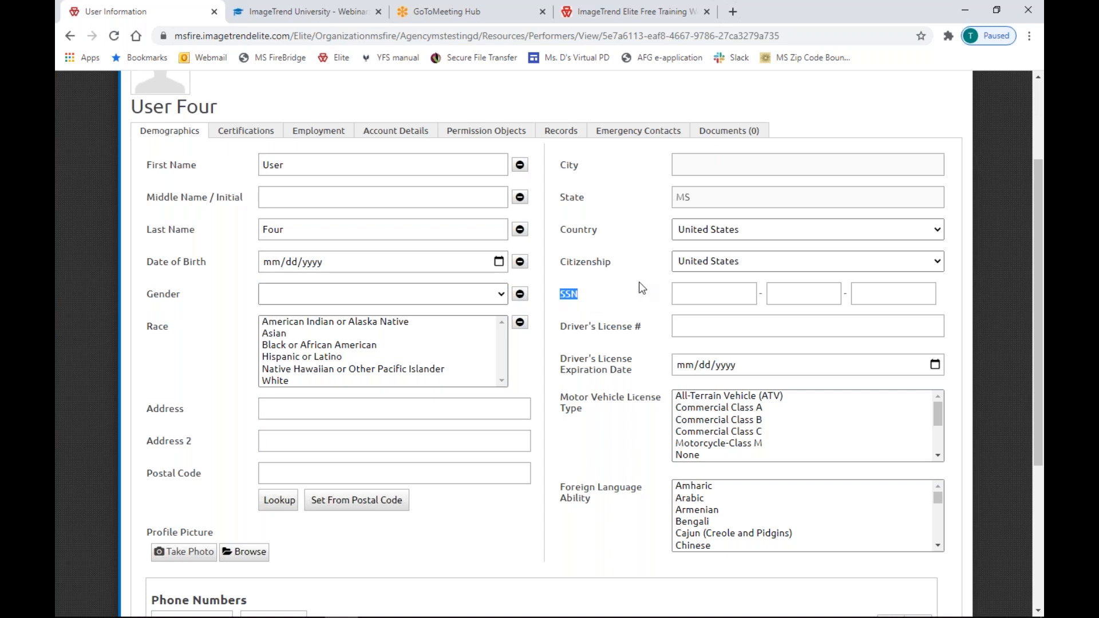
left_click(703, 292)
left_click_drag(556, 326, 650, 336)
left_click(701, 325)
left_click(267, 135)
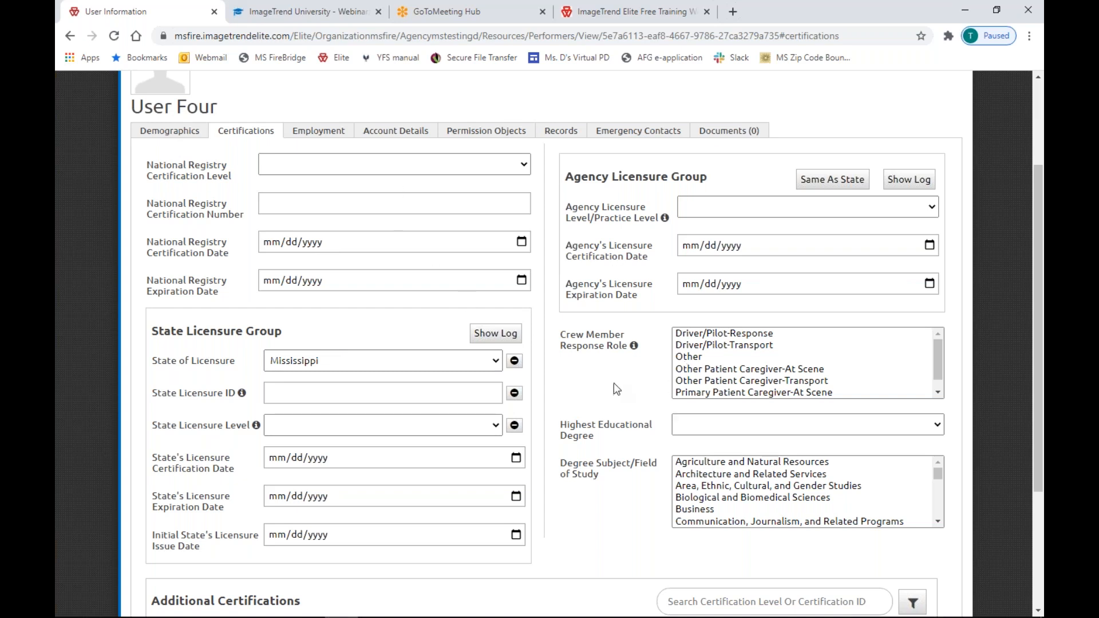
Start a new additional certification and set its Category to Fire.
scroll(613, 390, "down", 4)
left_click(208, 487)
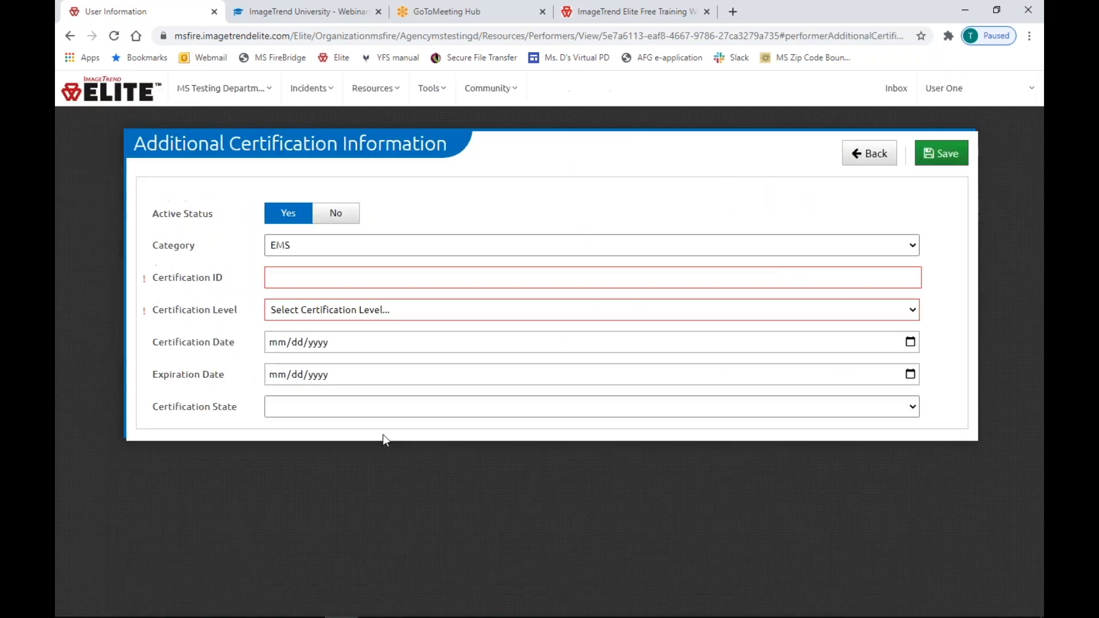
left_click(364, 252)
left_click(364, 281)
left_click_drag(260, 277, 106, 275)
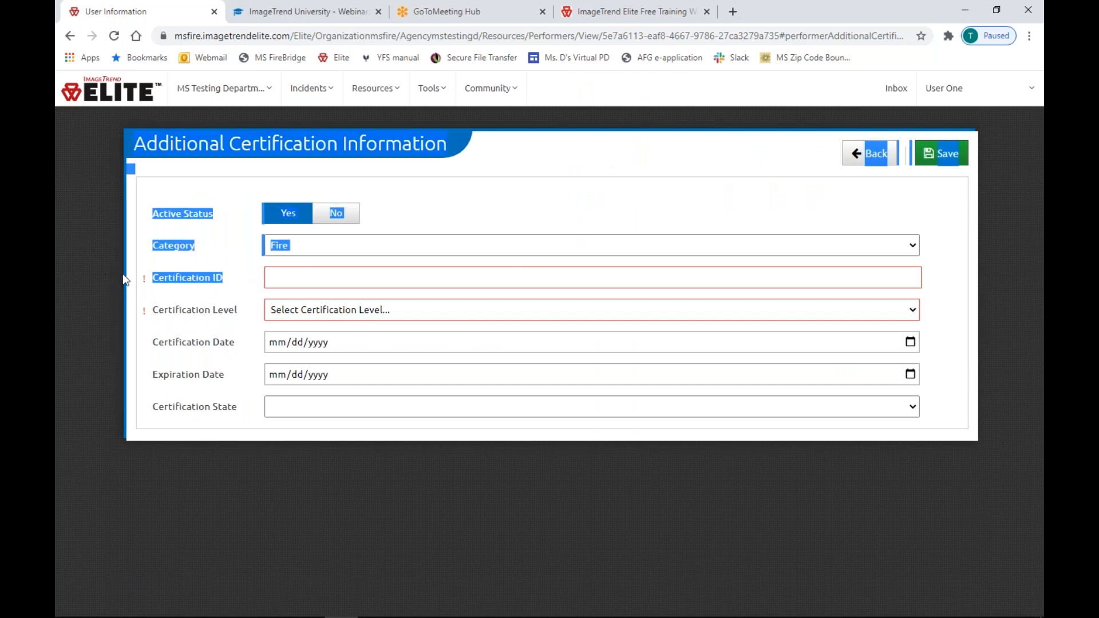
Leave the certification unsaved and show User Four's Employment tab.
left_click(207, 323)
left_click(319, 343)
left_click(281, 277)
left_click_drag(167, 278, 170, 278)
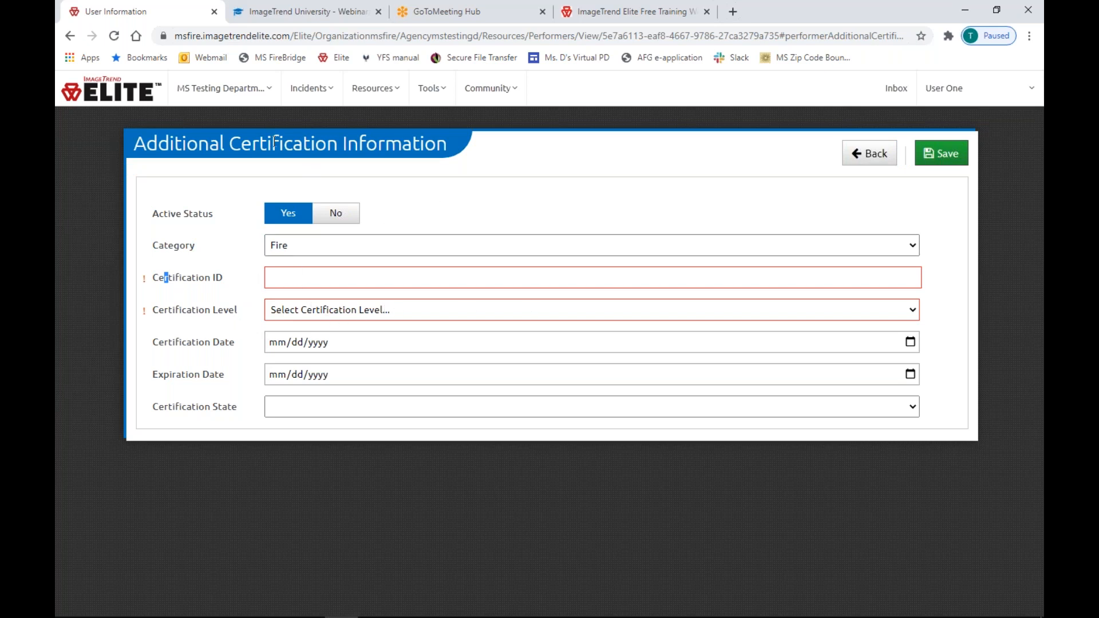
left_click(865, 154)
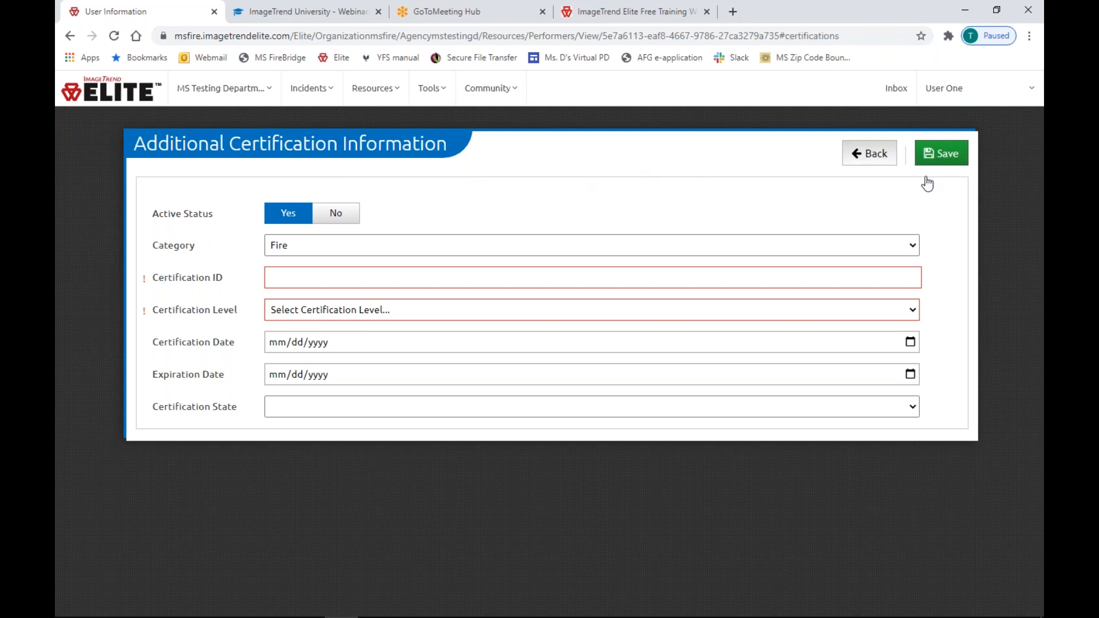
left_click(312, 271)
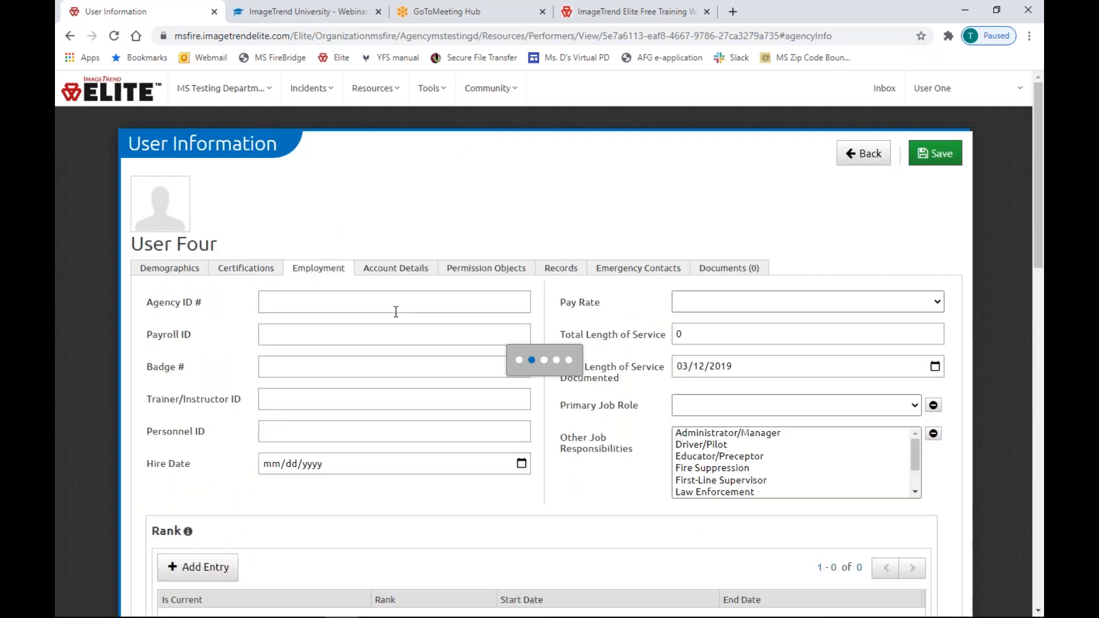
scroll(395, 323, "down", 1)
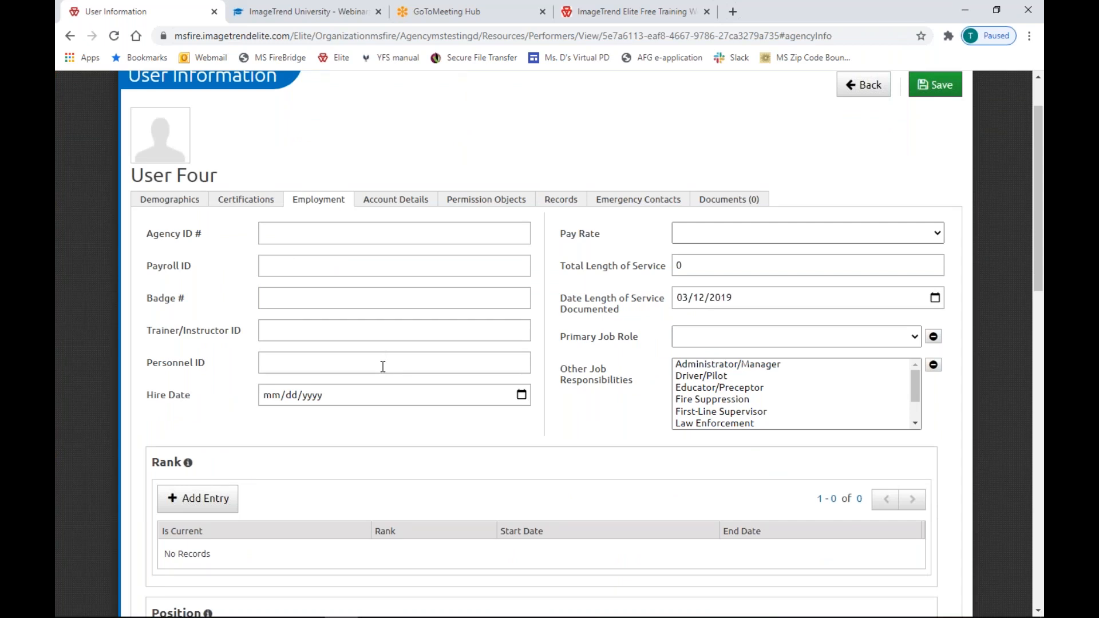
left_click_drag(210, 364, 140, 360)
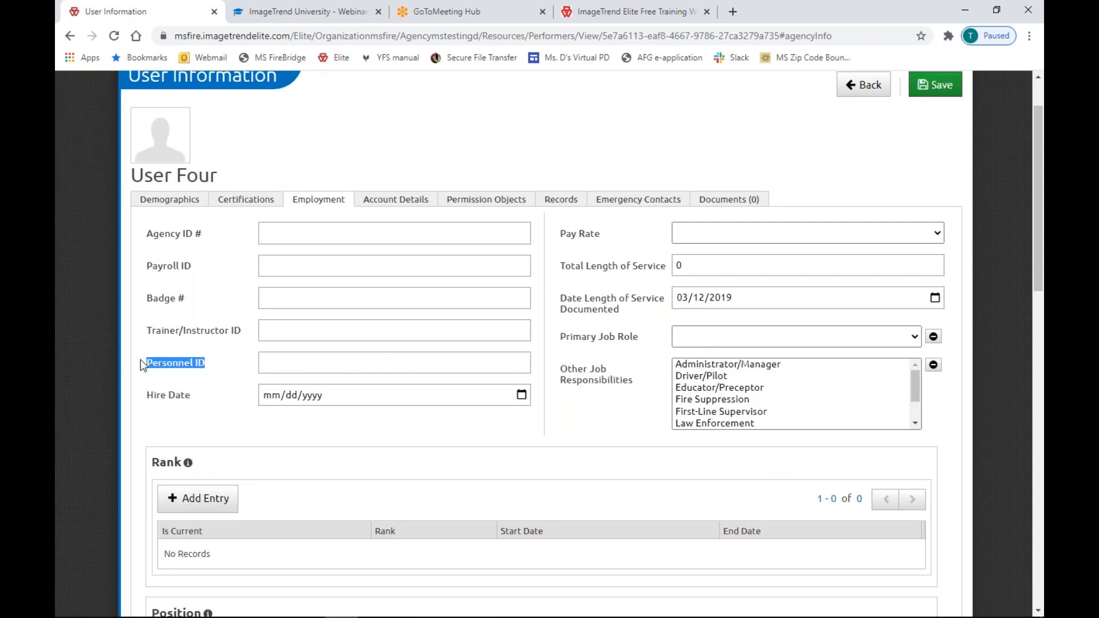
left_click(281, 368)
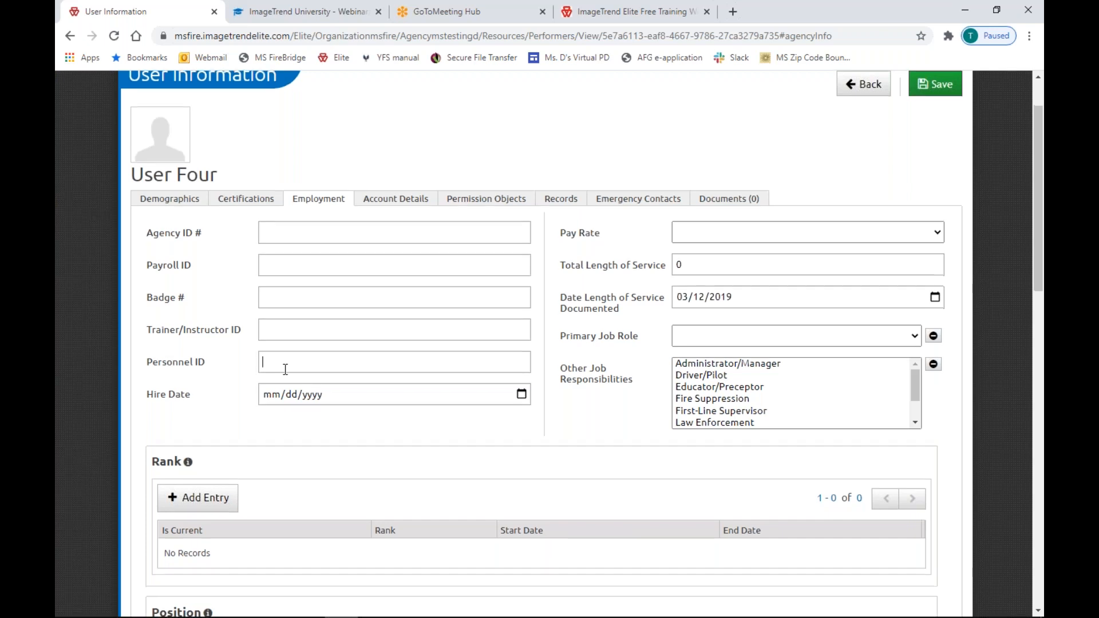
scroll(285, 369, "down", 2)
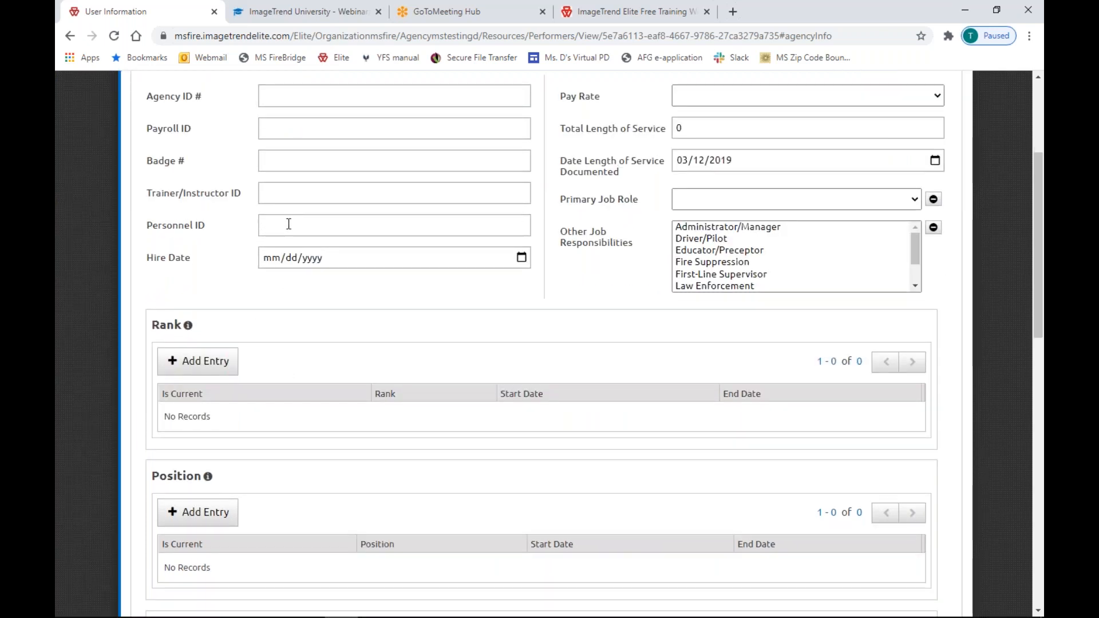
type("usdr")
key("BackSpace")
key("BackSpace")
type("er4")
scroll(350, 269, "down", 6)
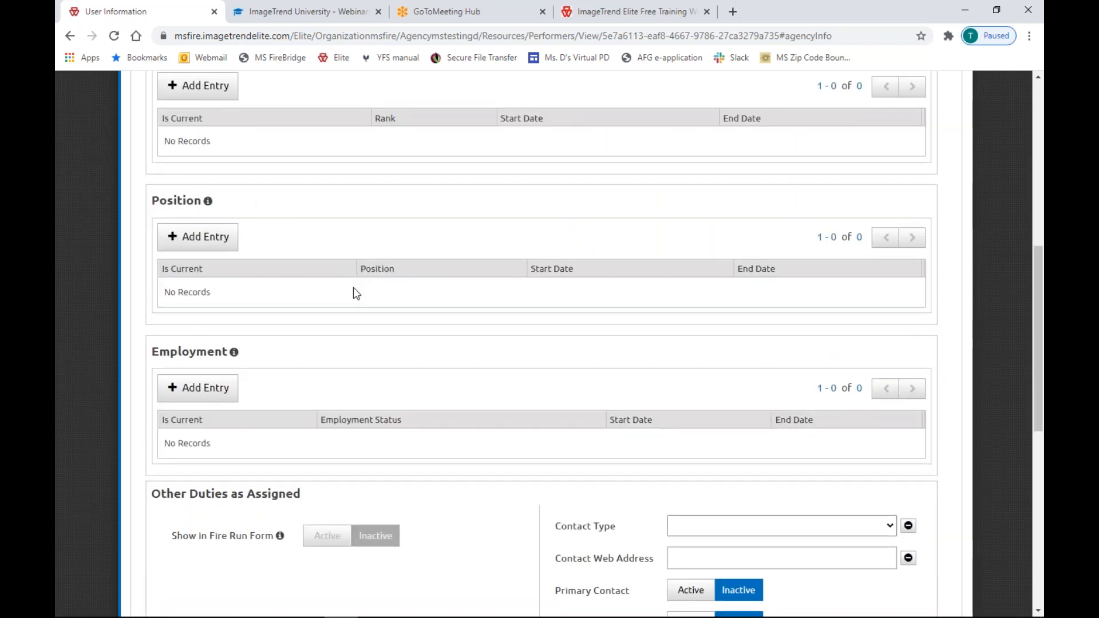
left_click_drag(151, 356, 308, 353)
left_click_drag(170, 400, 276, 409)
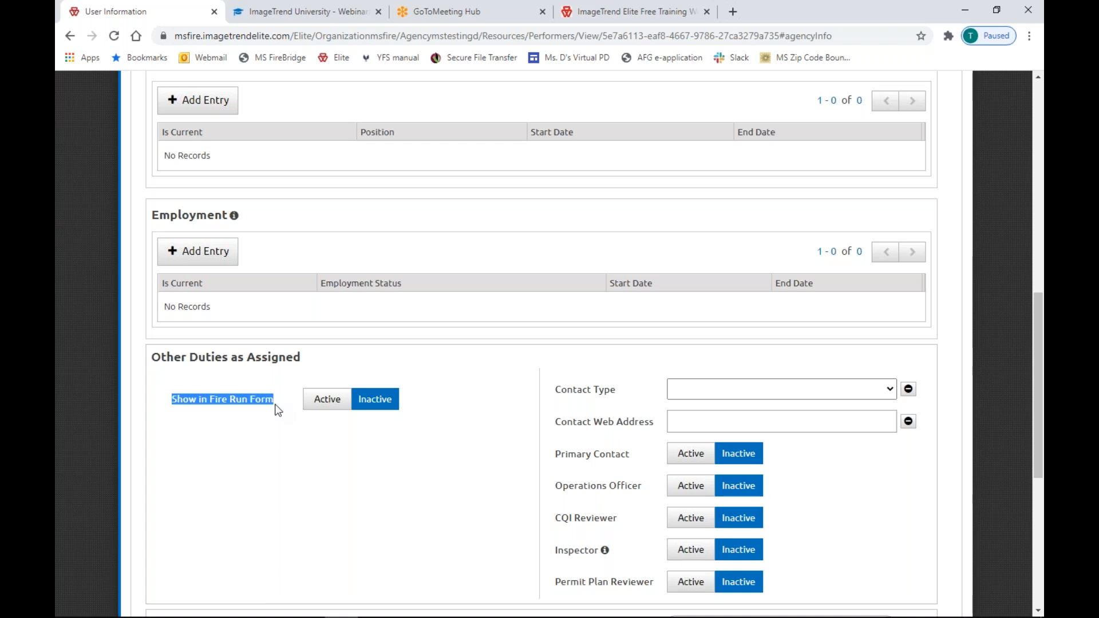
left_click(336, 404)
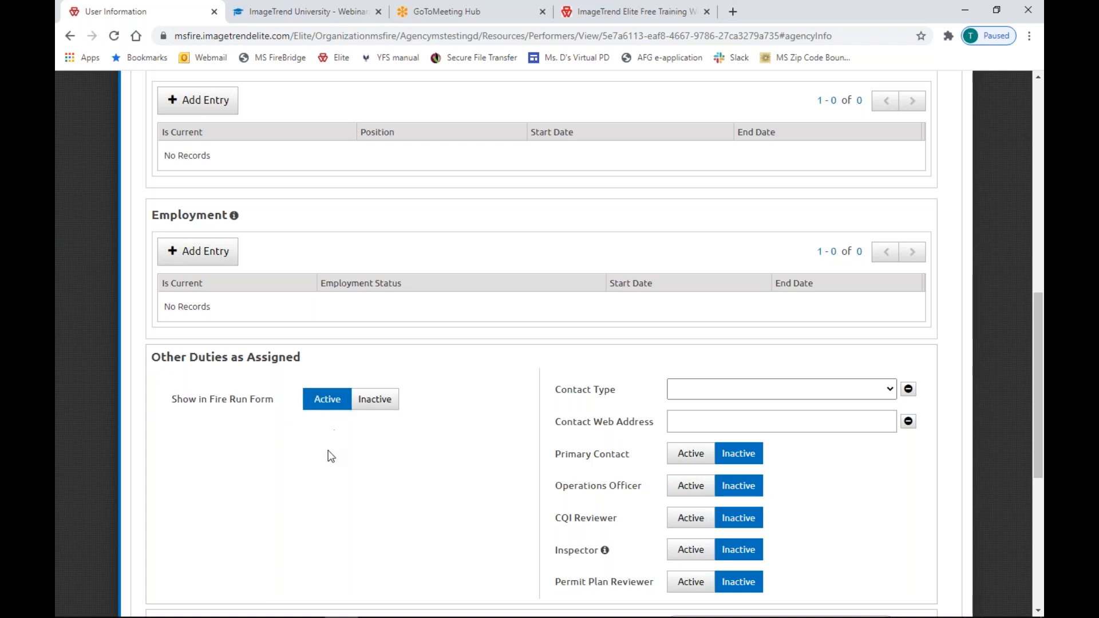
left_click(373, 405)
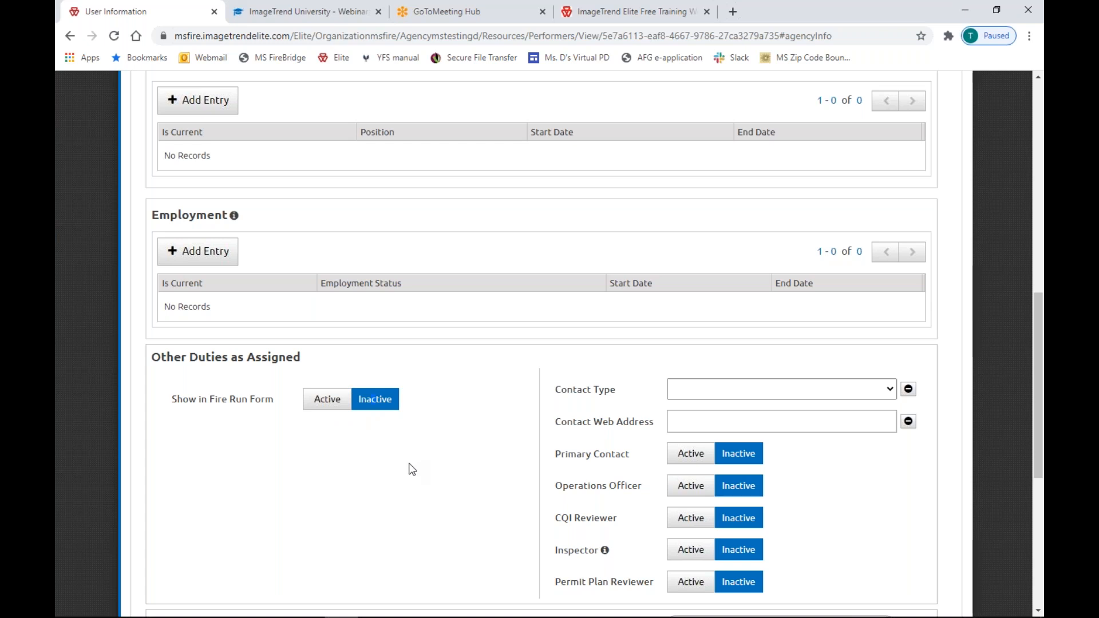
scroll(411, 469, "up", 1)
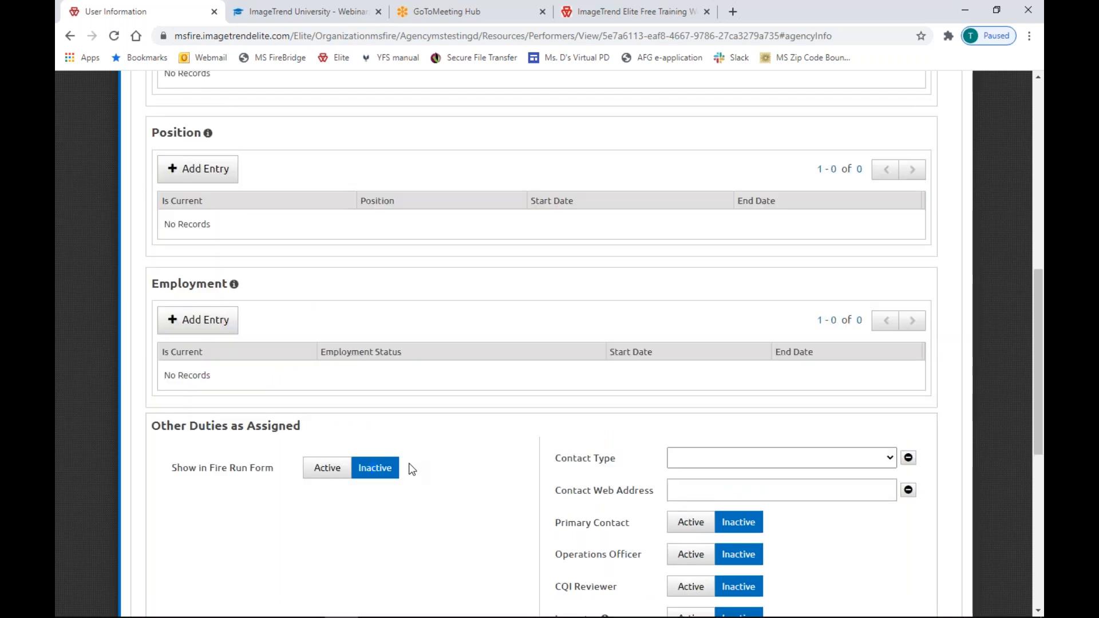
scroll(412, 469, "up", 8)
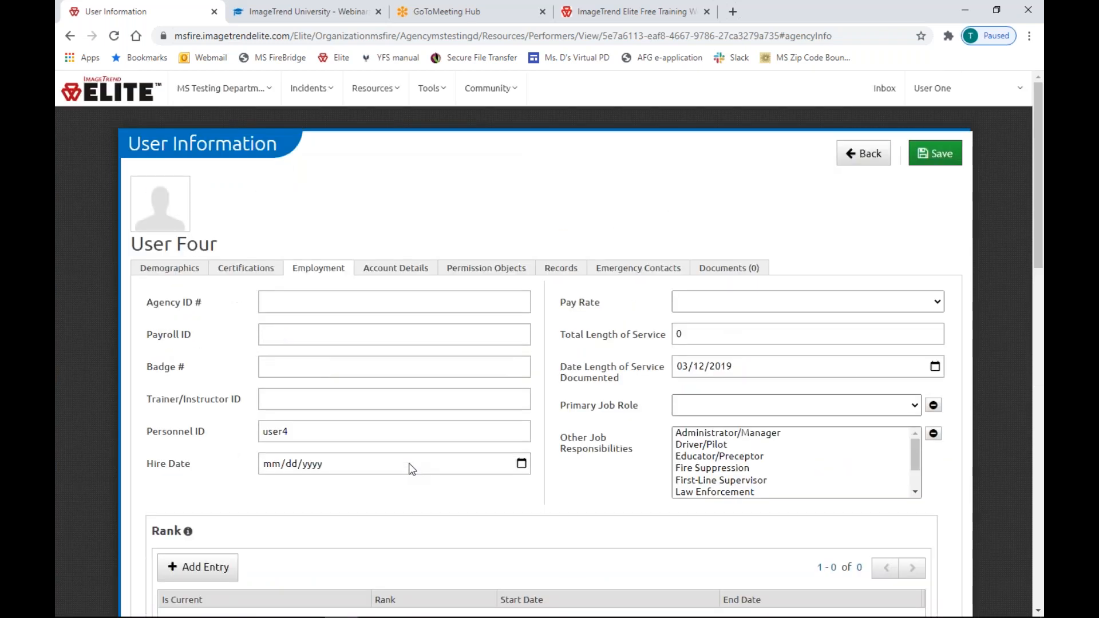
Set User Four's Inspector status to Active.
scroll(409, 463, "down", 8)
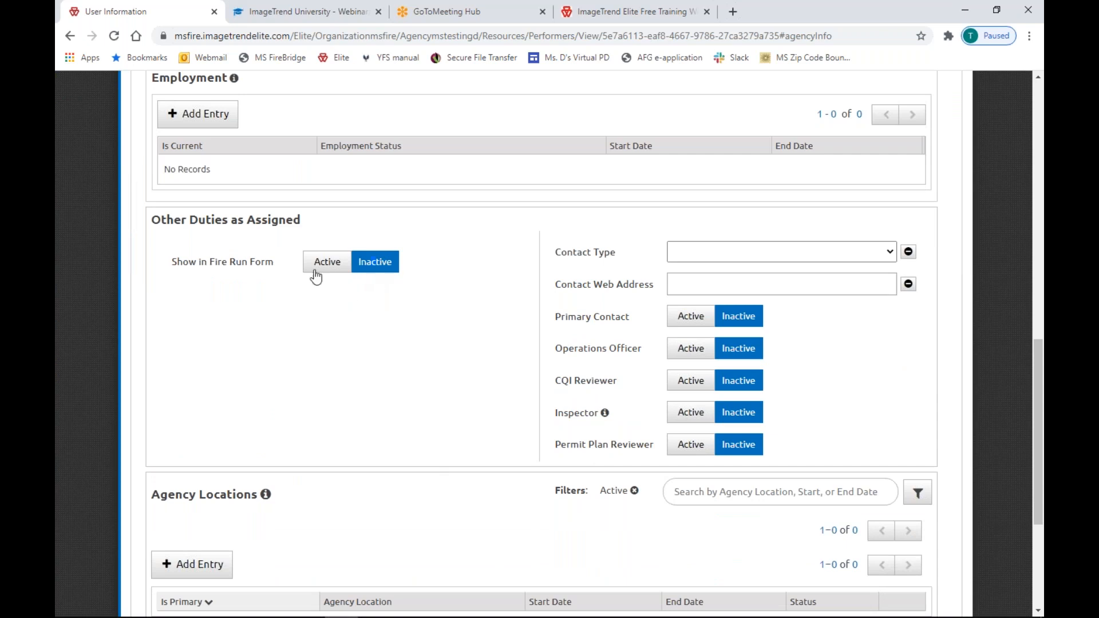
scroll(342, 283, "up", 3)
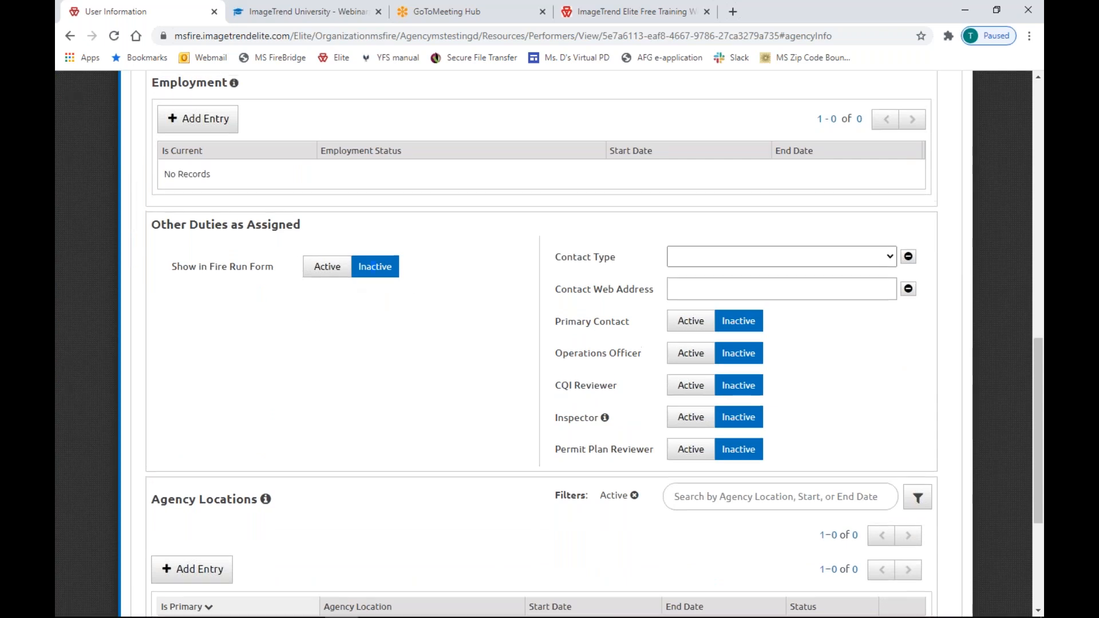
scroll(335, 320, "down", 4)
left_click_drag(209, 193, 352, 219)
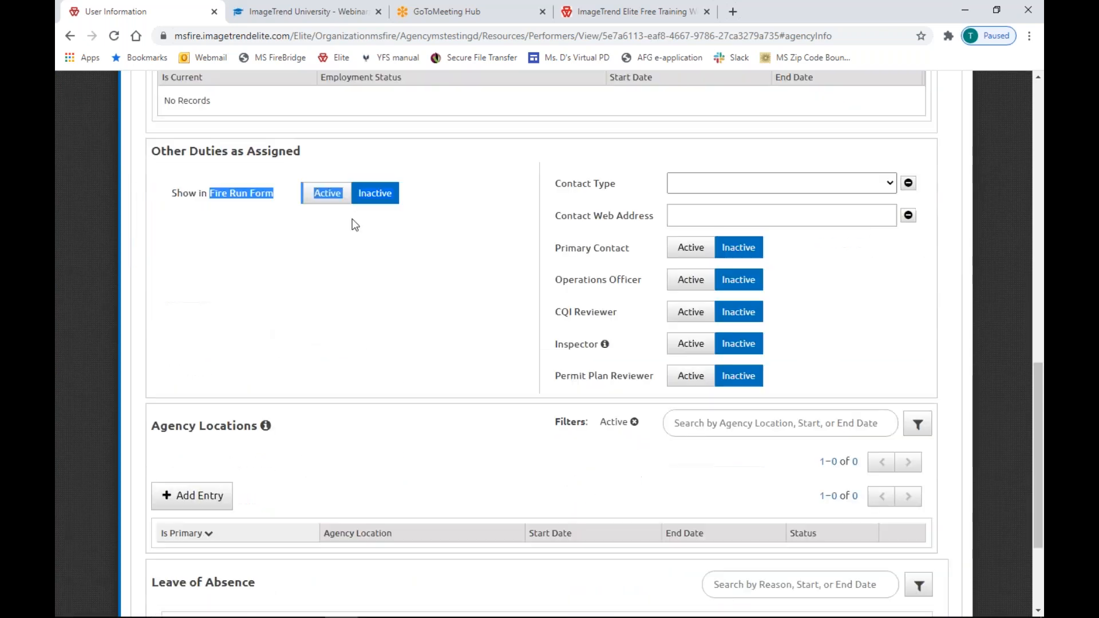
left_click(359, 259)
left_click_drag(554, 345, 601, 345)
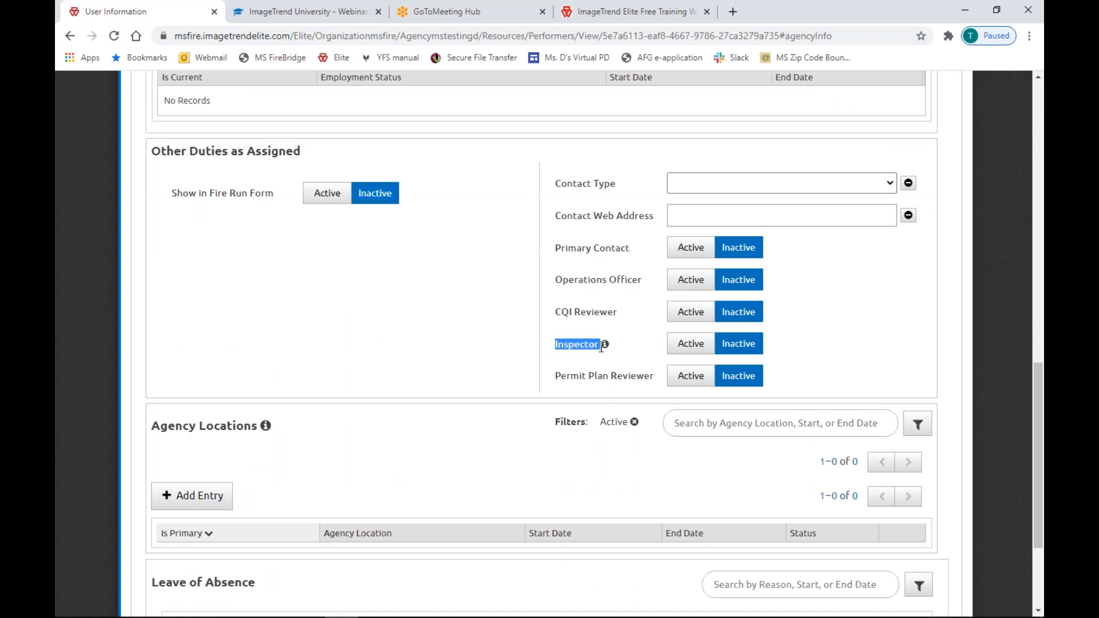
left_click(702, 349)
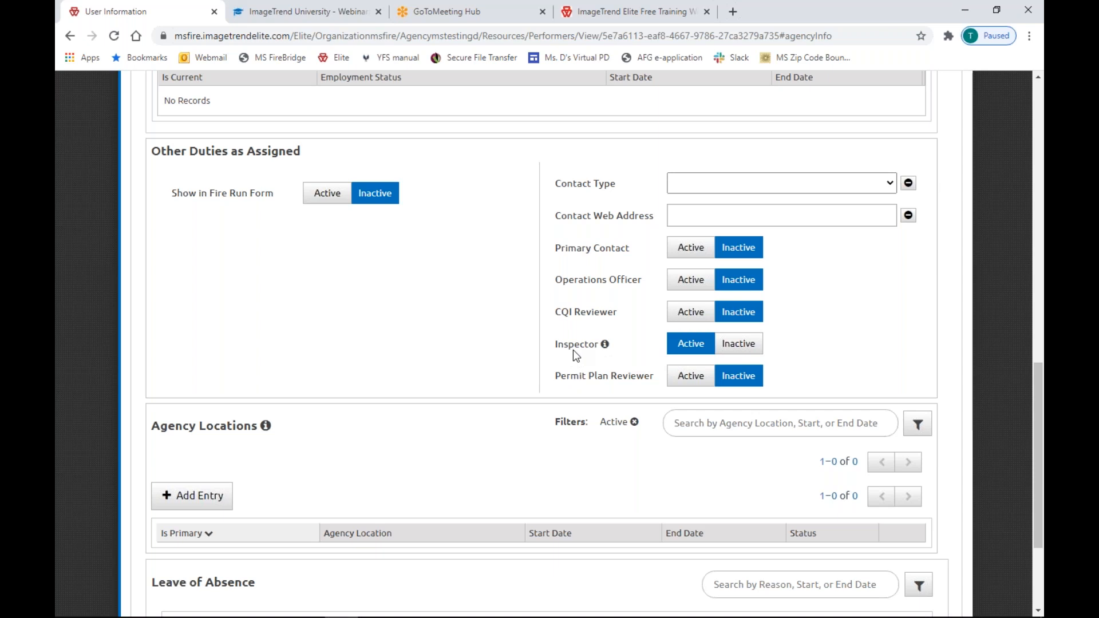
Begin an agency location row with location 2, then sort locations by start date.
scroll(573, 349, "down", 2)
left_click_drag(159, 289, 258, 297)
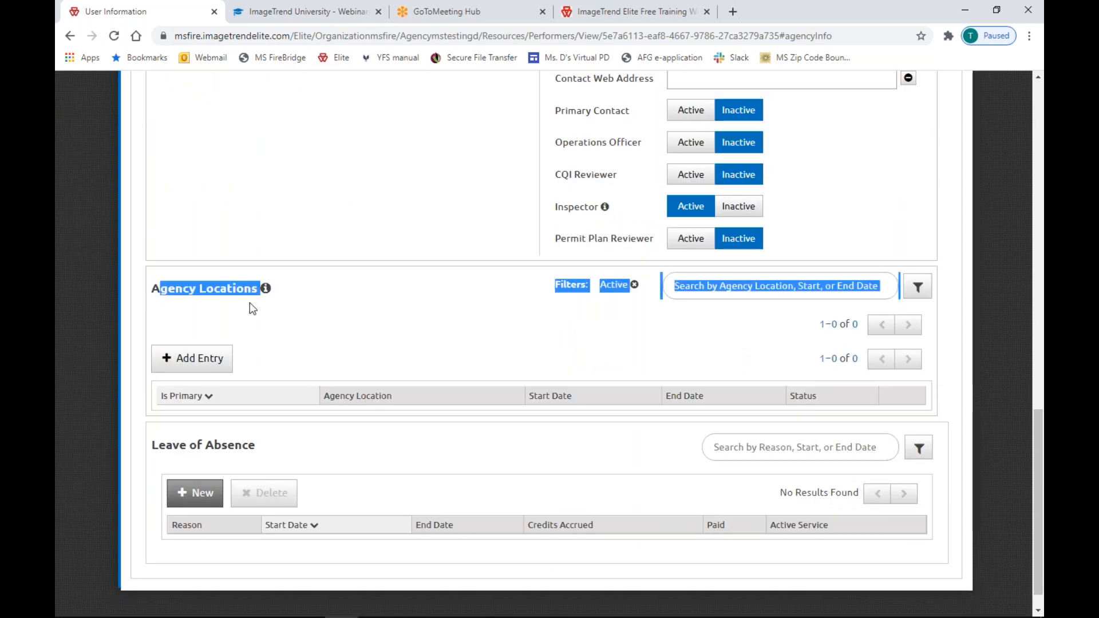
left_click(251, 321)
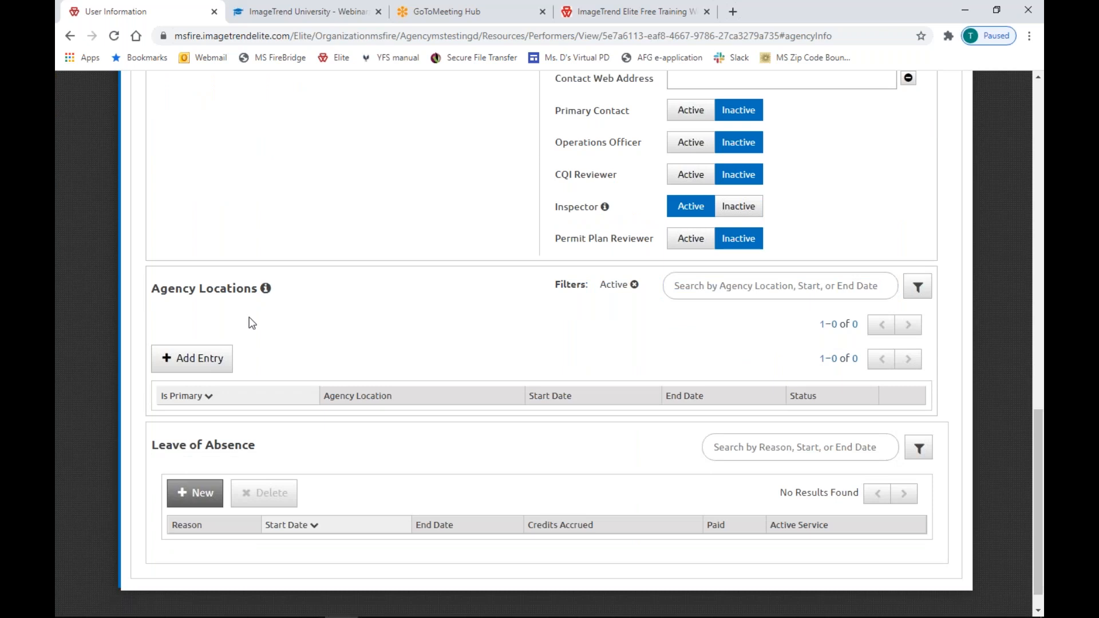
left_click(219, 363)
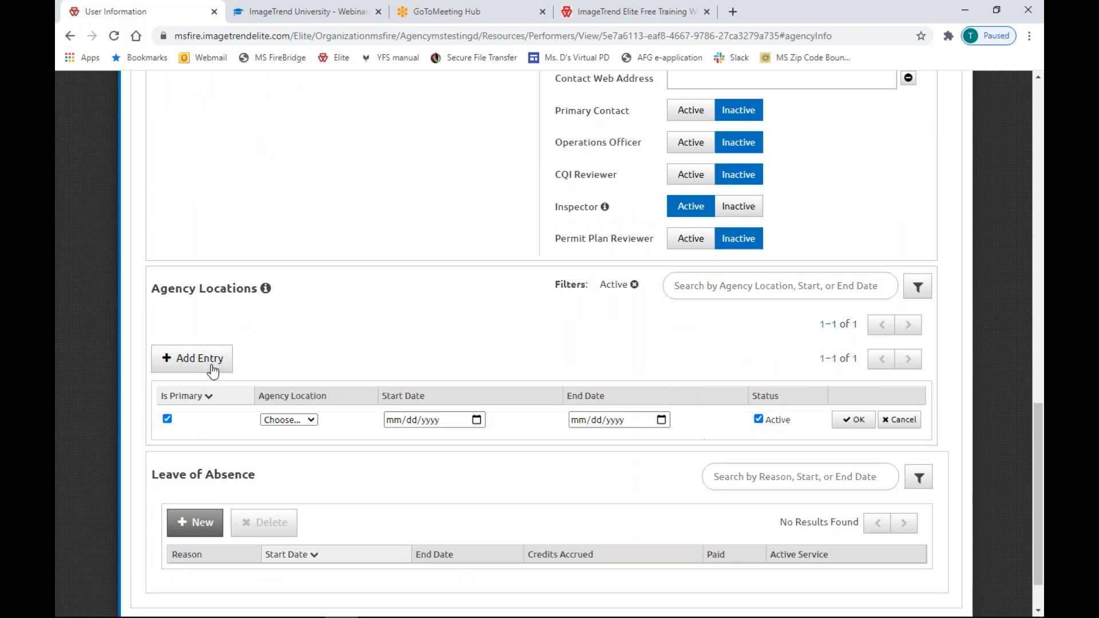
left_click(304, 424)
left_click(288, 452)
left_click(427, 401)
left_click(611, 401)
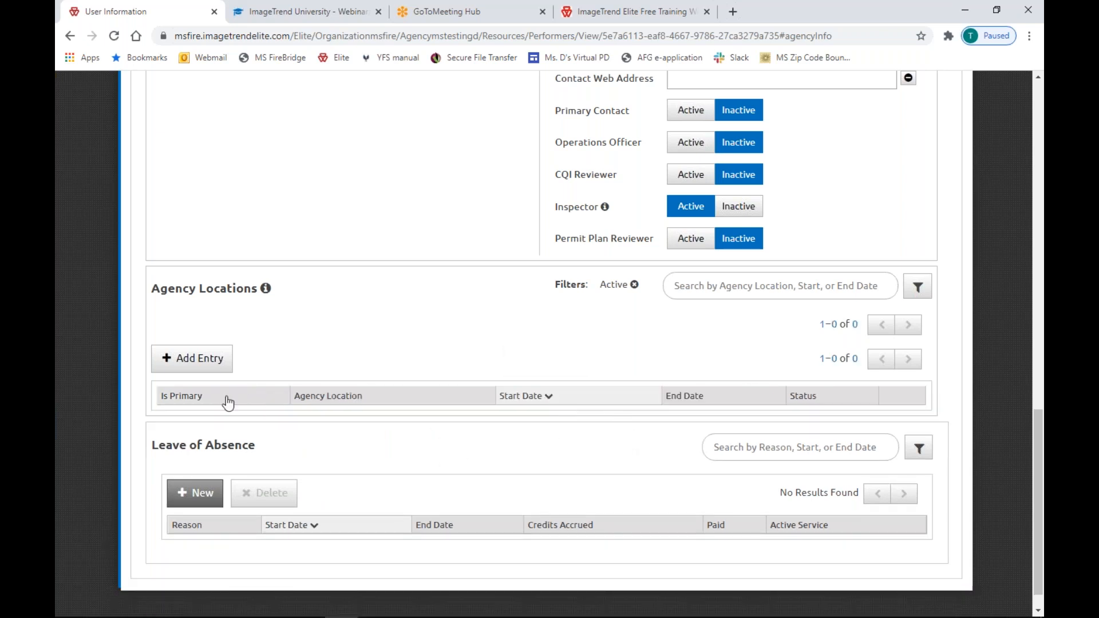
Add agency location 4 as a new entry and save it with OK.
left_click(207, 364)
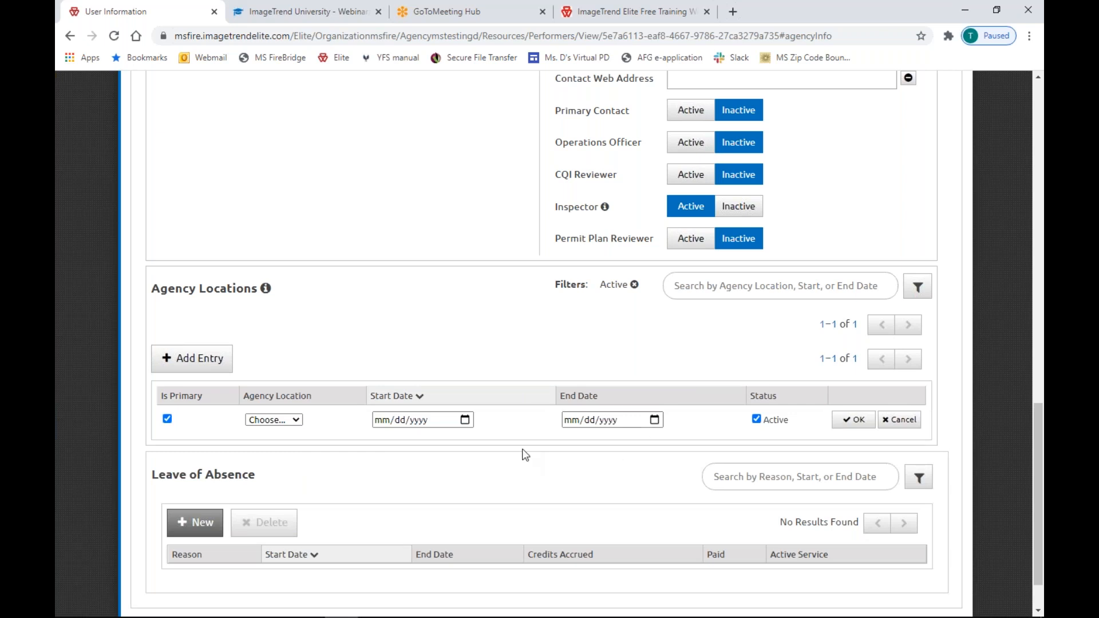
left_click(295, 423)
left_click(258, 444)
left_click(865, 424)
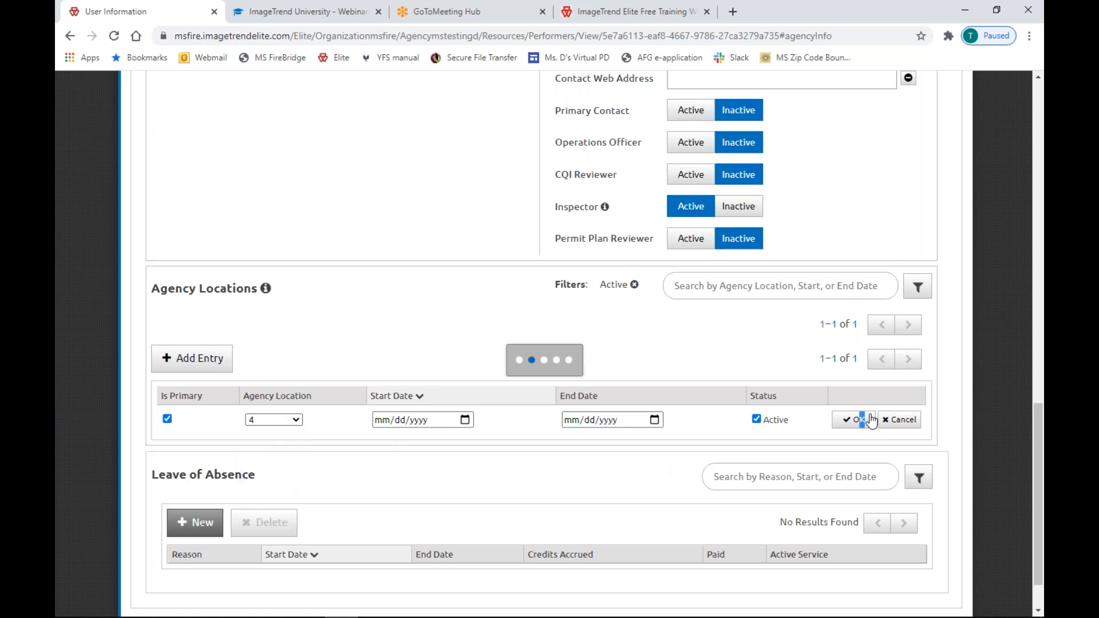
scroll(494, 447, "up", 10)
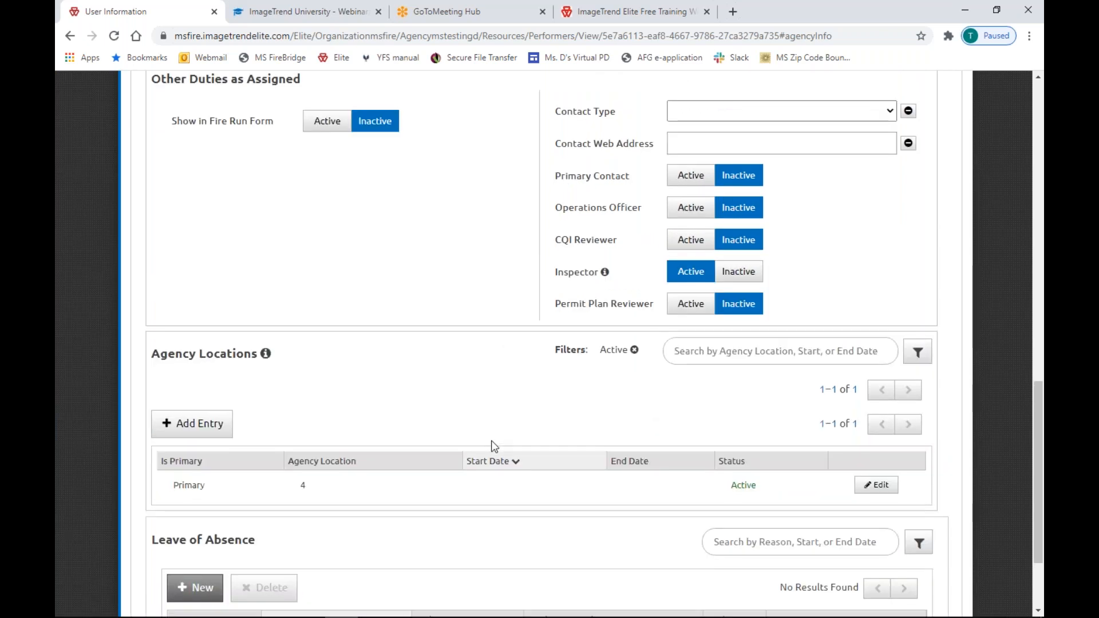
scroll(491, 442, "up", 5)
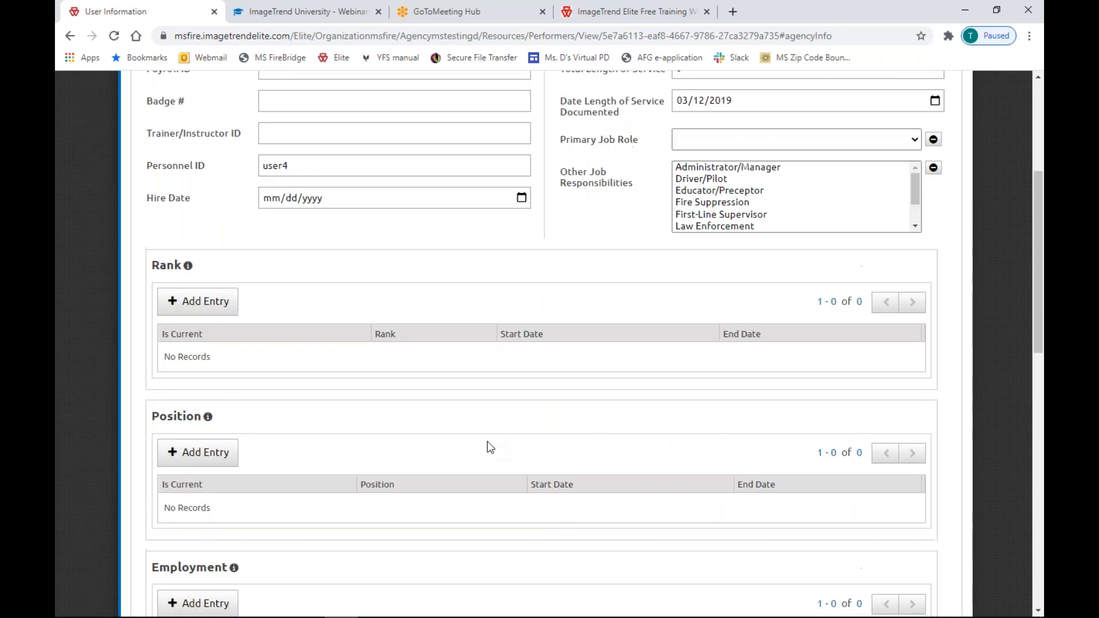
Open User Four's Account Details and clear the masked Password field.
left_click(394, 273)
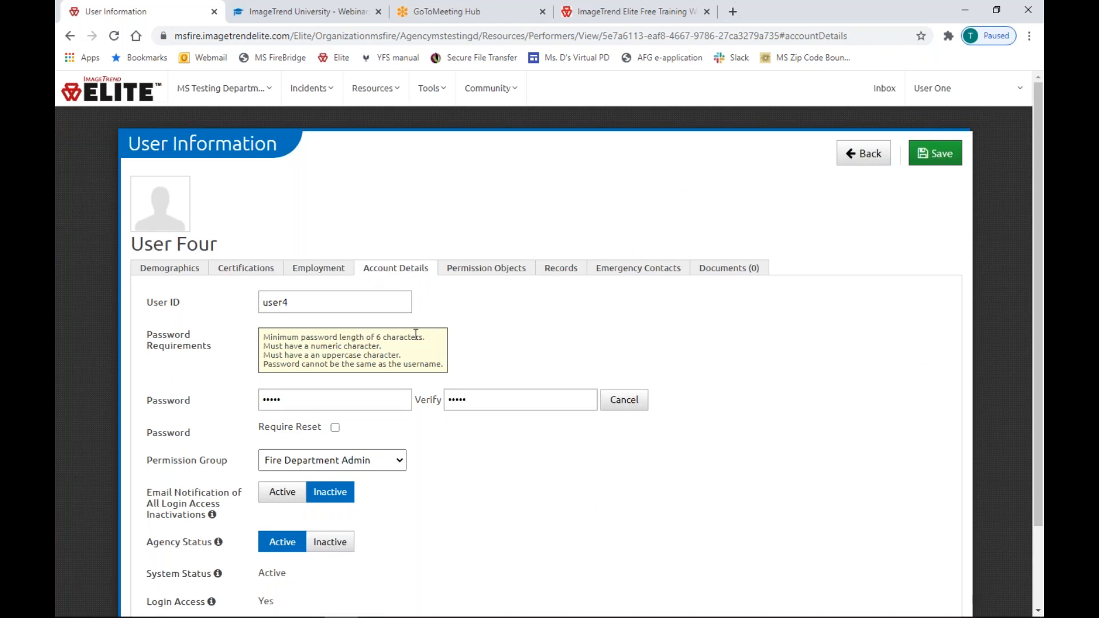
scroll(525, 434, "down", 2)
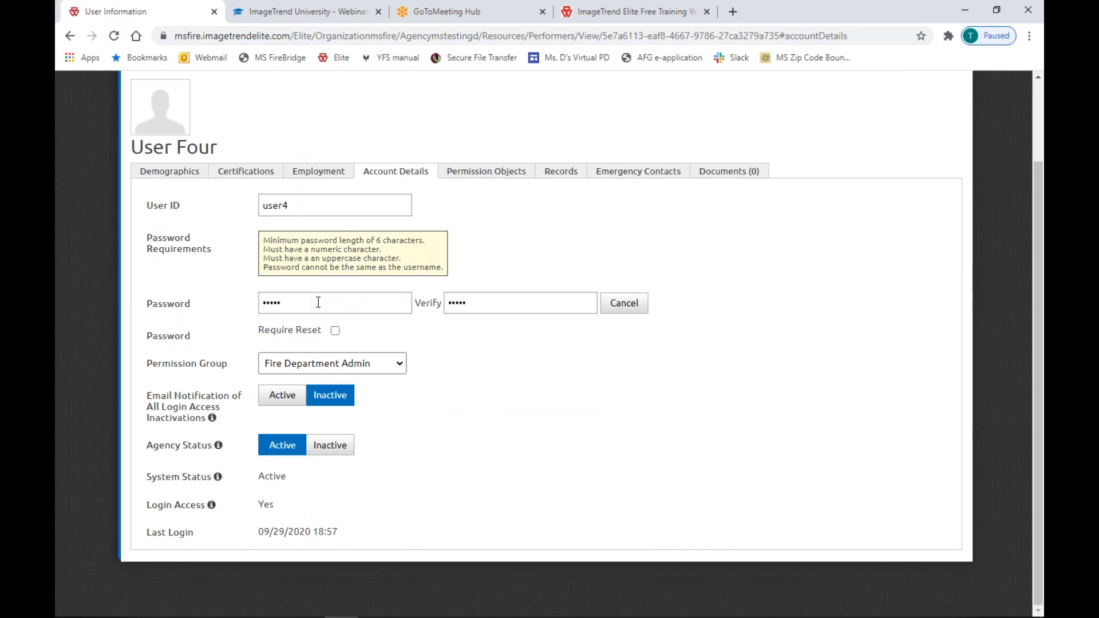
left_click(297, 304)
left_click(356, 298)
left_click_drag(147, 446, 210, 442)
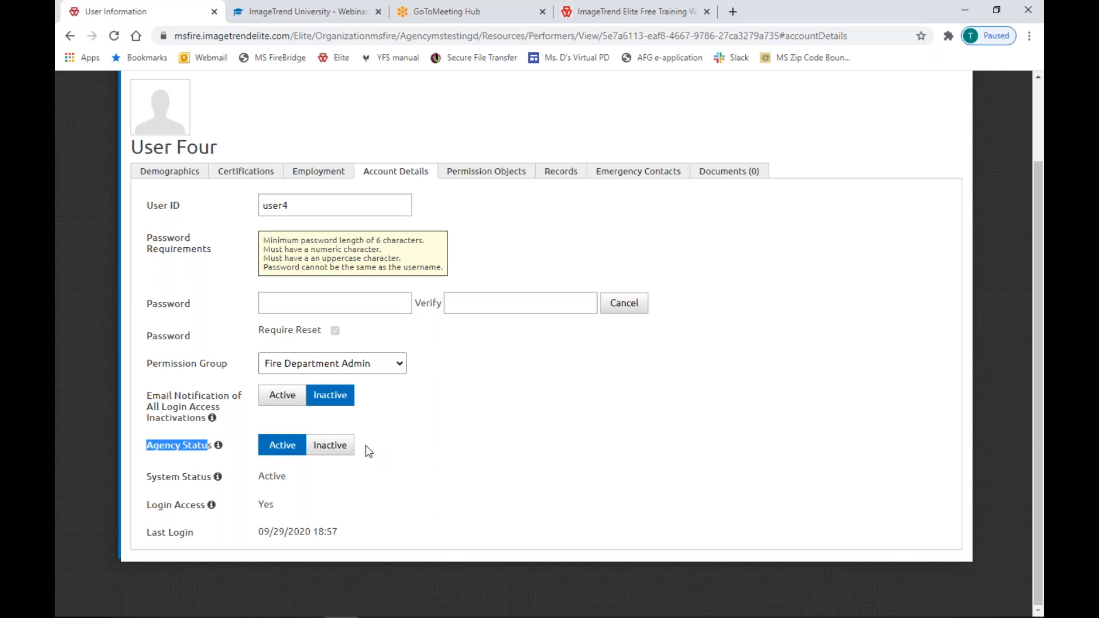
left_click(333, 446)
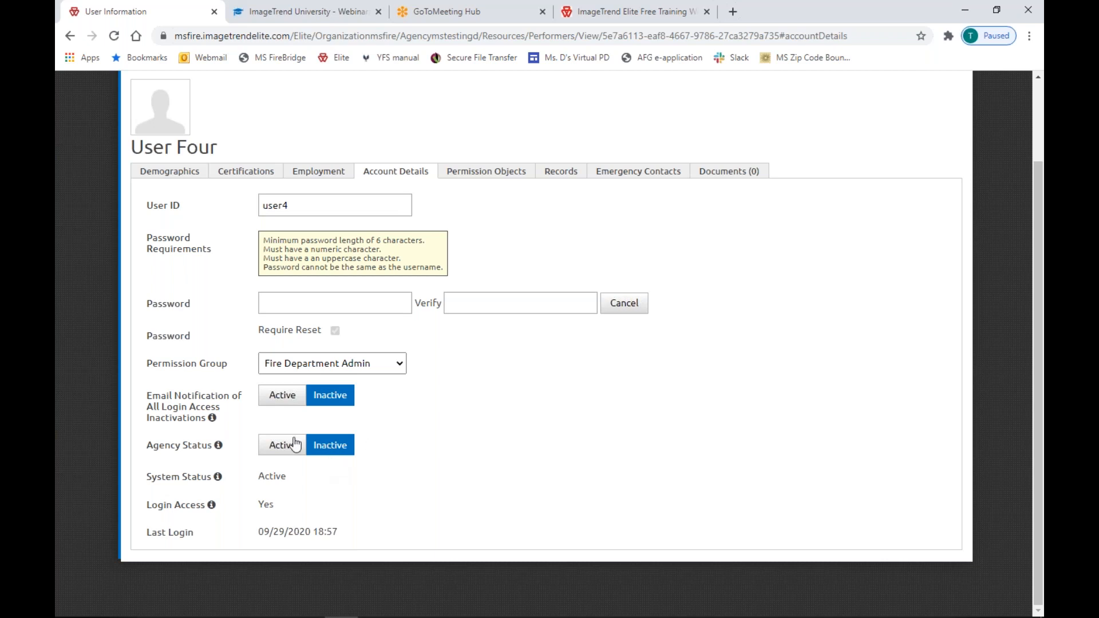
left_click(283, 448)
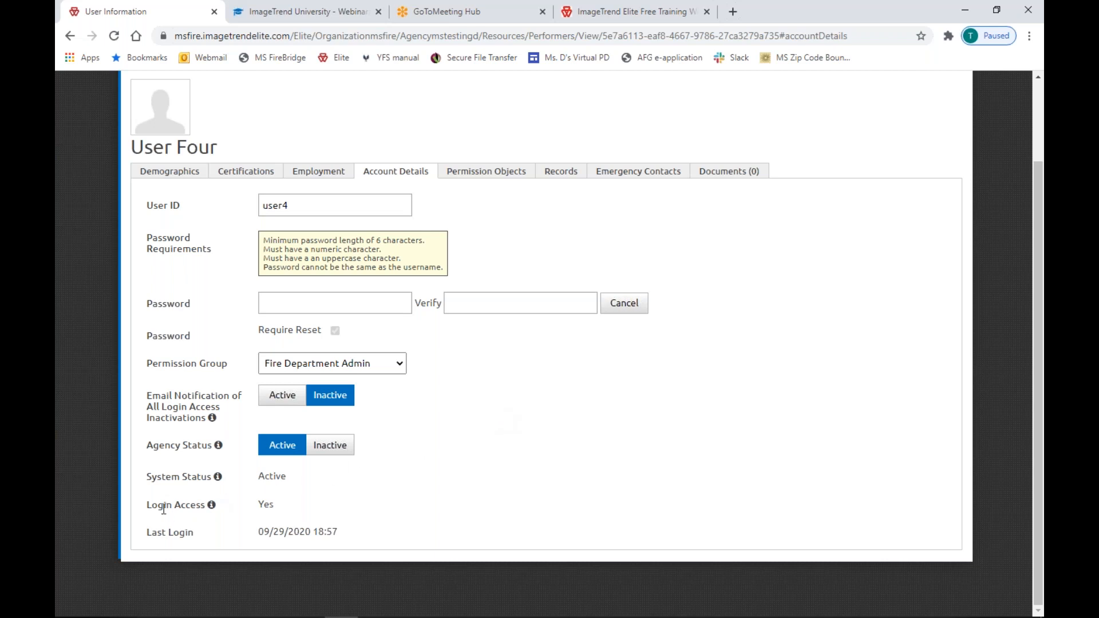
left_click_drag(150, 506, 215, 516)
left_click(273, 506)
left_click_drag(257, 505, 276, 503)
left_click(331, 498)
left_click(334, 452)
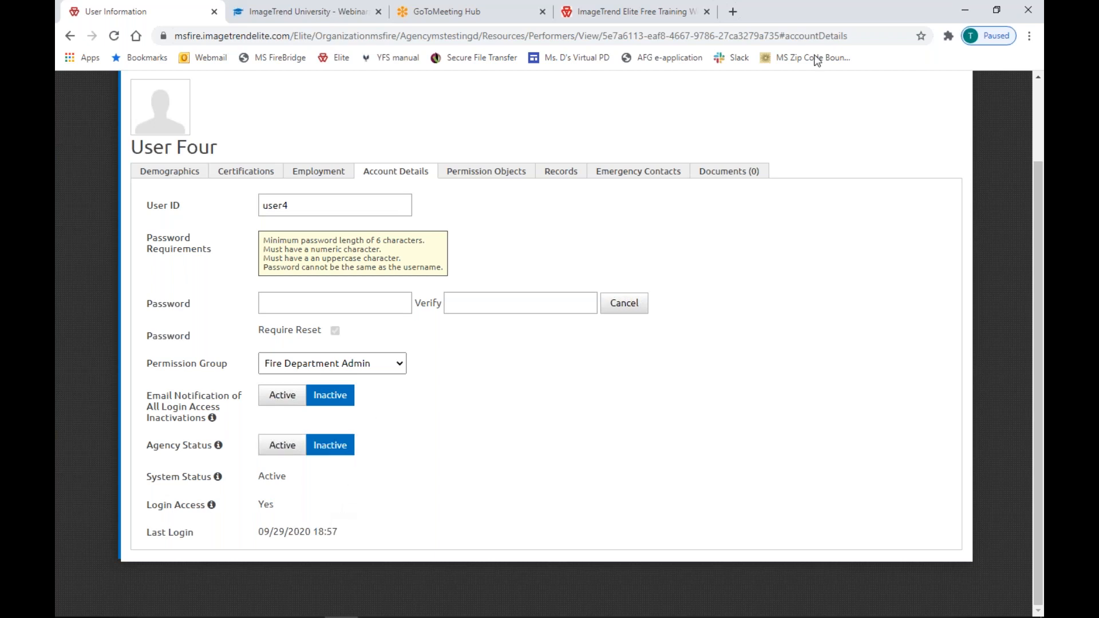
left_click(282, 448)
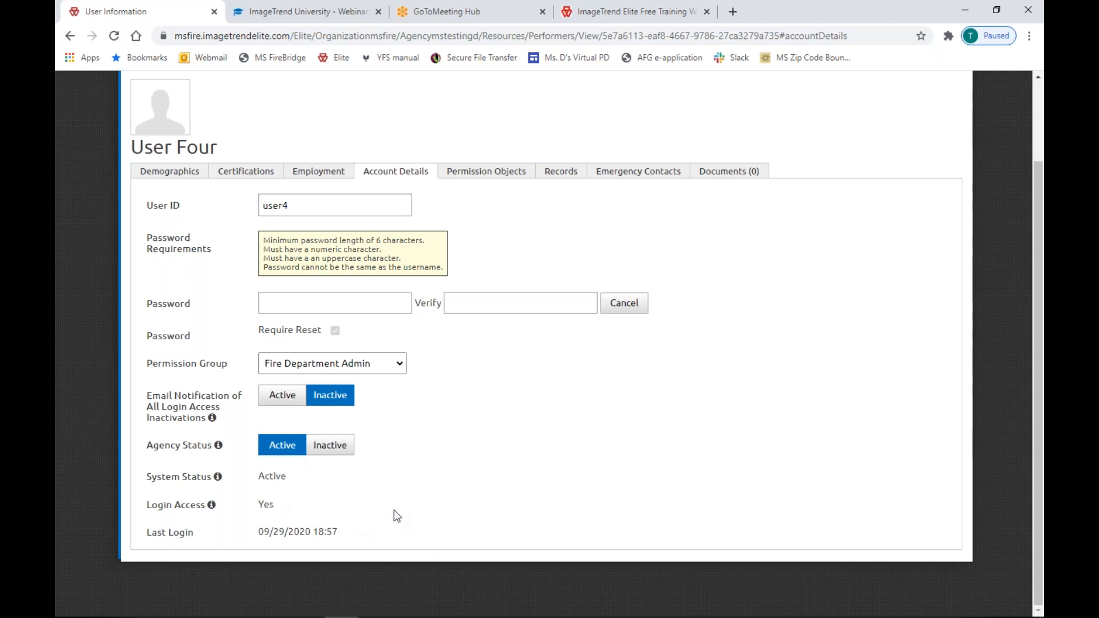
scroll(453, 509, "up", 3)
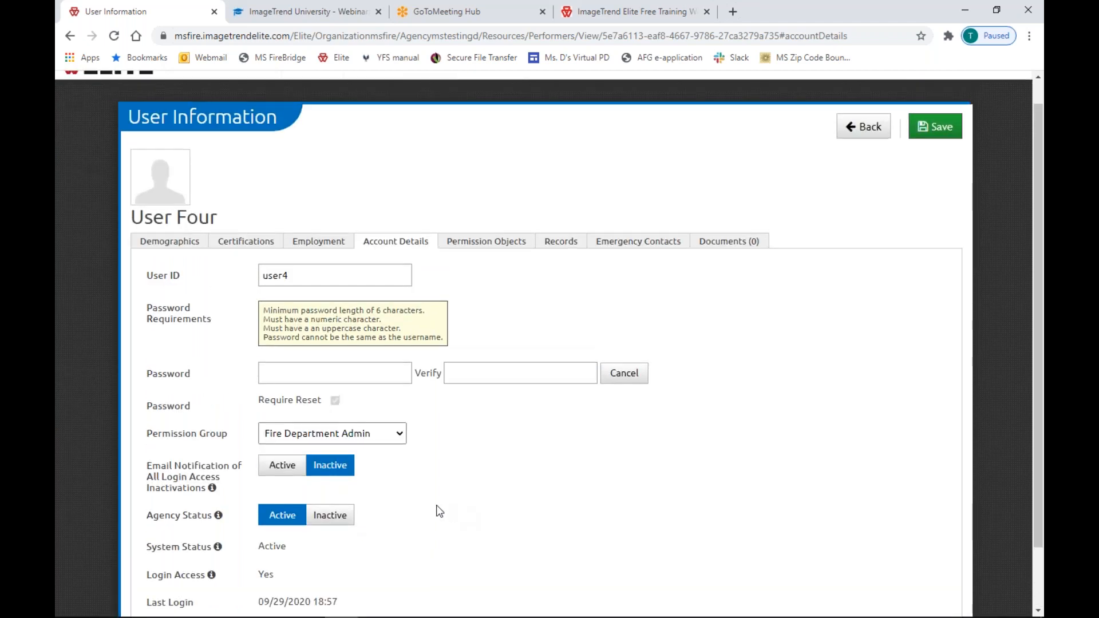
scroll(442, 504, "down", 1)
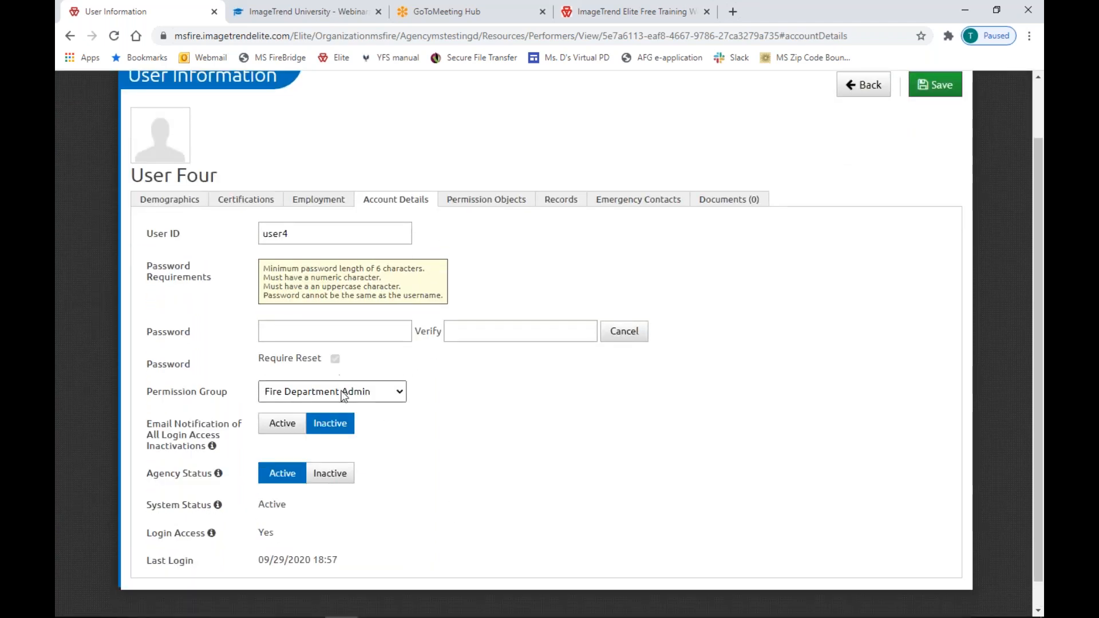
Change the Permission Group from Department Officer to Department User, then view Permission Objects.
left_click(350, 390)
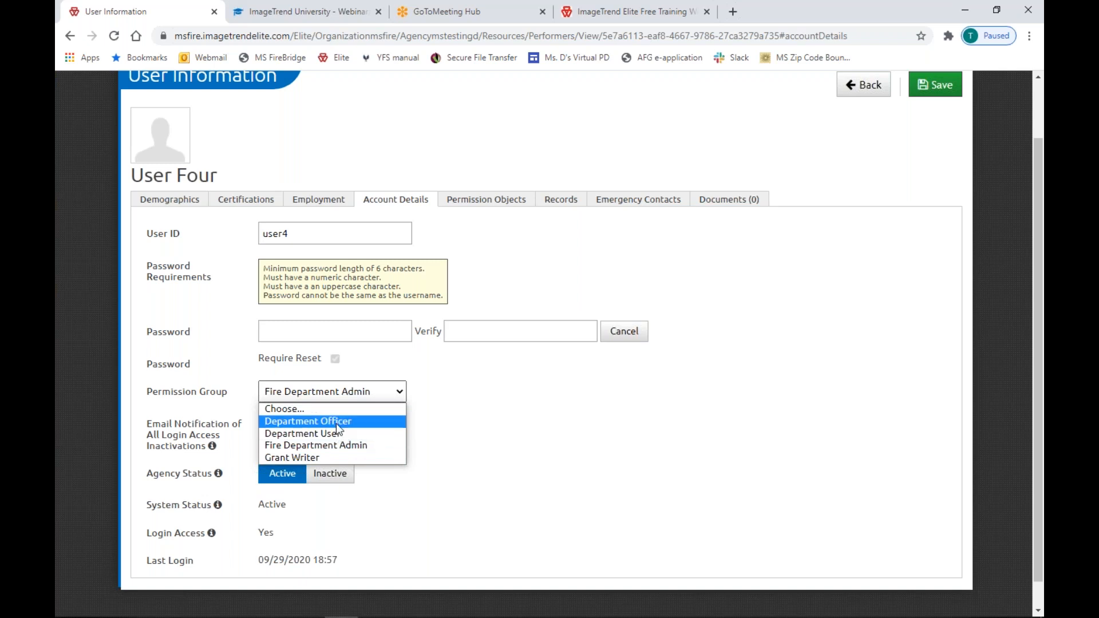
left_click(367, 446)
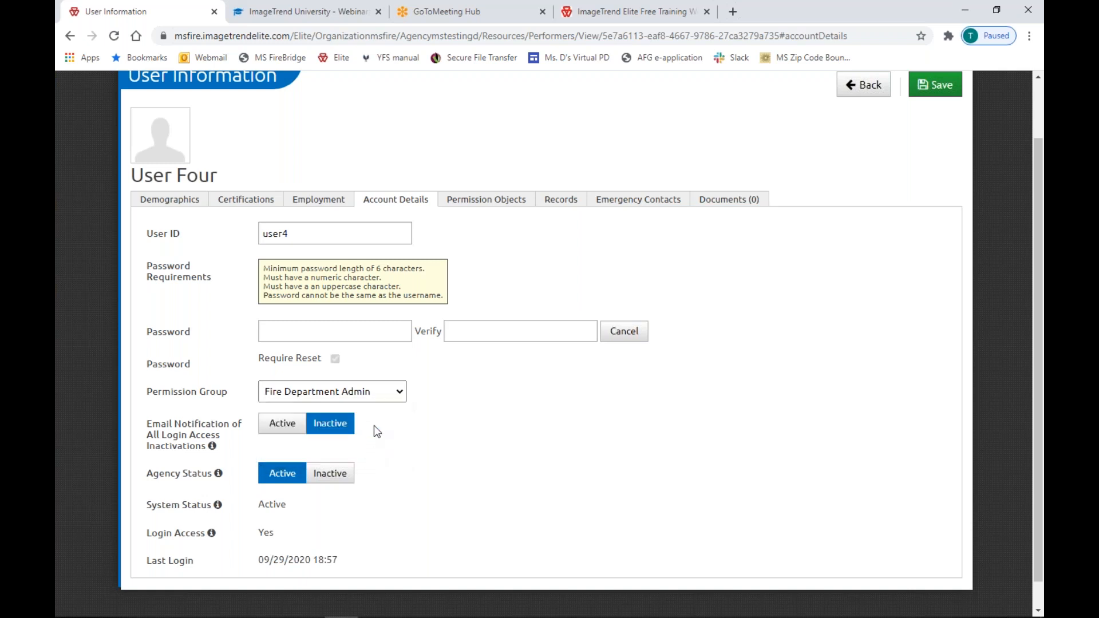
left_click(389, 394)
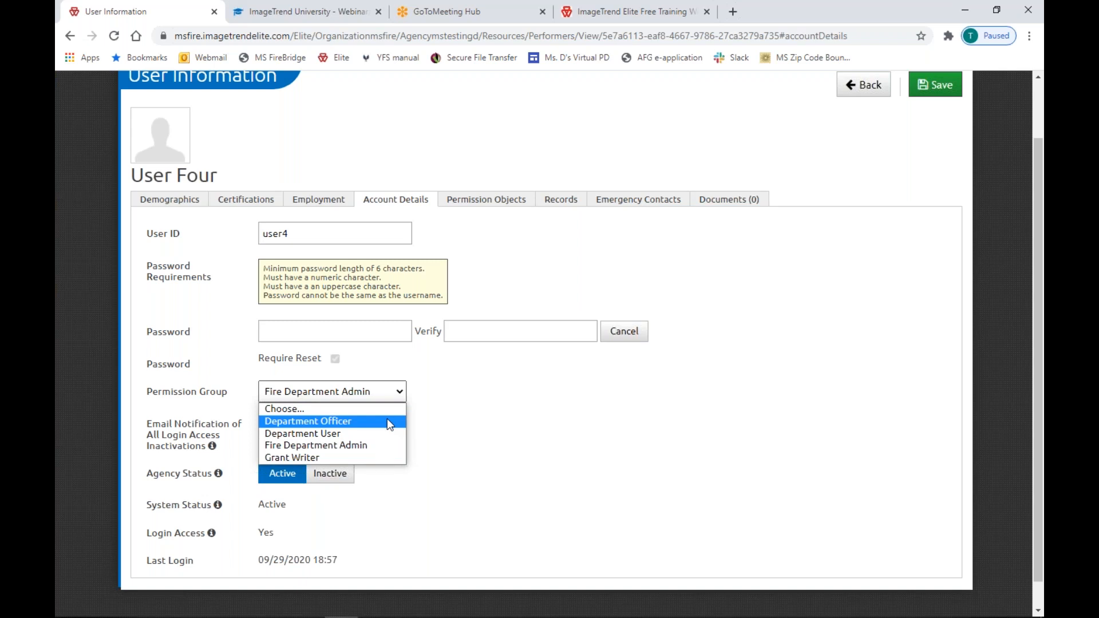
left_click(388, 422)
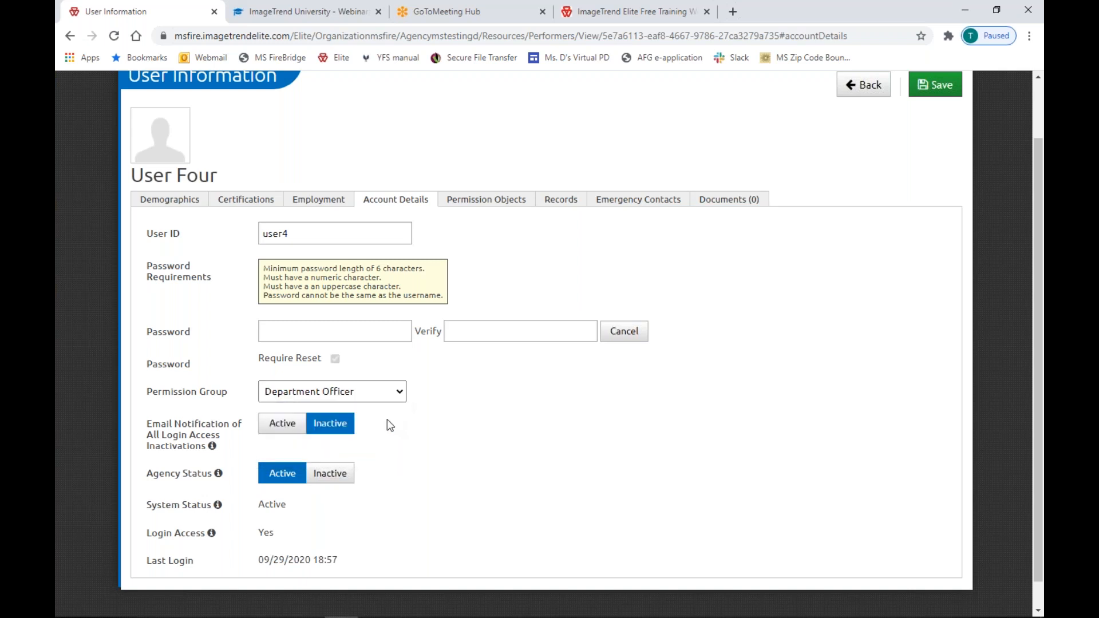
left_click(387, 398)
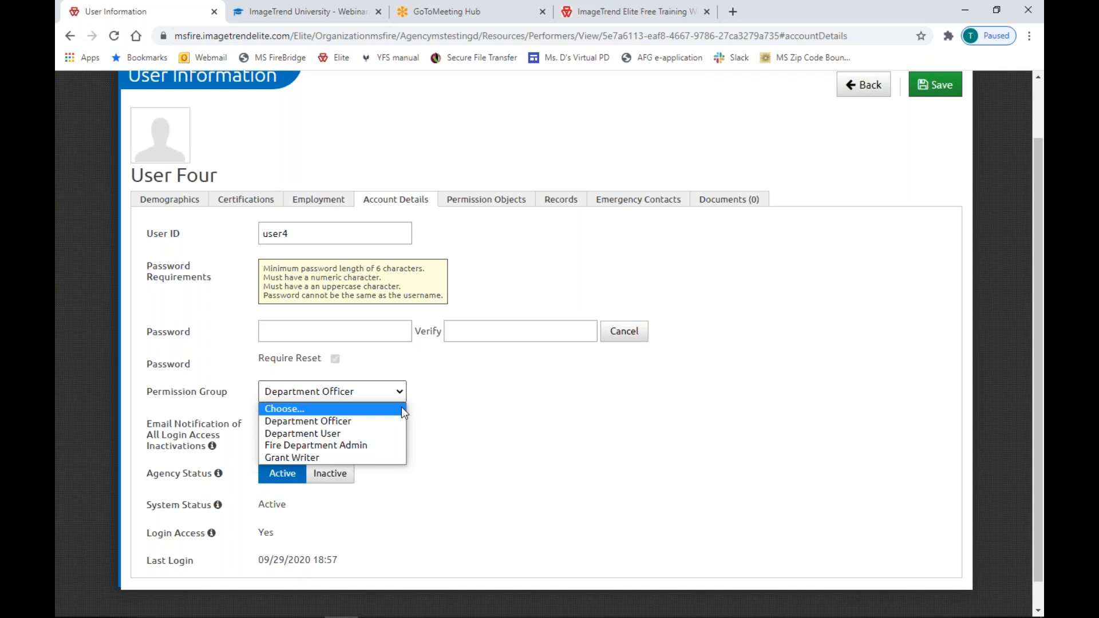
left_click(387, 433)
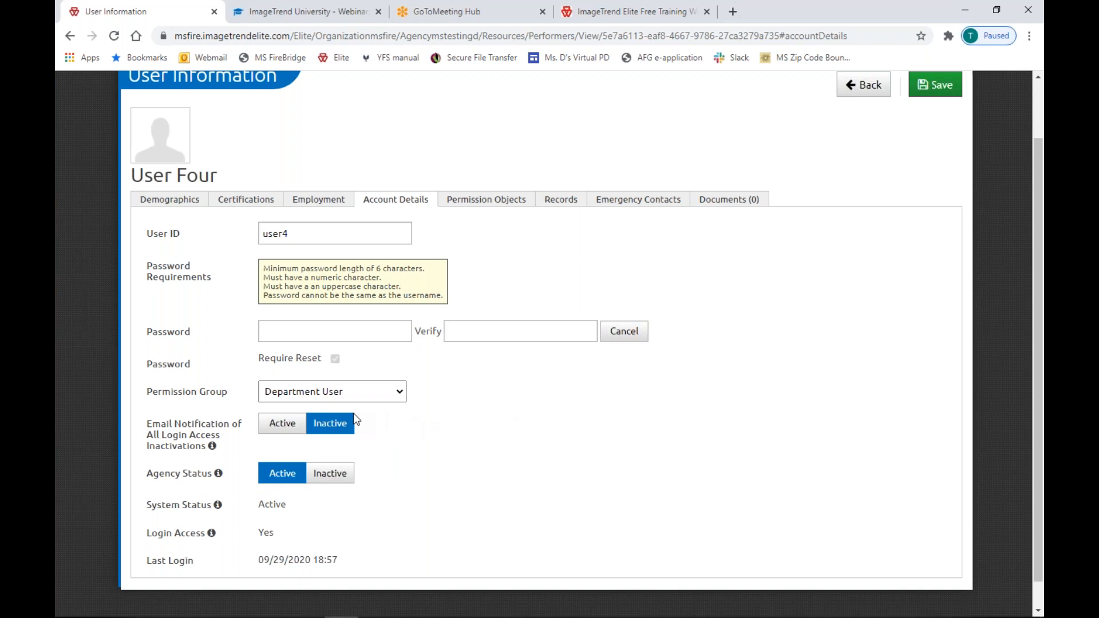
left_click(371, 395)
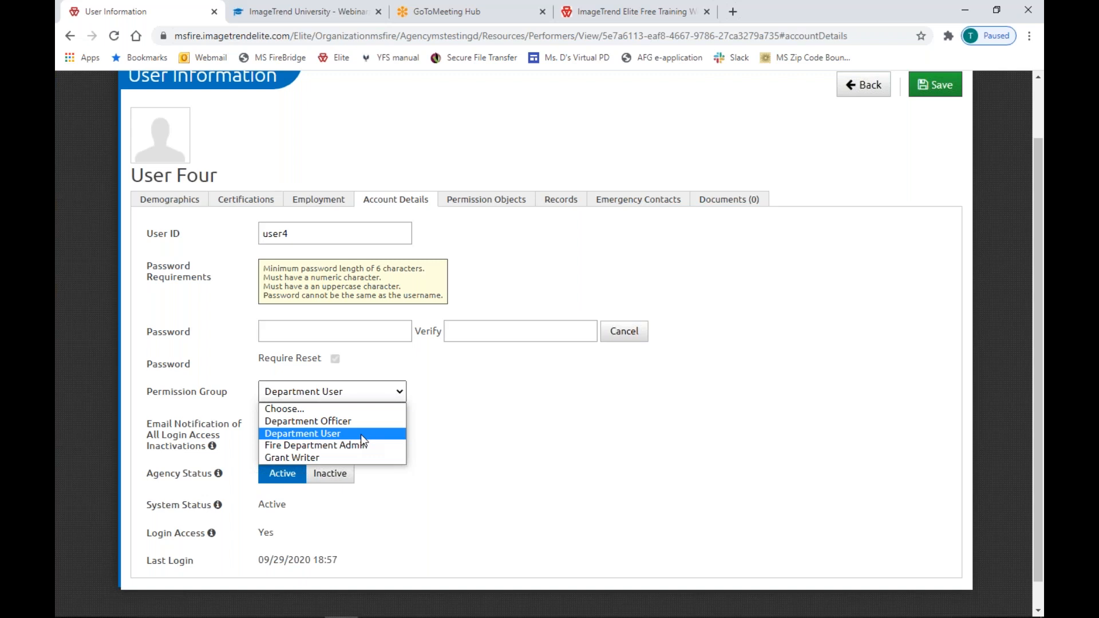
left_click(481, 205)
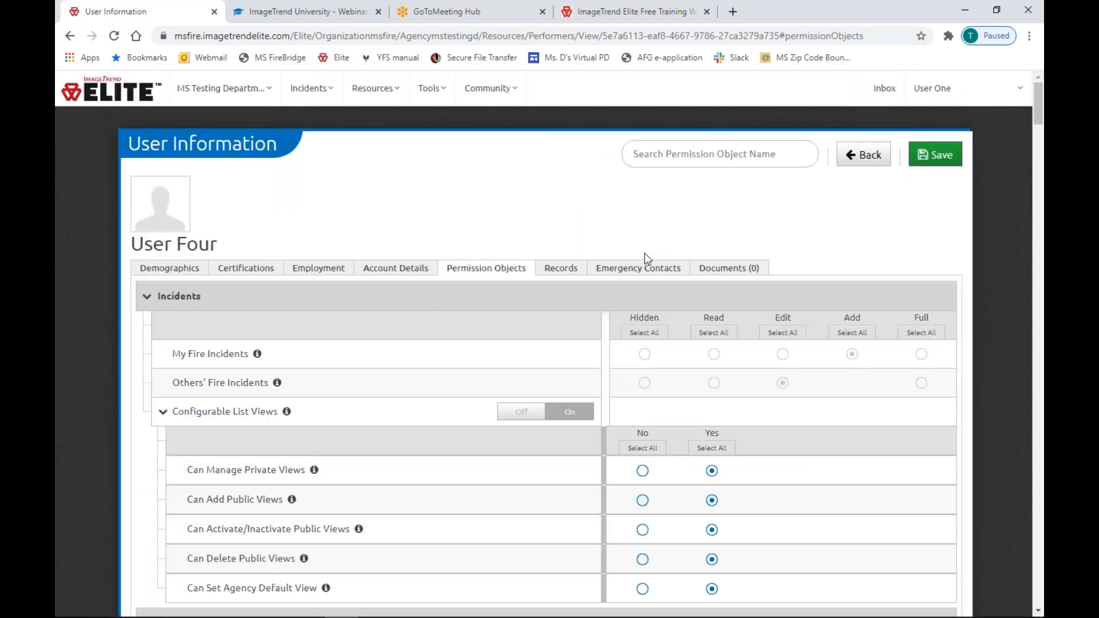
Switch the Supplemental Questions permissions to Off.
scroll(652, 260, "down", 3)
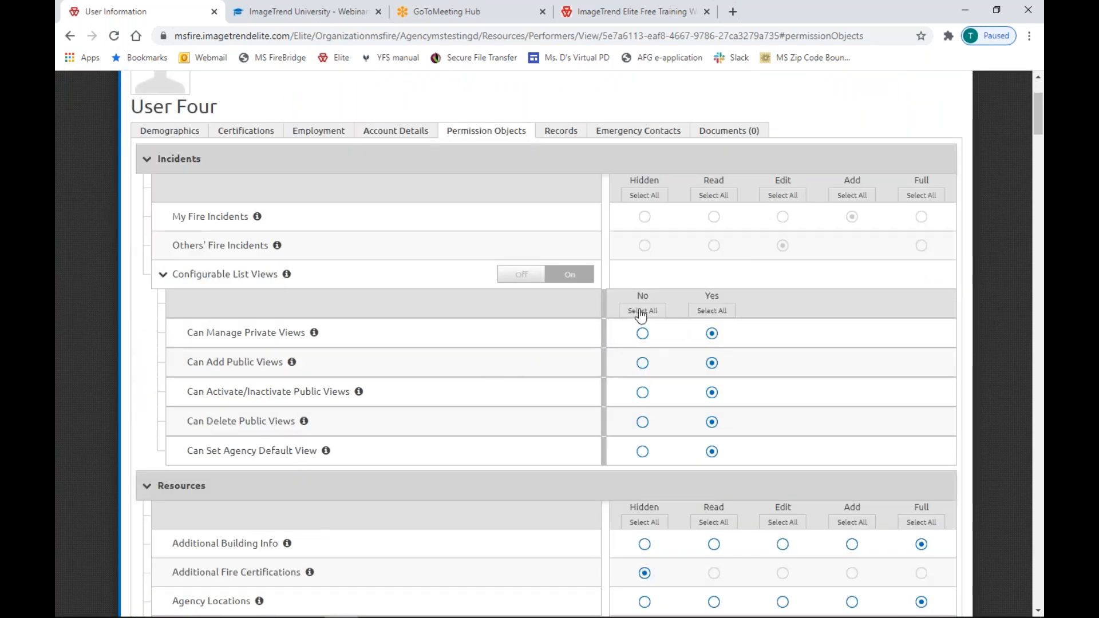
scroll(657, 315, "down", 3)
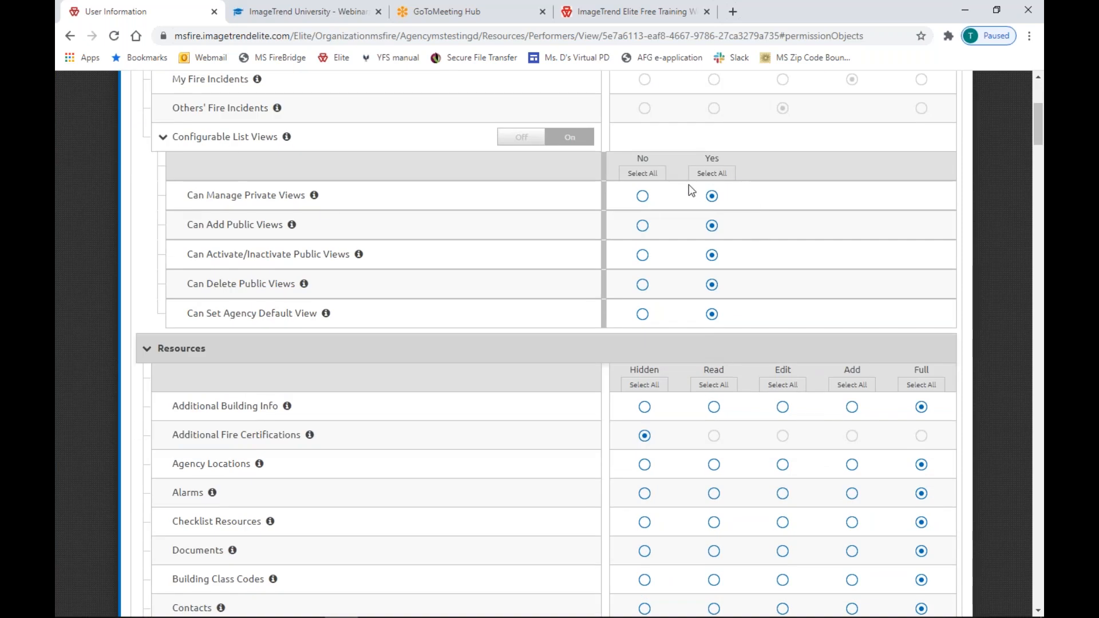
scroll(694, 263, "down", 3)
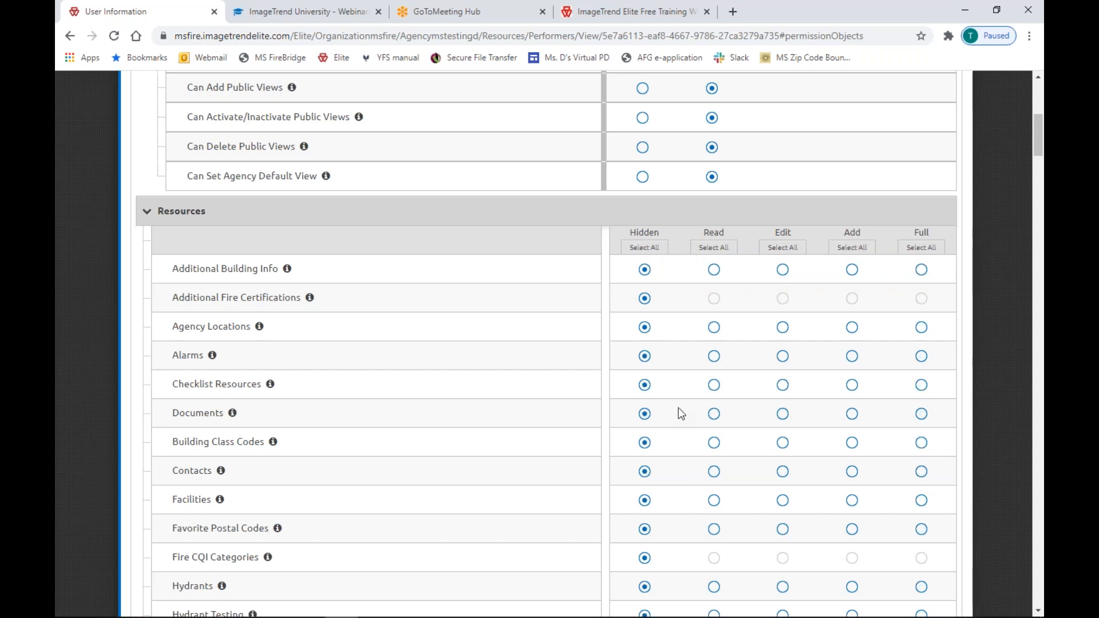
scroll(678, 408, "down", 5)
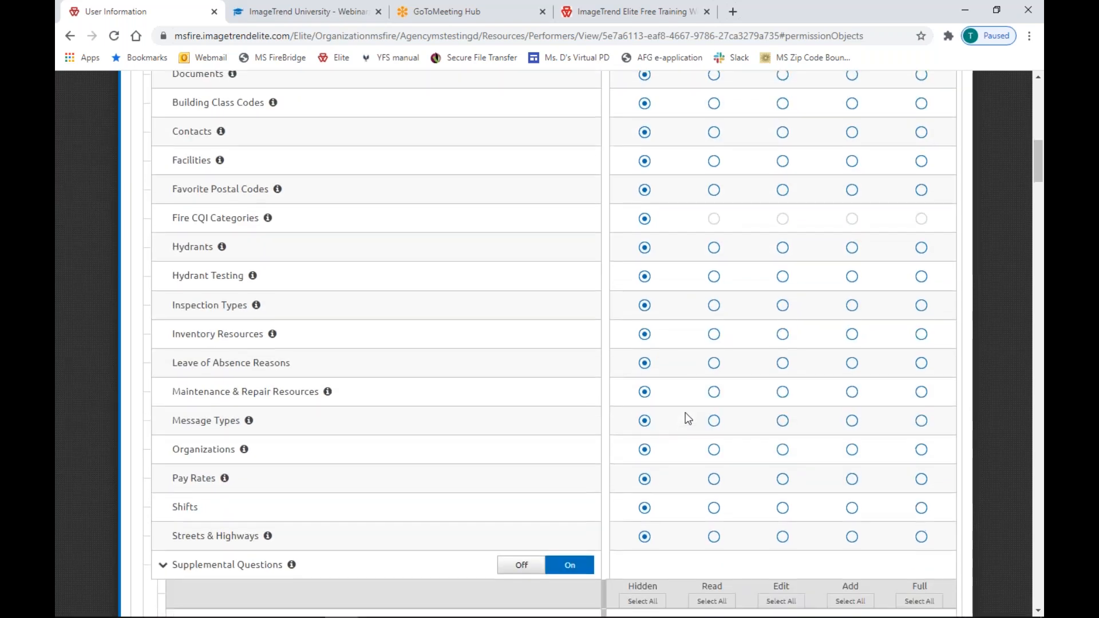
scroll(686, 415, "up", 5)
scroll(687, 415, "down", 10)
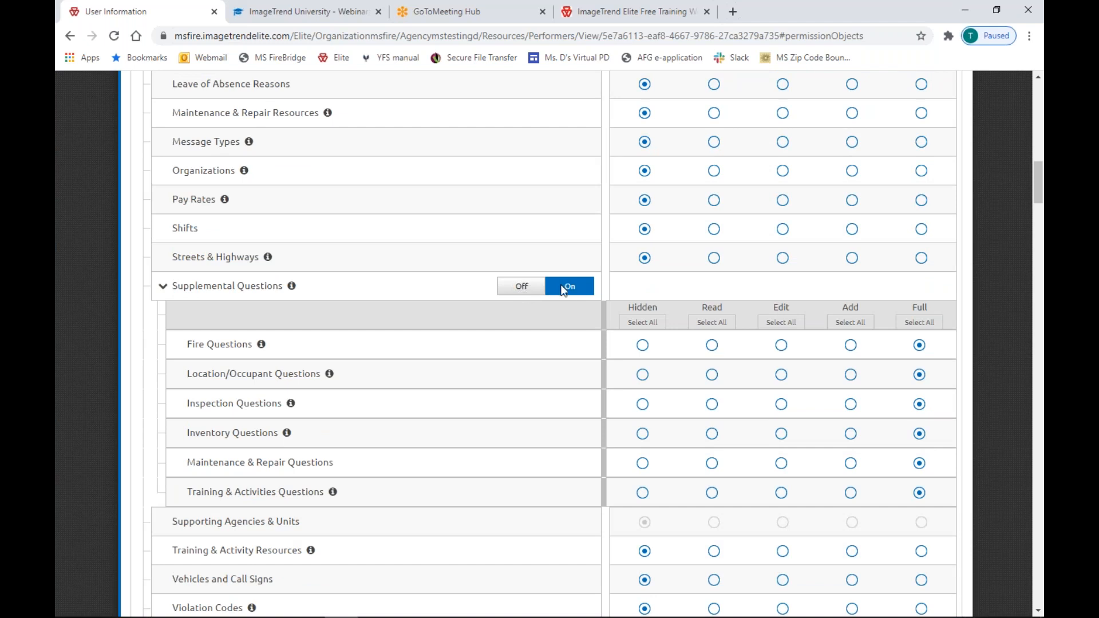
left_click(523, 292)
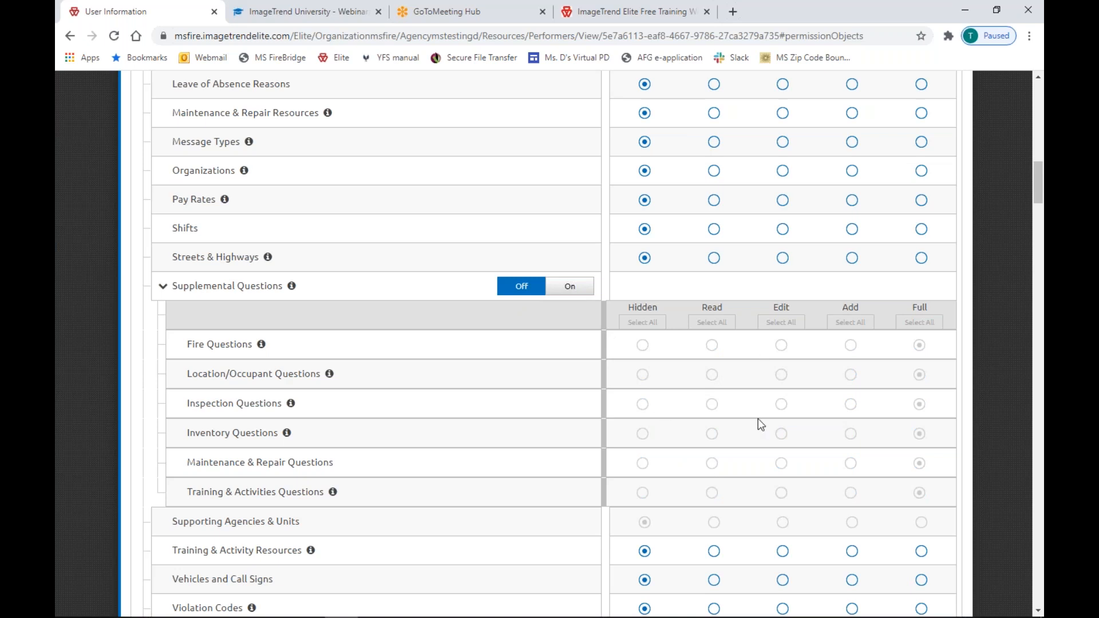
Scroll back up through the permission objects to review them from the top.
scroll(758, 424, "up", 12)
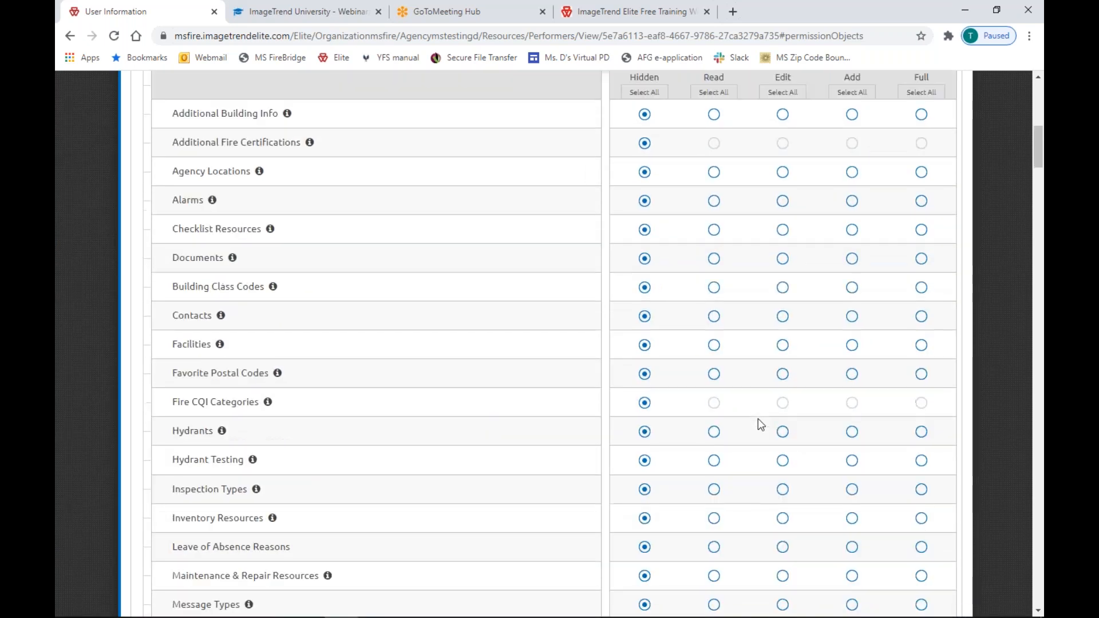
scroll(699, 380, "down", 20)
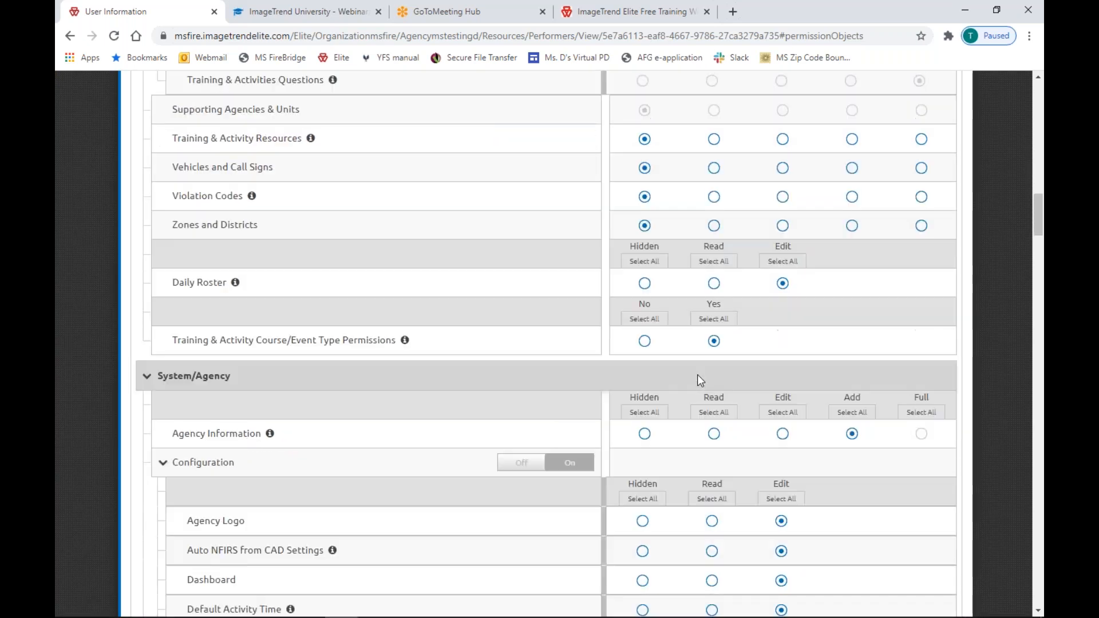
scroll(699, 380, "down", 15)
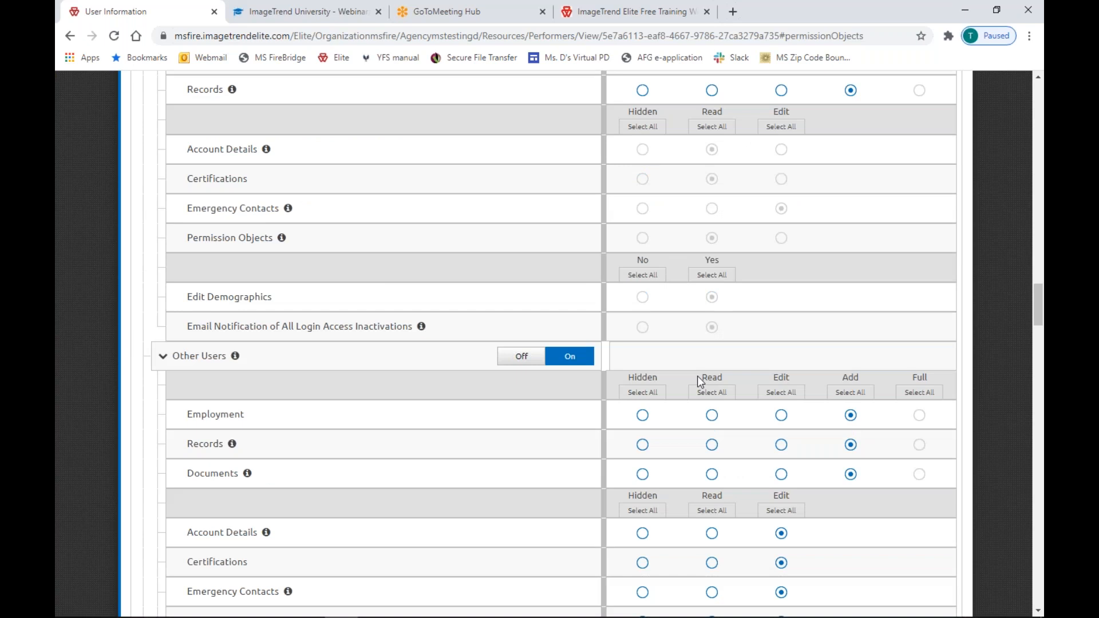
scroll(698, 377, "up", 20)
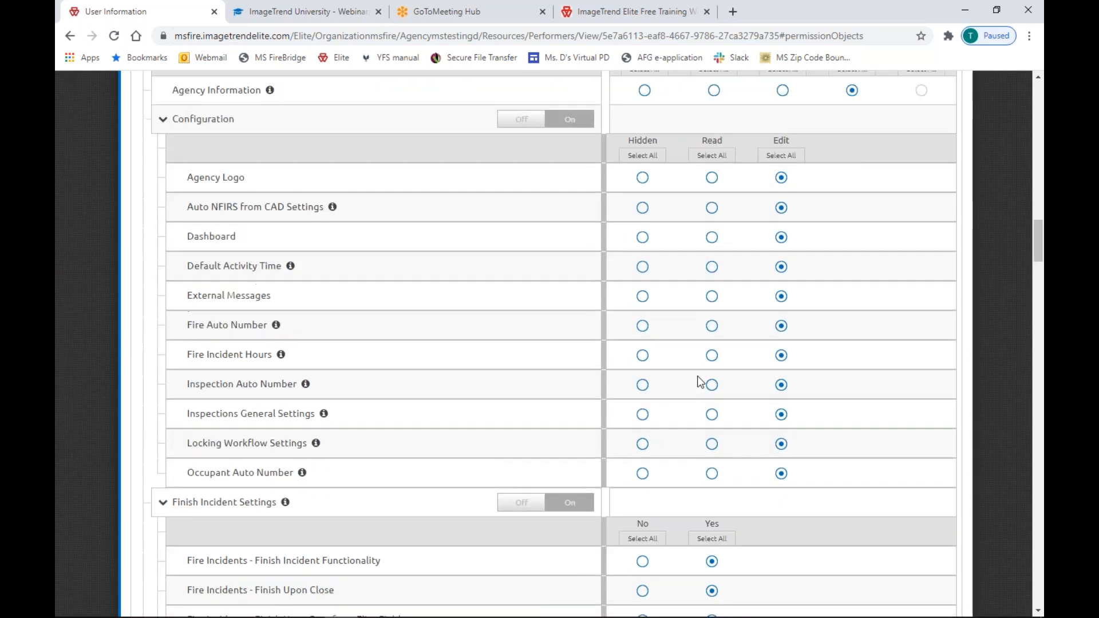
scroll(699, 381, "up", 5)
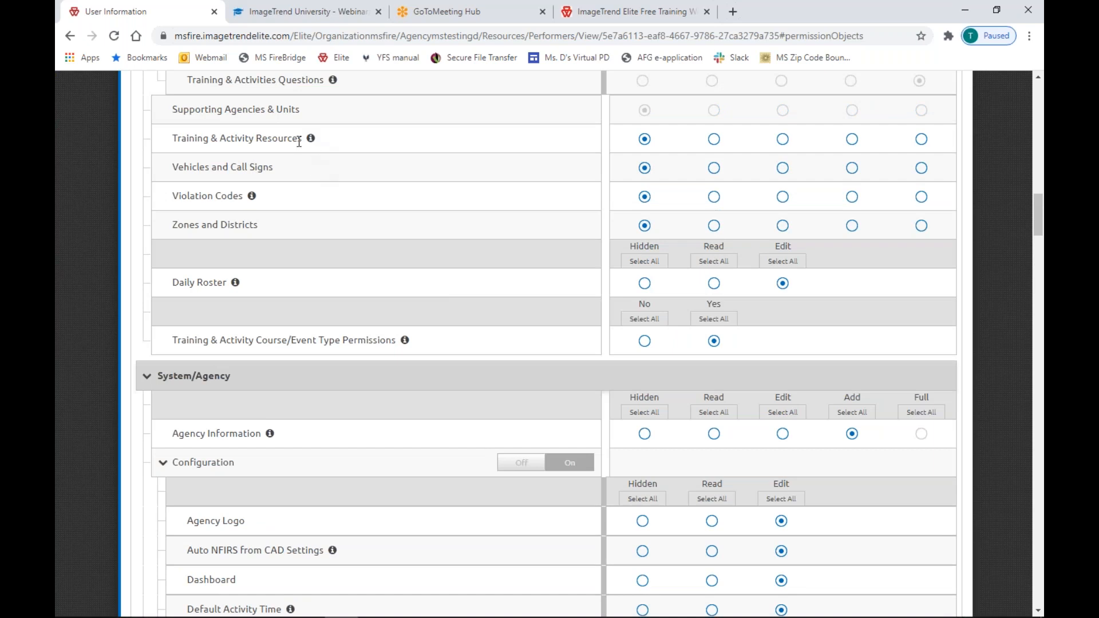
mouse_move(311, 140)
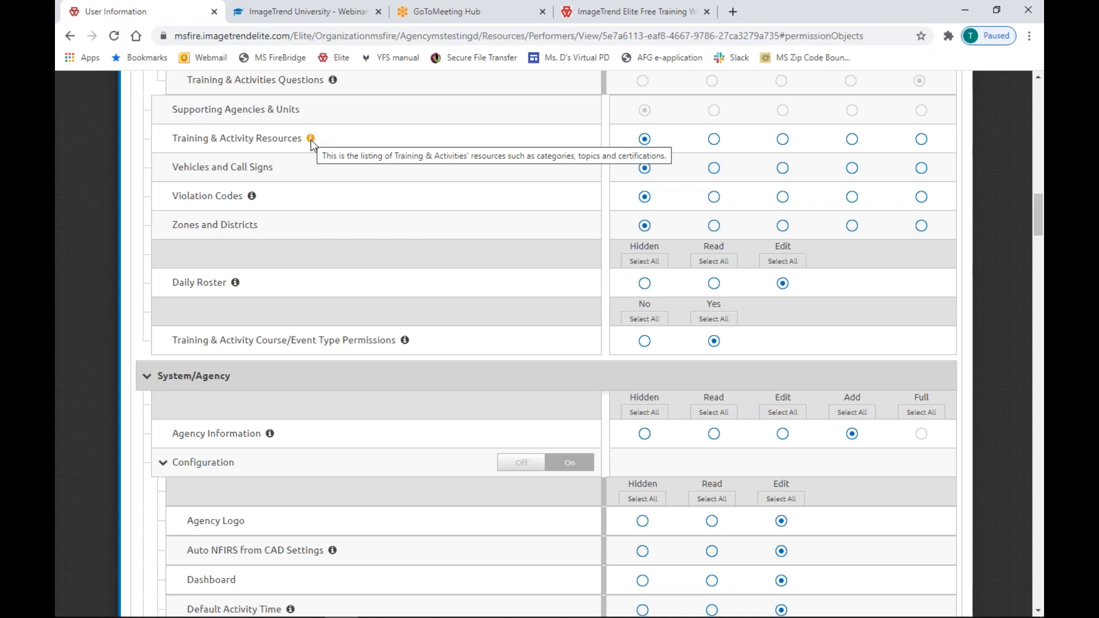
scroll(311, 142, "up", 20)
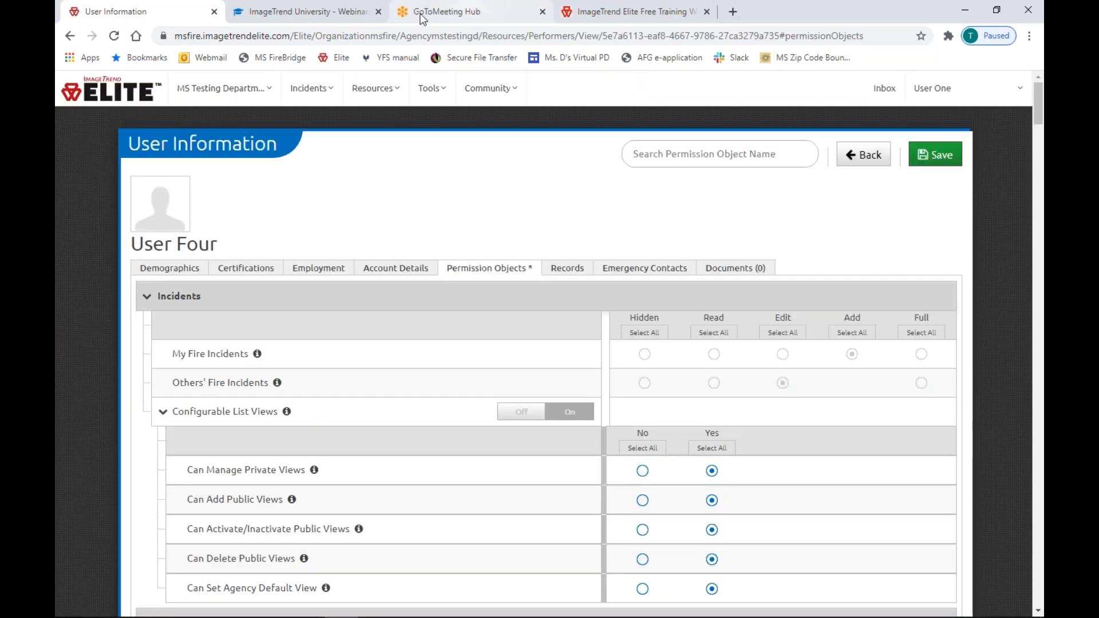
Search ImageTrend University help for 'permission objects'.
left_click(317, 12)
left_click(877, 91)
type("permission g")
type("bjects")
key("Return")
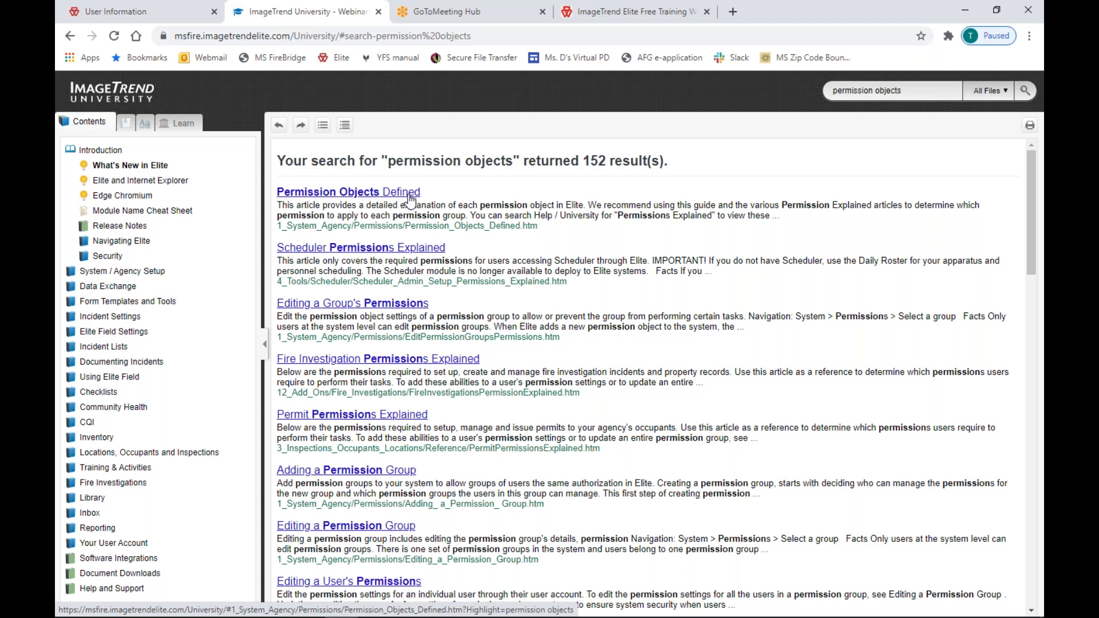
Return to User Four in Elite and view the Records tab's immunization list.
left_click(130, 16)
scroll(461, 351, "down", 2)
scroll(471, 368, "up", 2)
left_click(568, 269)
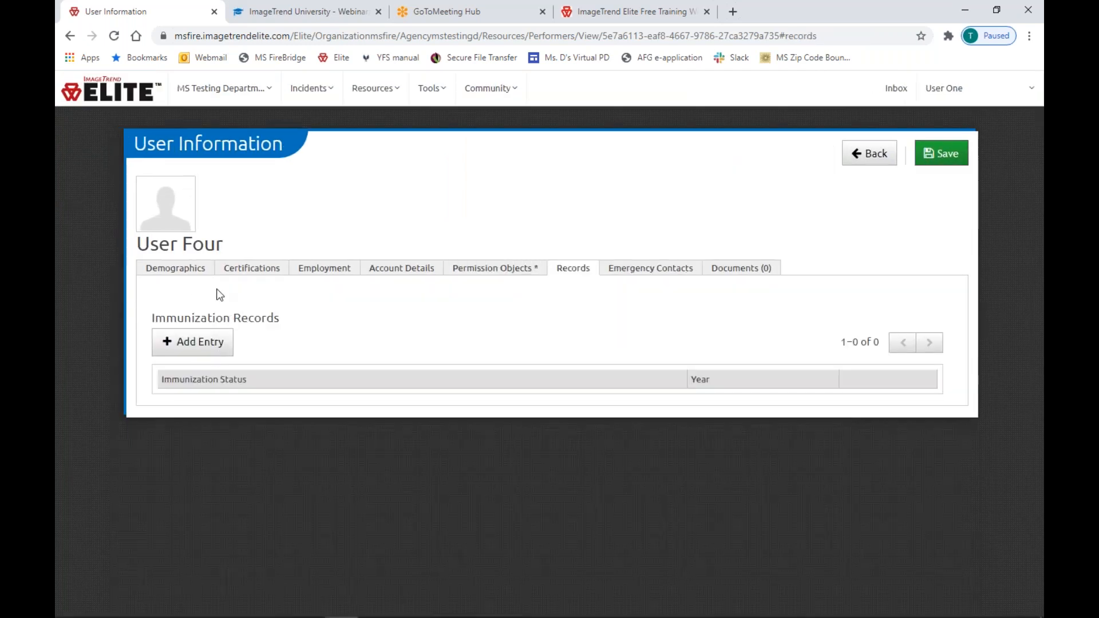
Check User Four's Emergency Contacts and Documents (0) tabs, both empty.
left_click(665, 275)
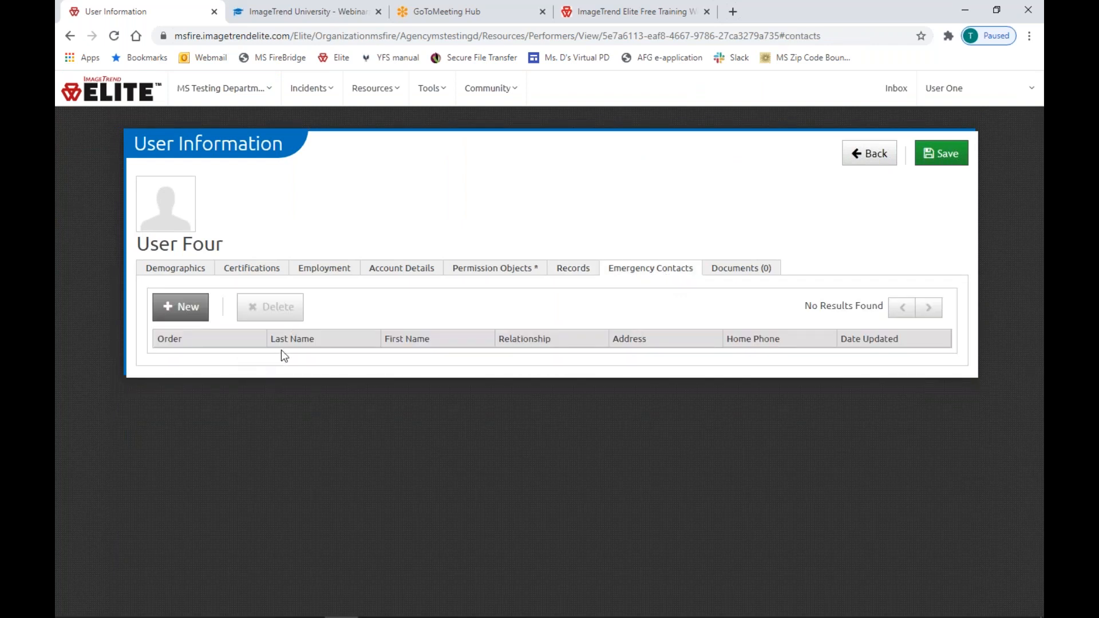
left_click(754, 269)
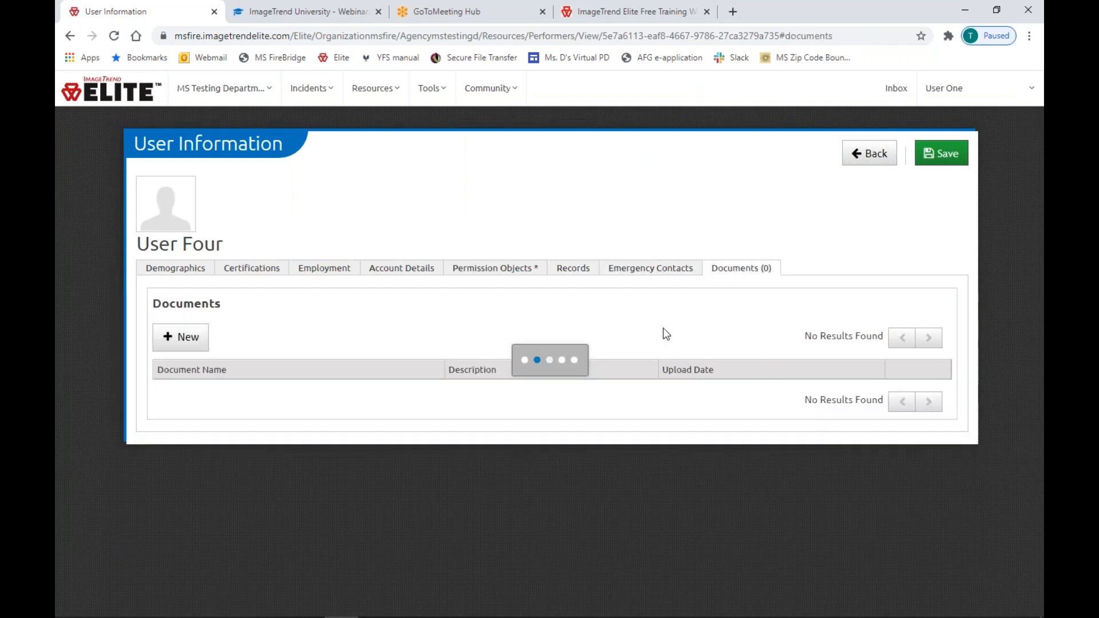
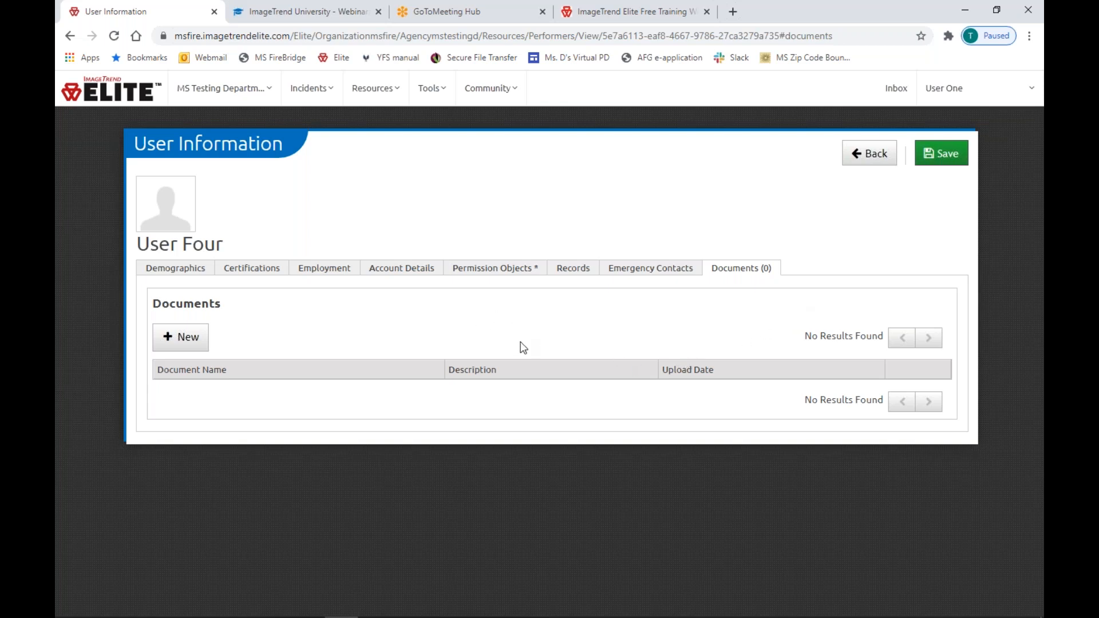
Show the Resources category list over User Four's empty Documents tab.
left_click(386, 93)
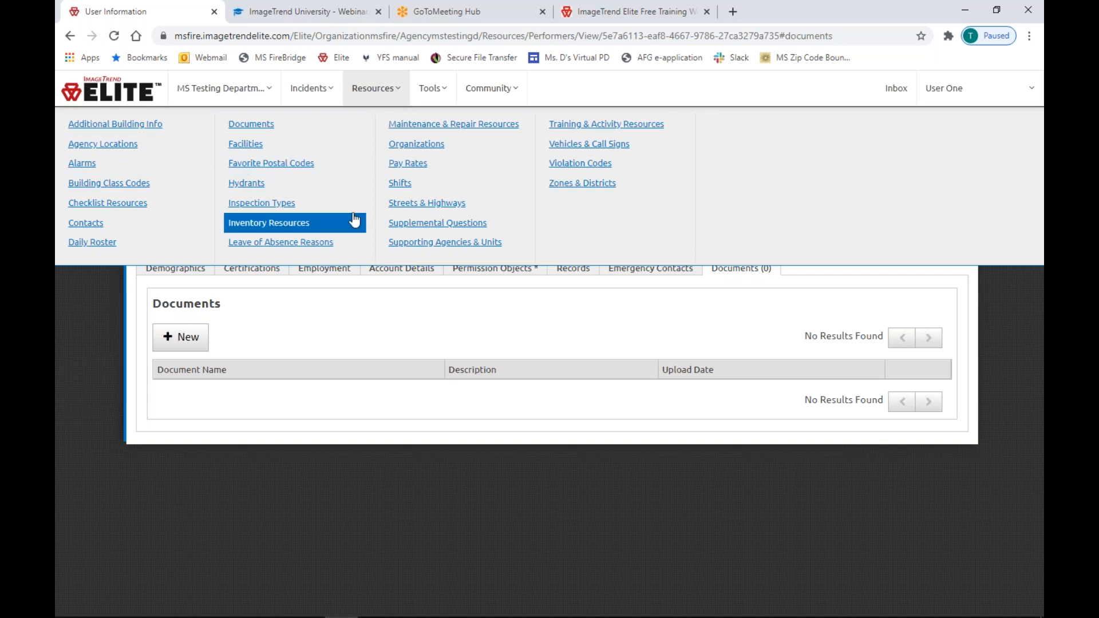
left_click(316, 88)
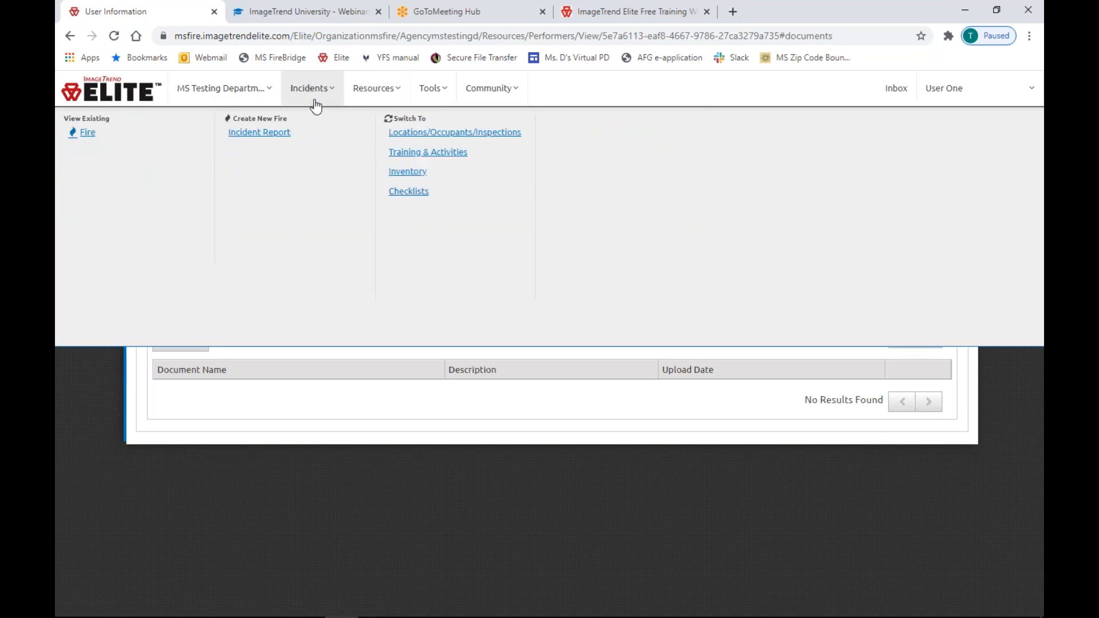
left_click(364, 98)
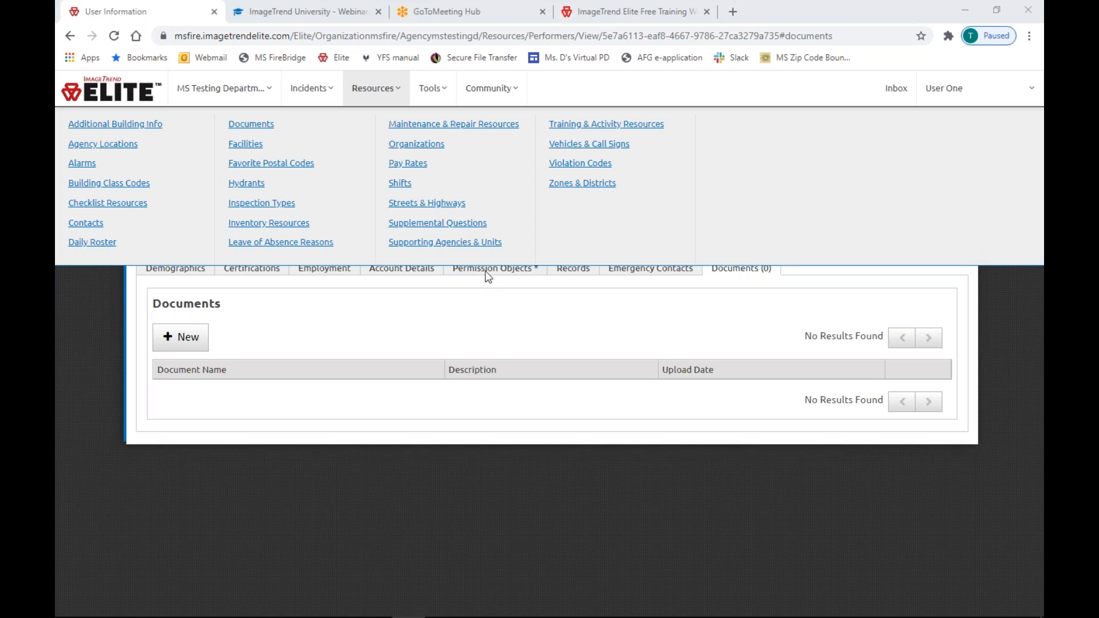
Open Supporting Agencies & Units and sort the county coordinator list by Mutual Aid Dept.
left_click(394, 242)
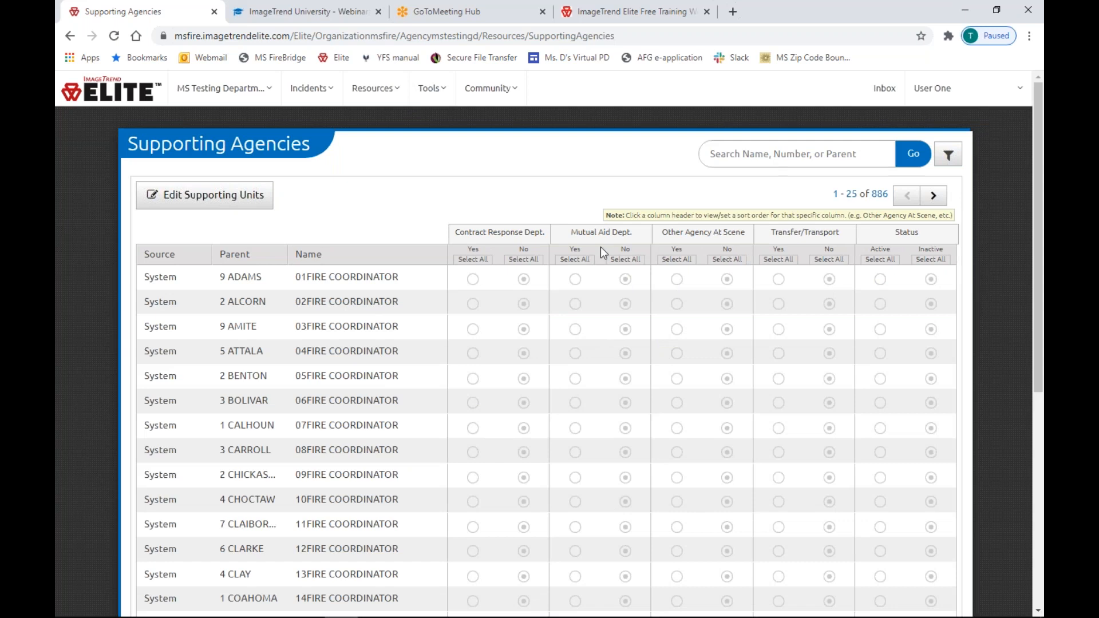
left_click_drag(593, 234, 618, 234)
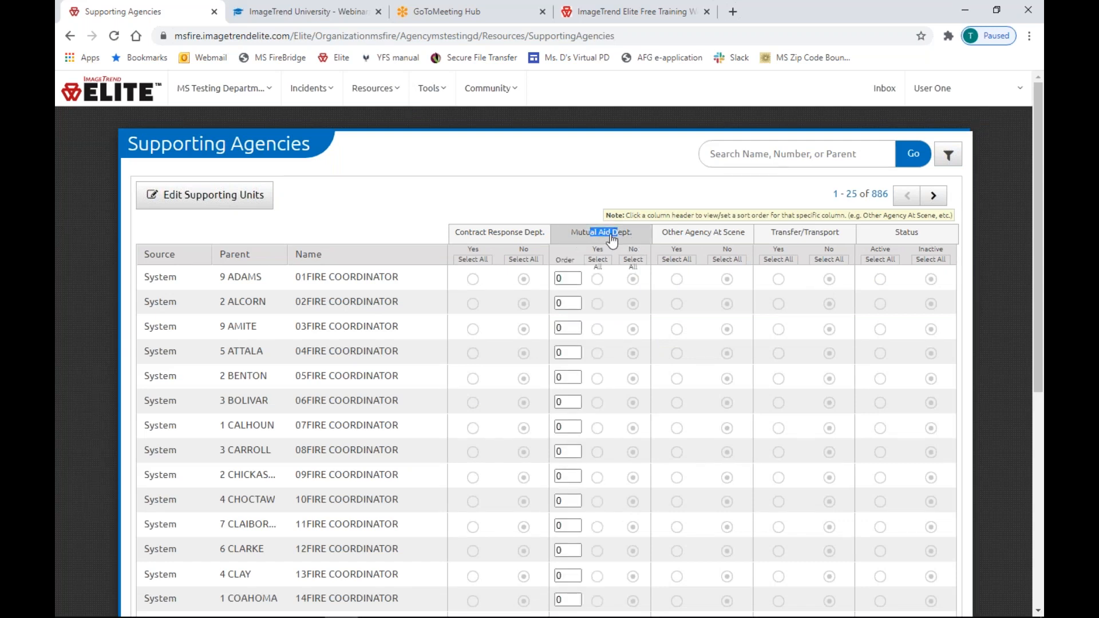
left_click(586, 198)
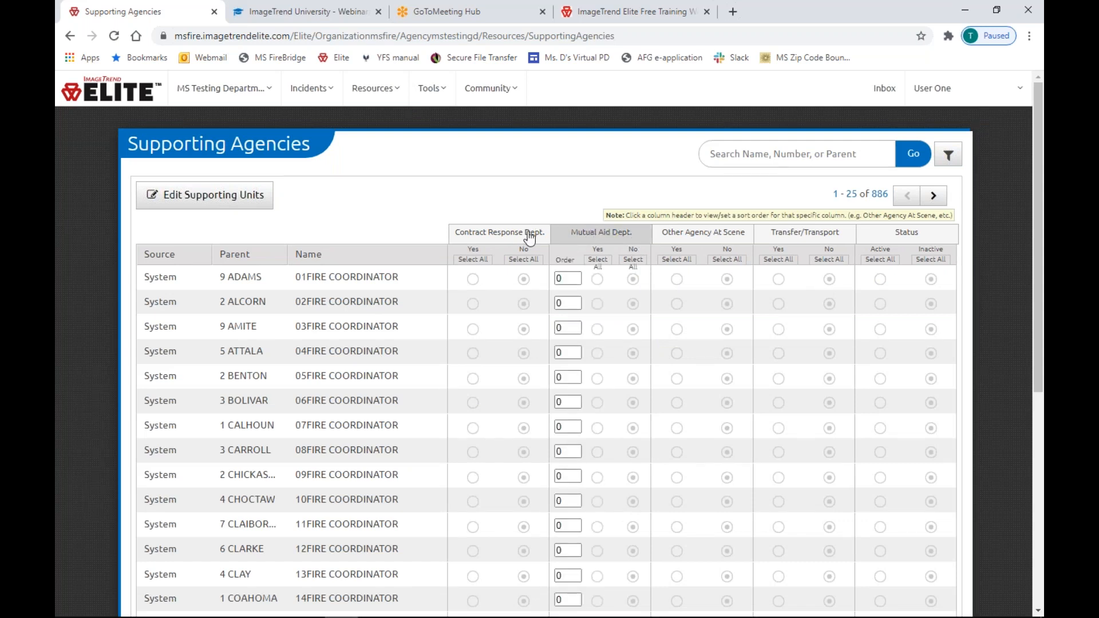
left_click(389, 93)
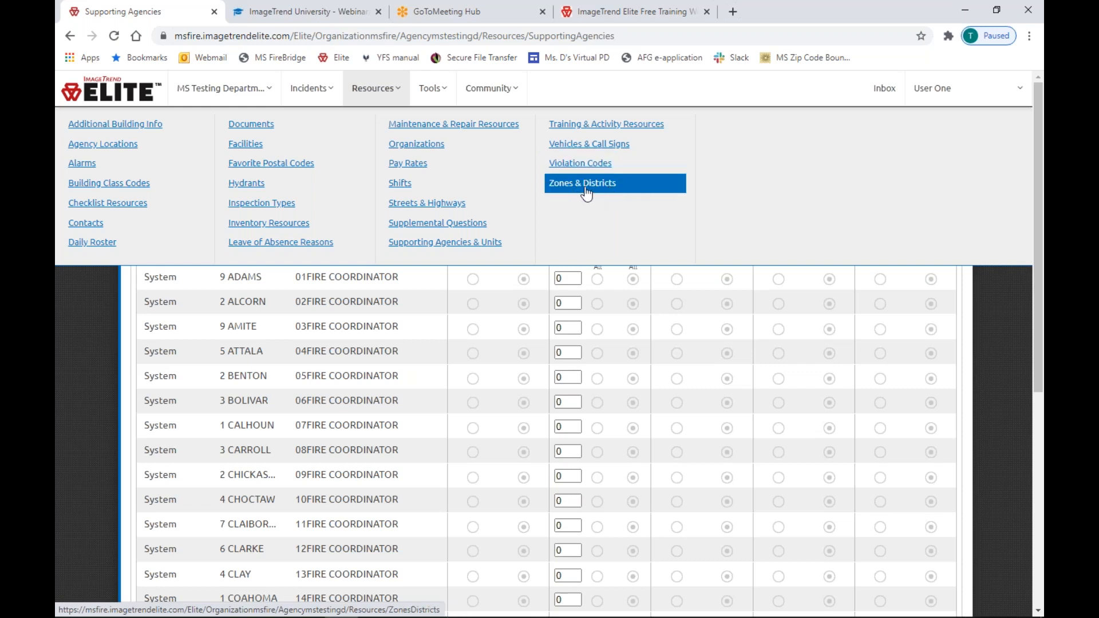
Switch from Community links to the Tools list with Report Writer, Standard Reports and Form Manager.
mouse_move(429, 91)
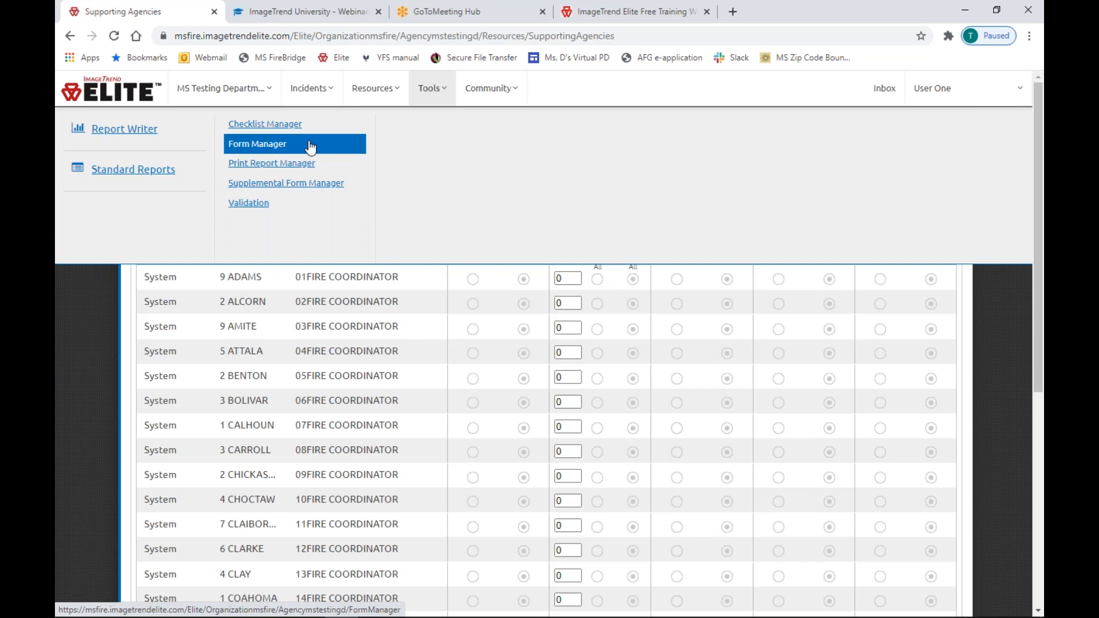
mouse_move(491, 94)
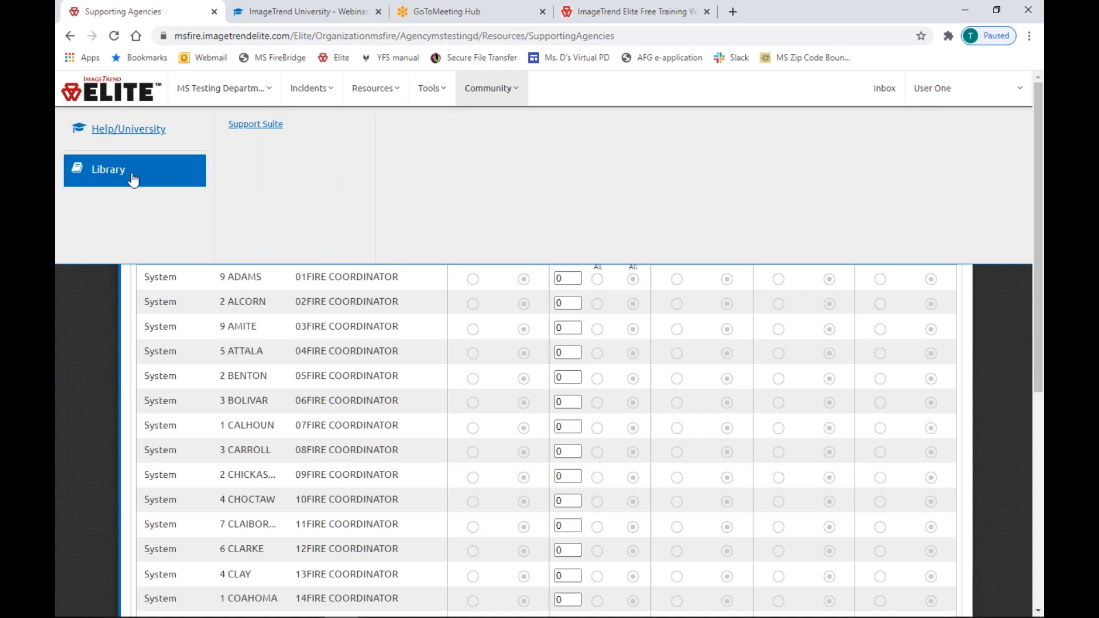
left_click(426, 91)
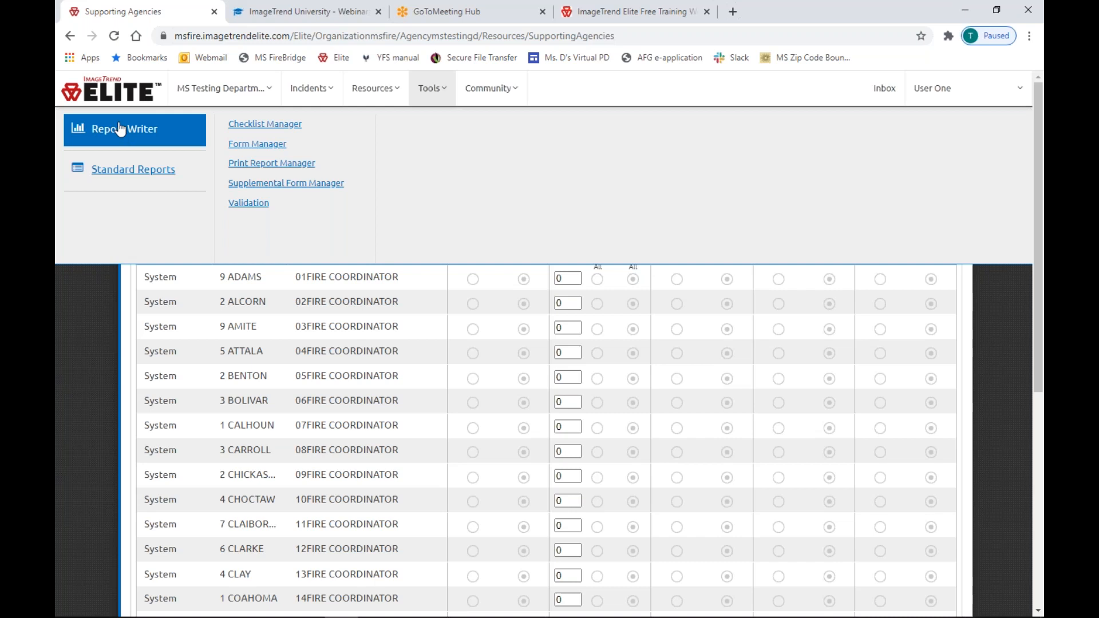
Open Standard Reports, offering Call Attendance, Call Percentage and Payroll reports.
left_click(131, 172)
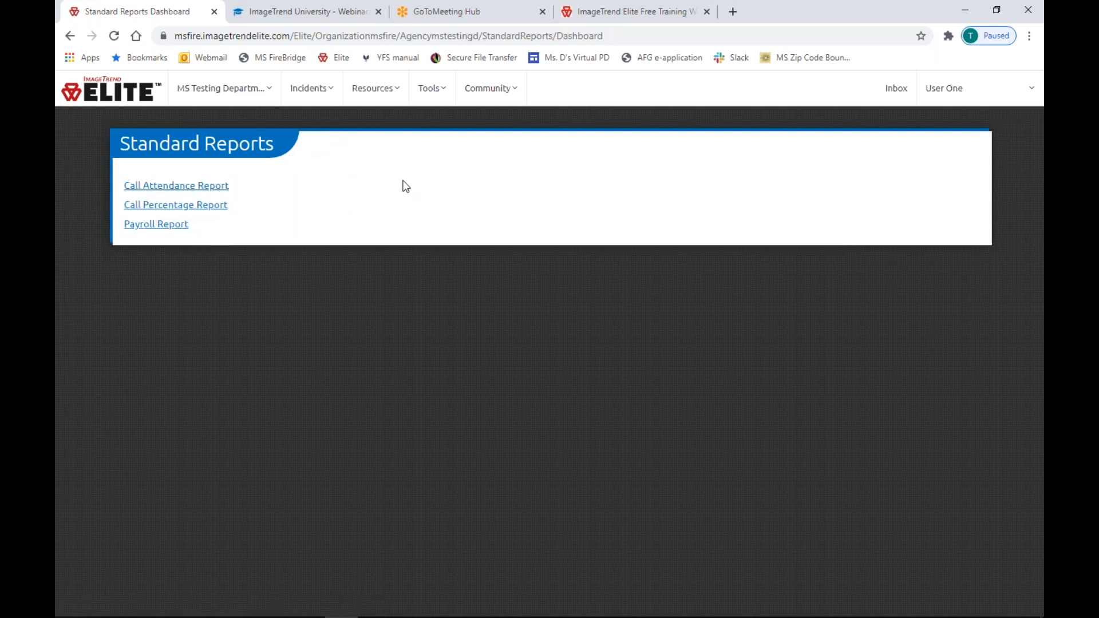
left_click(438, 96)
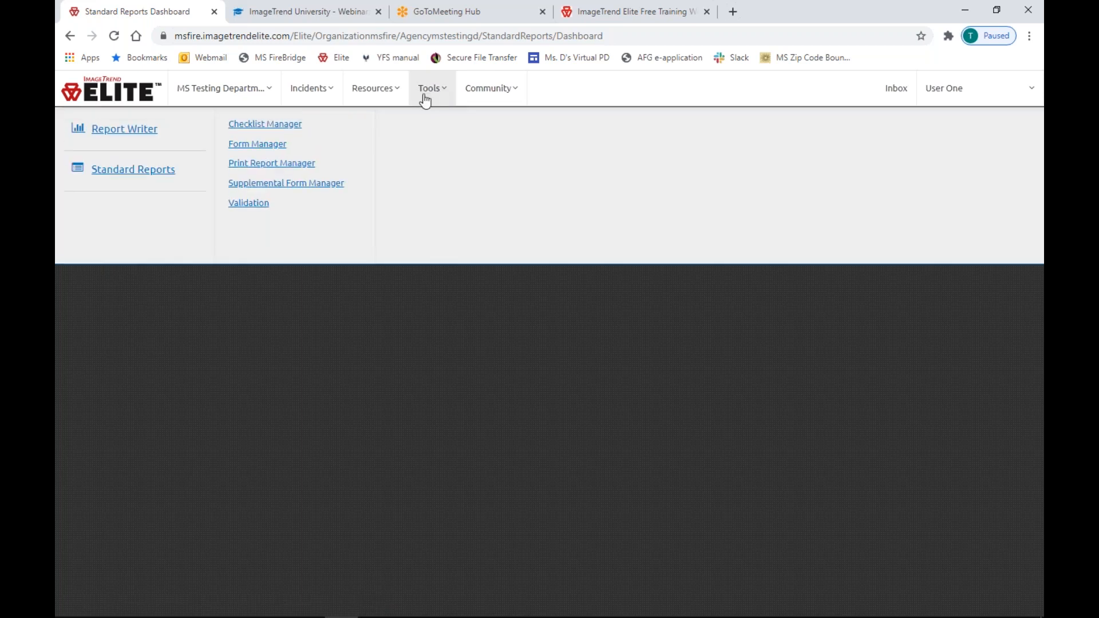
View the Community links, then open and close the User One account menu.
left_click(477, 91)
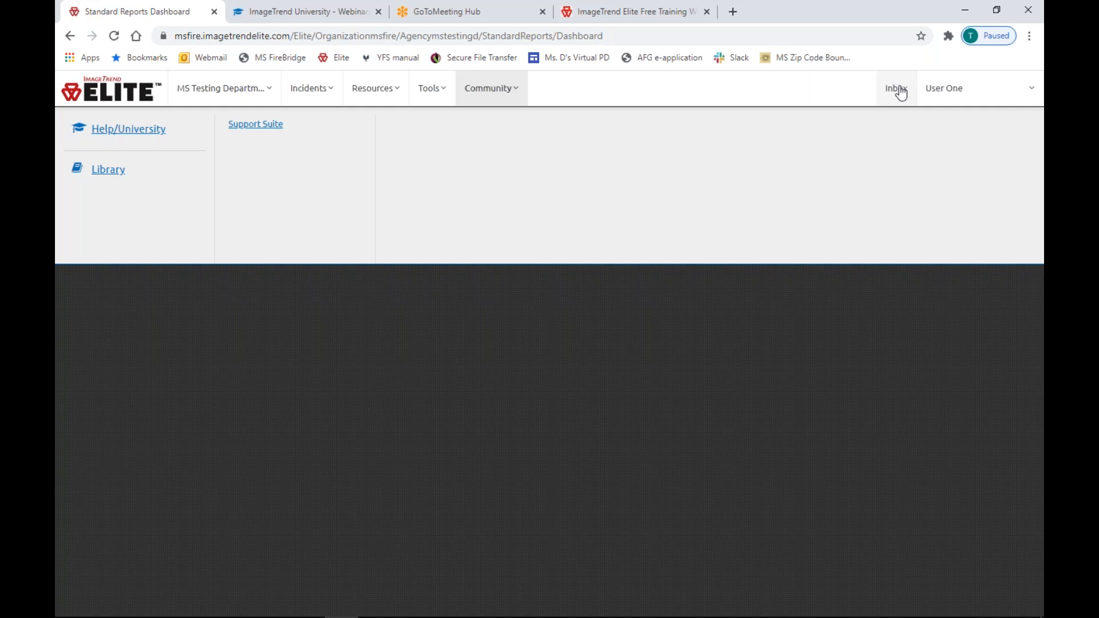
left_click(962, 94)
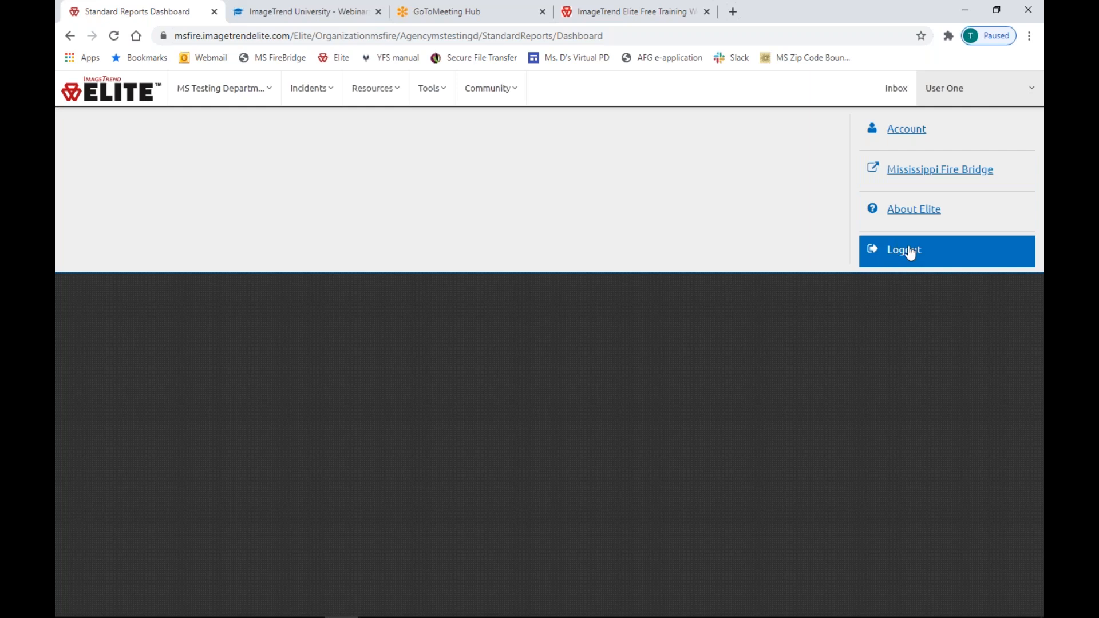
left_click(900, 399)
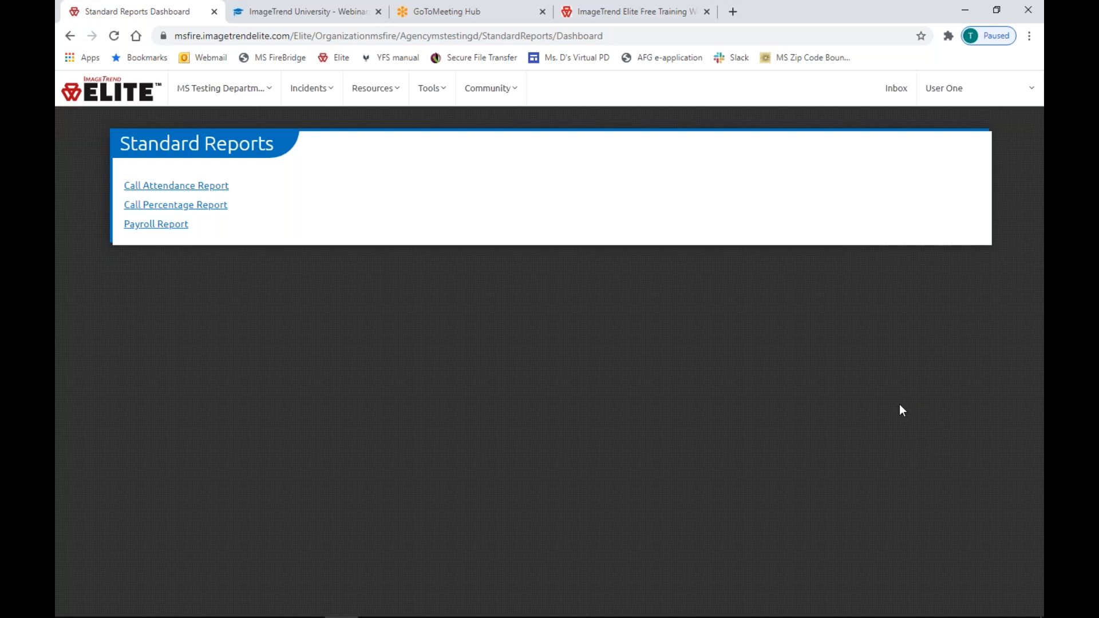
List the 61 fire incidents dated 09/15/2020 to 09/29/2020 via Incidents > Fire.
left_click(308, 97)
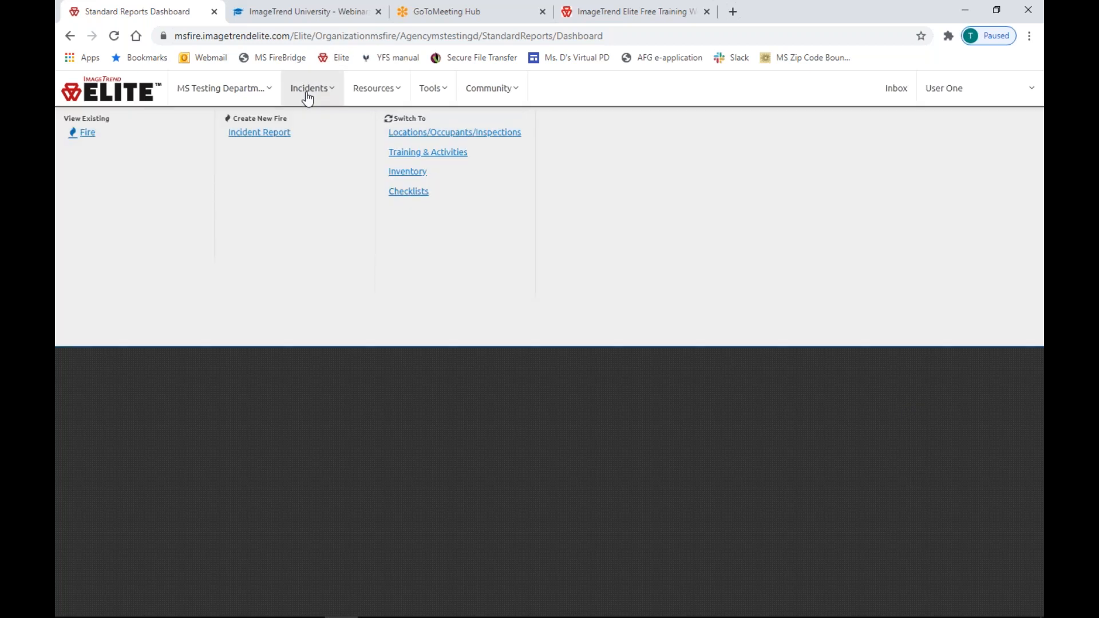
left_click(87, 134)
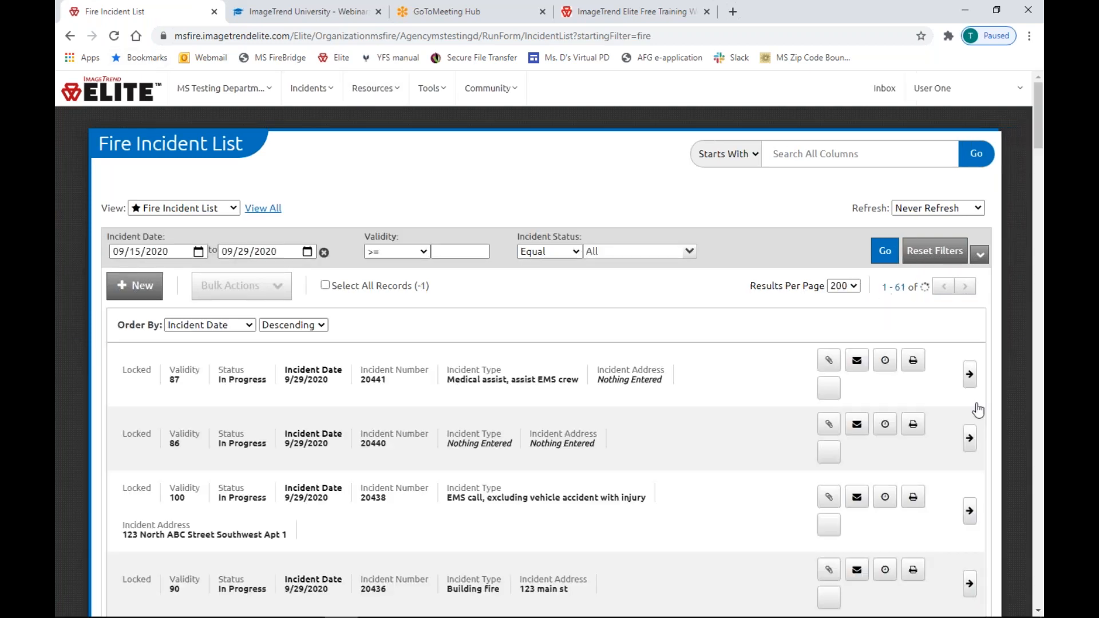
Open fire incident 20441 (311-Medical assist) and its Elite Migration Request worksheet.
left_click(969, 376)
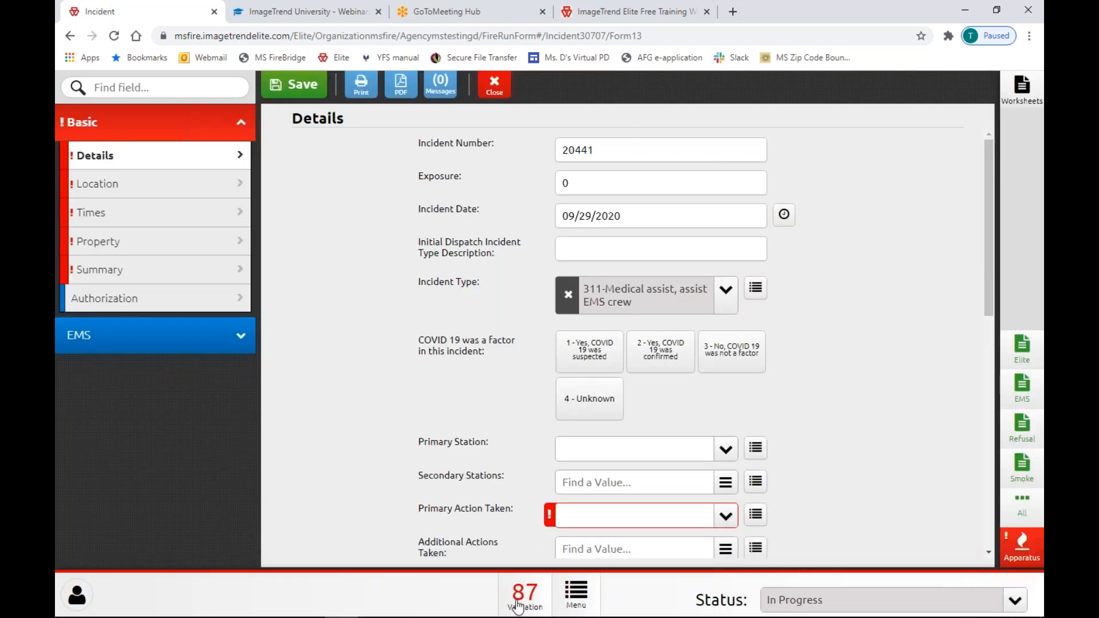
left_click(1017, 356)
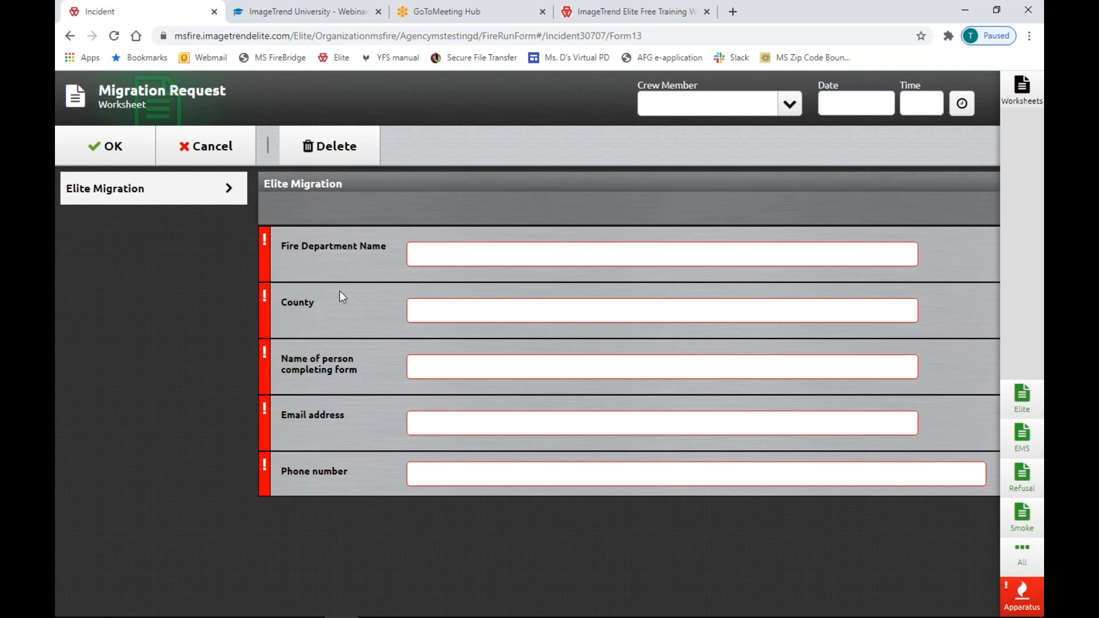
left_click(431, 369)
left_click(356, 421)
left_click(663, 18)
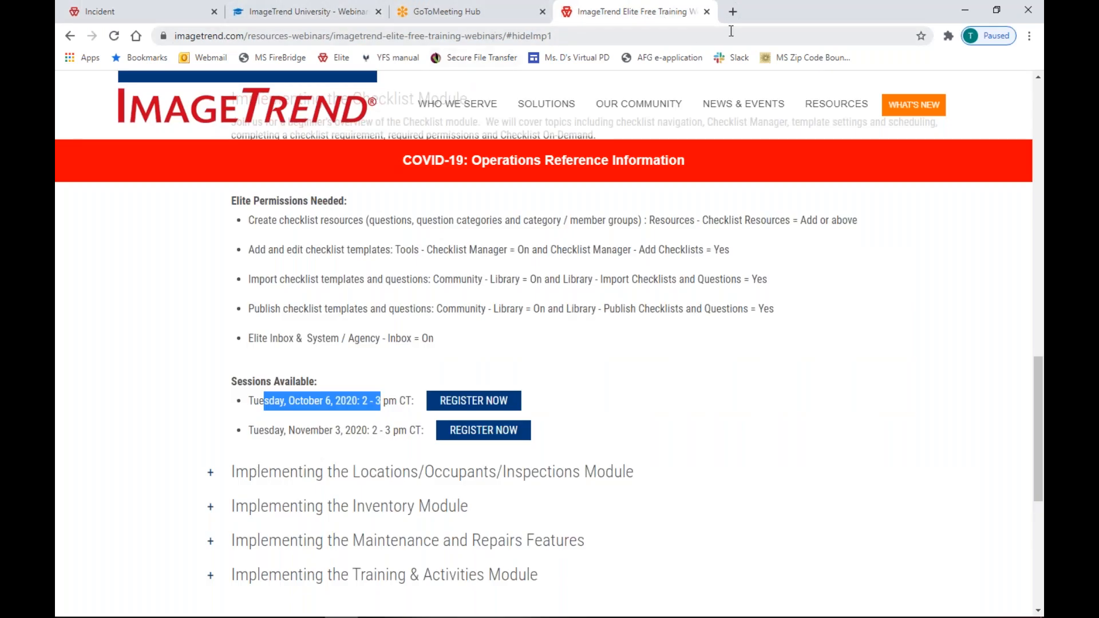
Load the Mississippi Insurance Department site, mid.ms.gov, in a new tab.
left_click(733, 12)
type("w")
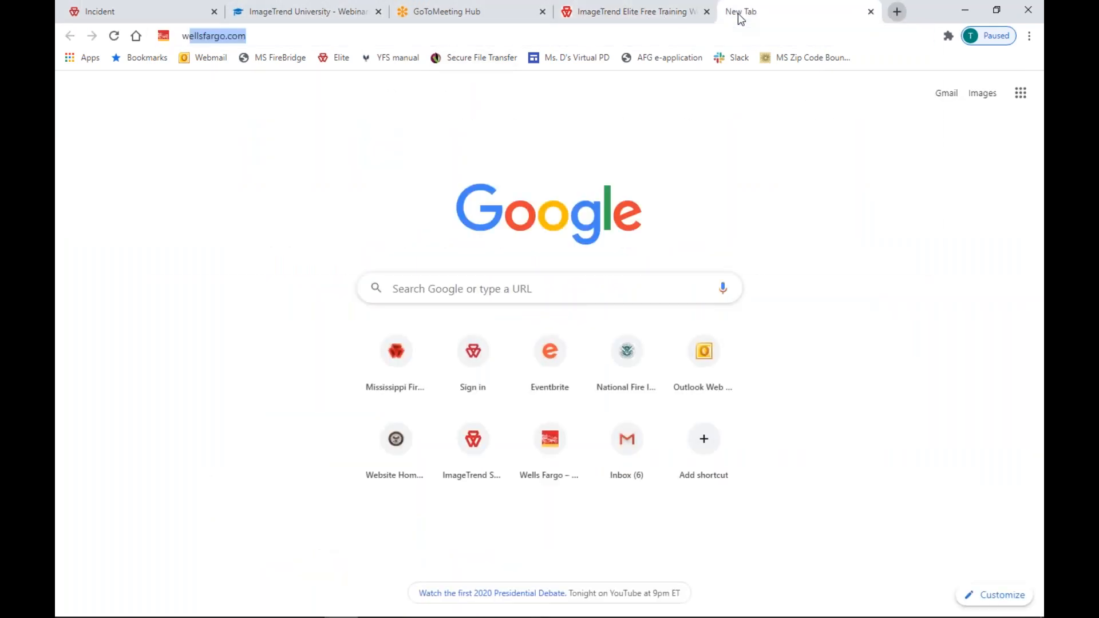
type("ww.mi")
key("Return")
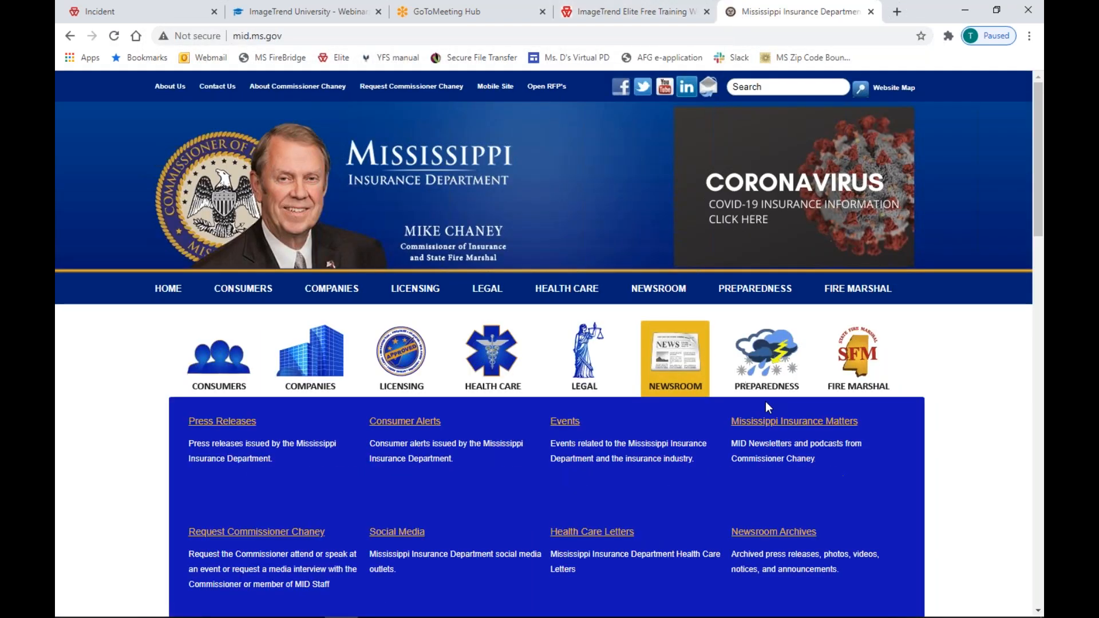
Back on incident 20441, cancel the Migration Request worksheet without saving.
mouse_move(859, 356)
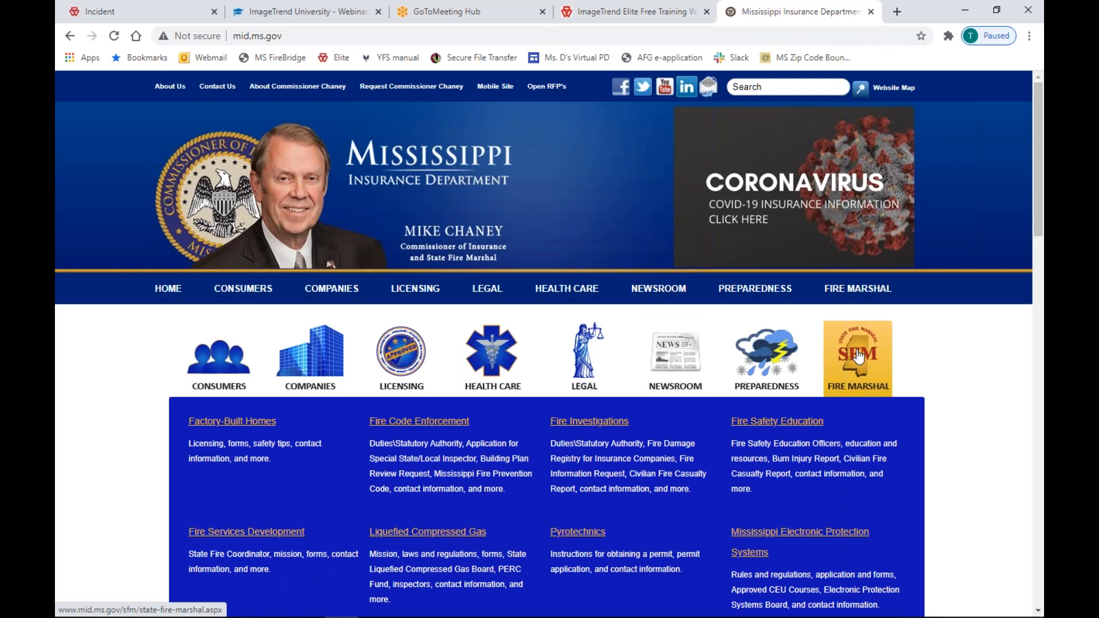
left_click(99, 11)
left_click(190, 158)
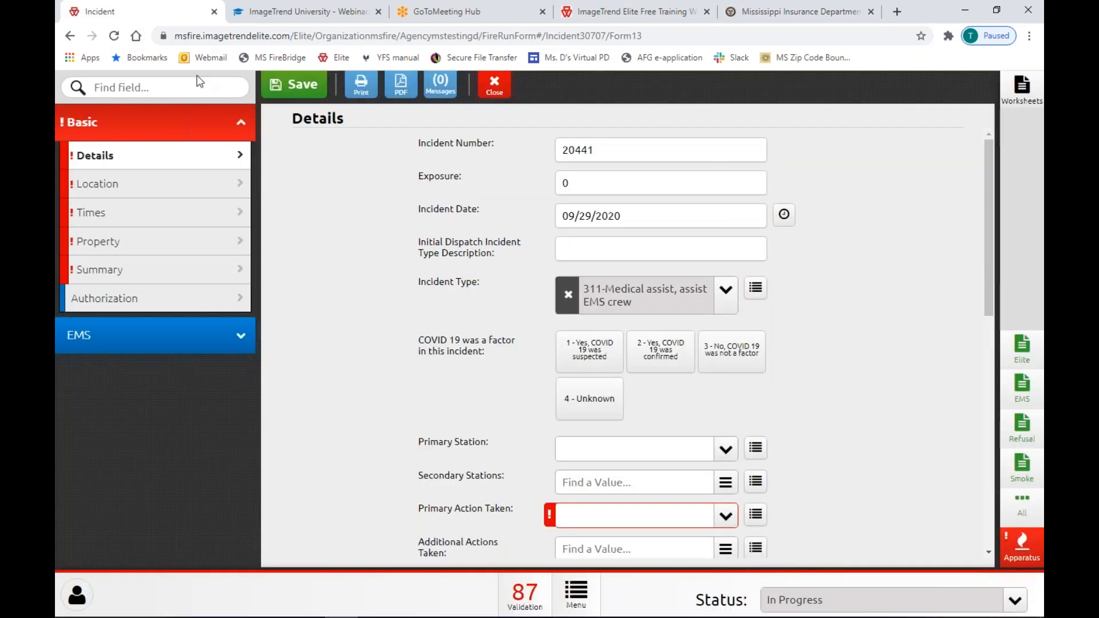
Close incident 20441 and return to the Elite home dashboard.
left_click(493, 87)
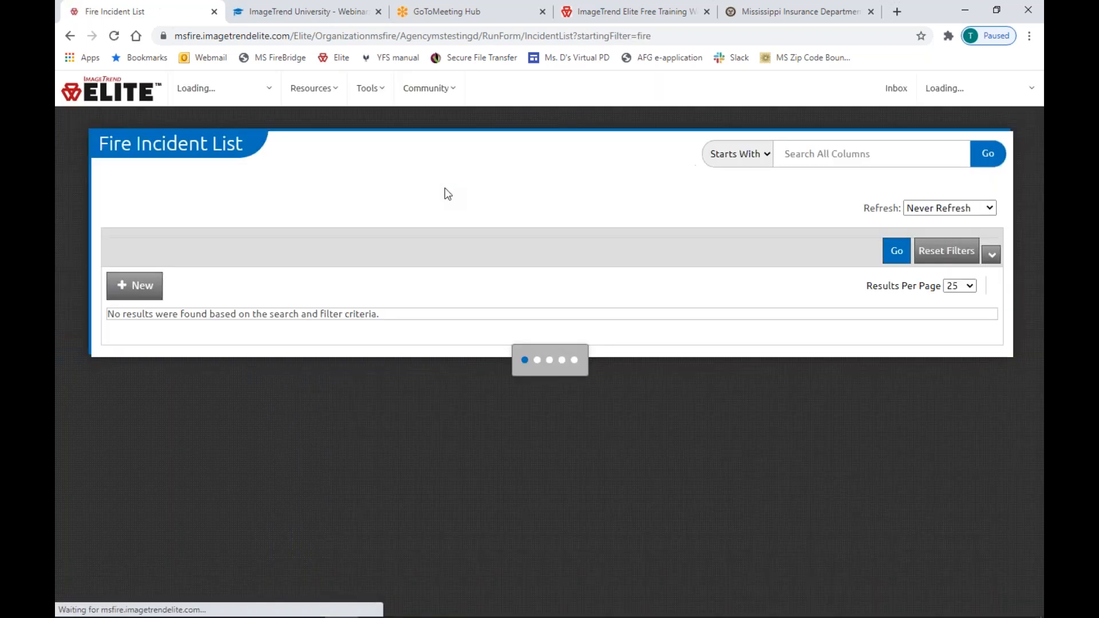
left_click(131, 100)
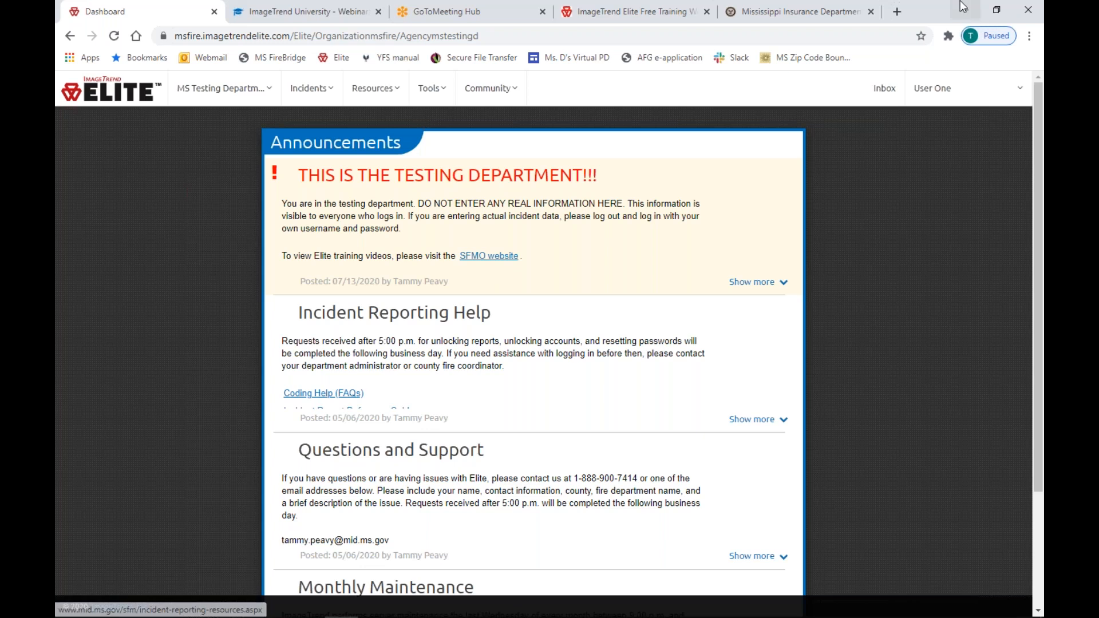
left_click(812, 13)
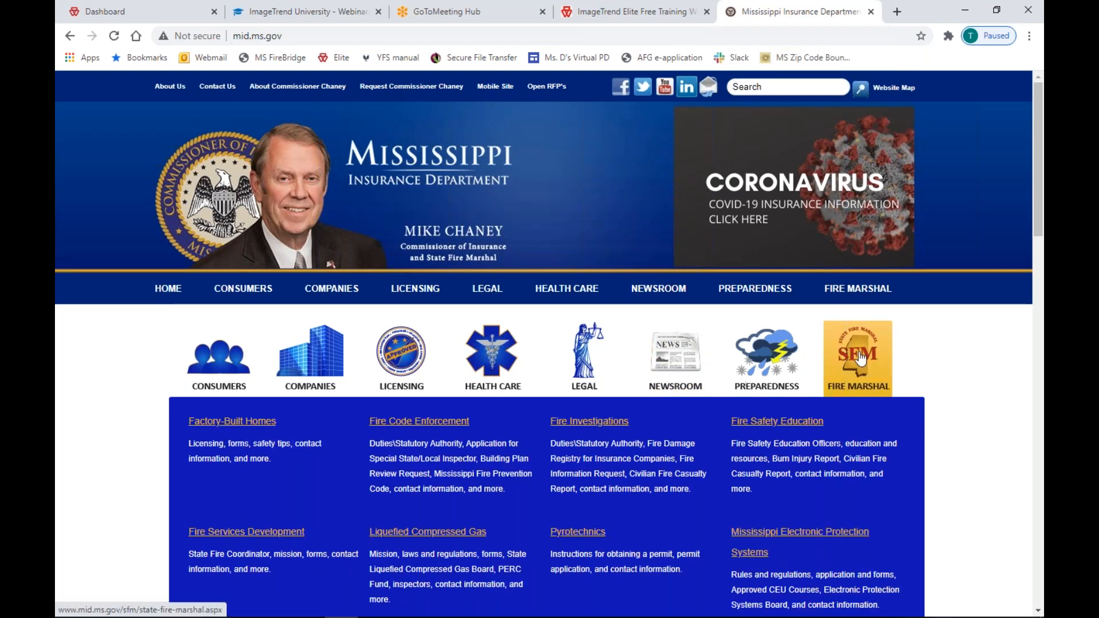
Open the Fire Marshal's Incident Reporting Resources page and browse its Reporting Site Links.
scroll(862, 359, "down", 1)
scroll(862, 360, "down", 5)
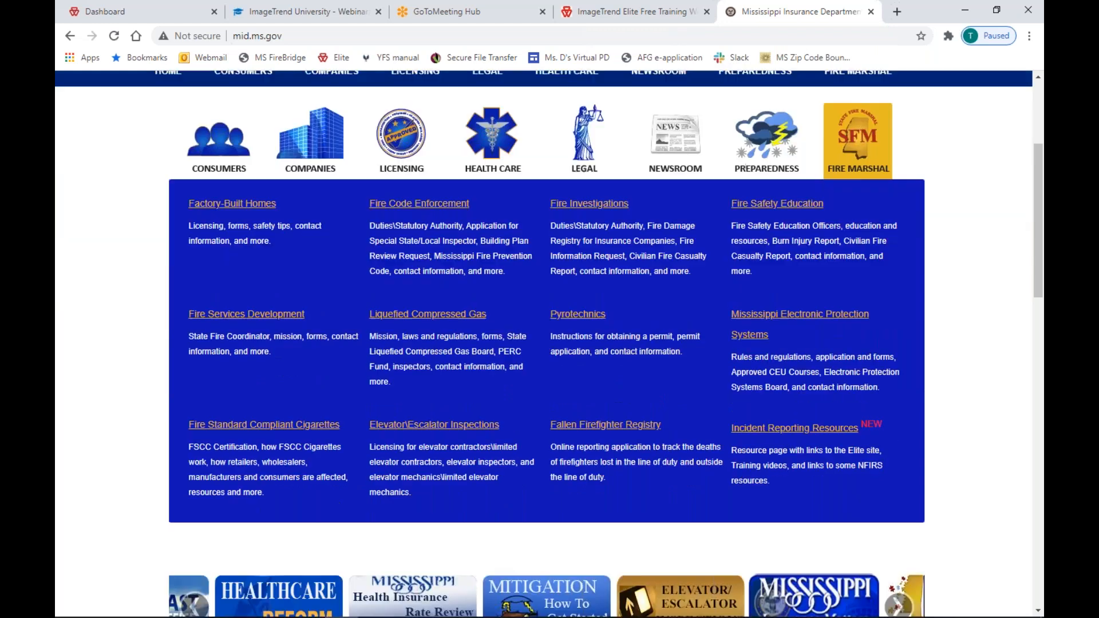
left_click(753, 377)
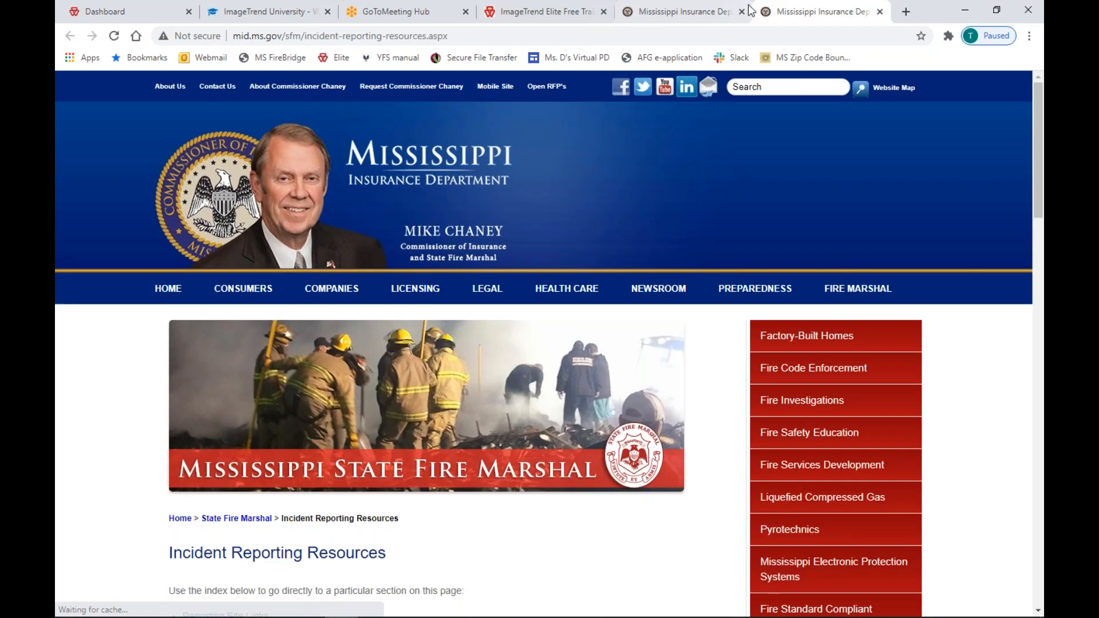
left_click(727, 13)
scroll(305, 436, "down", 1)
scroll(790, 113, "up", 4)
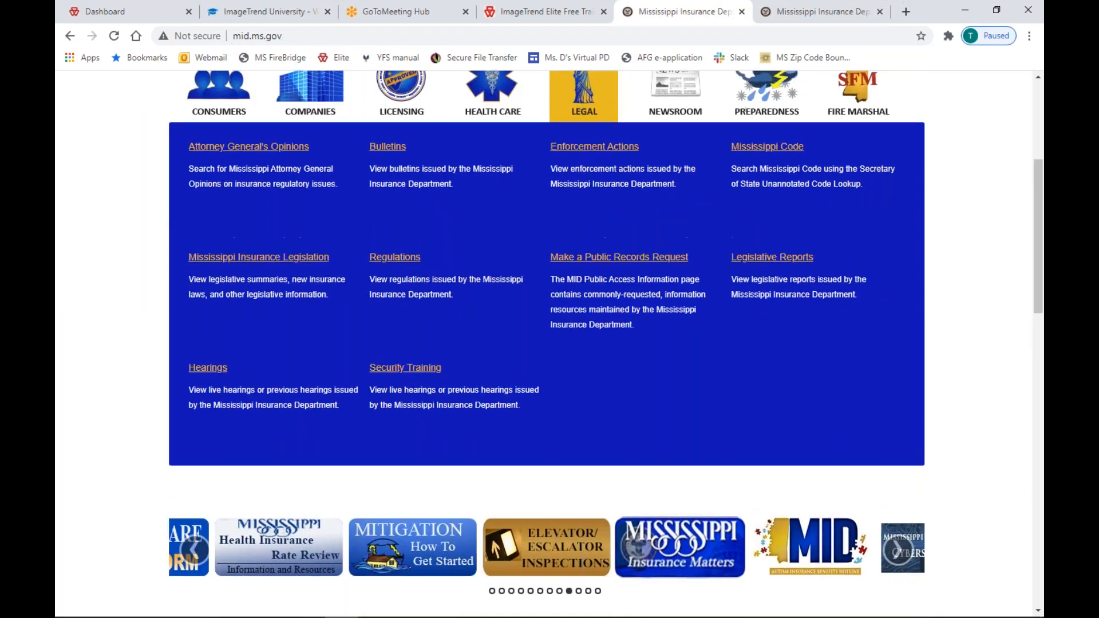
key("ctrl+Tab")
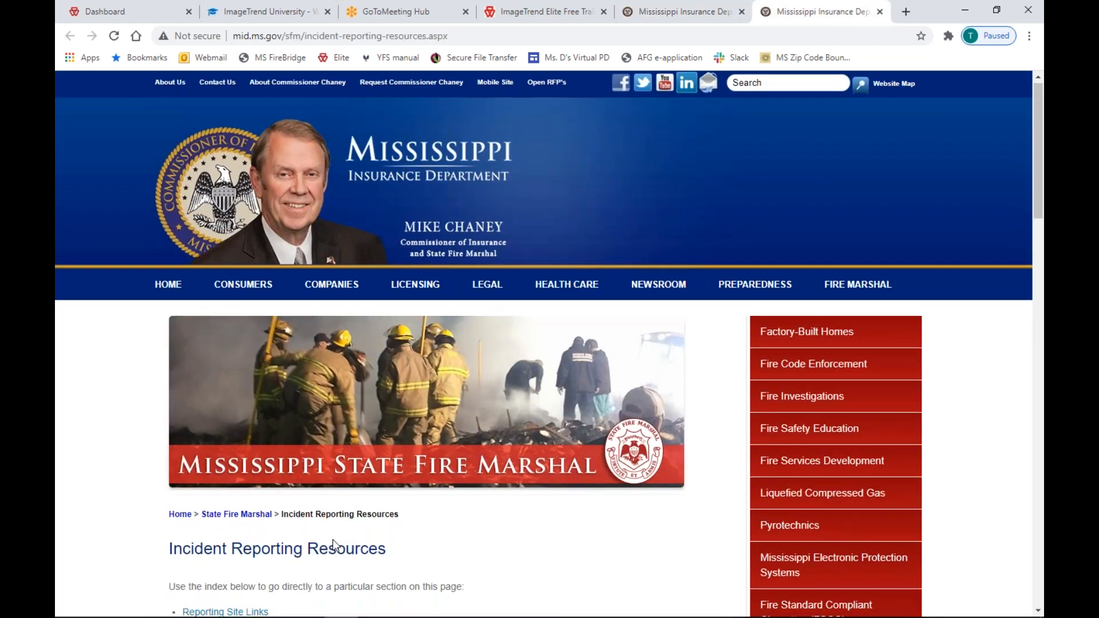
scroll(240, 482, "down", 5)
Review the Incident Reporting Resources sections, then close that page to return to the department home page.
scroll(286, 446, "down", 2)
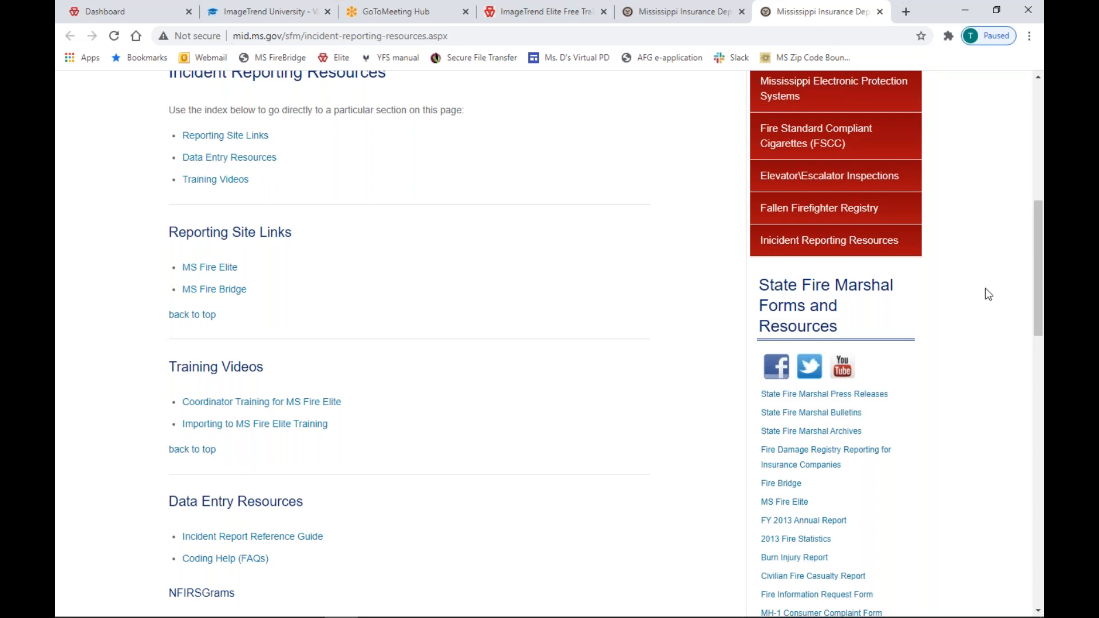
left_click(880, 11)
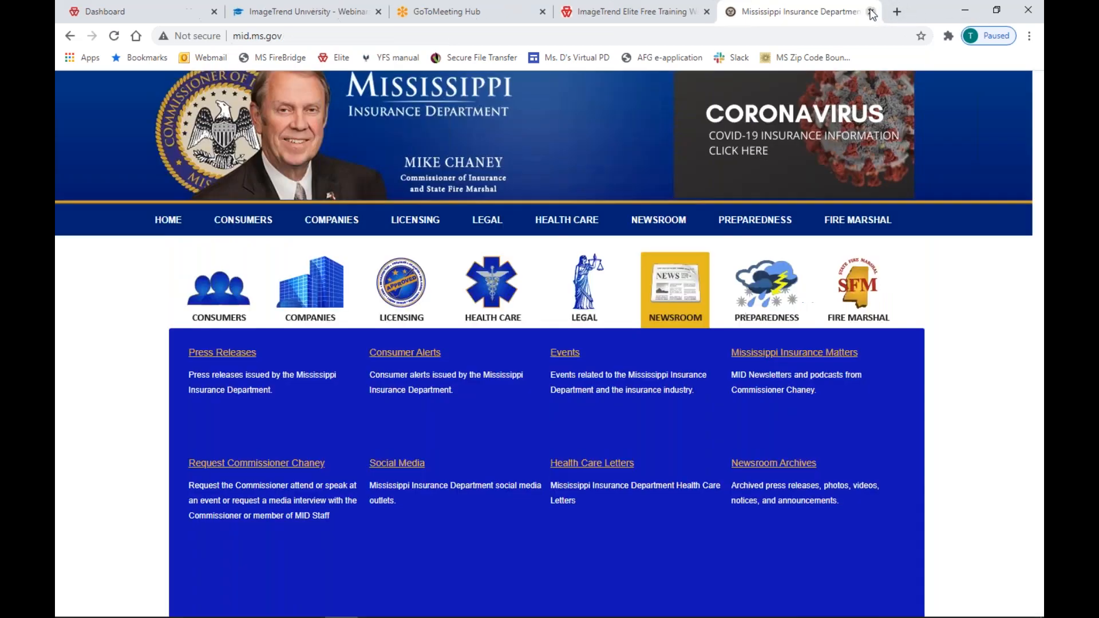
Close the mid.ms.gov, ImageTrend Elite Free Training and ImageTrend University tabs, returning to the Dashboard tab.
left_click(871, 11)
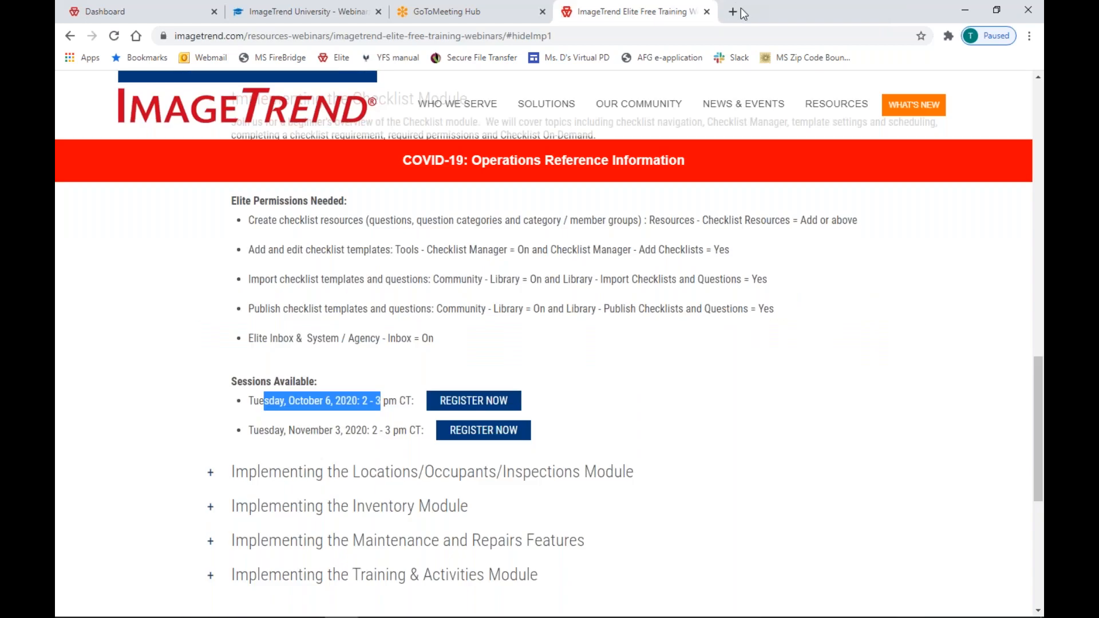
left_click(706, 11)
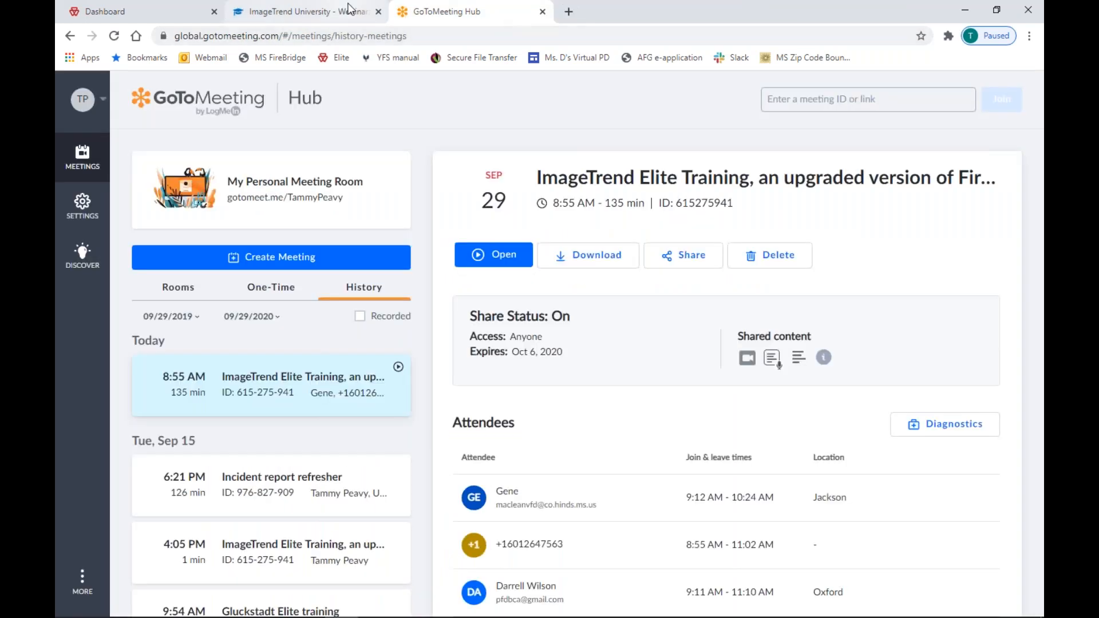
left_click(378, 11)
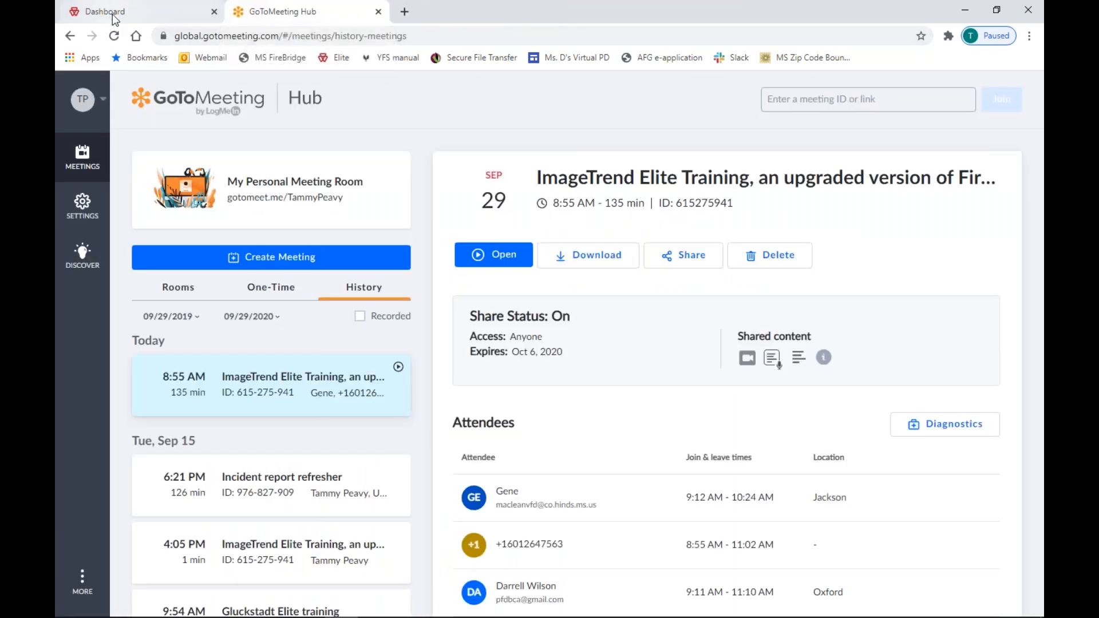
left_click(118, 14)
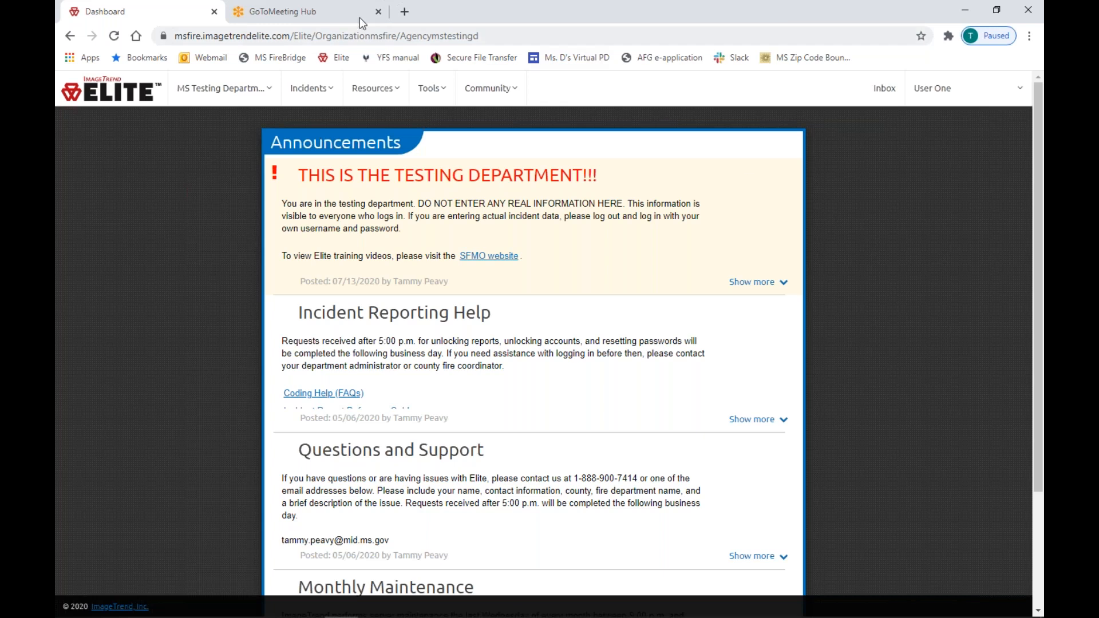
Choose Logout from the user account dropdown at the top right.
left_click(950, 91)
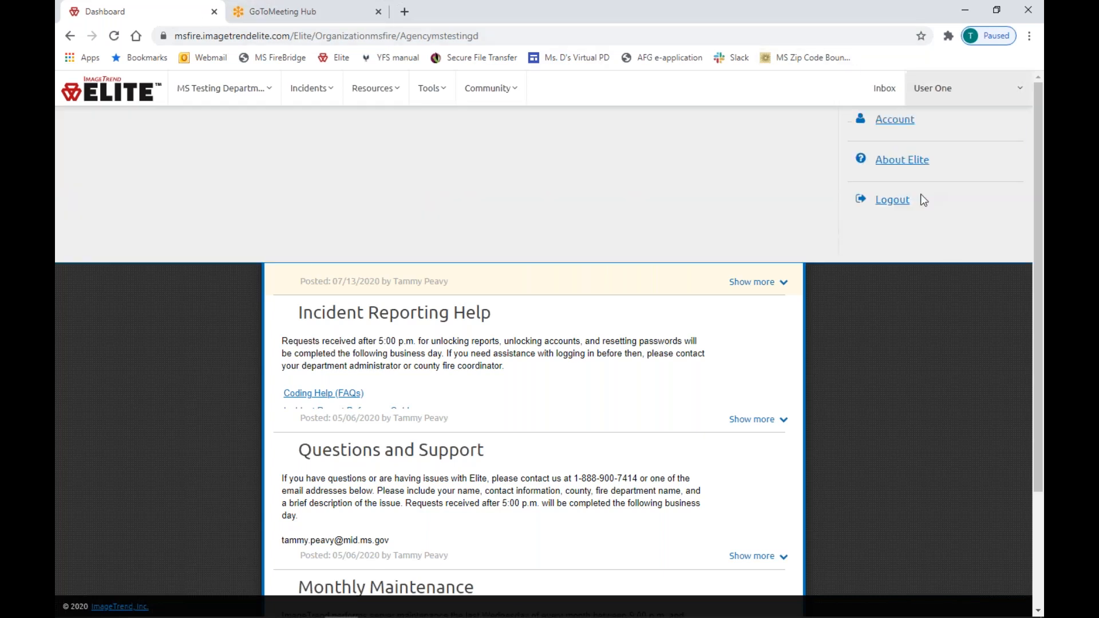
left_click(887, 256)
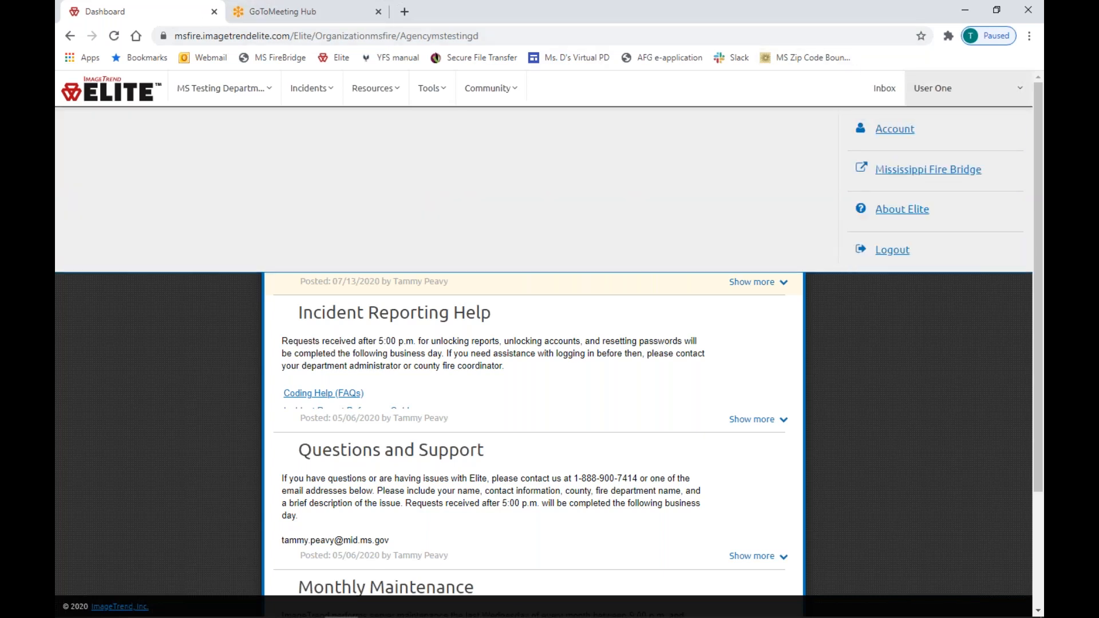